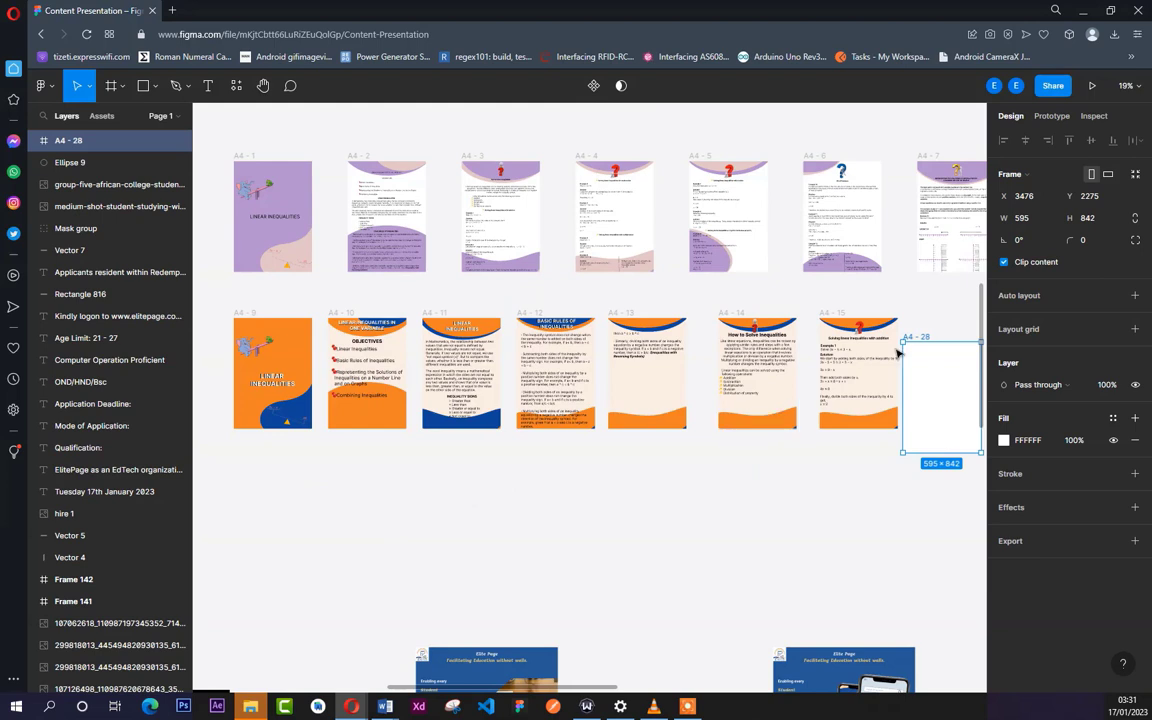
# - Move the A4 - 28 frame directly below A4 - 9, at about X -1618, Y 3147, and fill it with pink DA3671
pyautogui.moveTo(943, 368); pyautogui.dragTo(928, 393)
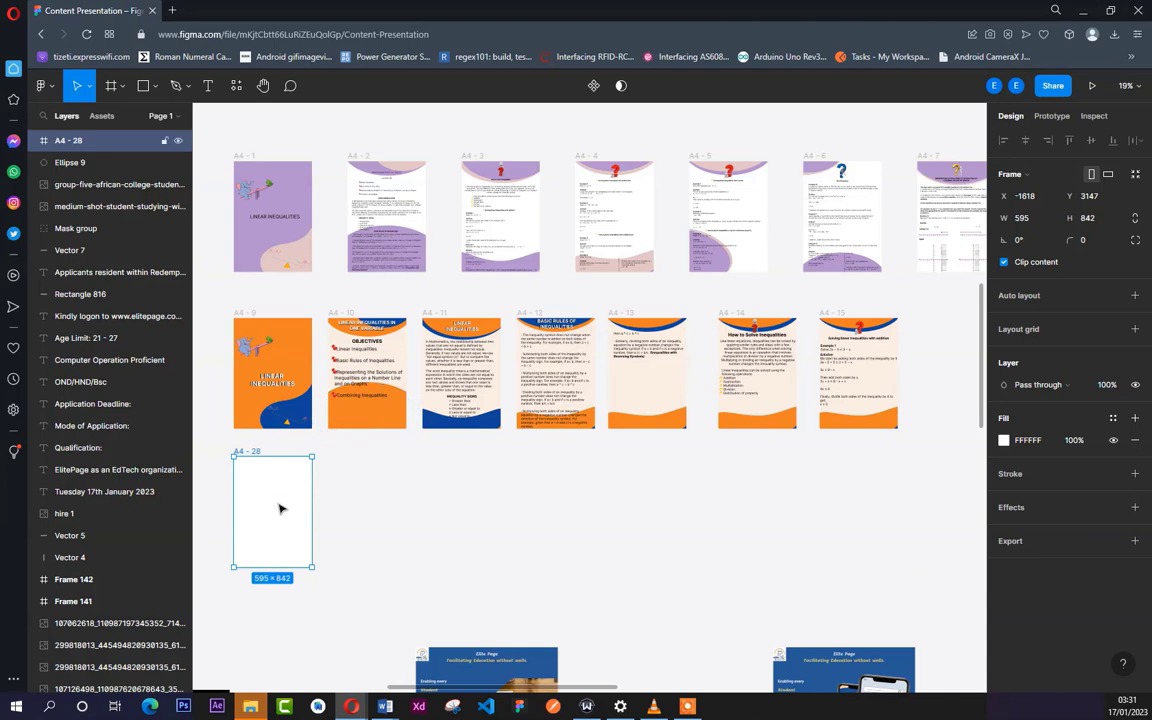
pyautogui.click(1004, 441)
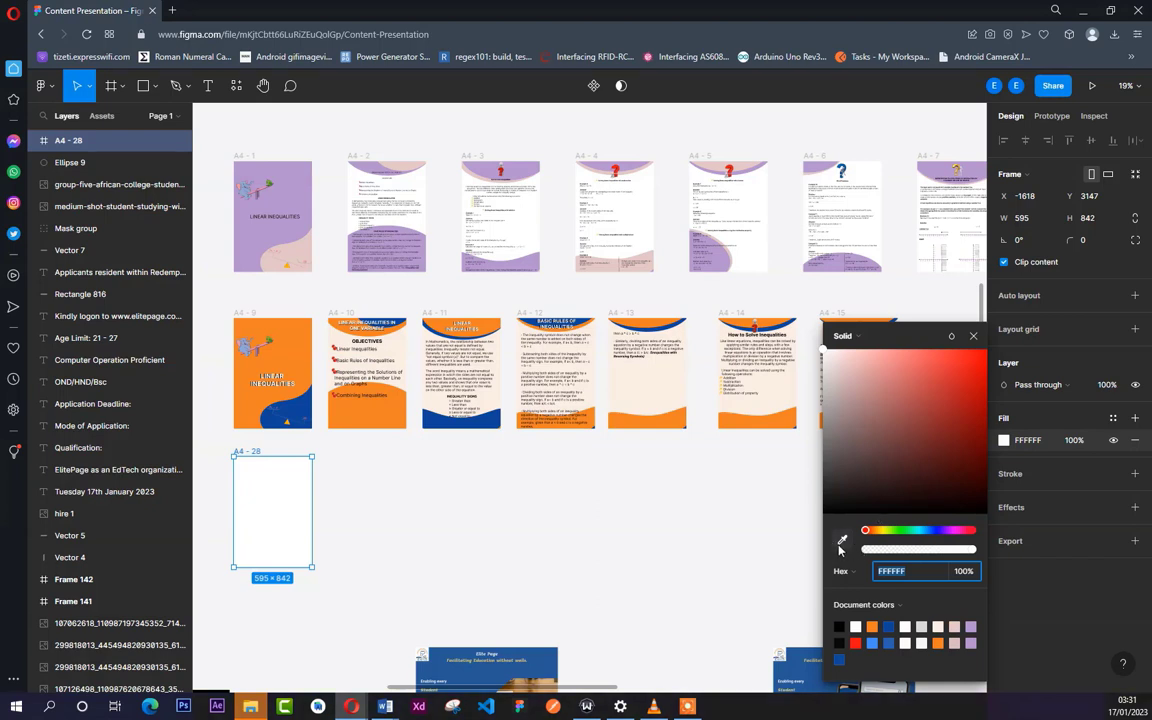
pyautogui.click(967, 532)
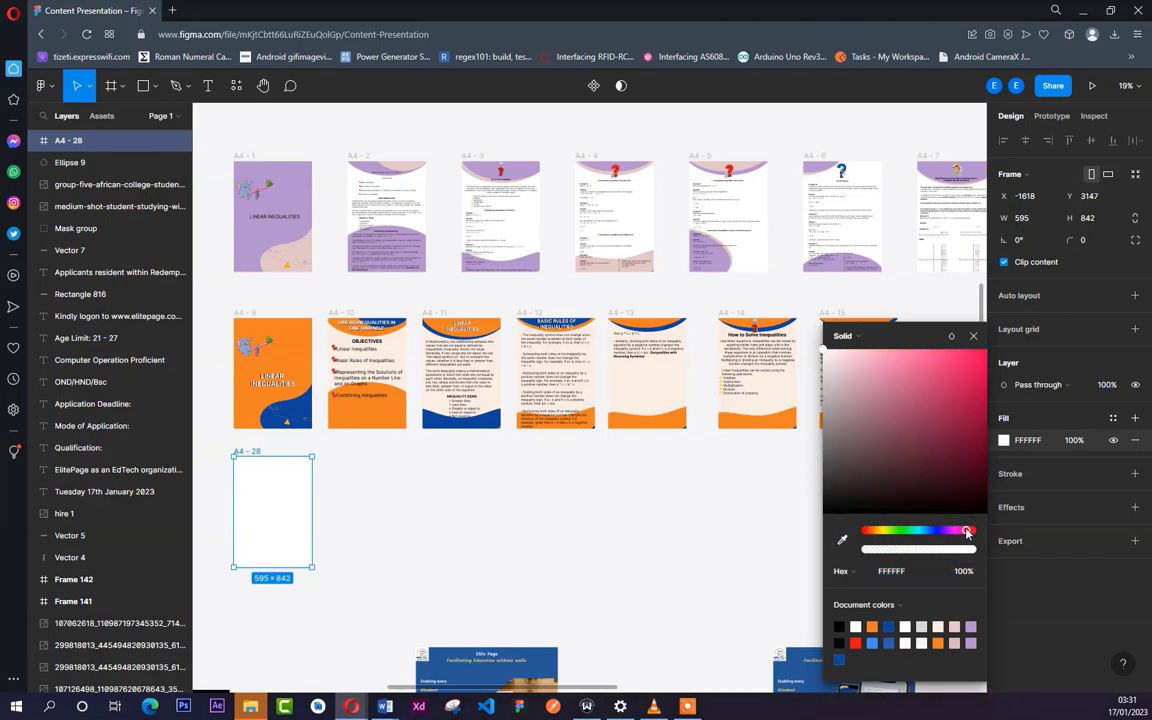
pyautogui.click(947, 375)
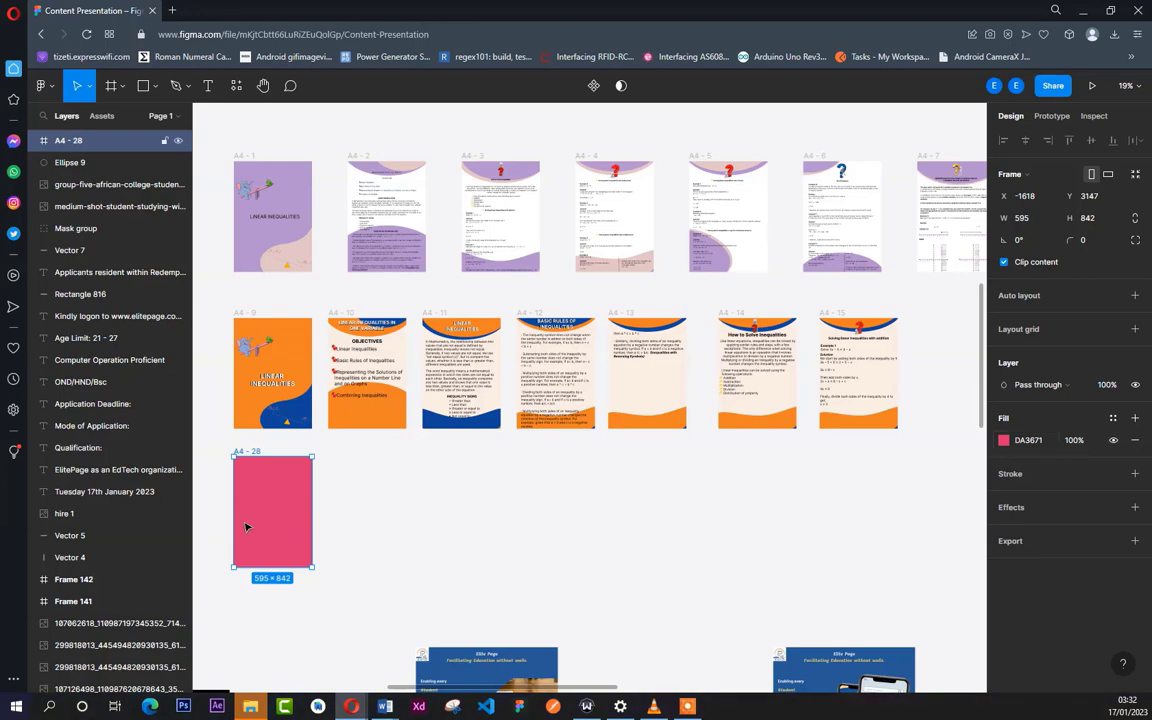
# - Draw an ellipse about 368 × 256 on the empty canvas beside the pink frame
pyautogui.scroll(3, 243, 534)
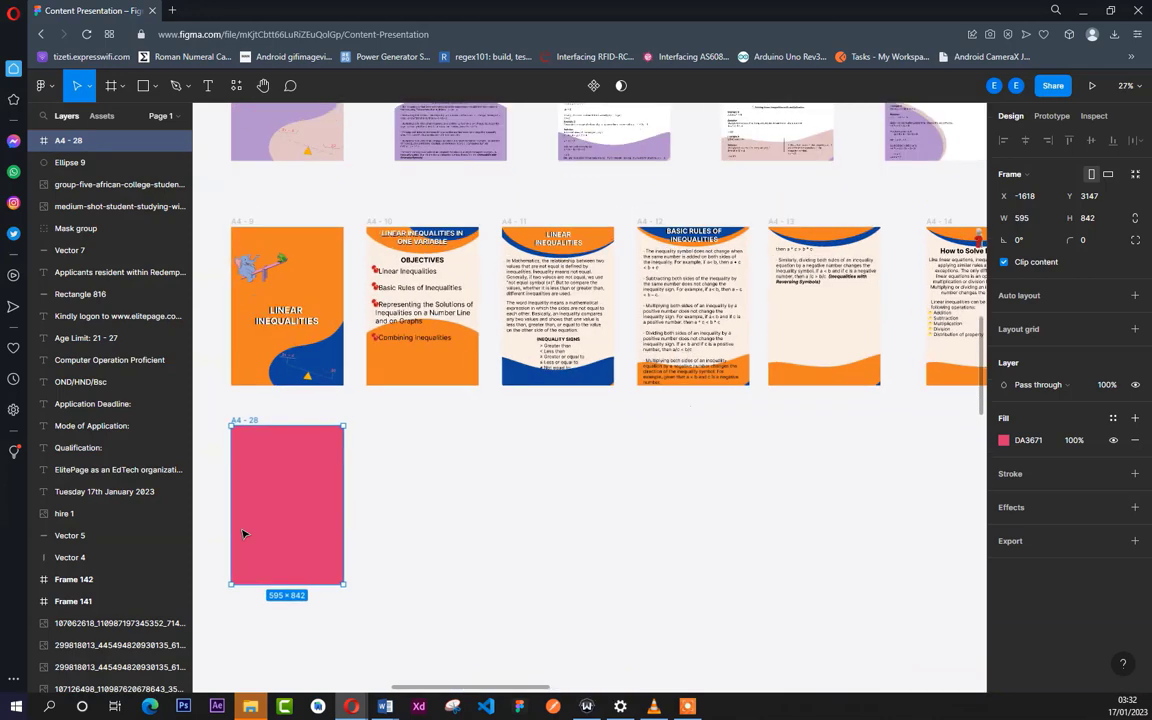
pyautogui.scroll(6, 243, 534)
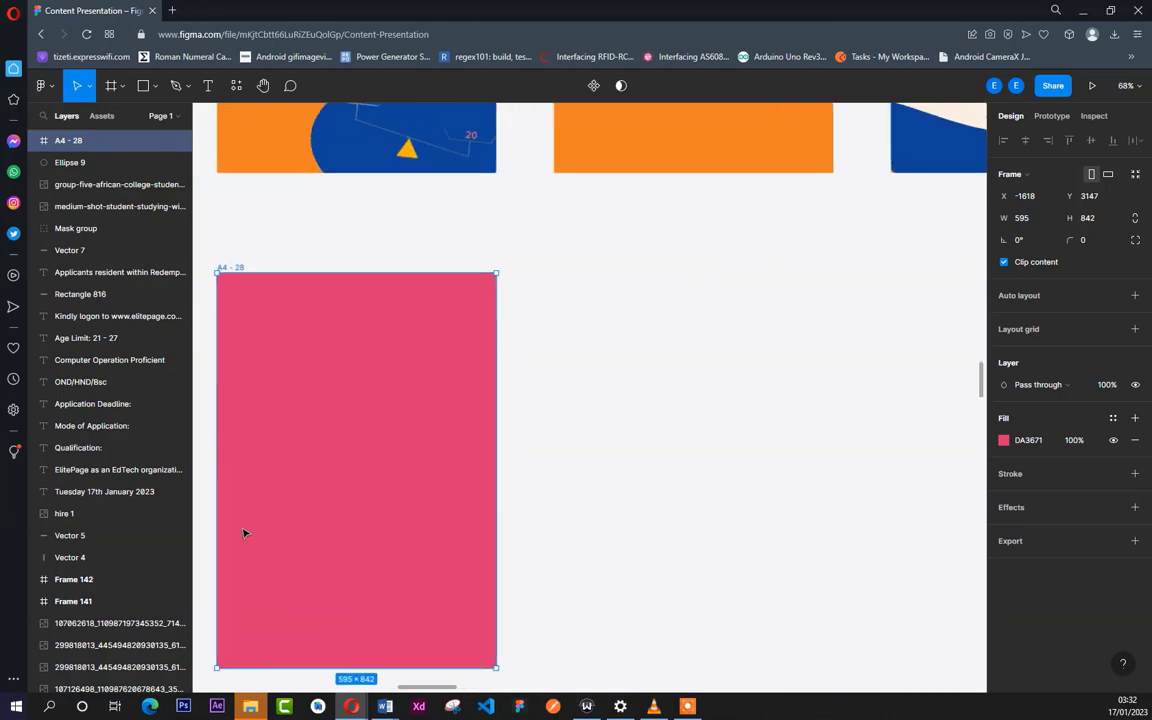
pyautogui.click(637, 428)
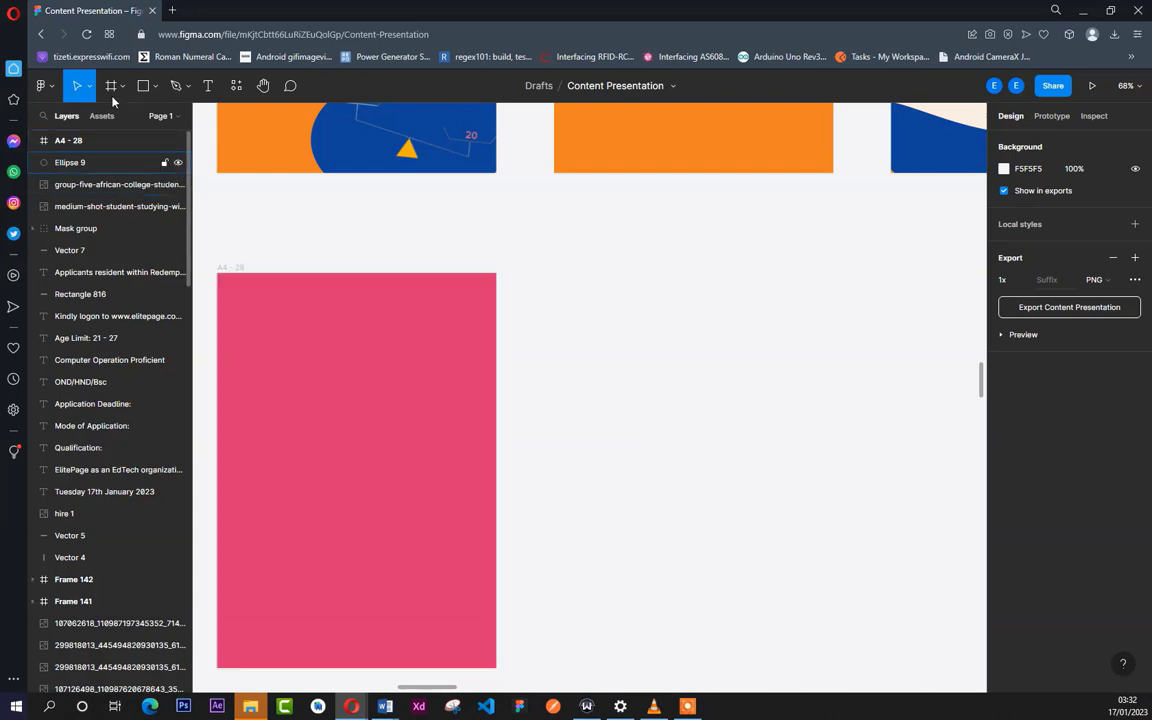
pyautogui.click(153, 88)
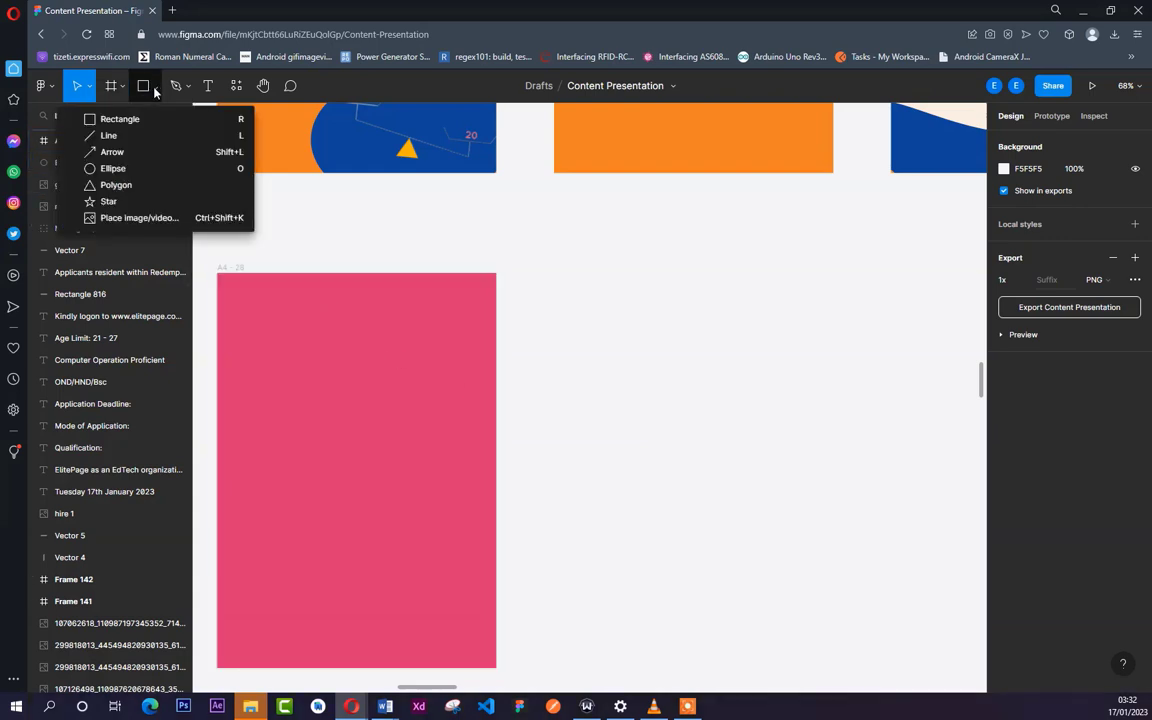
pyautogui.click(158, 171)
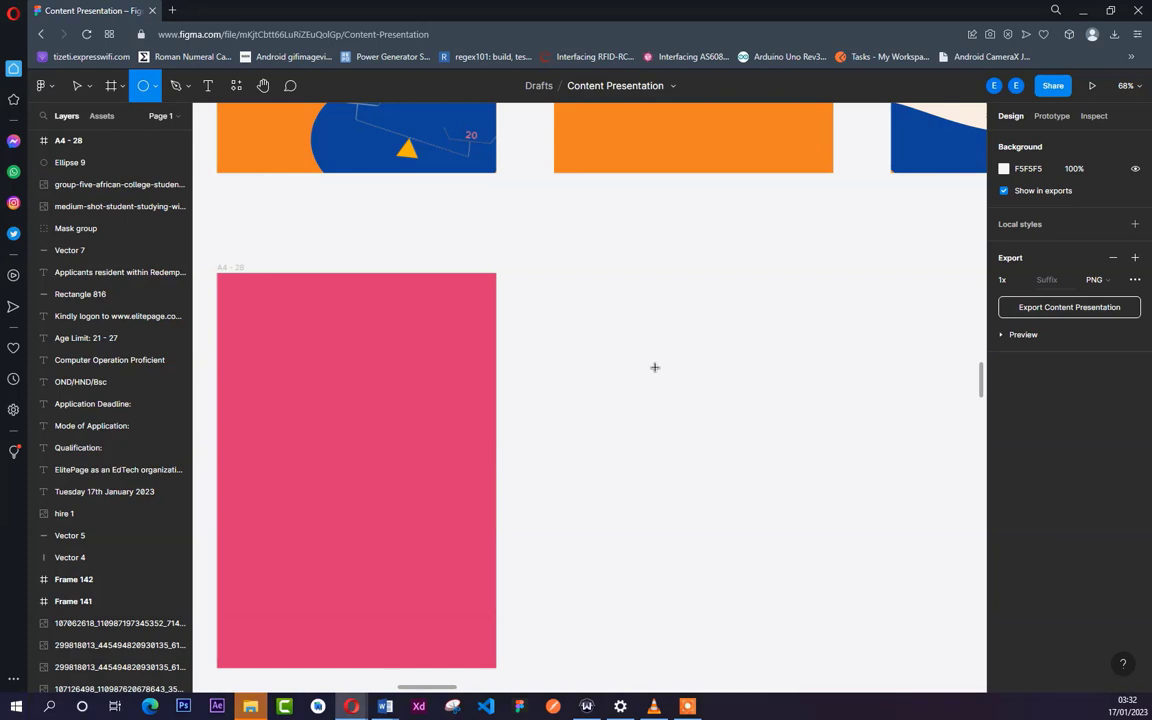
pyautogui.moveTo(655, 367); pyautogui.dragTo(829, 526)
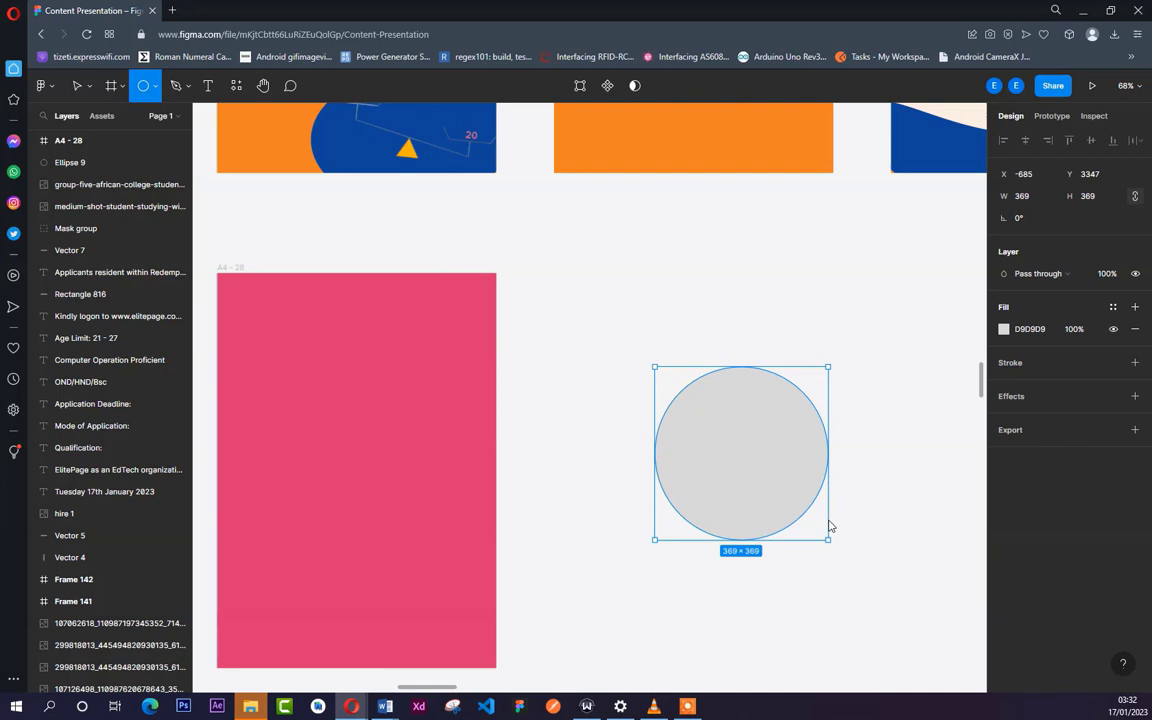
pyautogui.moveTo(829, 526)
pyautogui.mouseDown()
pyautogui.moveTo(783, 430)
pyautogui.moveTo(838, 532)
pyautogui.moveTo(829, 491)
pyautogui.mouseUp()
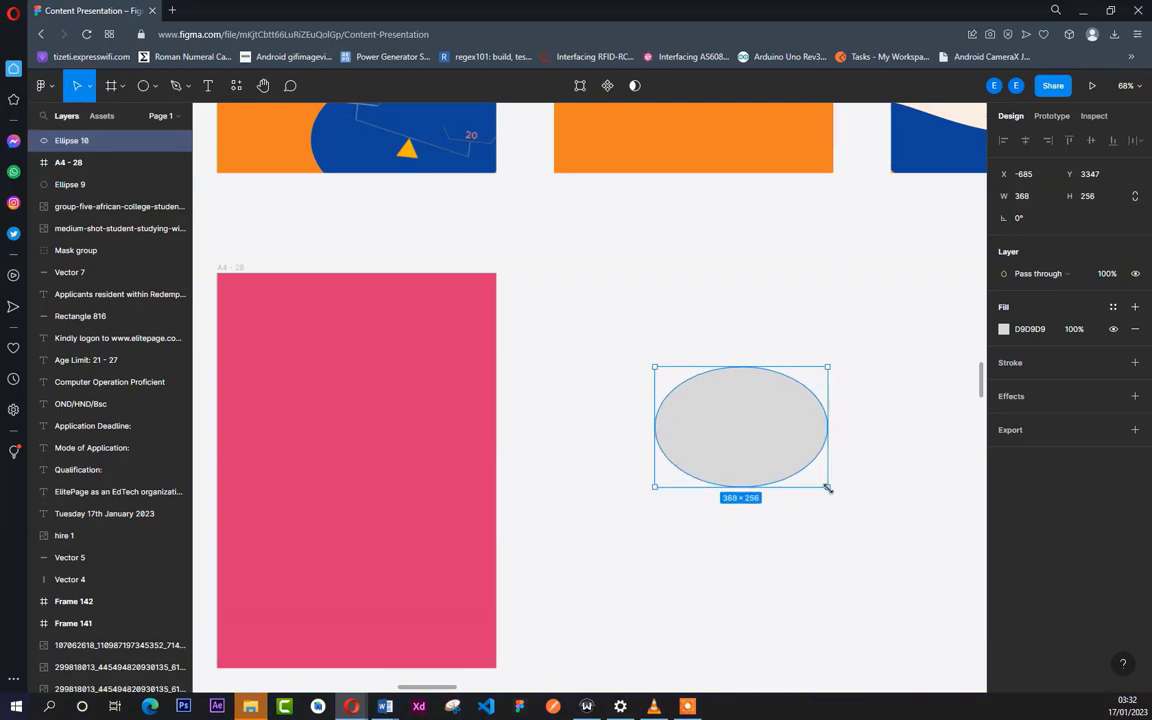
# - Move the ellipse into the pink frame's lower-right corner, at about X 260, Y 644, so the frame clips its edges
pyautogui.click(818, 540)
pyautogui.moveTo(770, 448); pyautogui.dragTo(465, 640)
pyautogui.click(586, 510)
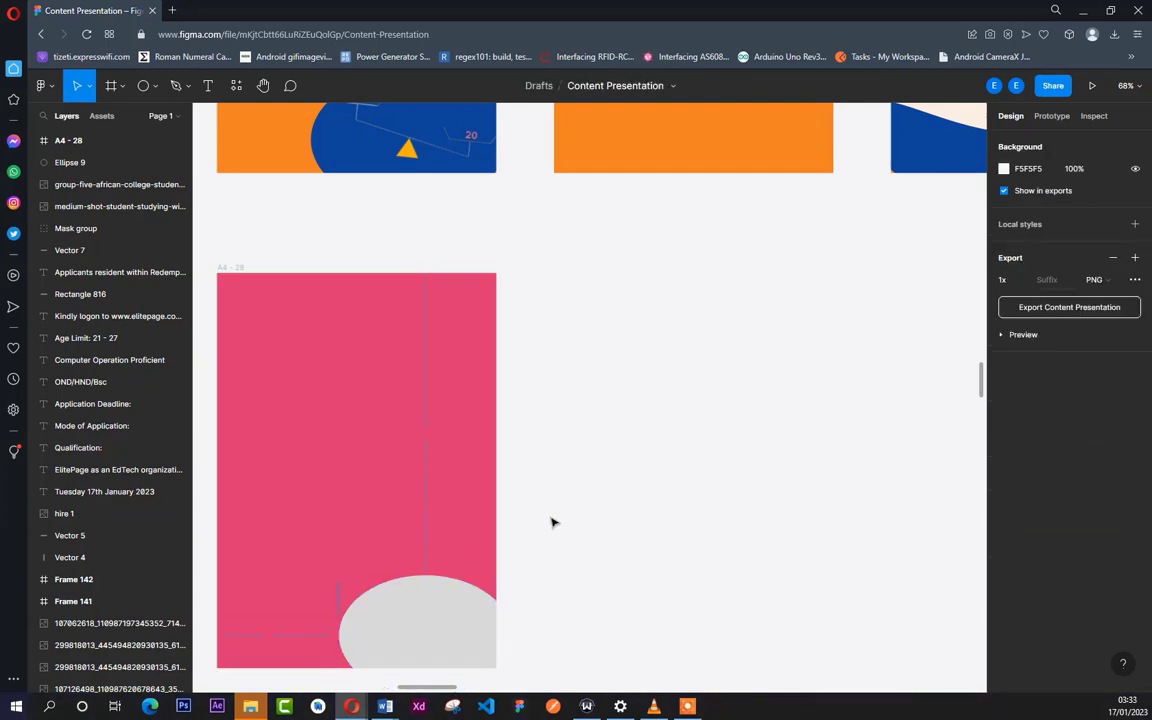
# - Draw a closed triangle with the Pen tool from the ellipse's upper edge to two points on the frame's right edge
pyautogui.click(187, 90)
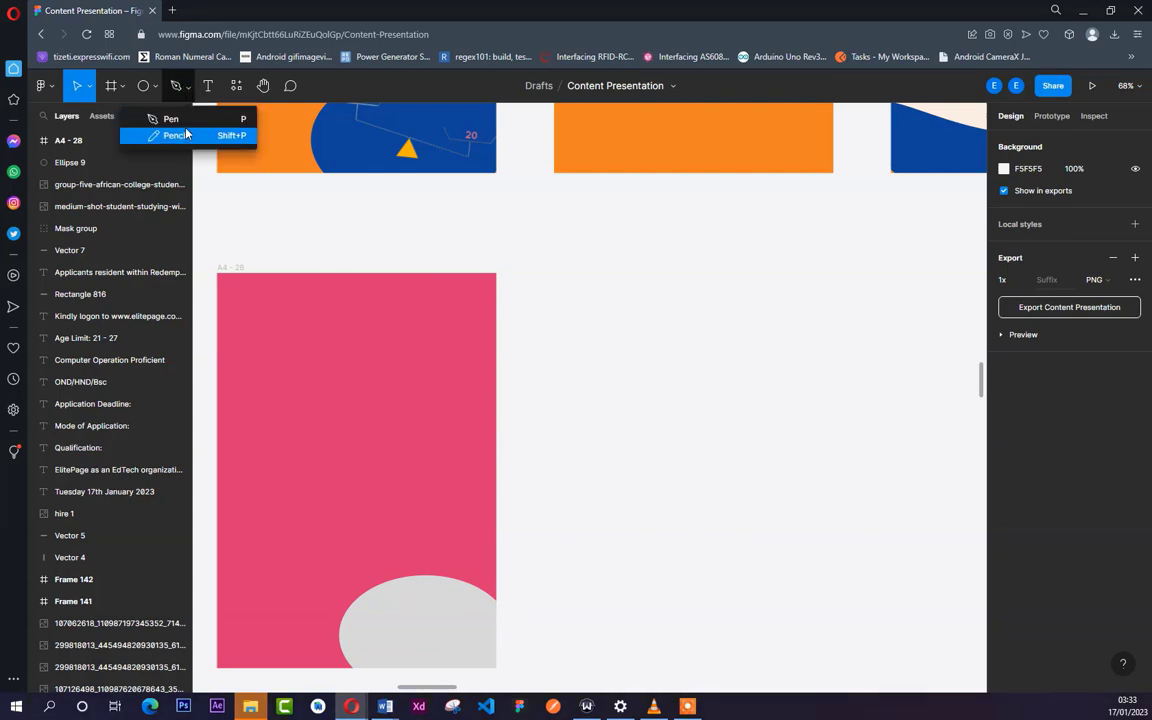
pyautogui.click(171, 119)
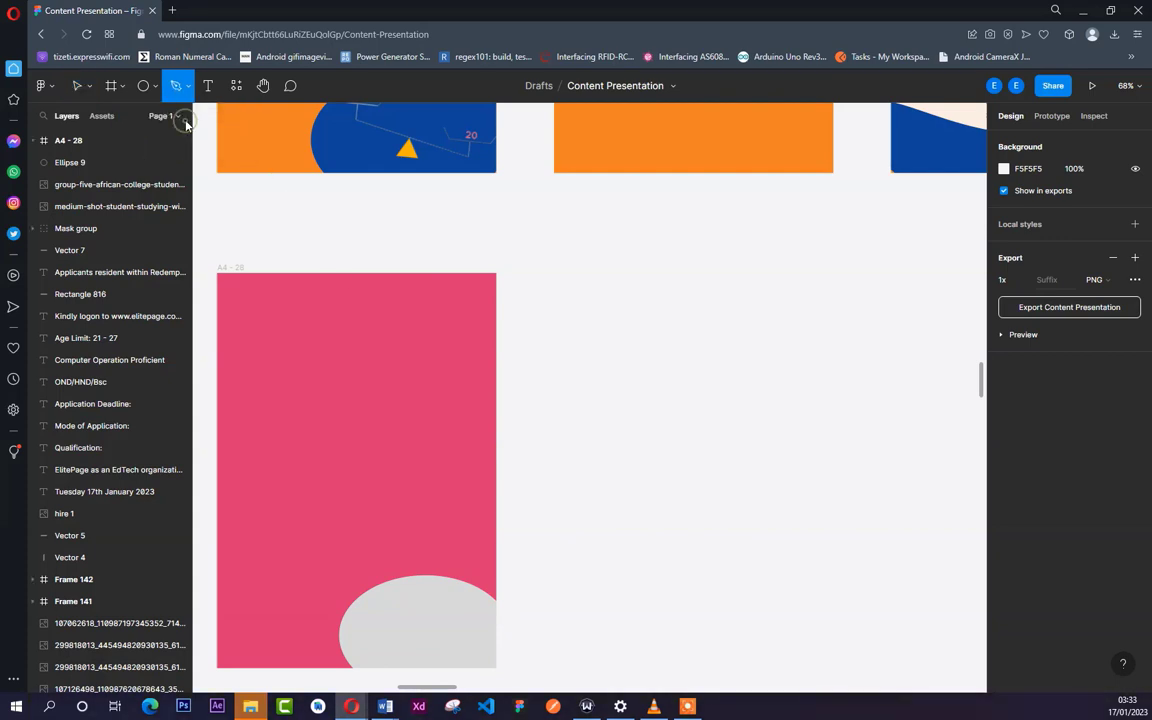
pyautogui.click(395, 580)
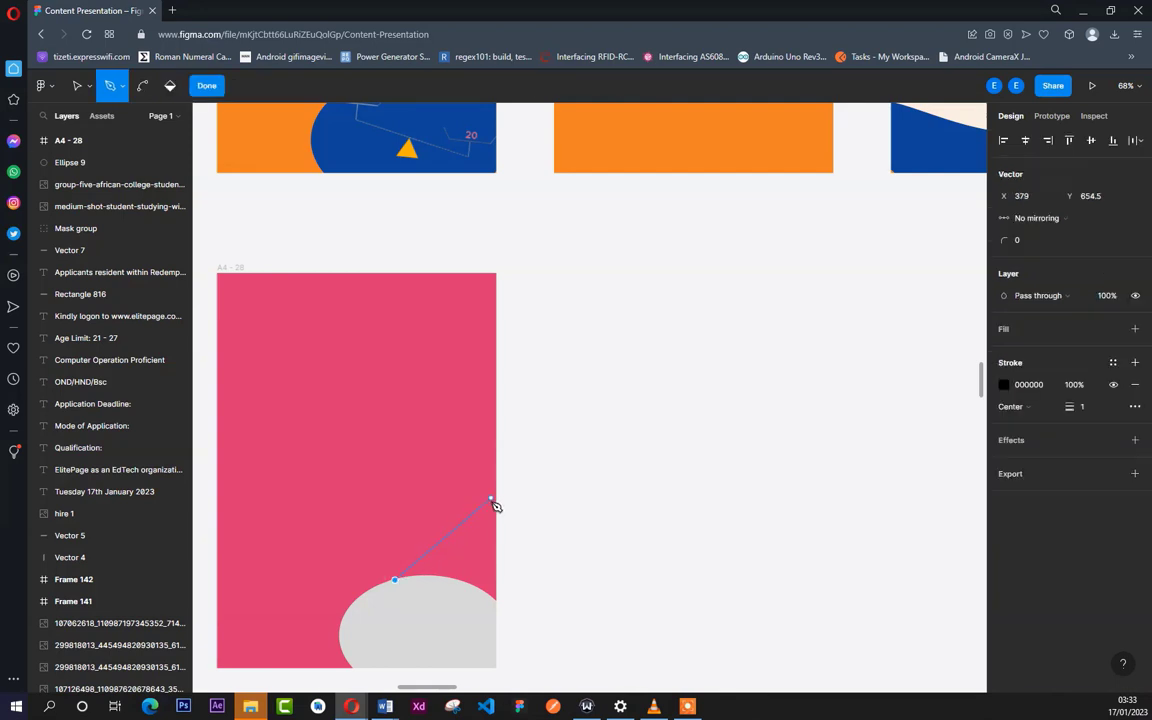
pyautogui.click(496, 496)
pyautogui.click(497, 600)
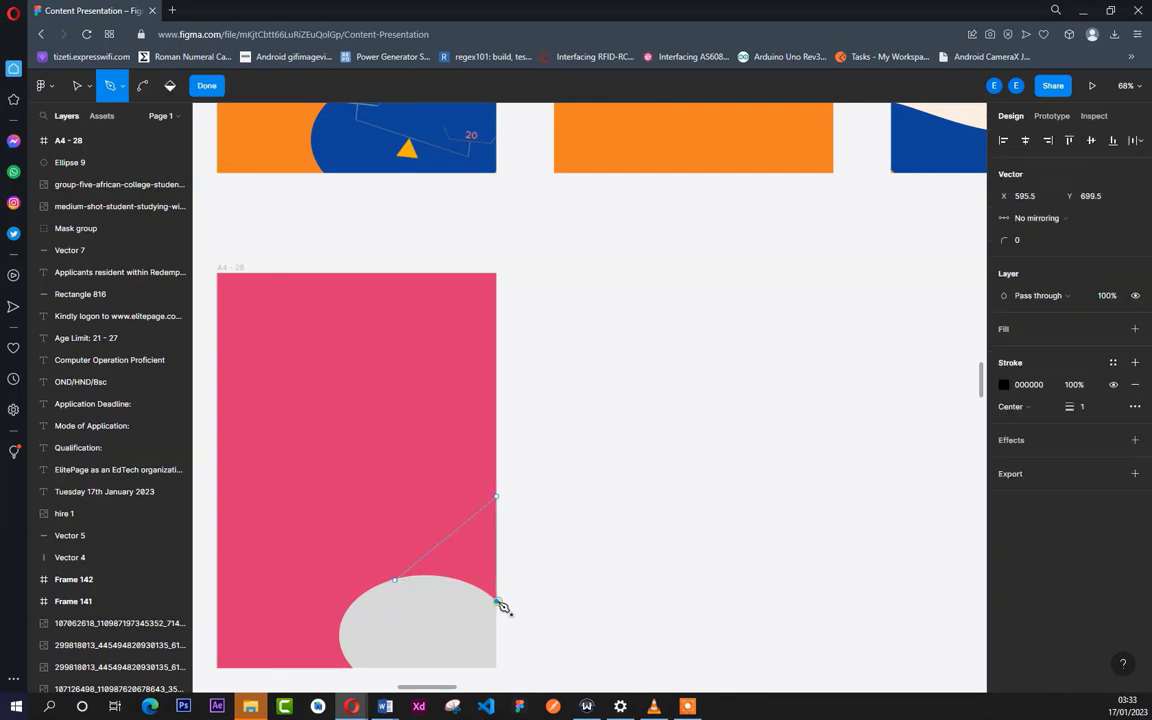
pyautogui.click(396, 581)
# - Add a D9D9D9 fill to the triangle and hide its black stroke
pyautogui.click(1007, 333)
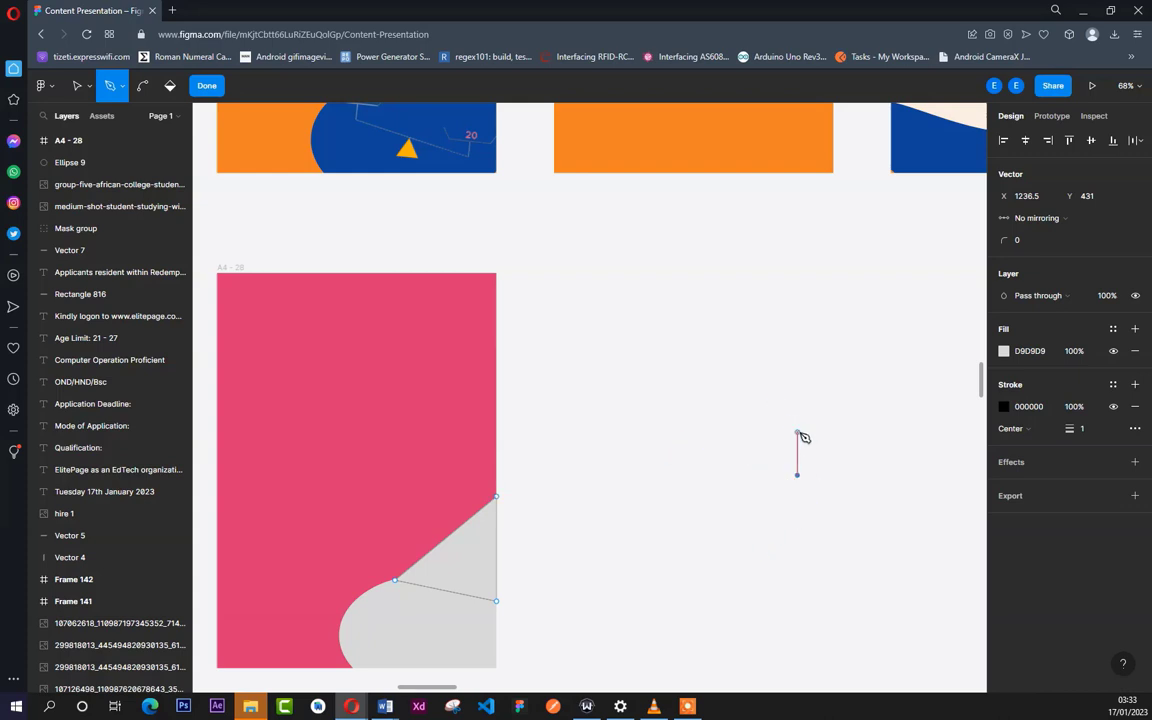
pyautogui.press('Escape')
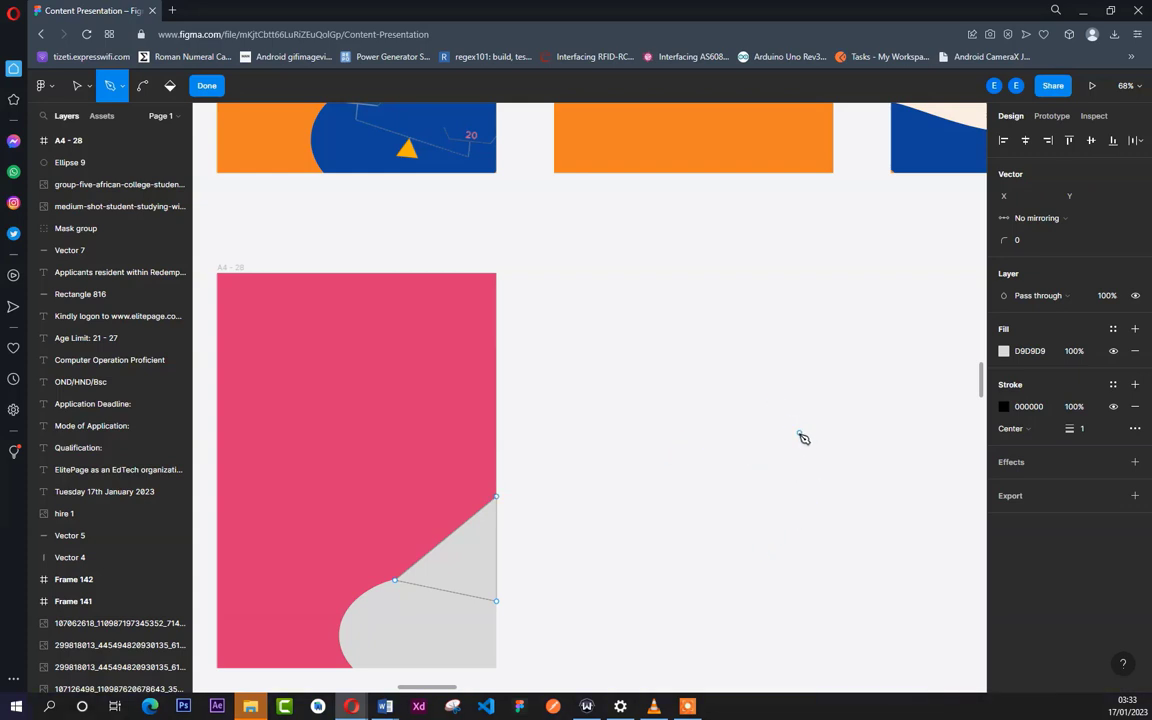
pyautogui.click(78, 88)
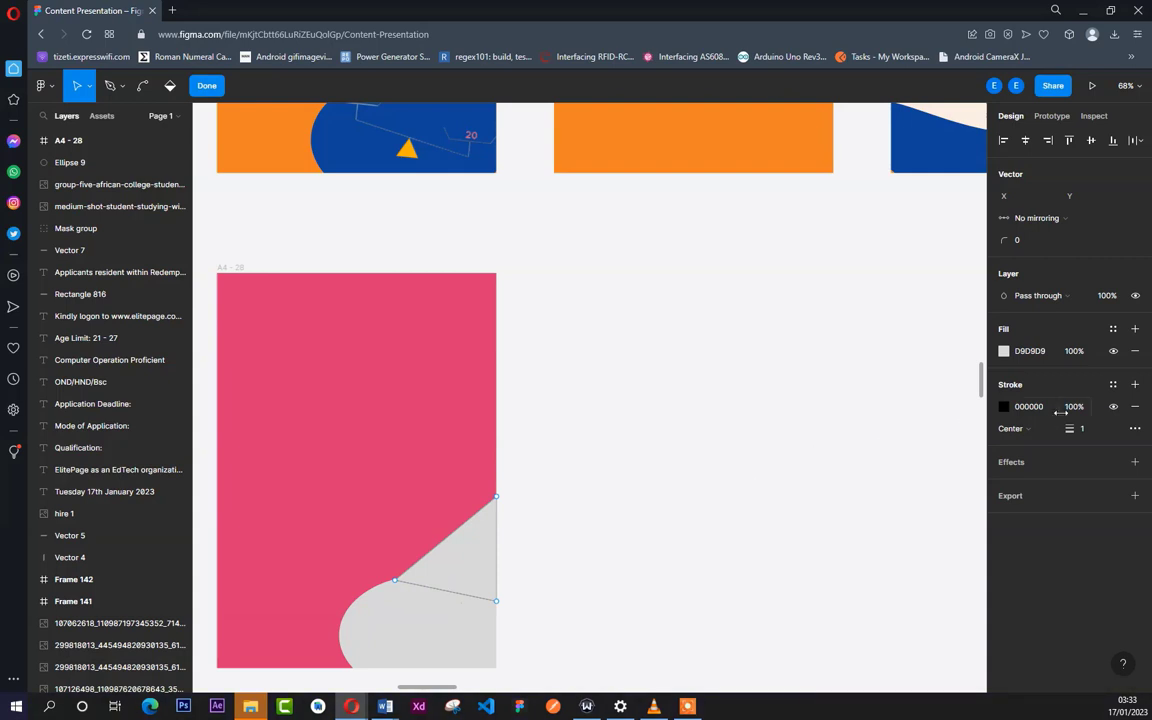
pyautogui.click(1113, 407)
# - Bend the triangle's slanted edge inward into a smooth curve that flows into the ellipse, and finish editing the vector
pyautogui.press('p')
pyautogui.keyDown('ctrl'); pyautogui.scroll(-5, 557, 390); pyautogui.keyUp('ctrl')
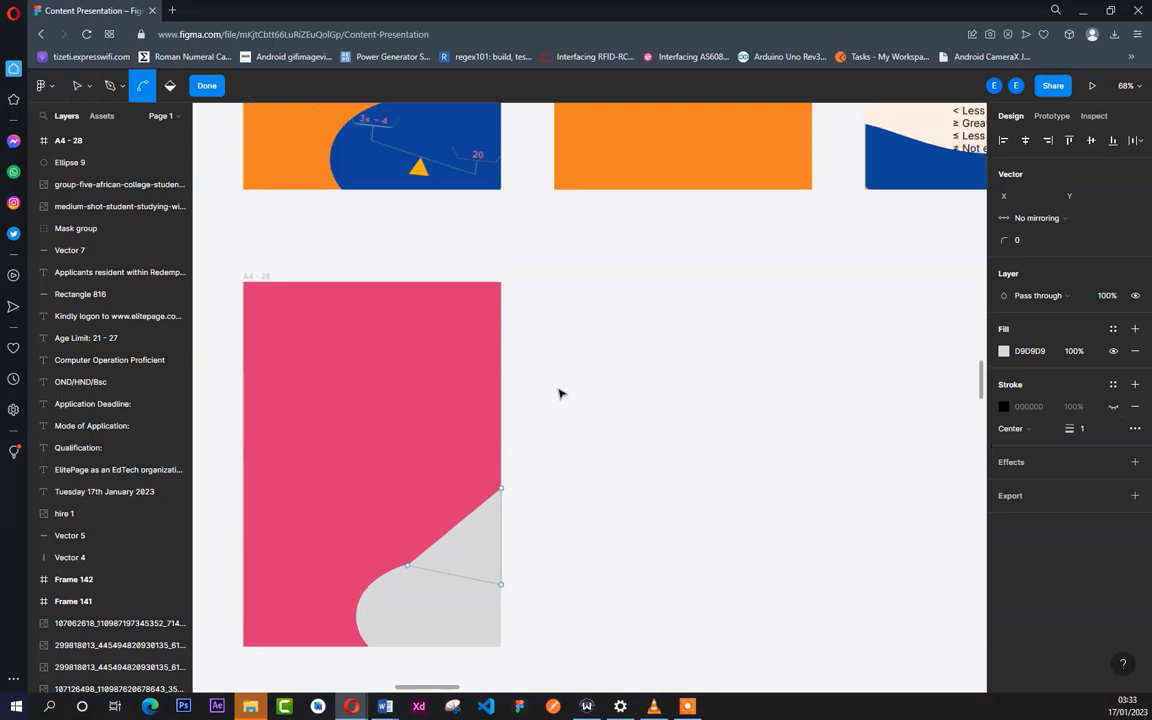
pyautogui.keyDown('ctrl'); pyautogui.scroll(3, 536, 454); pyautogui.keyUp('ctrl')
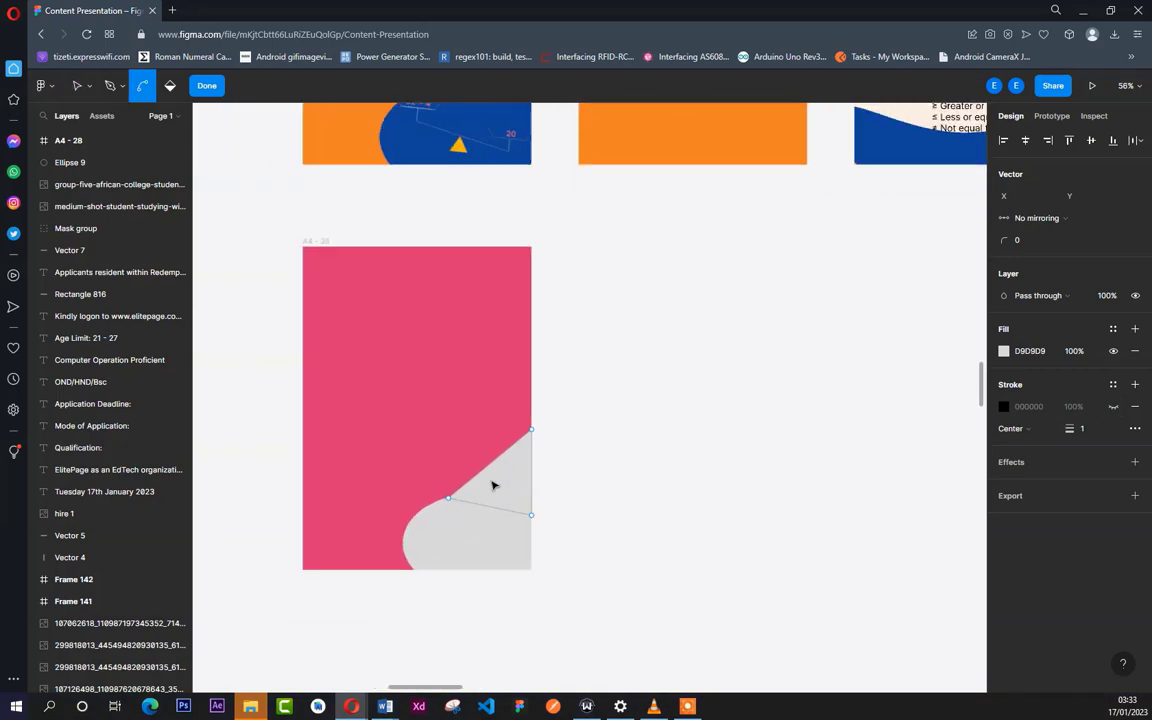
pyautogui.keyDown('ctrl'); pyautogui.scroll(-2, 494, 483); pyautogui.keyUp('ctrl')
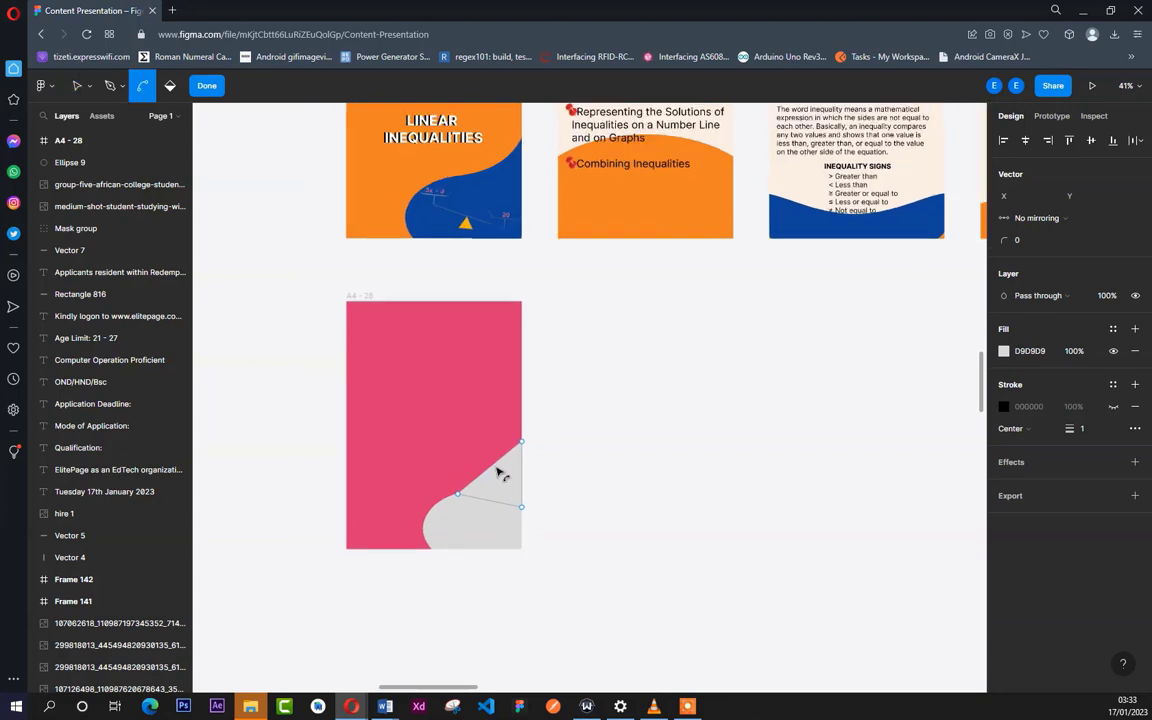
pyautogui.keyDown('ctrl'); pyautogui.scroll(3, 500, 466); pyautogui.keyUp('ctrl')
pyautogui.press('ctrl')
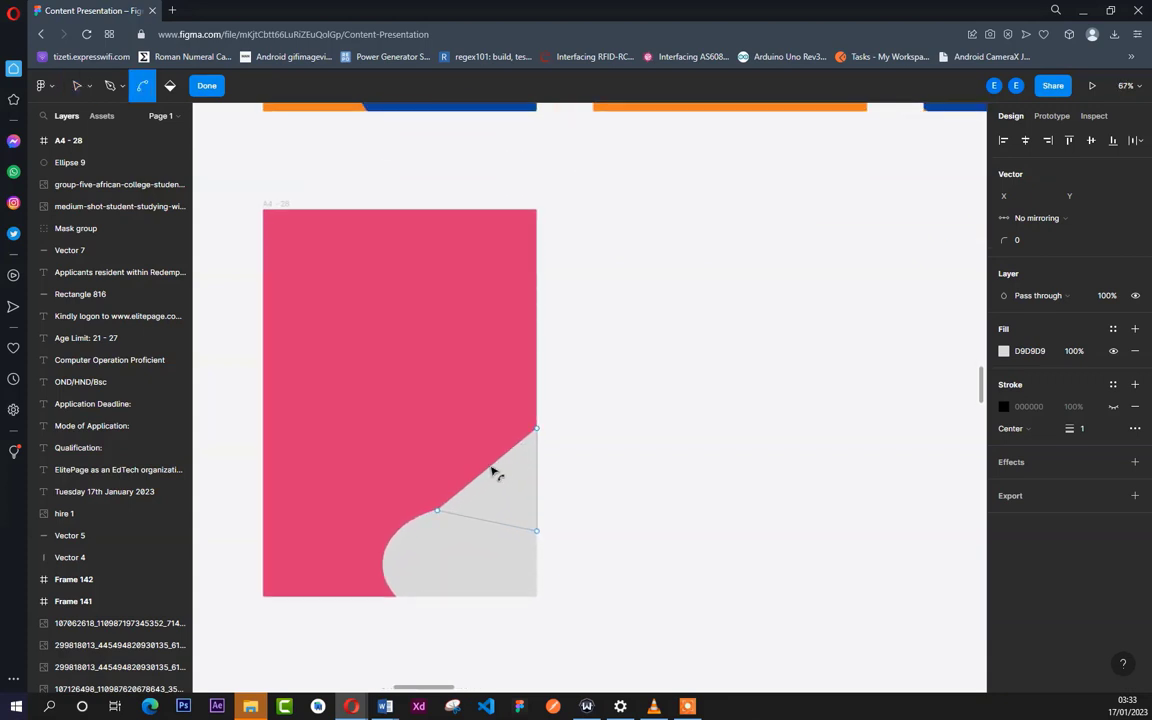
pyautogui.moveTo(493, 476); pyautogui.dragTo(504, 492)
pyautogui.scroll(-2, 576, 401)
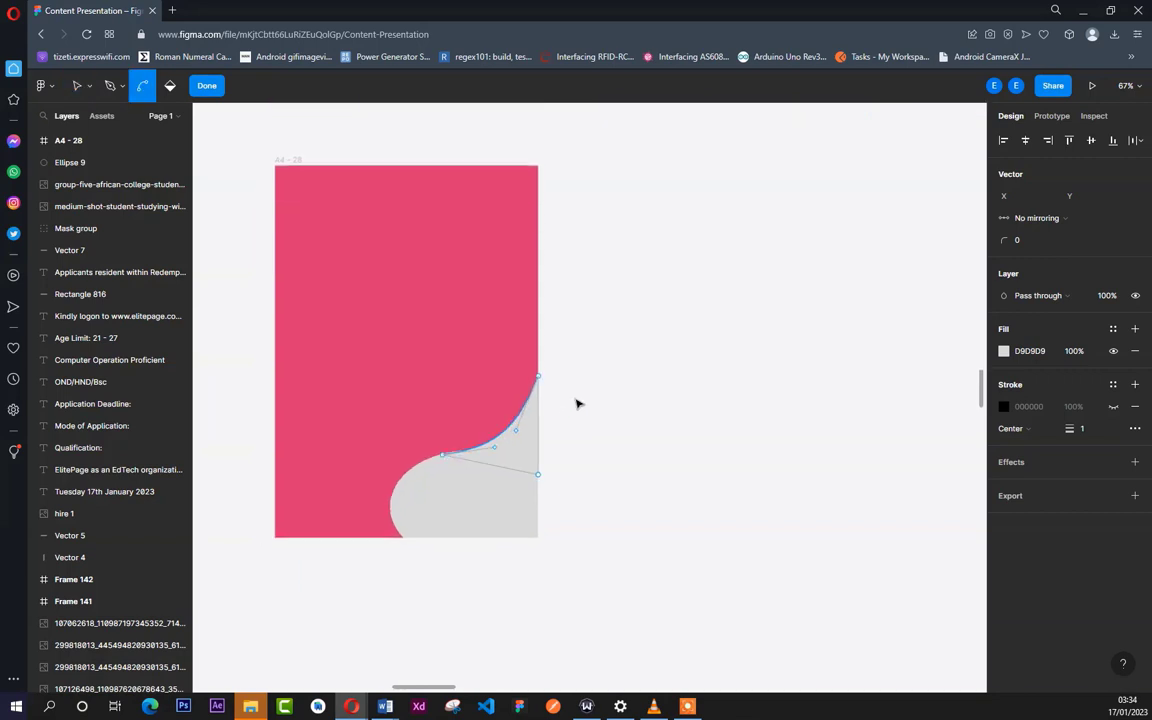
pyautogui.keyDown('ctrl'); pyautogui.scroll(-5, 576, 401); pyautogui.keyUp('ctrl')
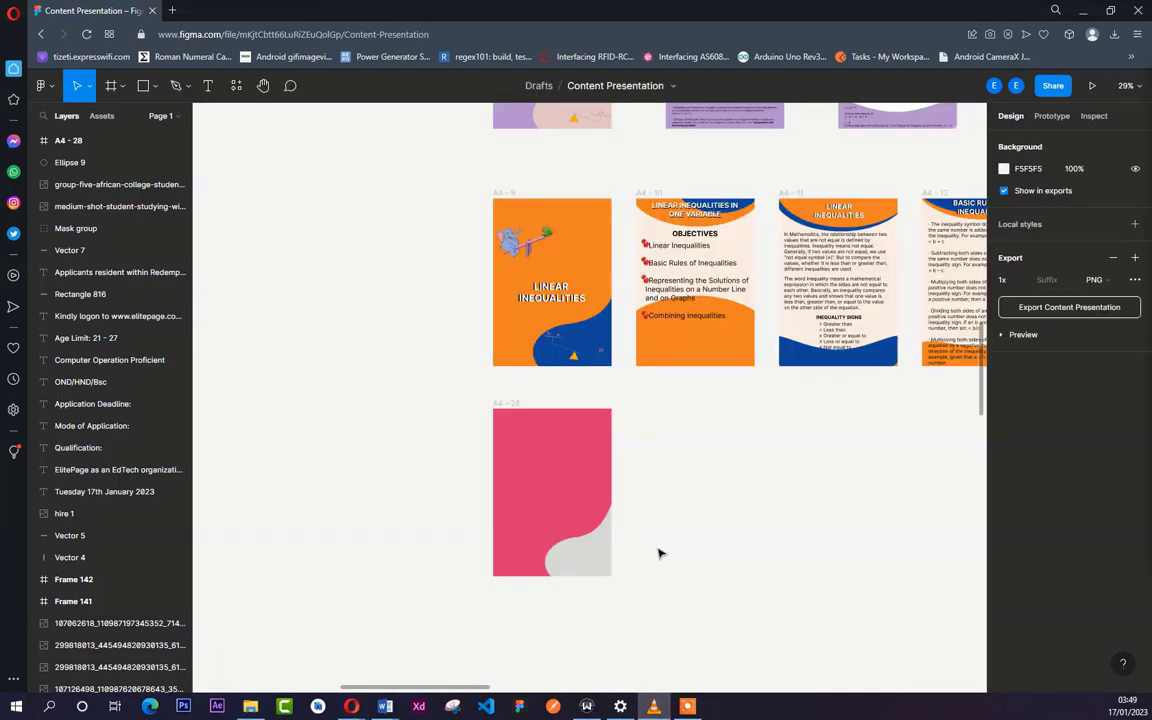
pyautogui.click(595, 561)
# - Change the ellipse's fill to the very dark teal 021A18
pyautogui.click(594, 565)
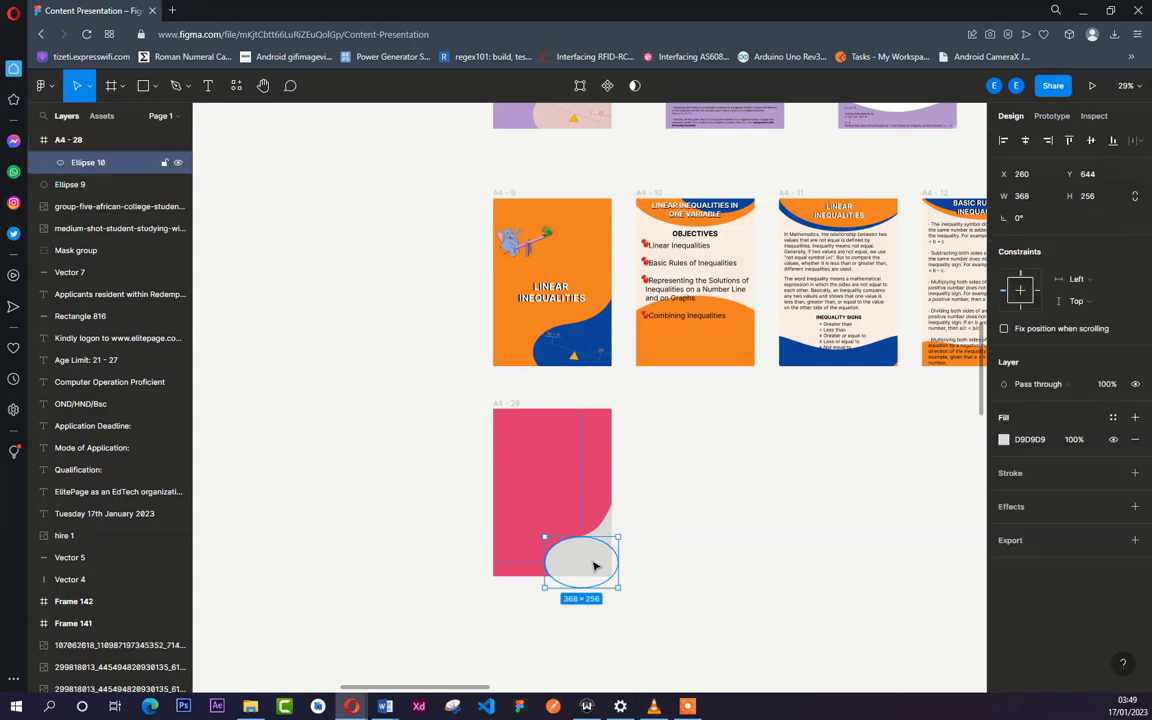
pyautogui.click(1005, 442)
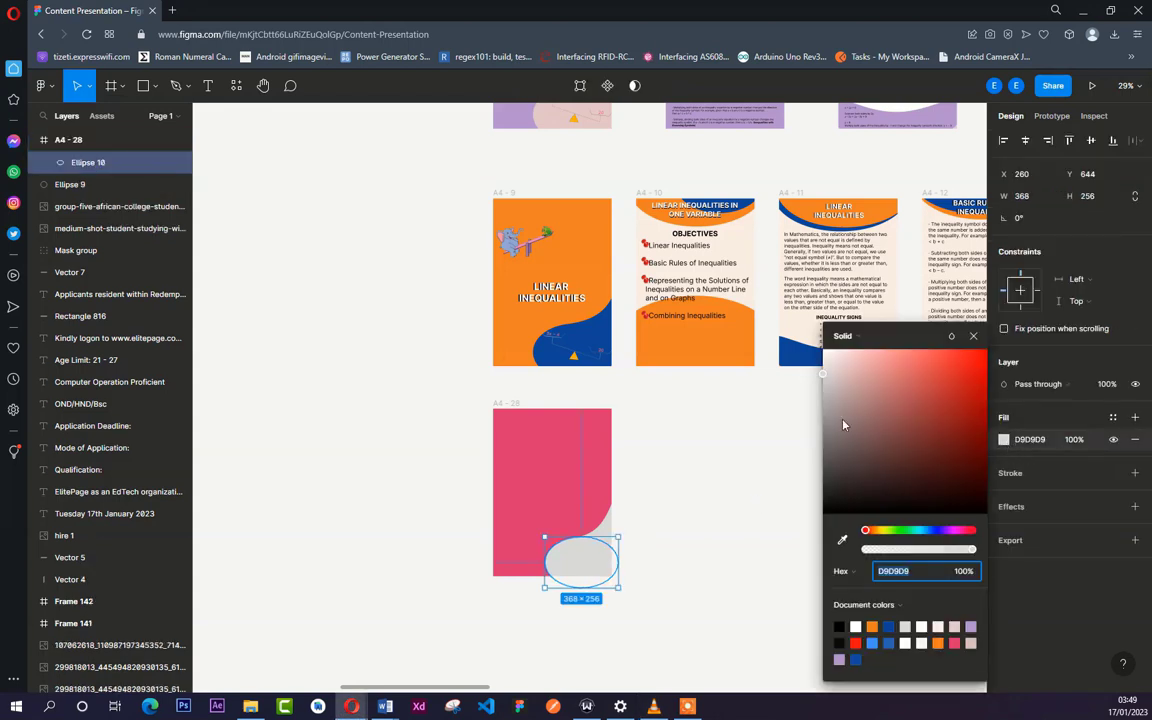
pyautogui.moveTo(898, 436); pyautogui.dragTo(964, 384)
pyautogui.moveTo(928, 530); pyautogui.dragTo(919, 531)
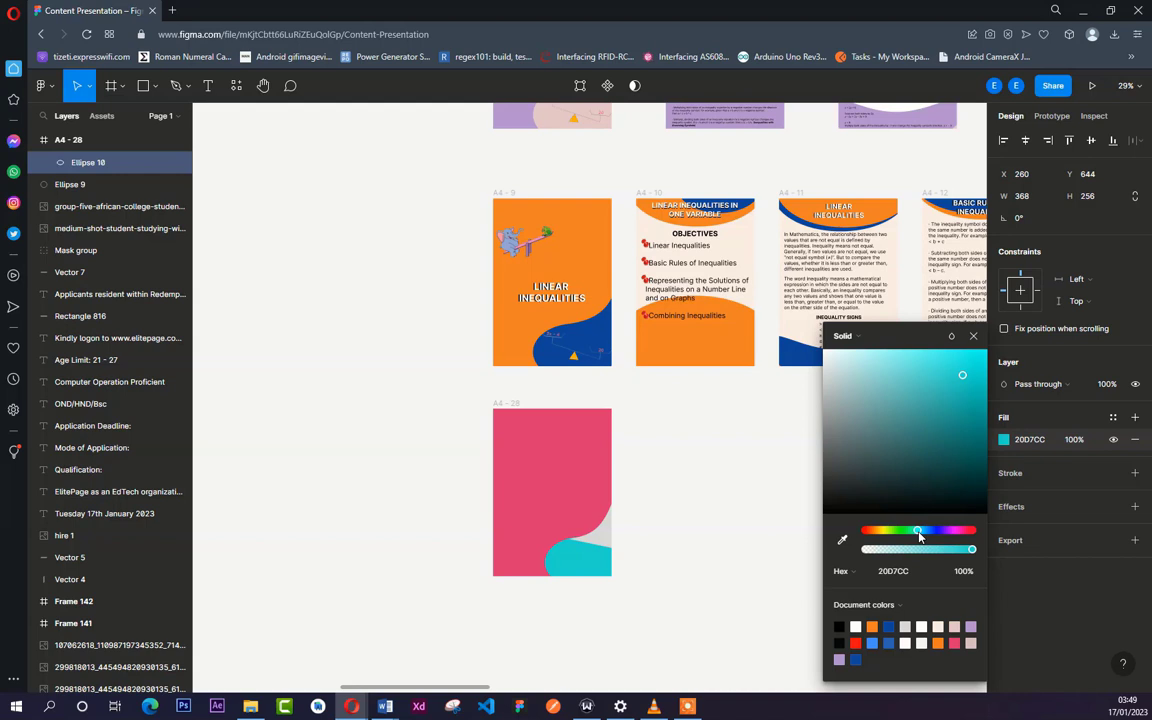
pyautogui.click(903, 408)
pyautogui.moveTo(879, 428); pyautogui.dragTo(903, 441)
pyautogui.click(974, 498)
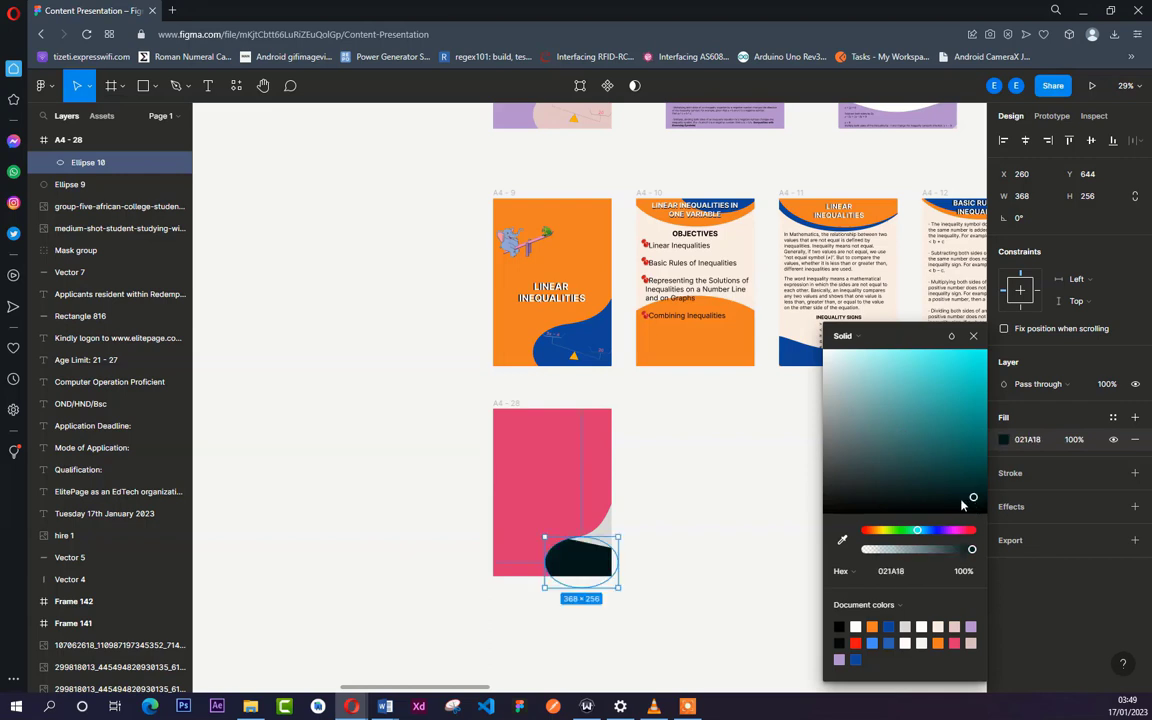
pyautogui.click(689, 537)
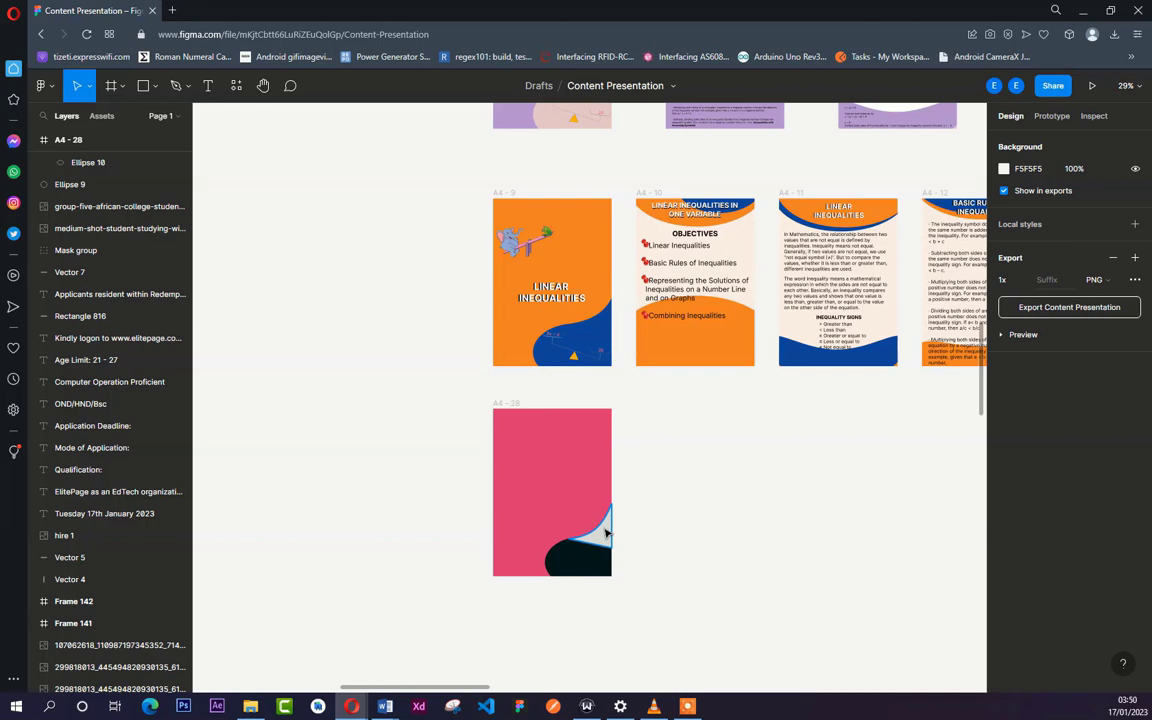
# - Fill the curved vector above the ellipse with the ellipse's dark teal, sampled with the eyedropper
pyautogui.click(605, 533)
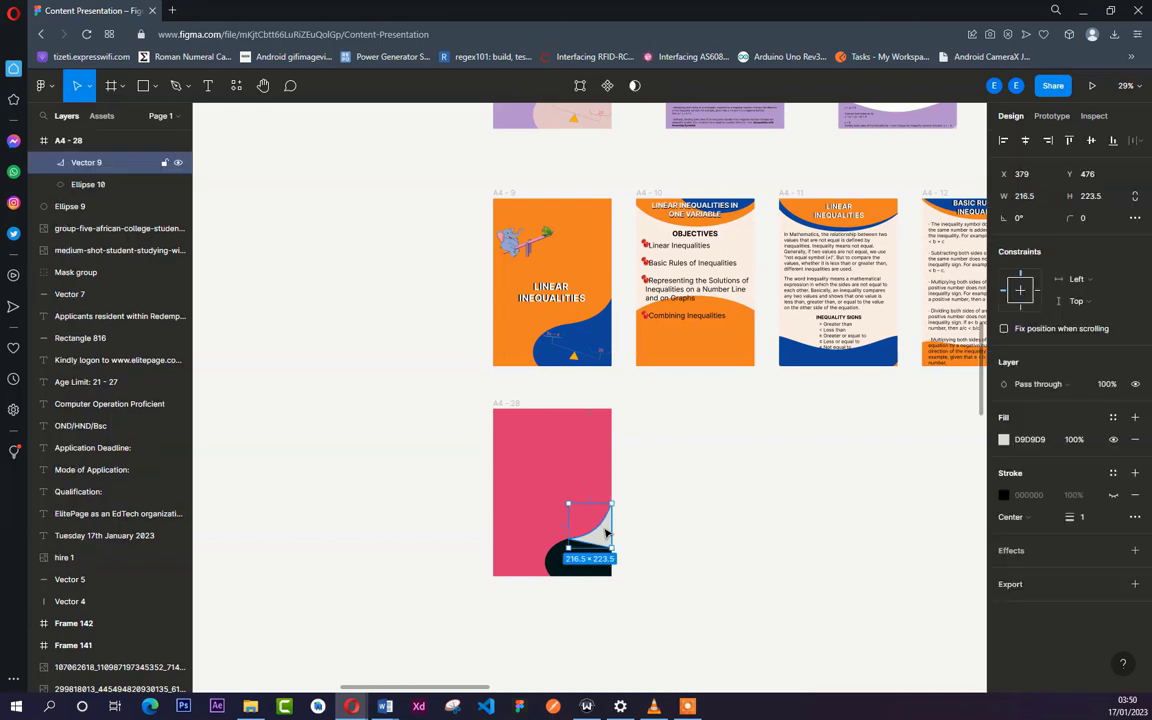
pyautogui.click(1004, 440)
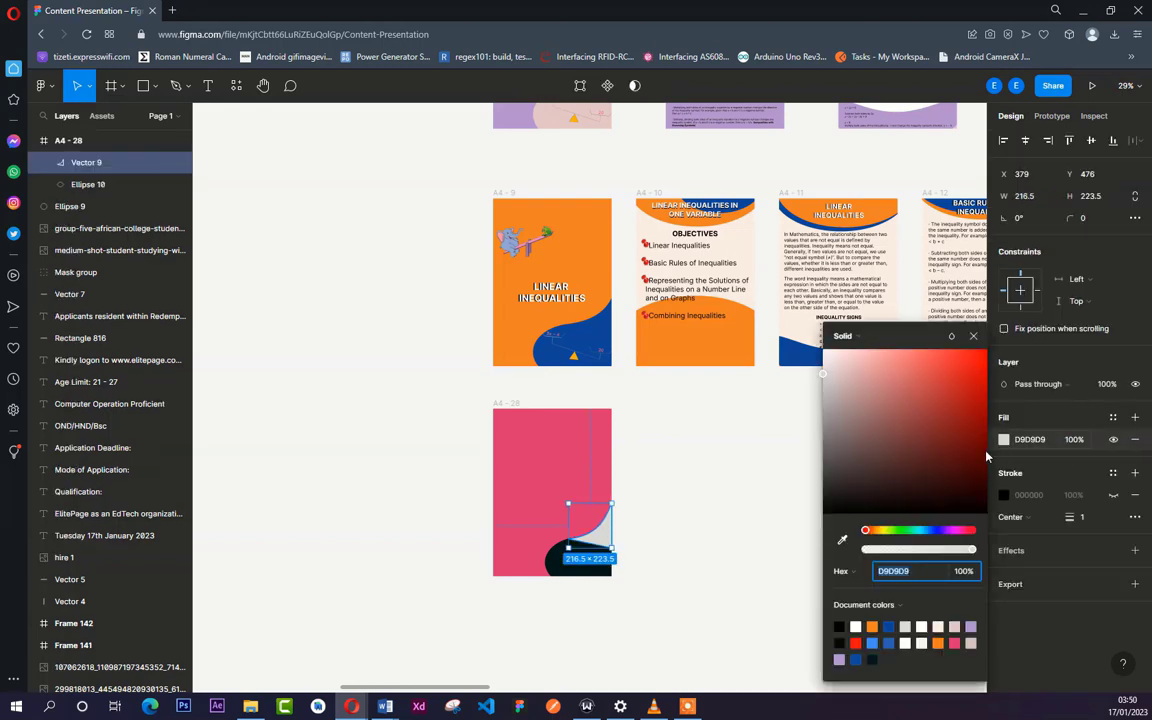
pyautogui.click(842, 543)
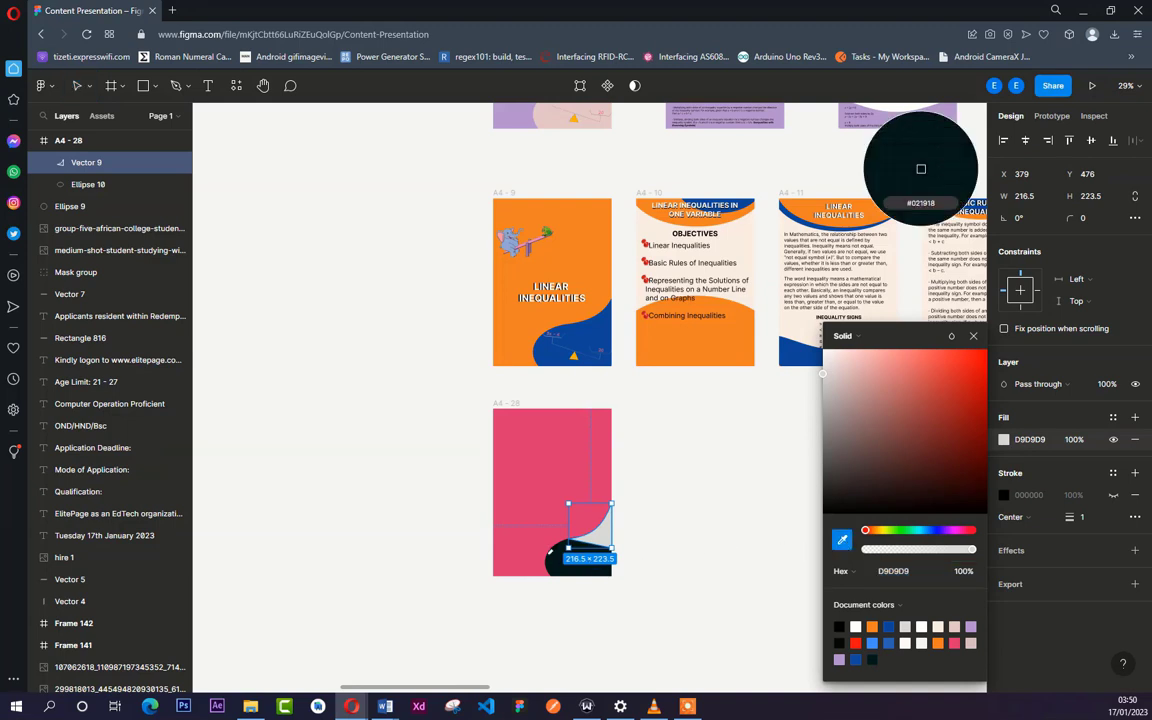
pyautogui.click(558, 560)
pyautogui.click(652, 565)
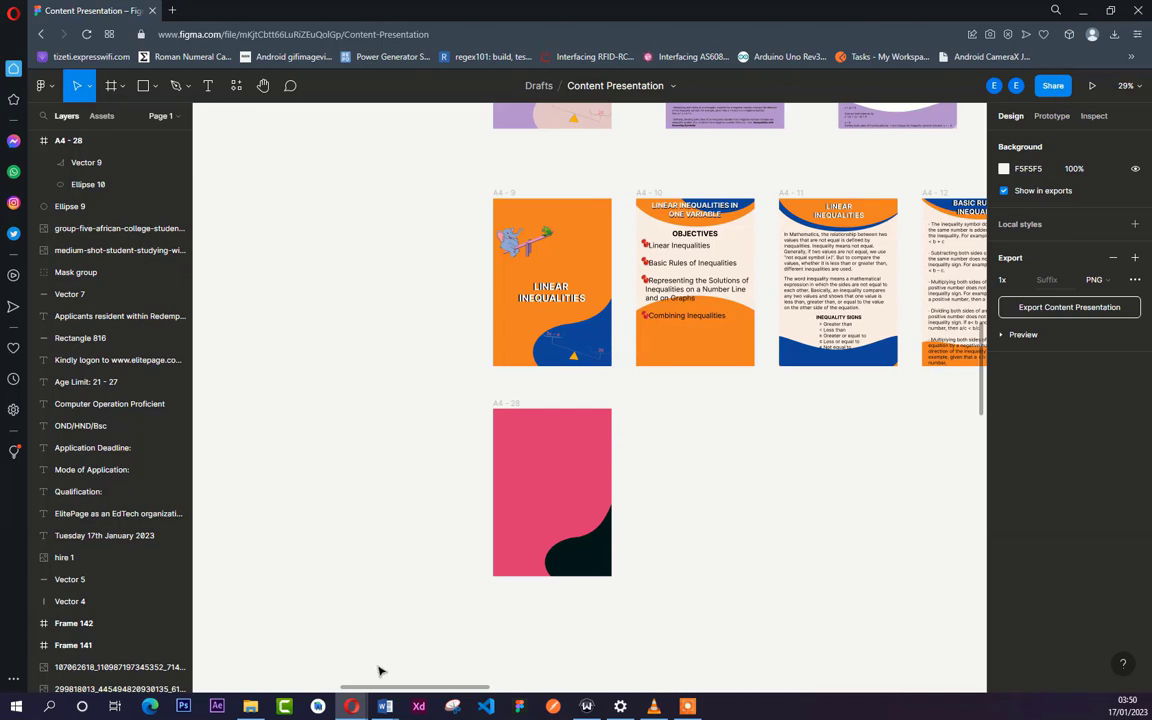
# - Search Google Images for linear inequalities in a new browser tab and look through the results for a suitable illustration
pyautogui.click(172, 11)
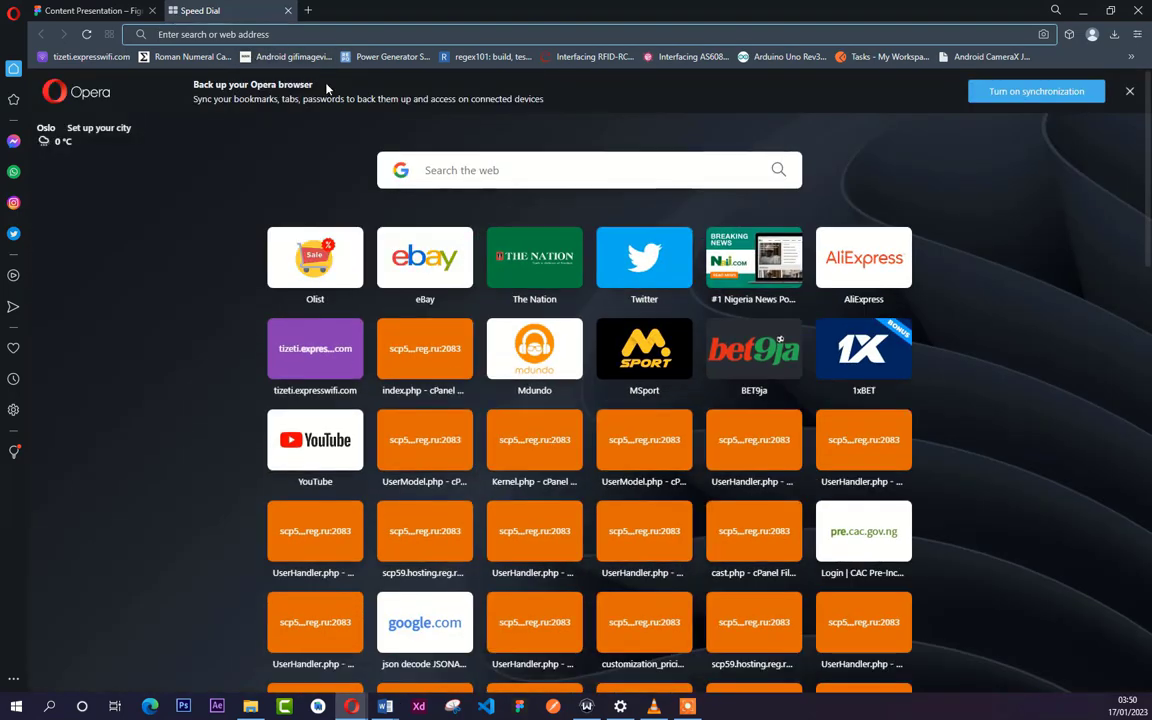
pyautogui.write('Linear ine')
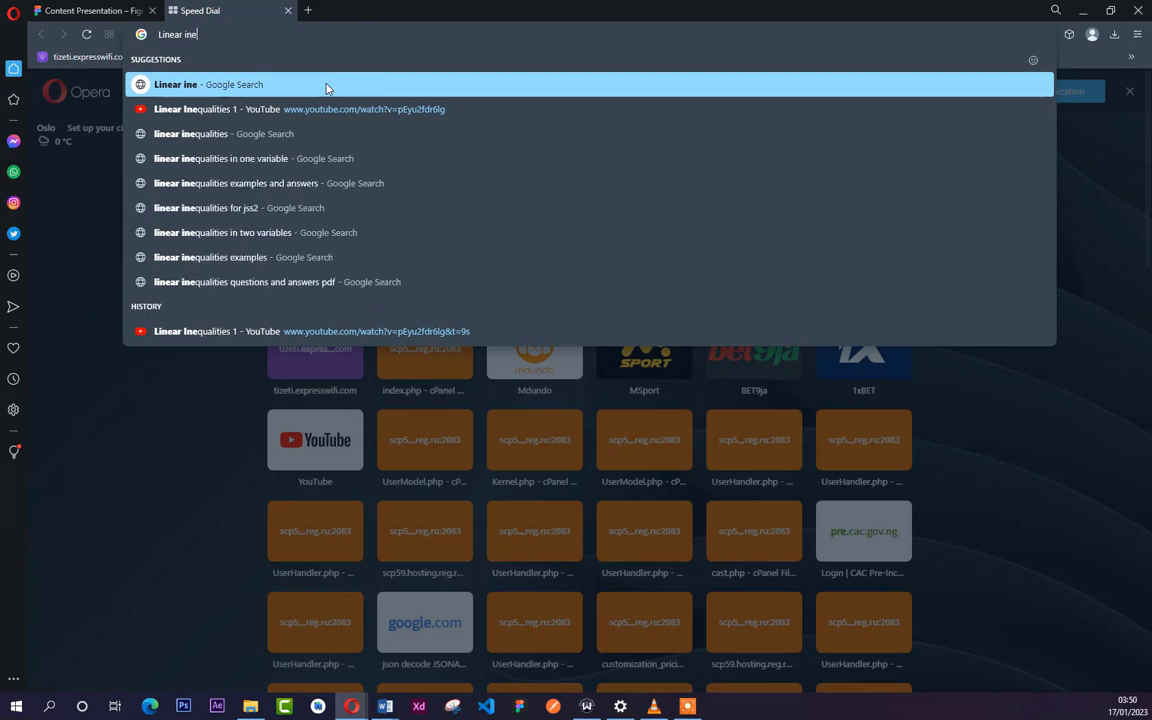
pyautogui.click(316, 133)
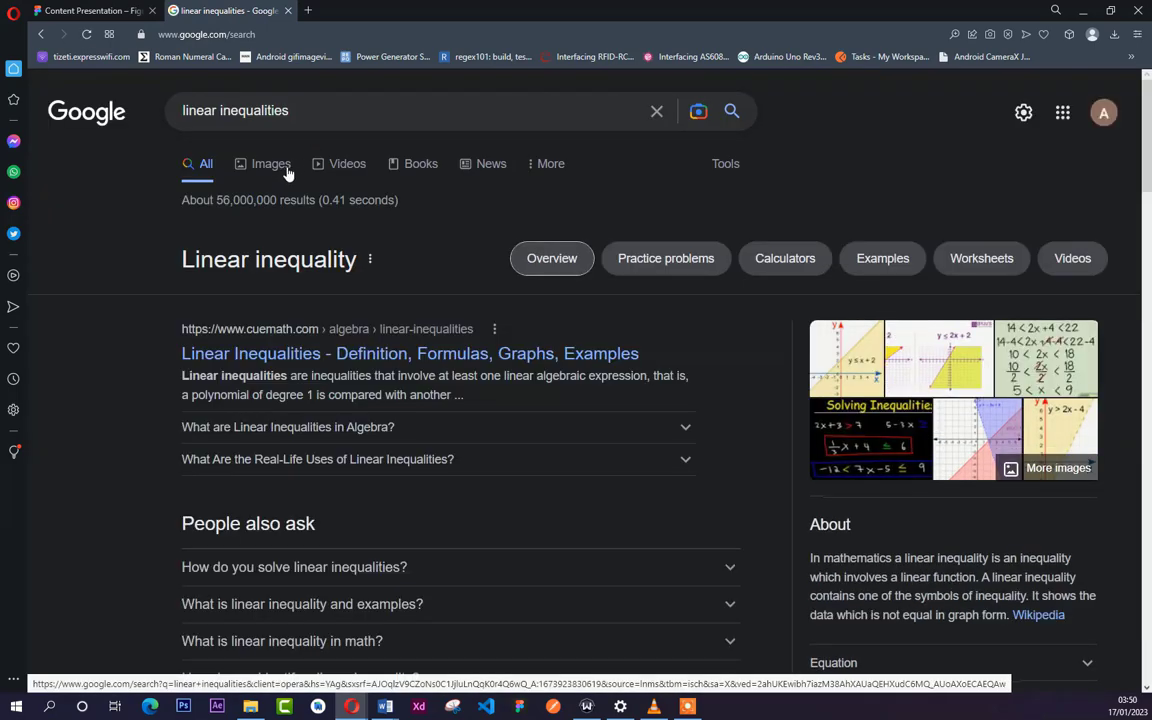
pyautogui.click(287, 172)
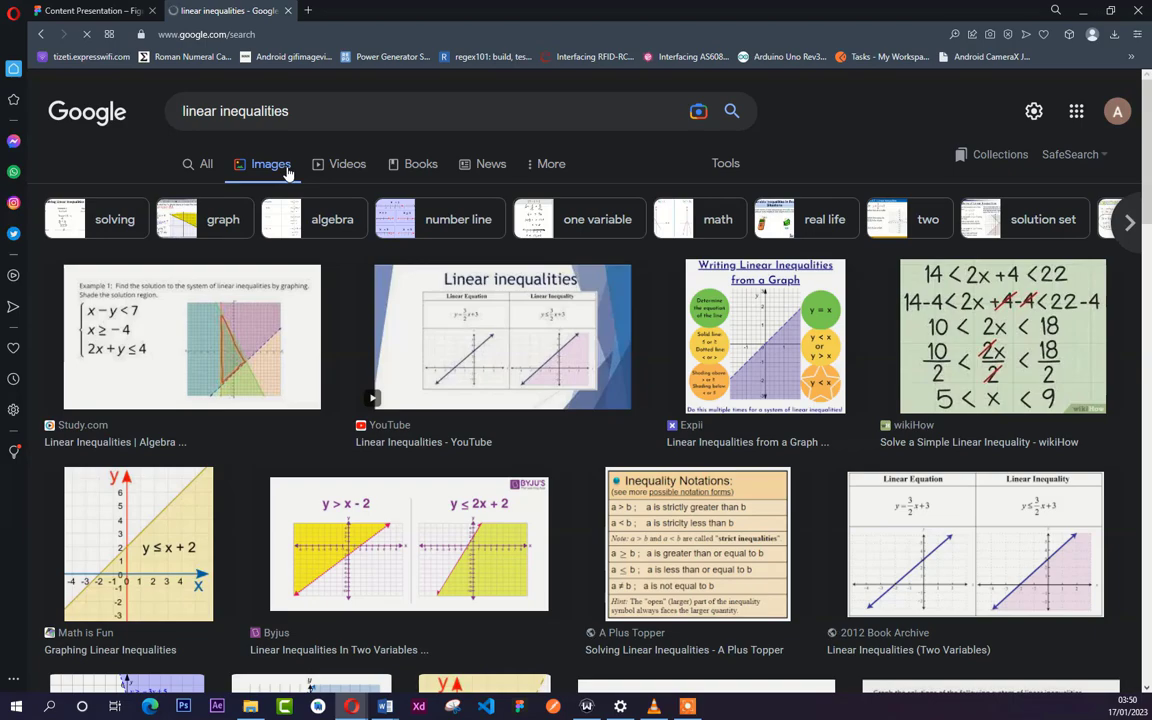
pyautogui.scroll(-10, 909, 360)
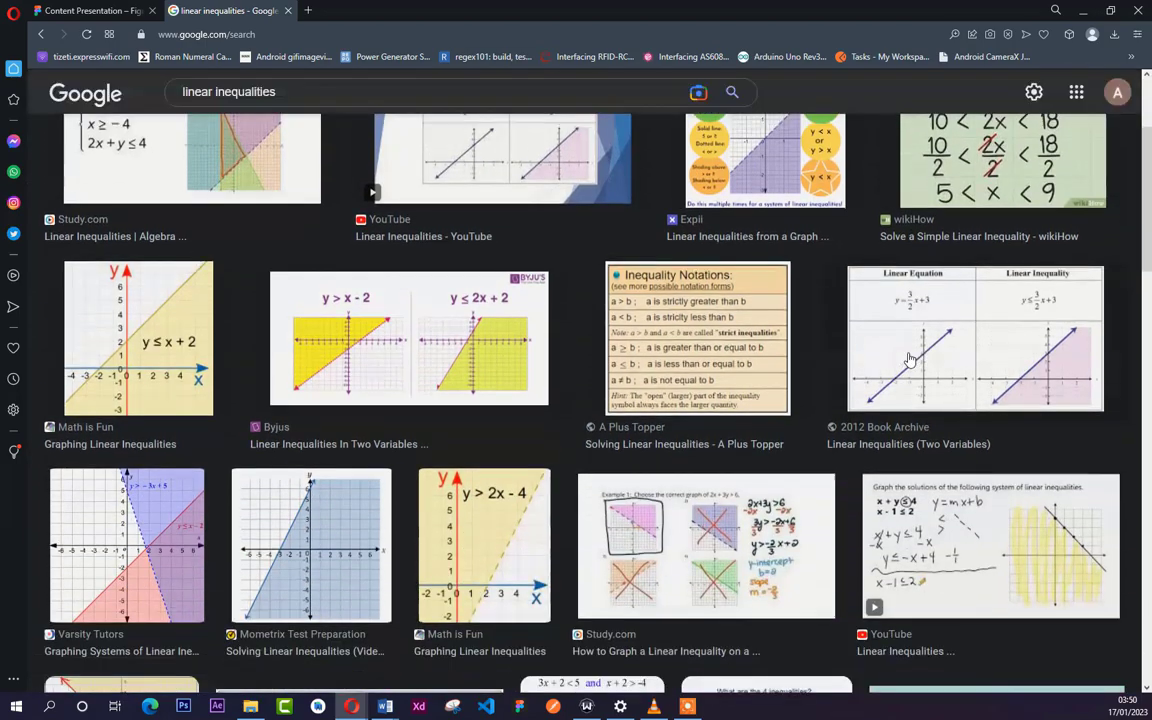
pyautogui.scroll(-15, 909, 360)
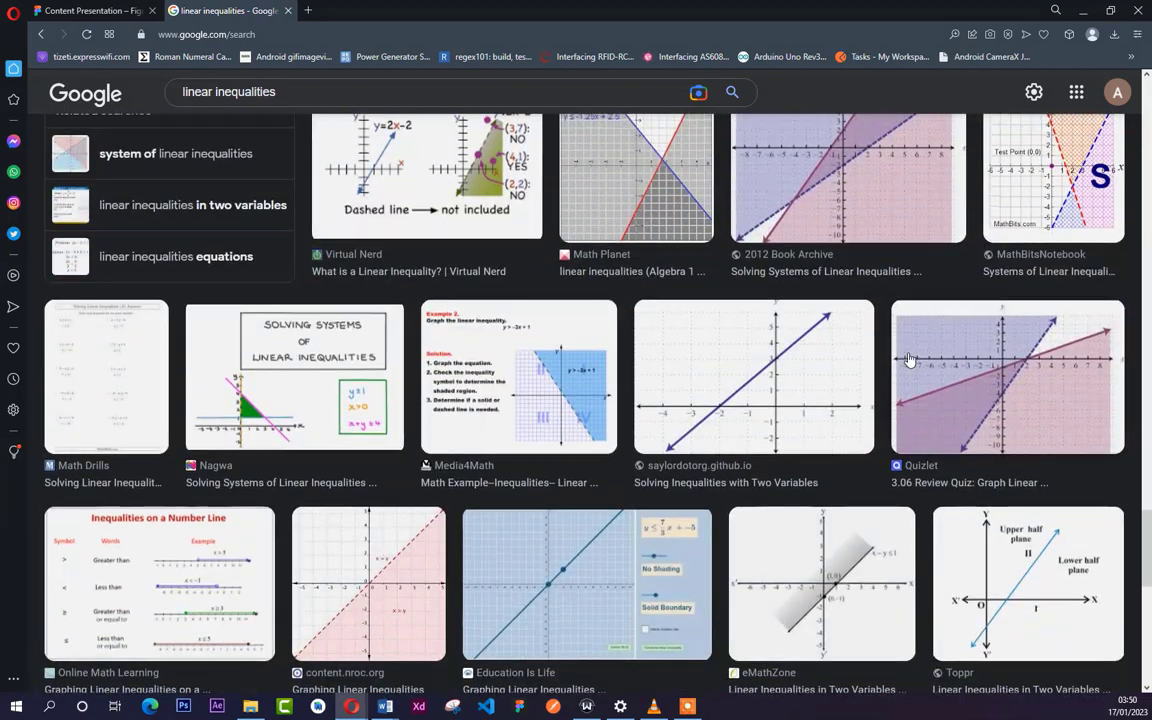
pyautogui.scroll(3, 905, 362)
pyautogui.scroll(-5, 845, 356)
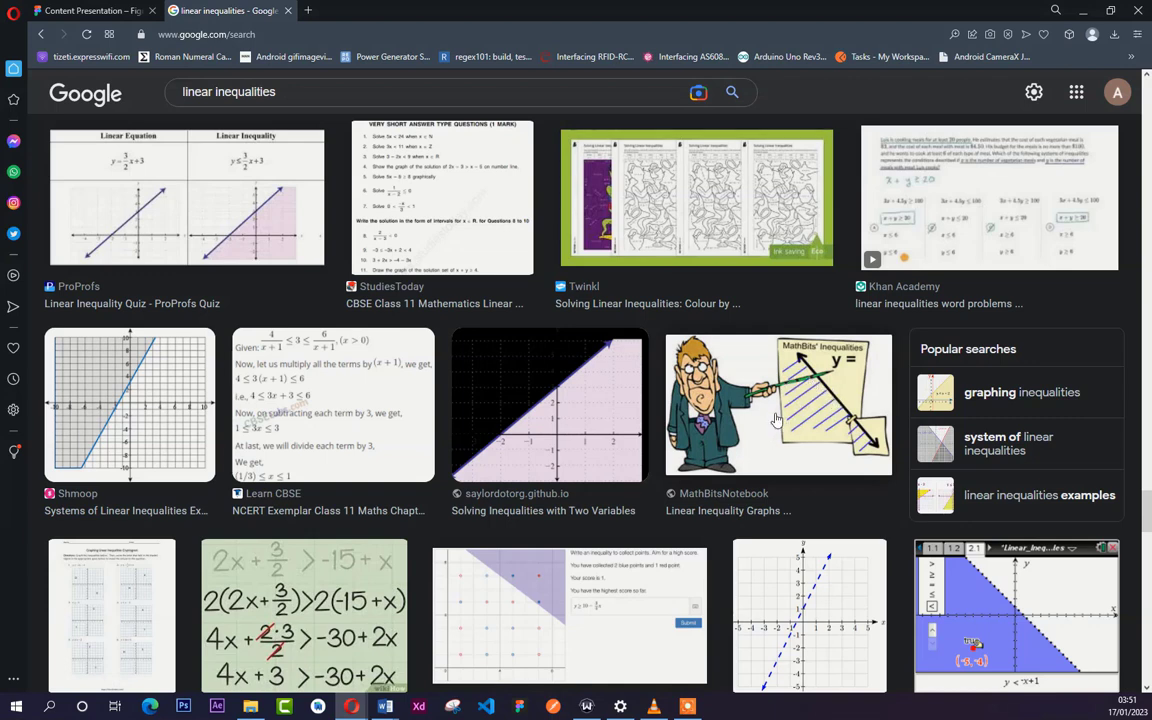
# - Try to bring the MathBitsNotebook teacher cartoon straight from the search results into the Figma design
pyautogui.moveTo(770, 413); pyautogui.dragTo(656, 492)
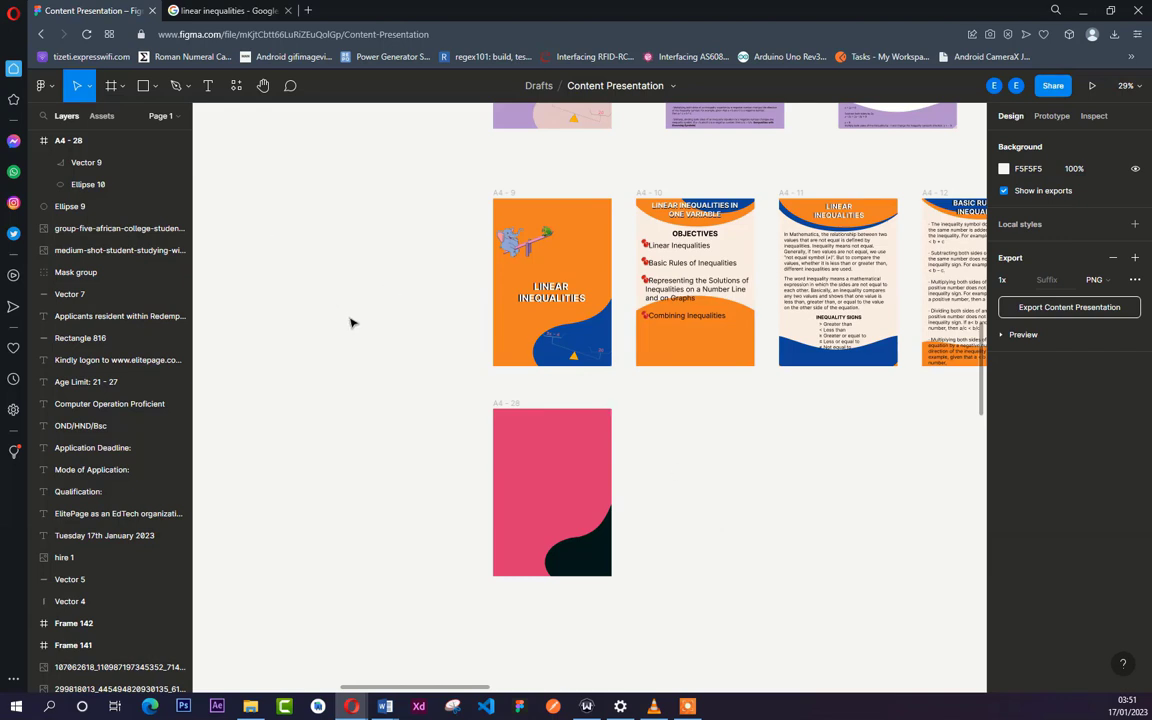
pyautogui.click(228, 11)
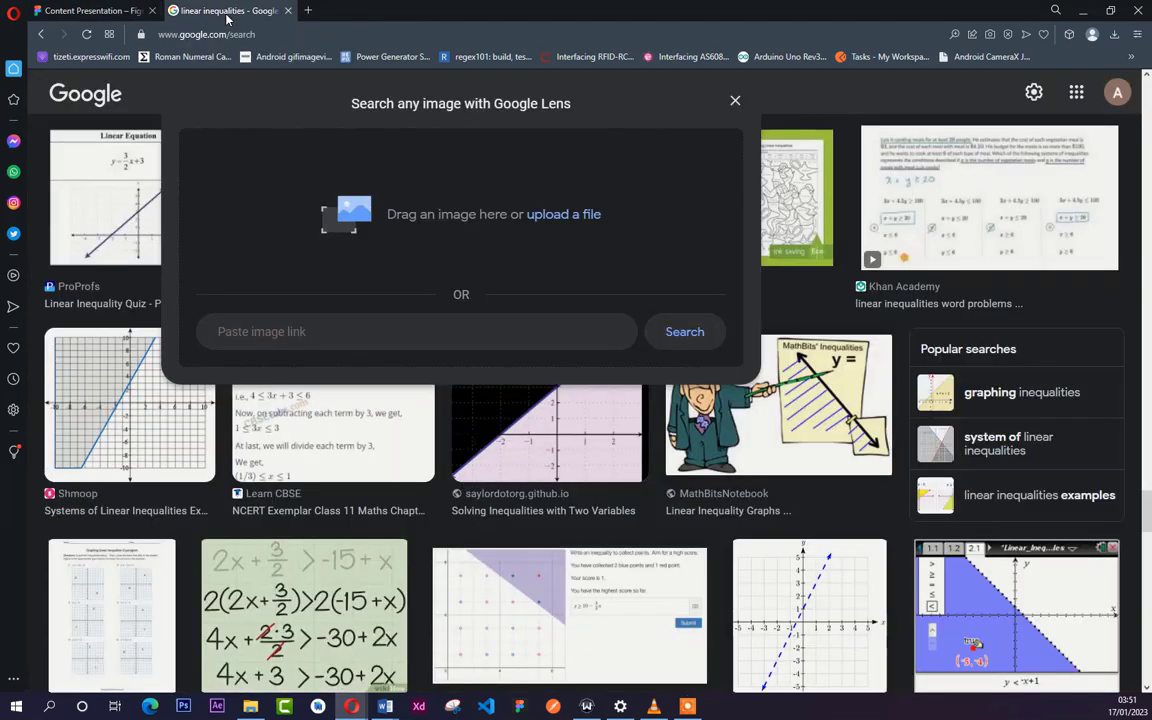
pyautogui.click(735, 103)
# - Open the preview of the MathBitsNotebook teacher cartoon and start saving its image to disk
pyautogui.click(740, 378)
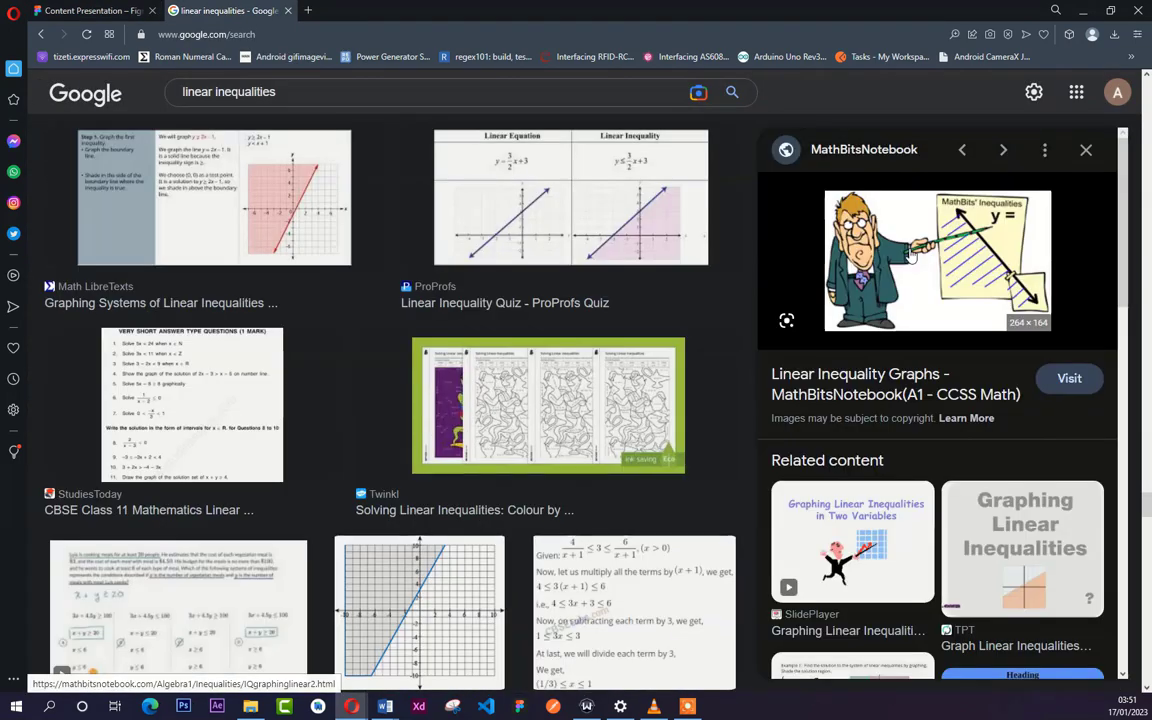
pyautogui.rightClick(921, 258)
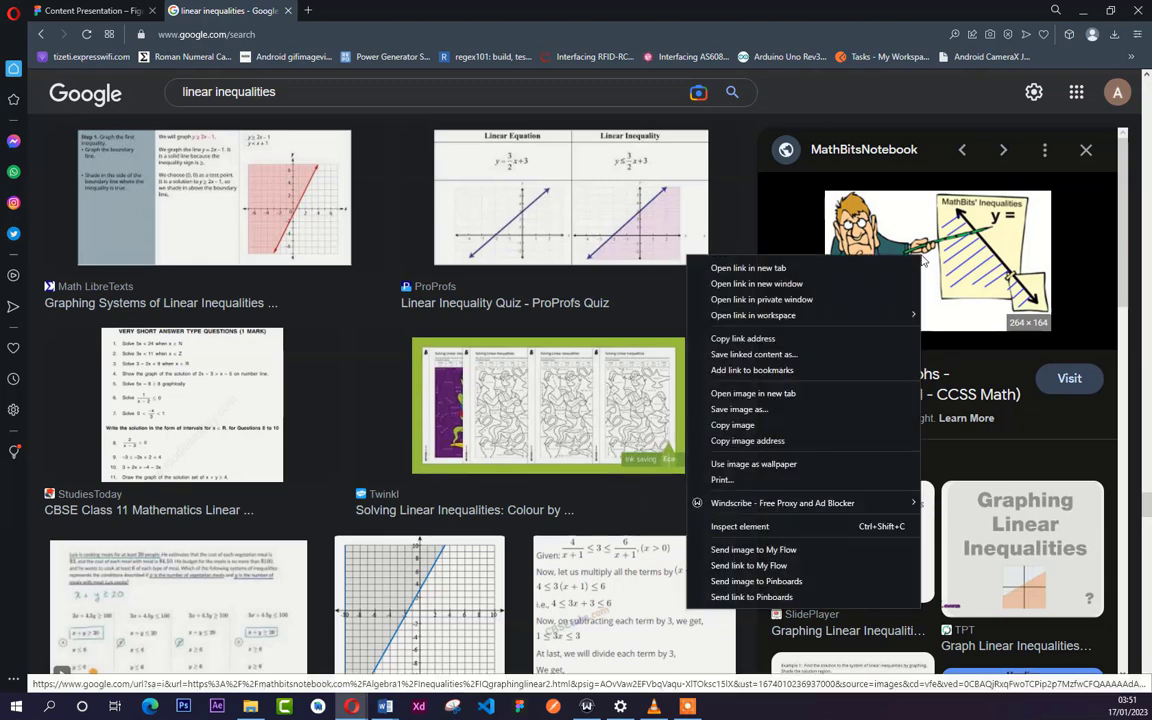
pyautogui.click(835, 412)
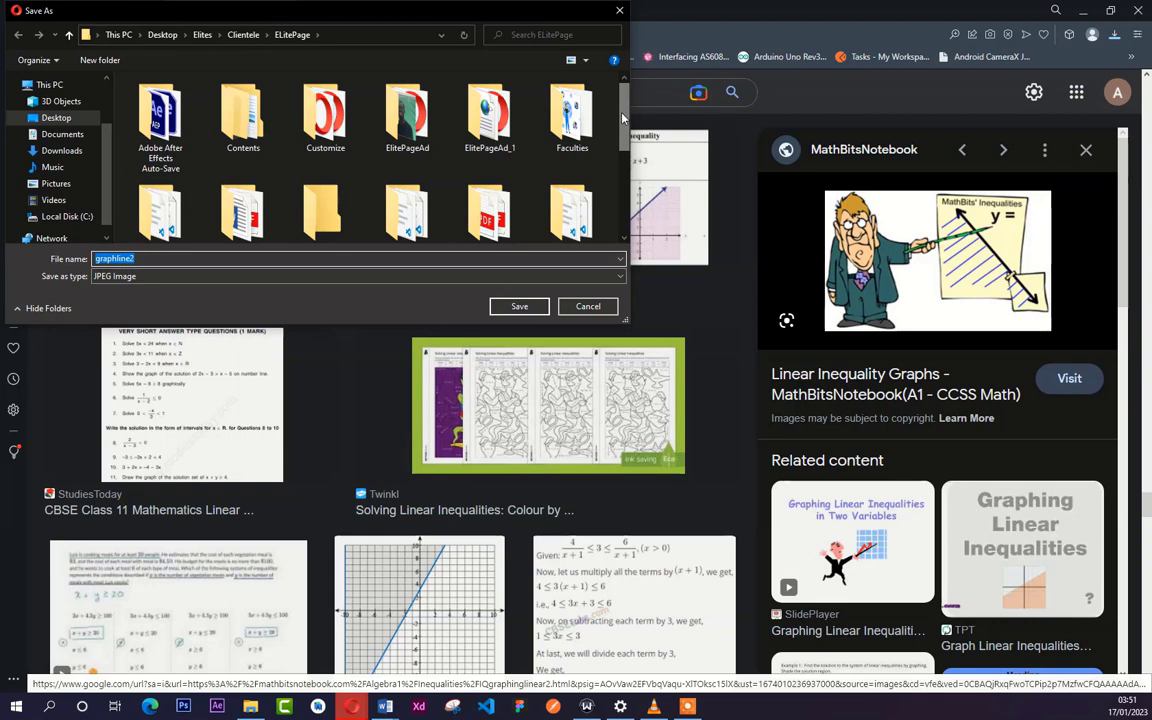
# - Create a folder named Linear Inequalities inside ELitePage and save the cartoon in it as the JPEG graphline2
pyautogui.click(100, 59)
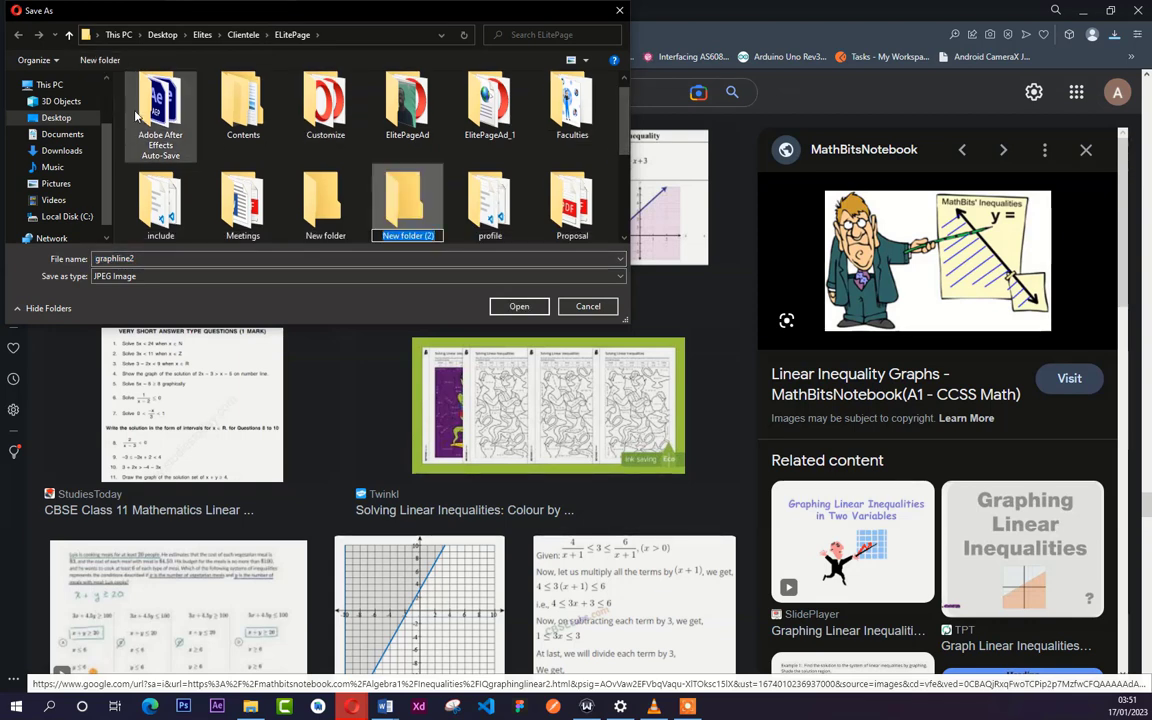
pyautogui.write('Line')
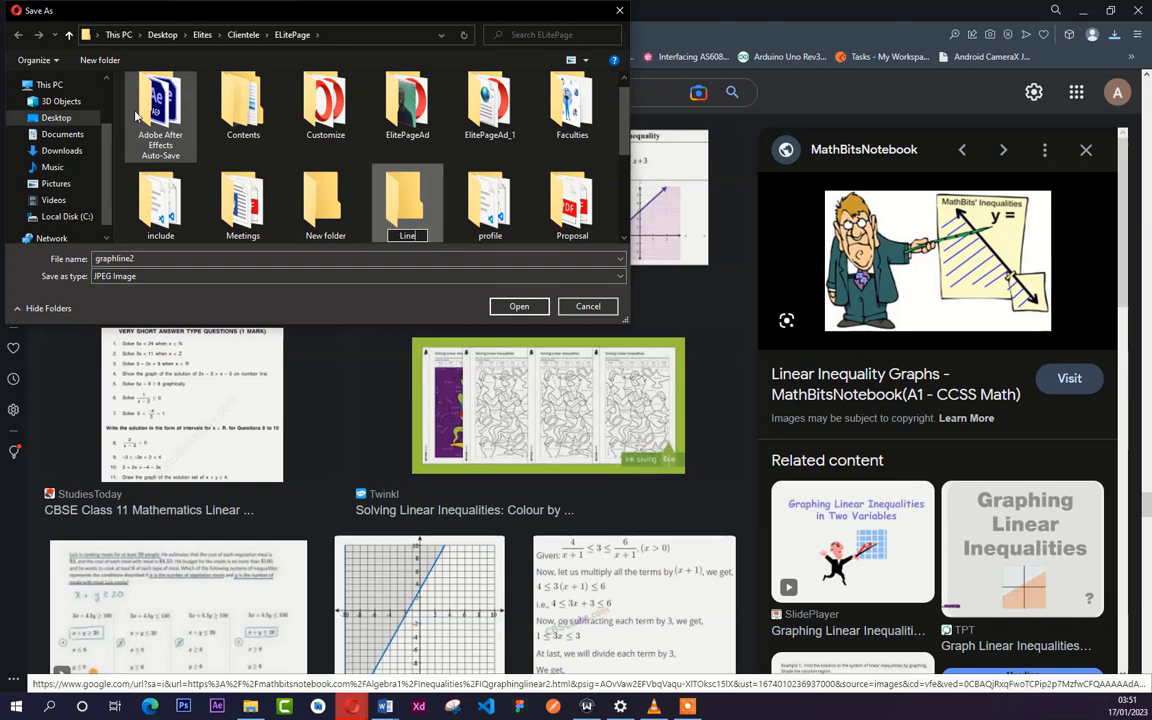
pyautogui.write('ar Inequalit')
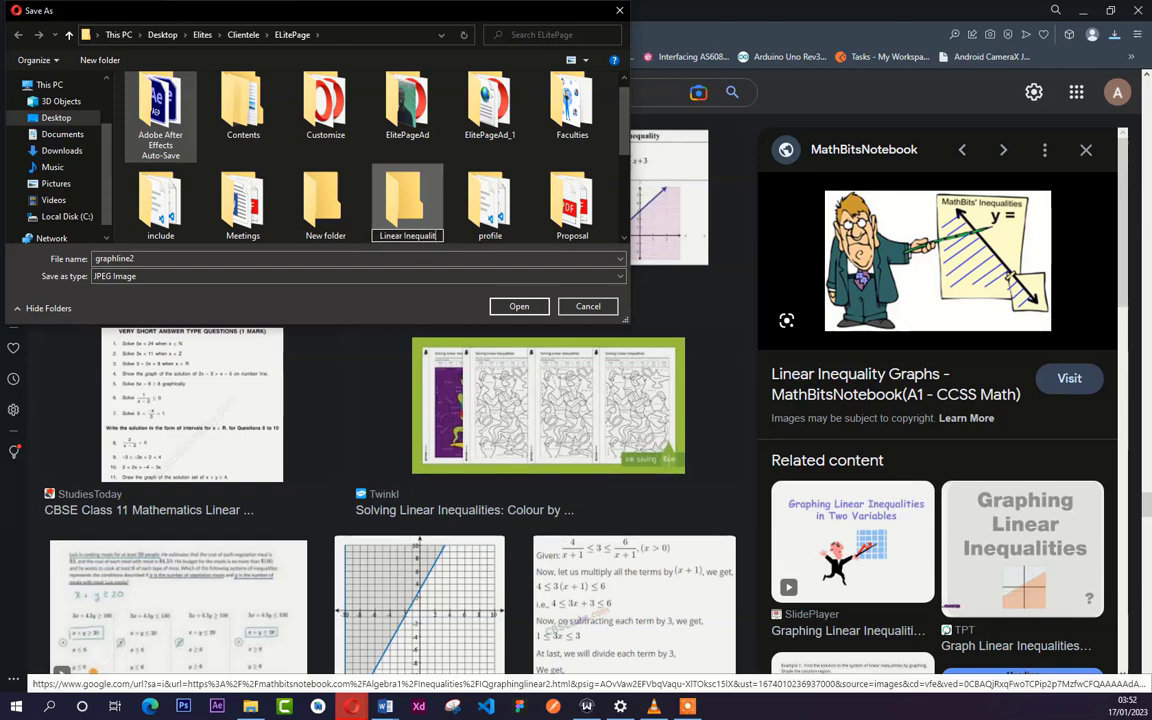
pyautogui.write('ies')
pyautogui.press('Return')
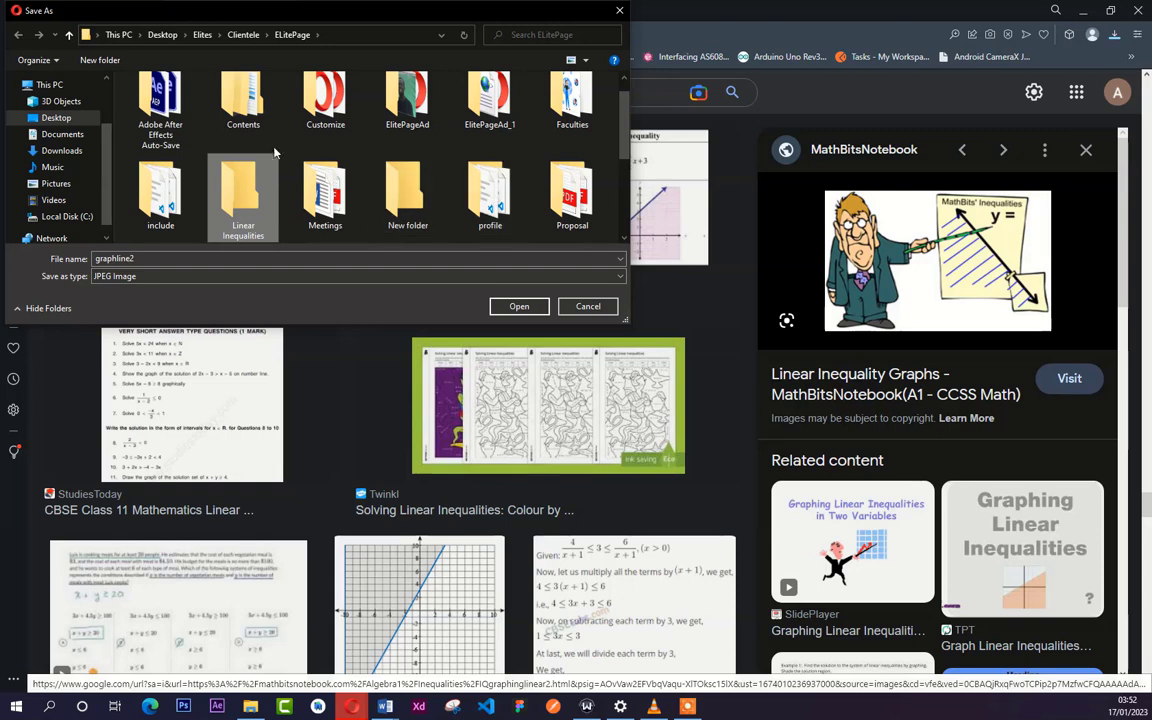
pyautogui.doubleClick(245, 218)
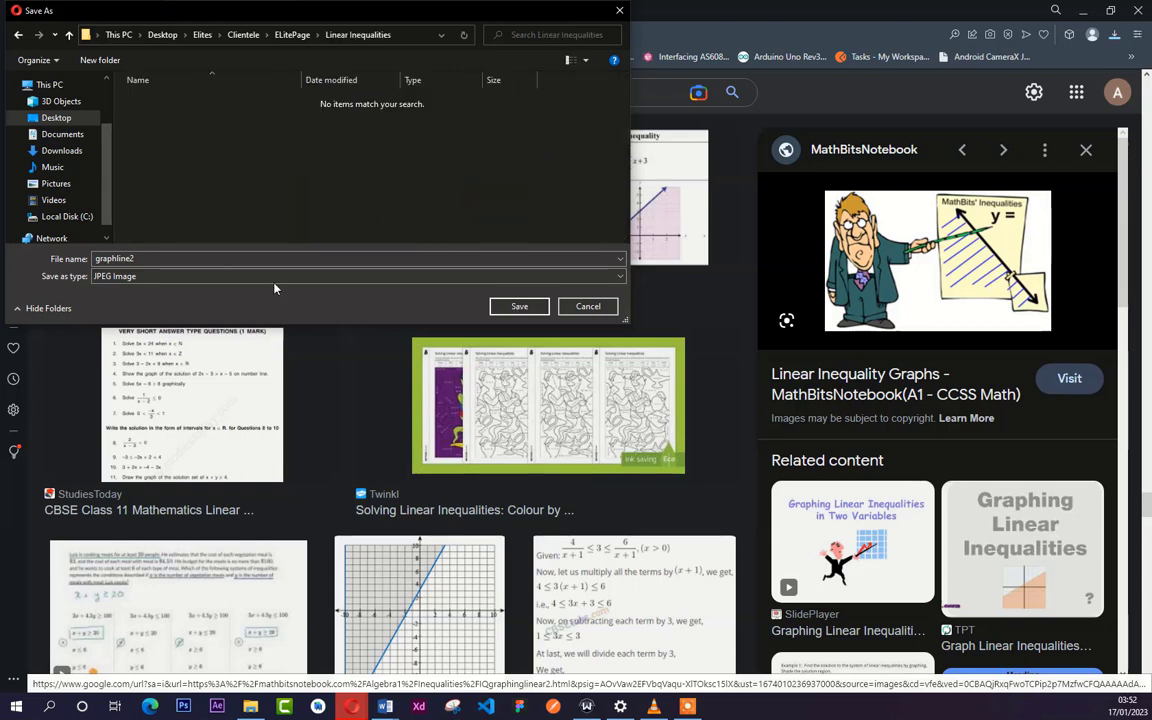
pyautogui.click(519, 307)
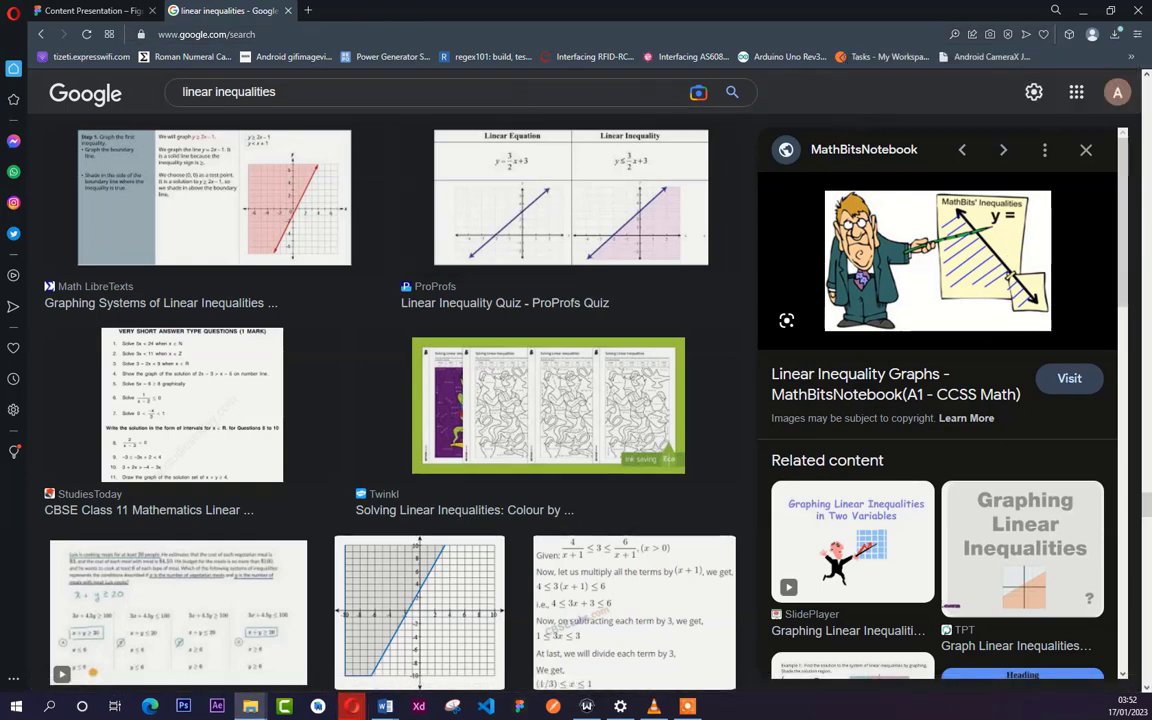
# - Switch to the Figma file and import graphline2 from the Linear Inequalities folder, placing it beside the pink A4 page
pyautogui.moveTo(1151, 150); pyautogui.dragTo(452, 187)
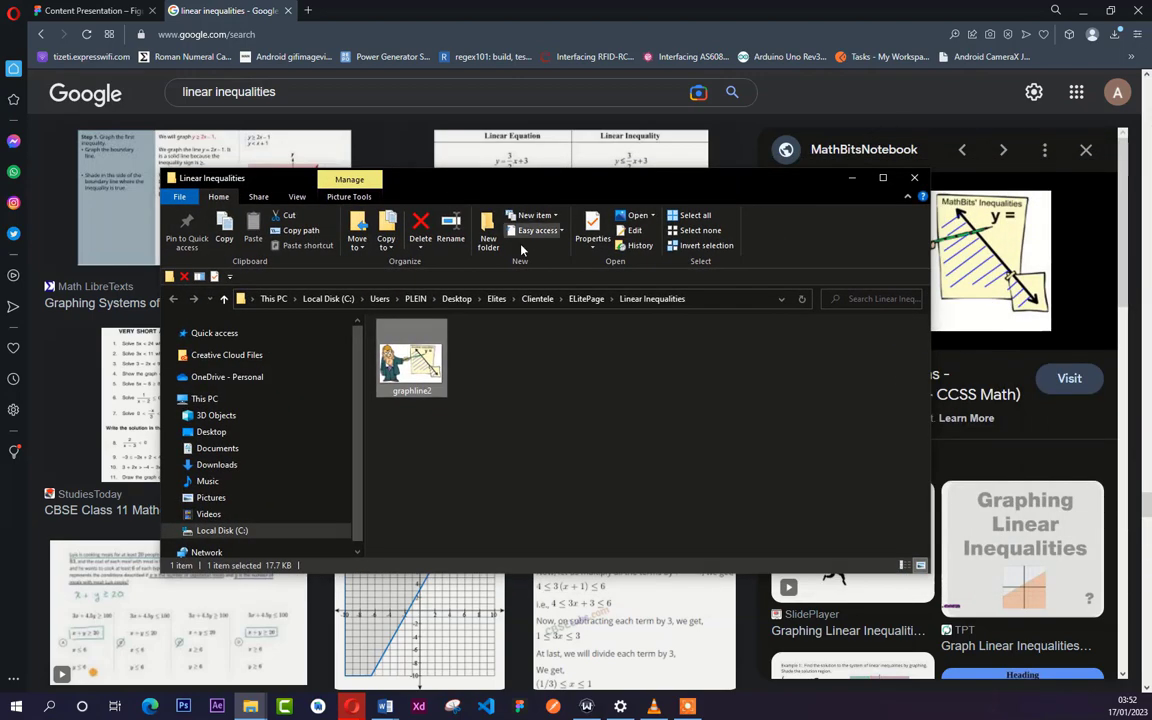
pyautogui.click(95, 12)
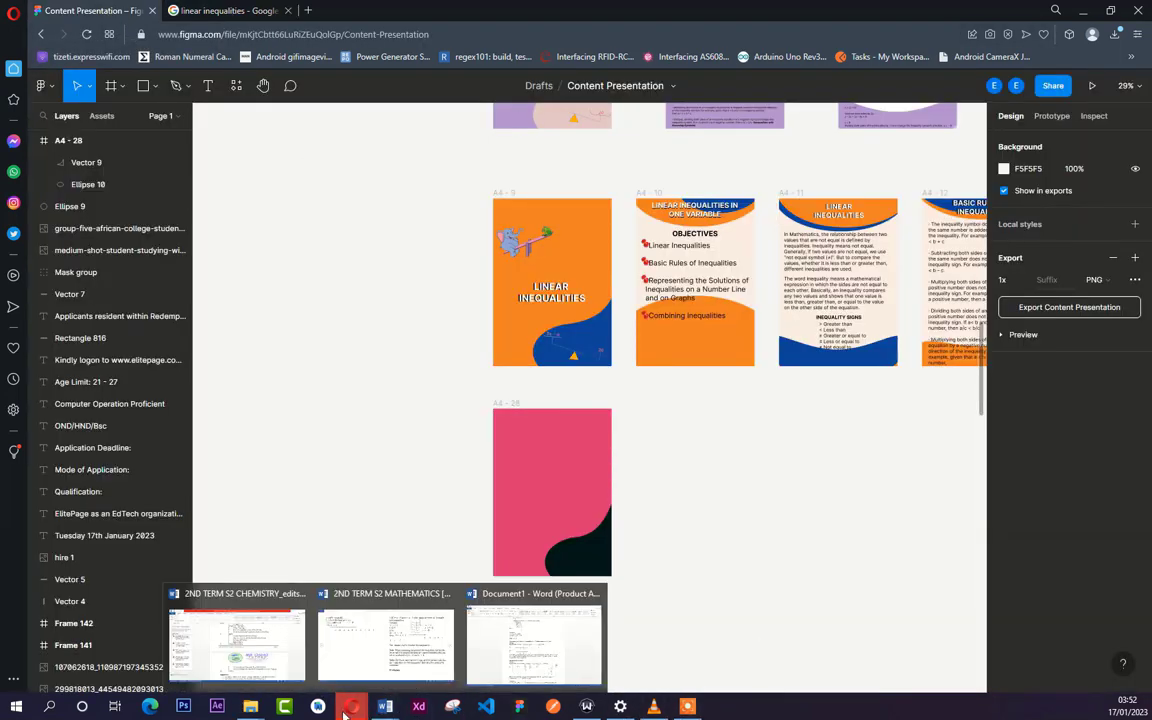
pyautogui.moveTo(250, 706)
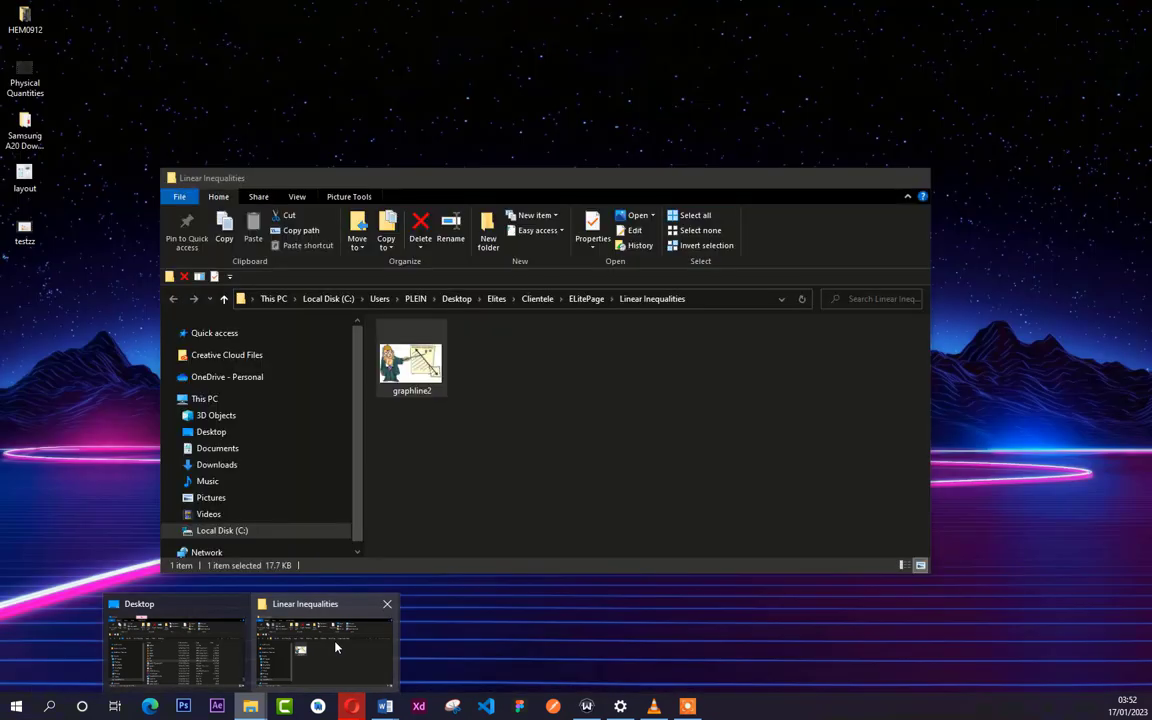
pyautogui.click(336, 648)
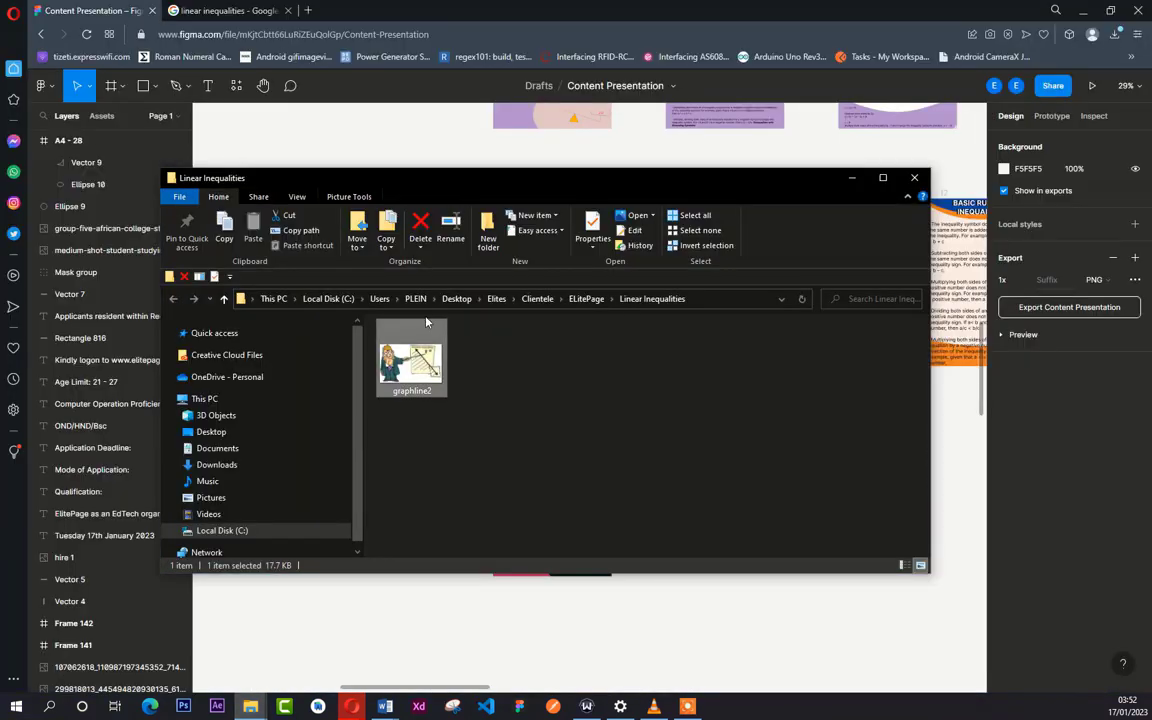
pyautogui.moveTo(437, 392); pyautogui.dragTo(668, 540)
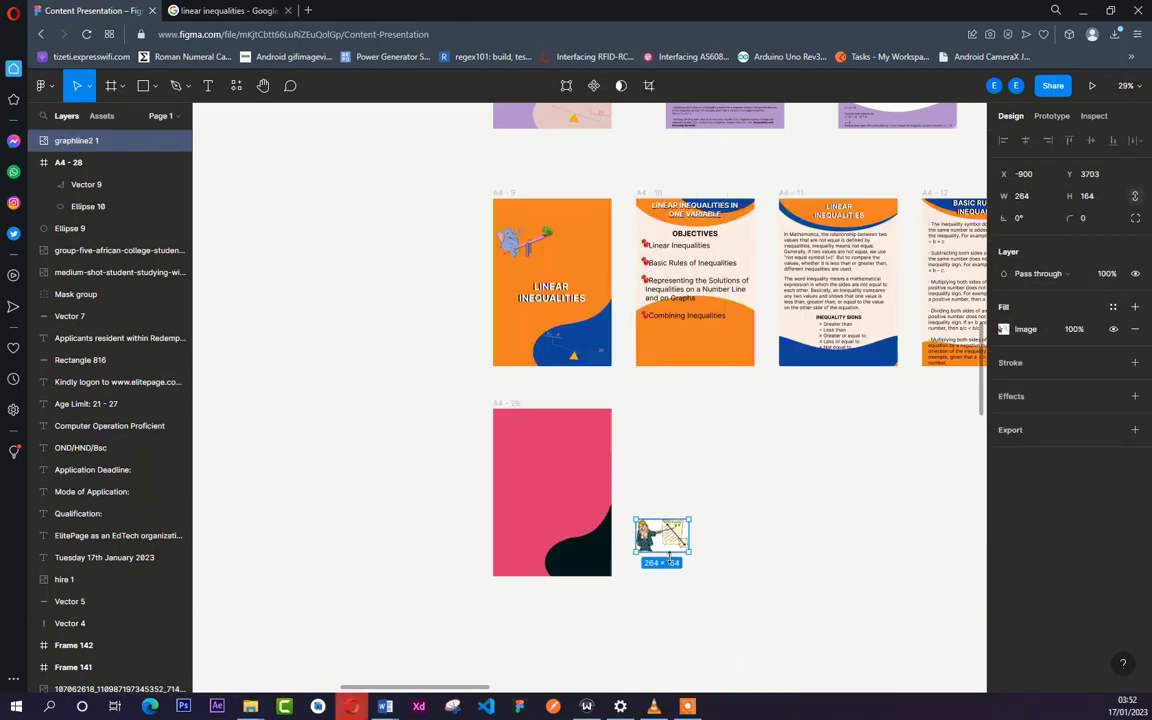
# - Try the cartoon over the dark shape in the page's lower-right corner and move it back out beside the page
pyautogui.scroll(5, 663, 550)
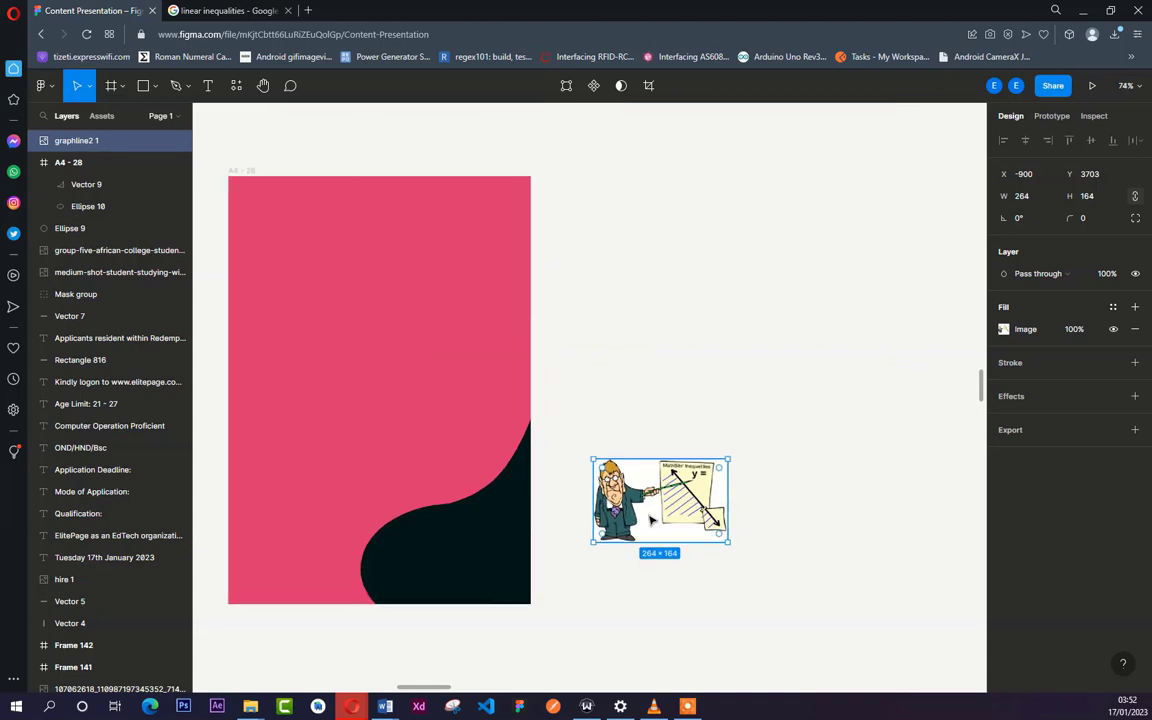
pyautogui.moveTo(669, 499); pyautogui.dragTo(475, 548)
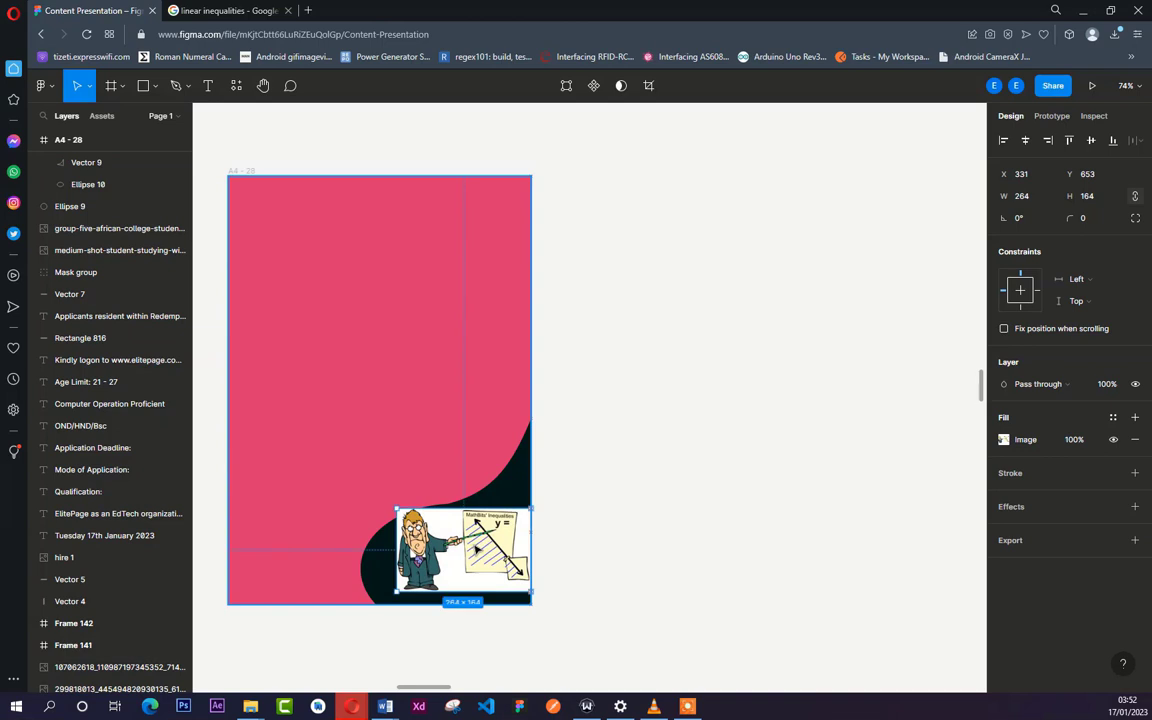
pyautogui.moveTo(479, 548); pyautogui.dragTo(478, 562)
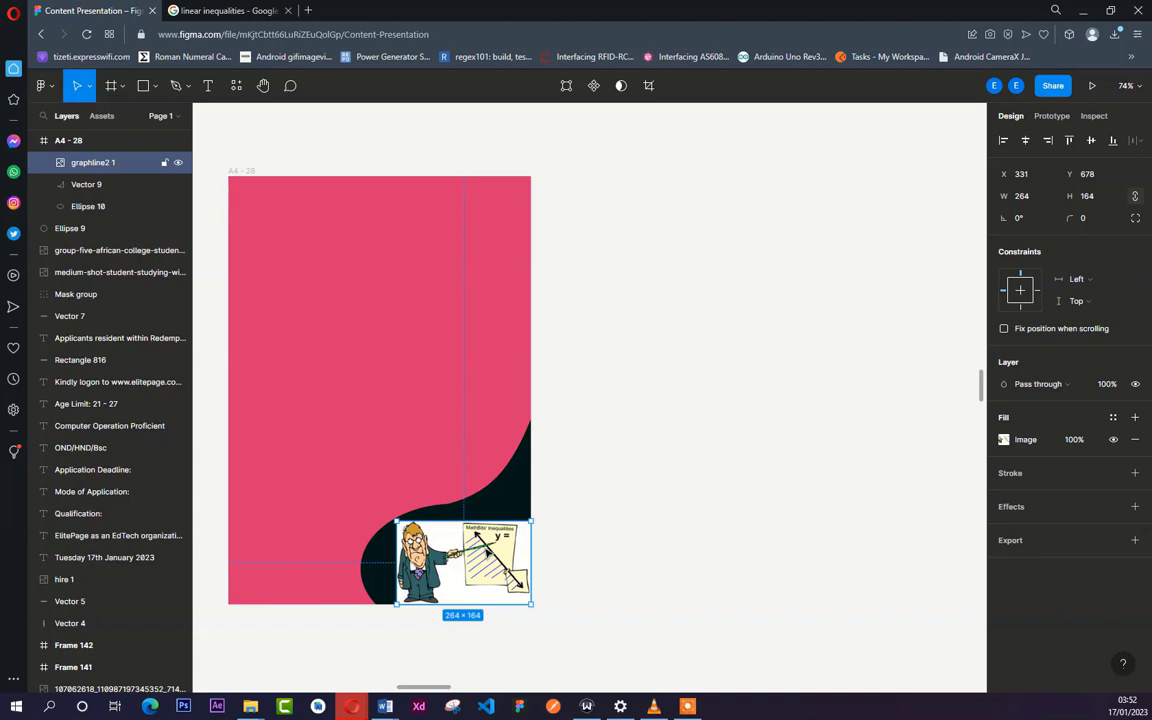
pyautogui.moveTo(480, 548); pyautogui.dragTo(668, 358)
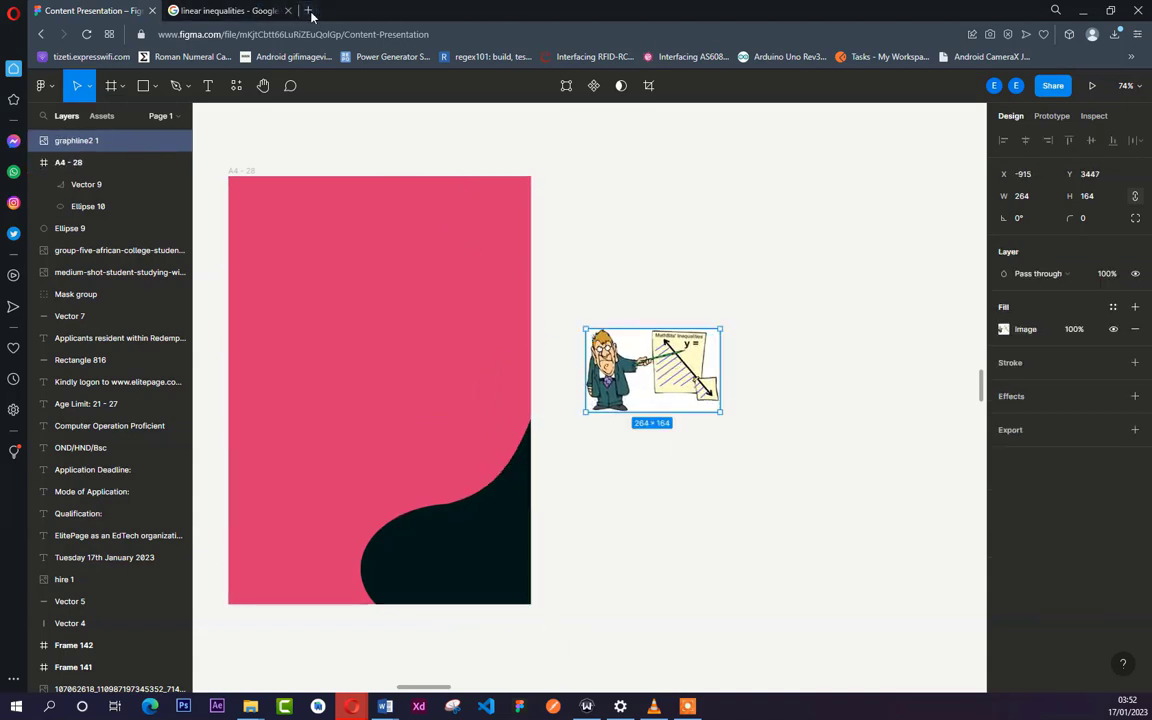
# - Open the remove.bg website in a new browser tab
pyautogui.click(309, 11)
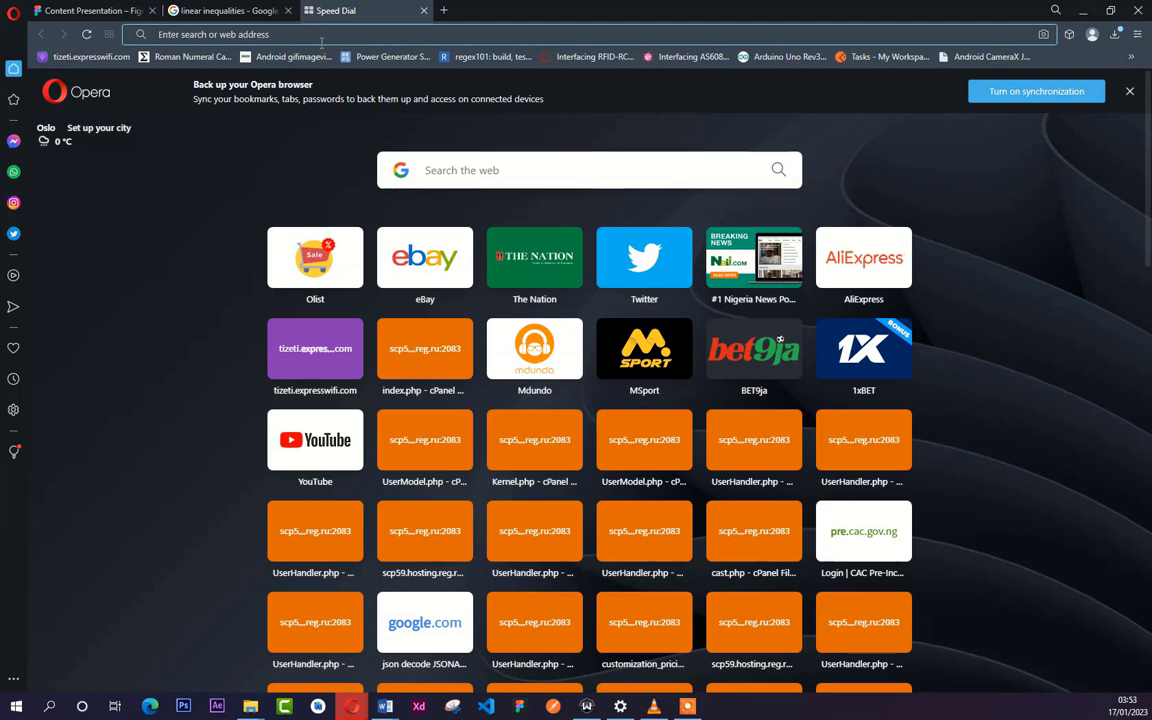
pyautogui.click(321, 42)
pyautogui.write('remove.bg')
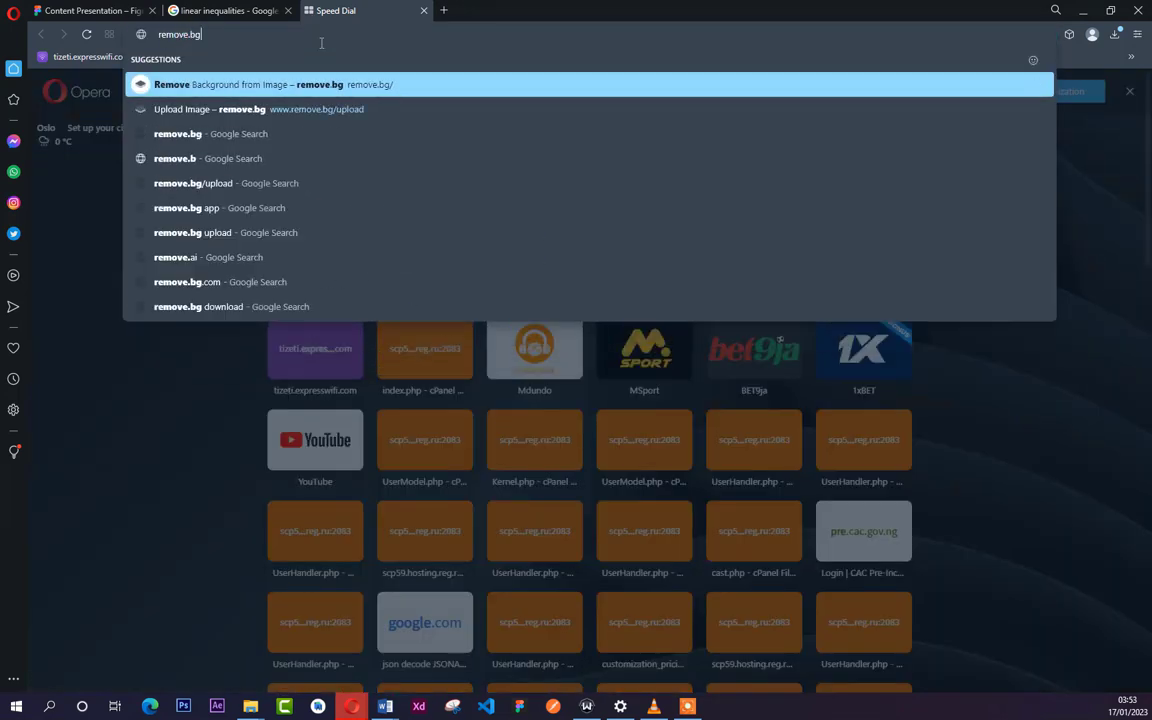
pyautogui.press('Return')
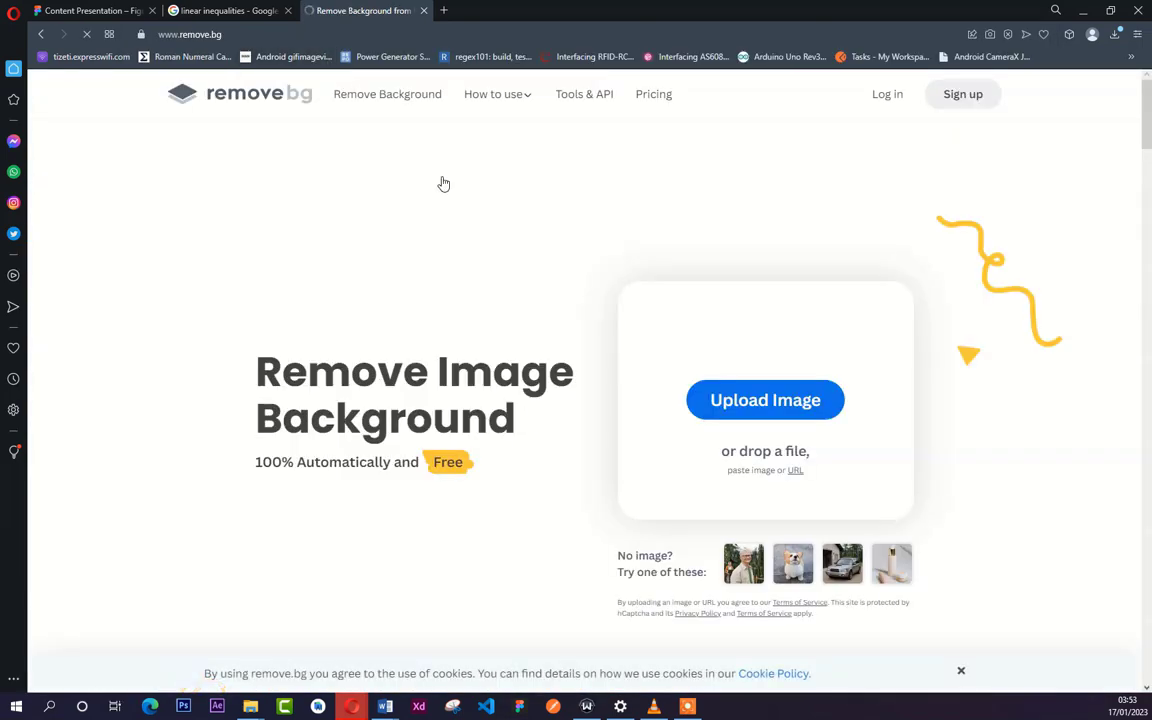
# - Upload graphline2 from the Linear Inequalities folder to remove.bg and download the version with its background removed
pyautogui.moveTo(351, 712)
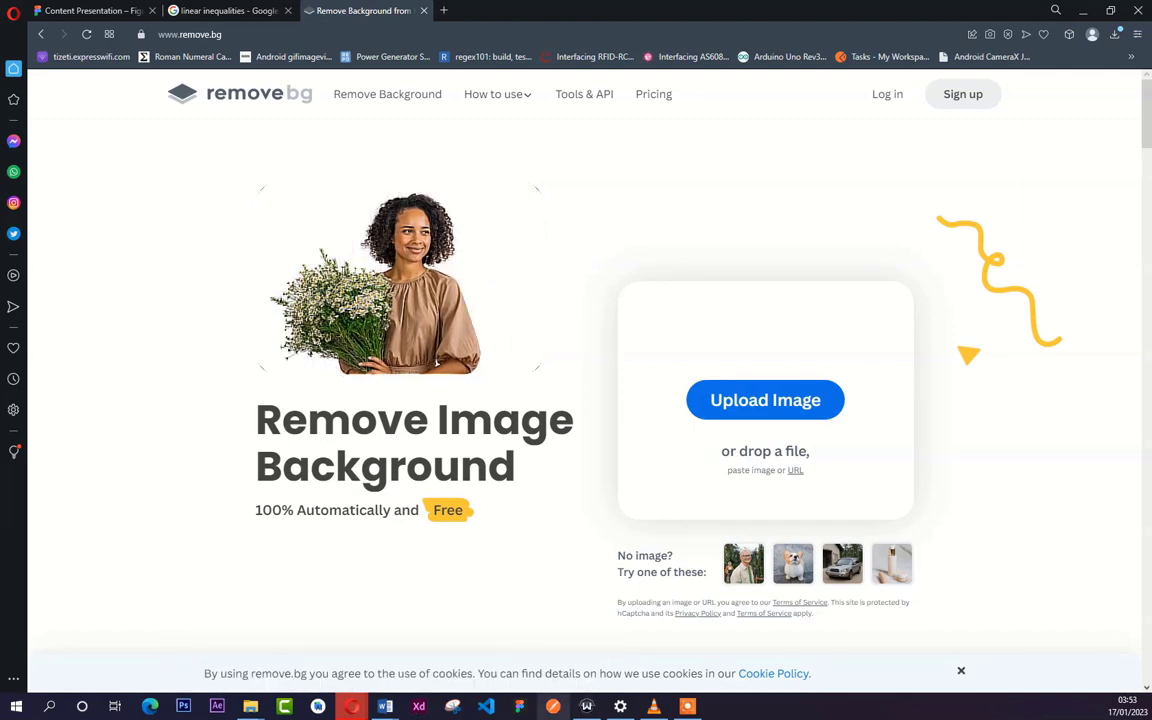
pyautogui.moveTo(251, 706)
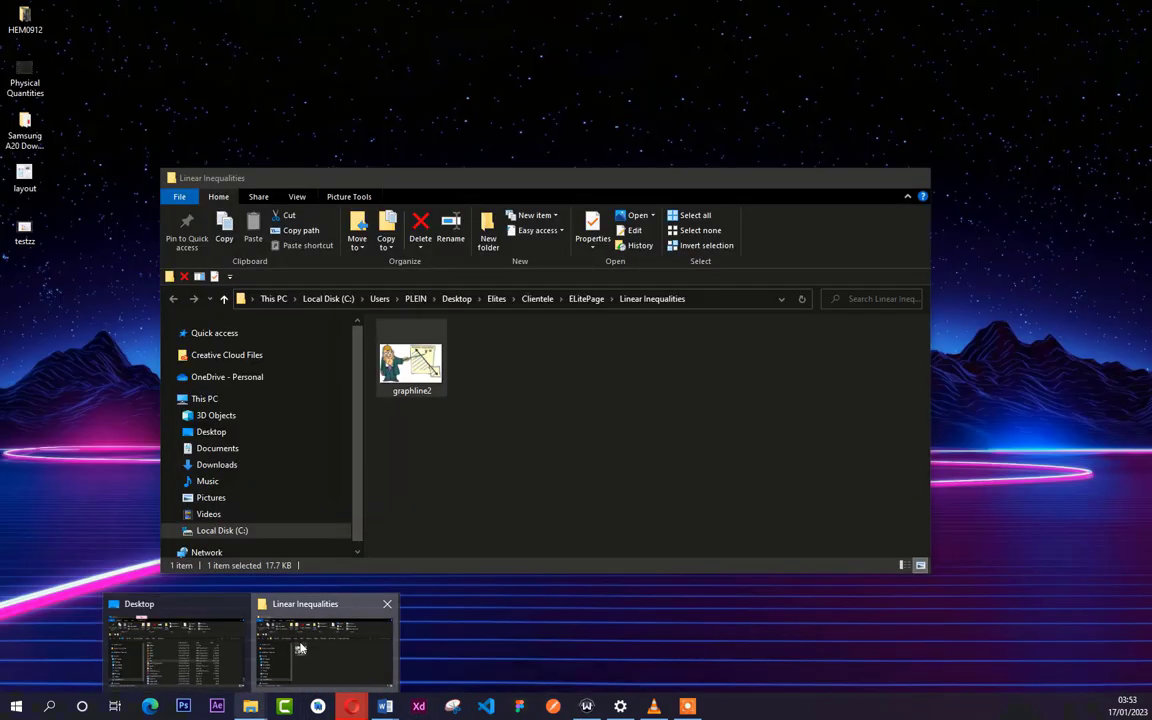
pyautogui.click(324, 648)
pyautogui.moveTo(411, 360); pyautogui.dragTo(445, 177)
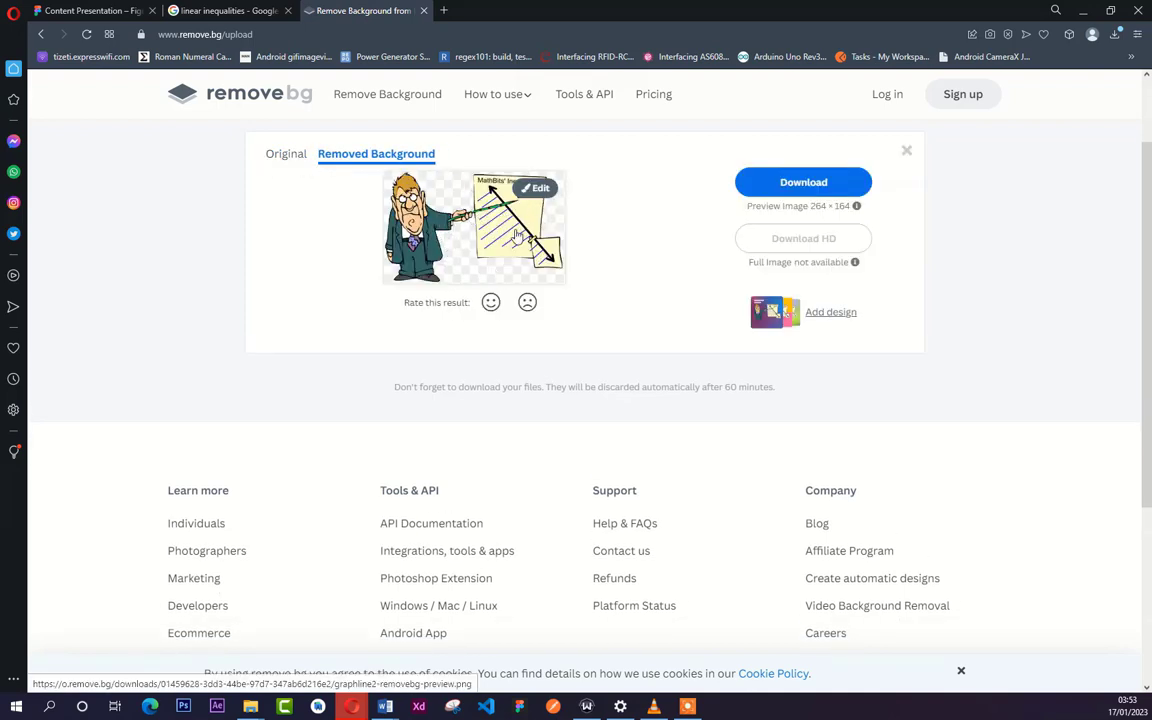
pyautogui.click(800, 185)
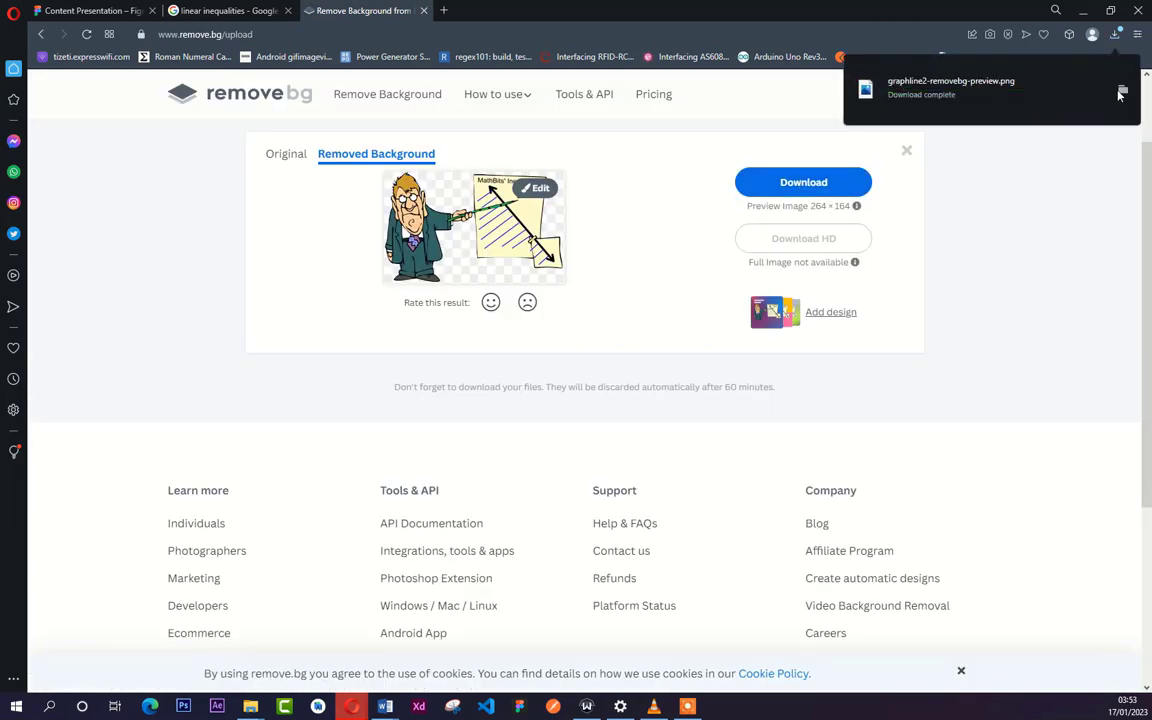
# - Import graphline2-removebg-preview into the Figma page, move the original cartoon to the page's upper part, and set the transparent one over the dark shape
pyautogui.moveTo(956, 95); pyautogui.dragTo(365, 424)
pyautogui.moveTo(603, 332); pyautogui.dragTo(343, 251)
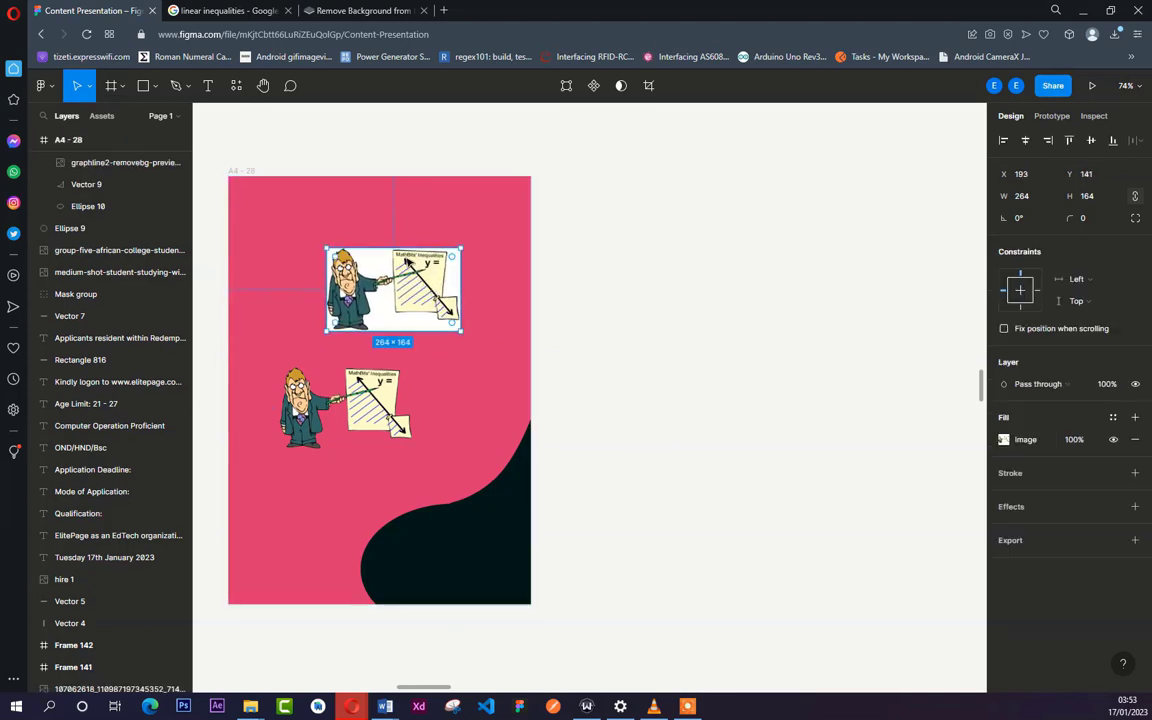
pyautogui.moveTo(389, 400); pyautogui.dragTo(500, 555)
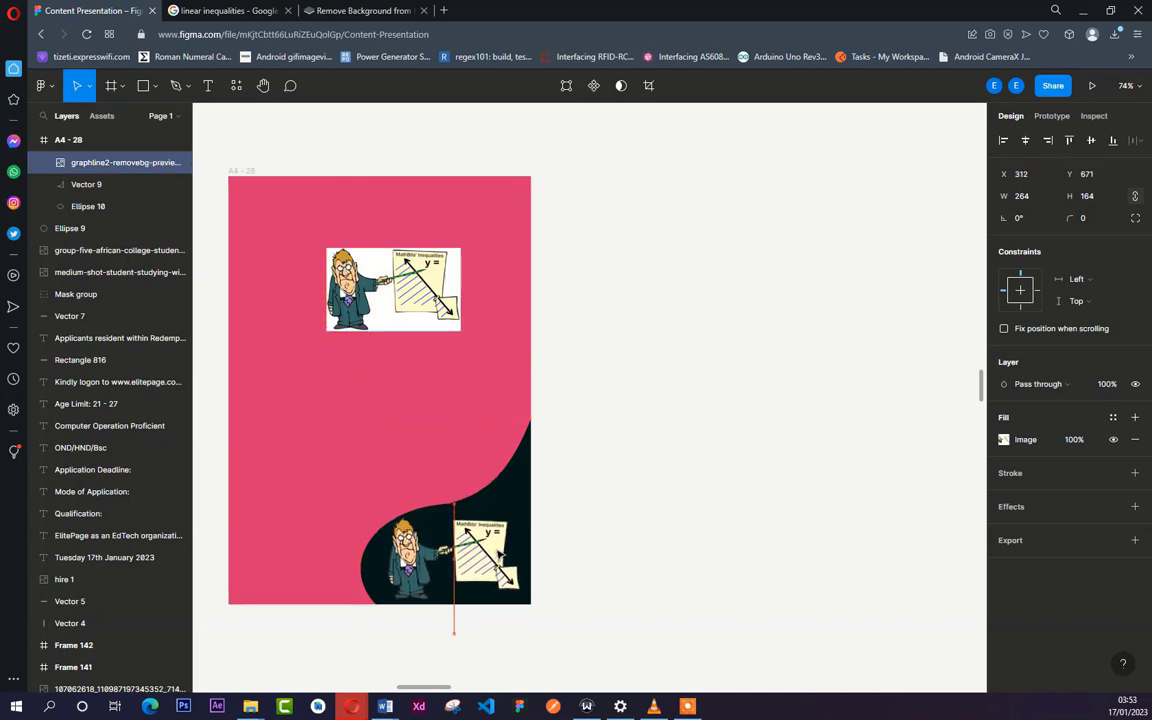
# - Search the web for "color scheme" in a new browser tab
pyautogui.click(630, 449)
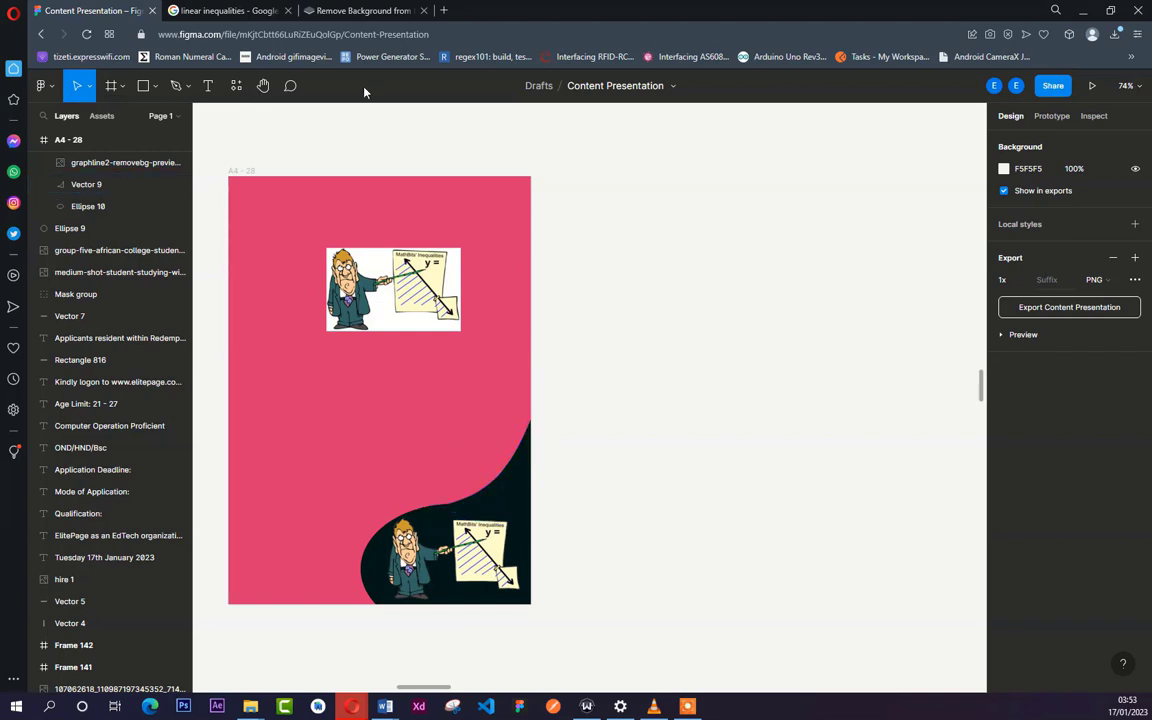
pyautogui.click(445, 11)
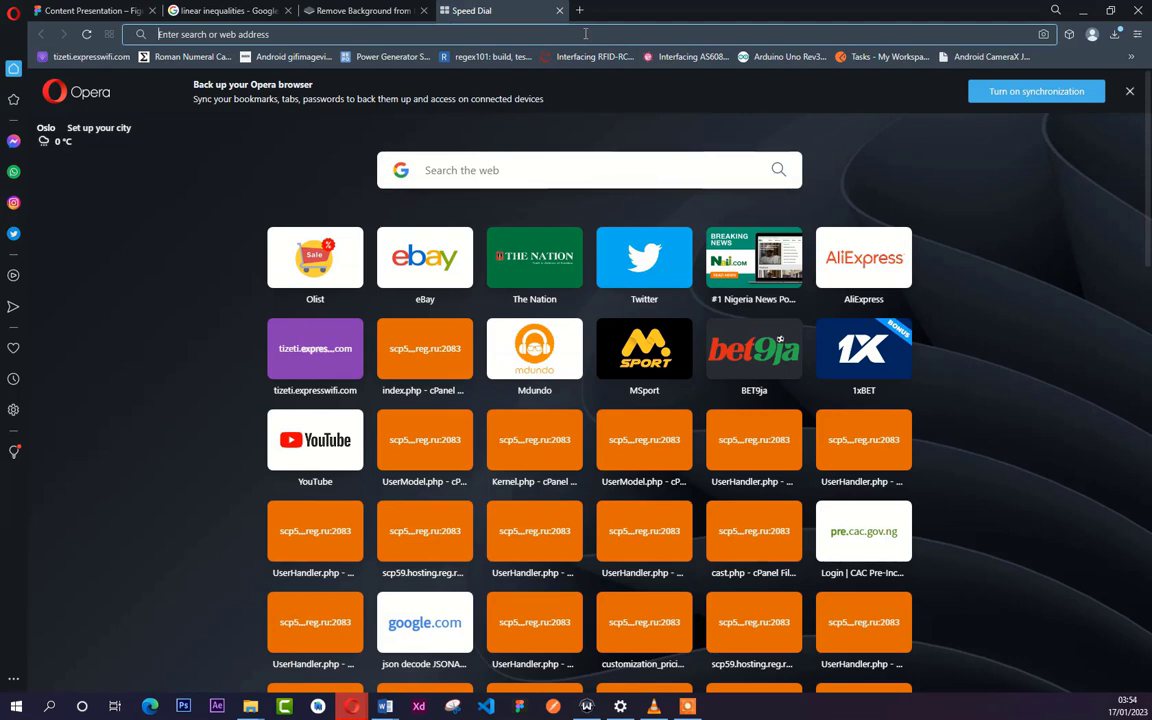
pyautogui.click(585, 34)
pyautogui.write('cpolor')
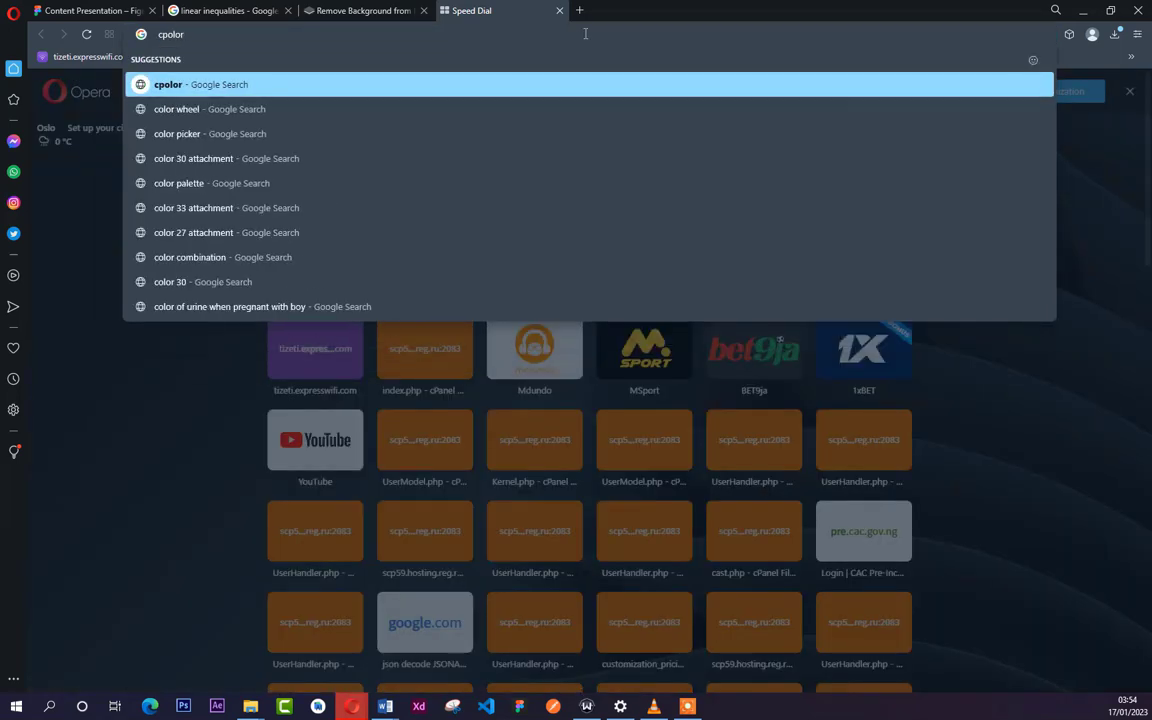
pyautogui.press('BackSpace')
pyautogui.press('BackSpace')
pyautogui.press('BackSpace')
pyautogui.press('BackSpace')
pyautogui.press('BackSpace')
pyautogui.press('BackSpace')
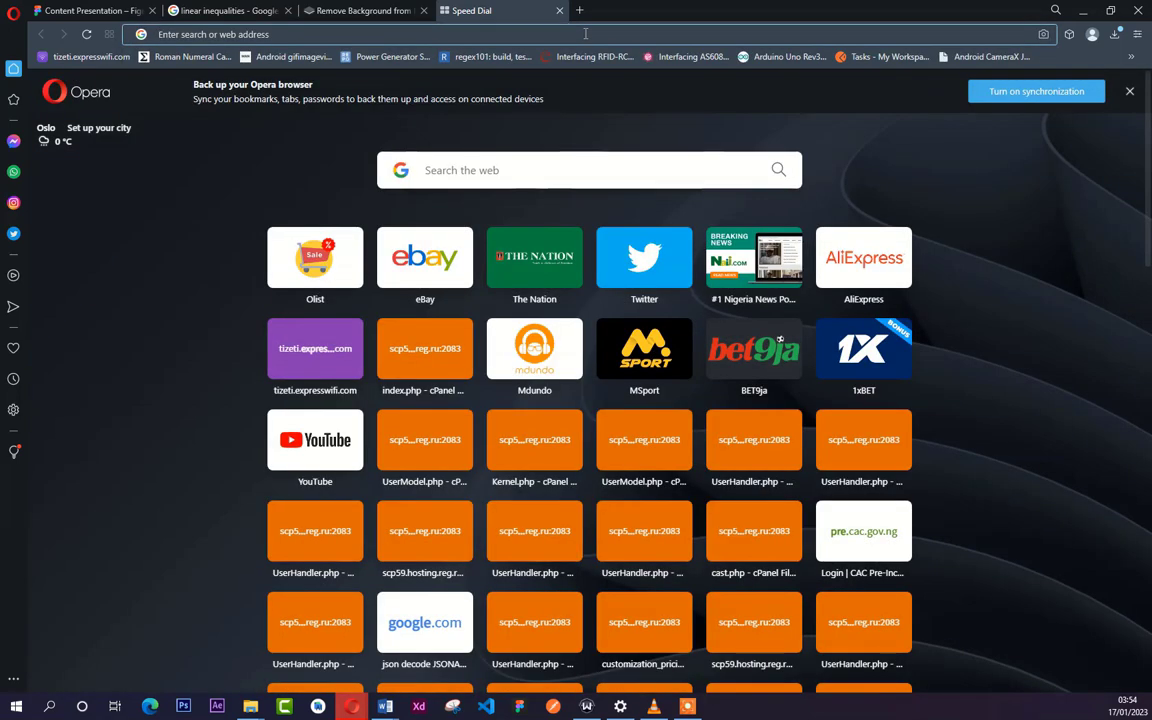
pyautogui.write('color')
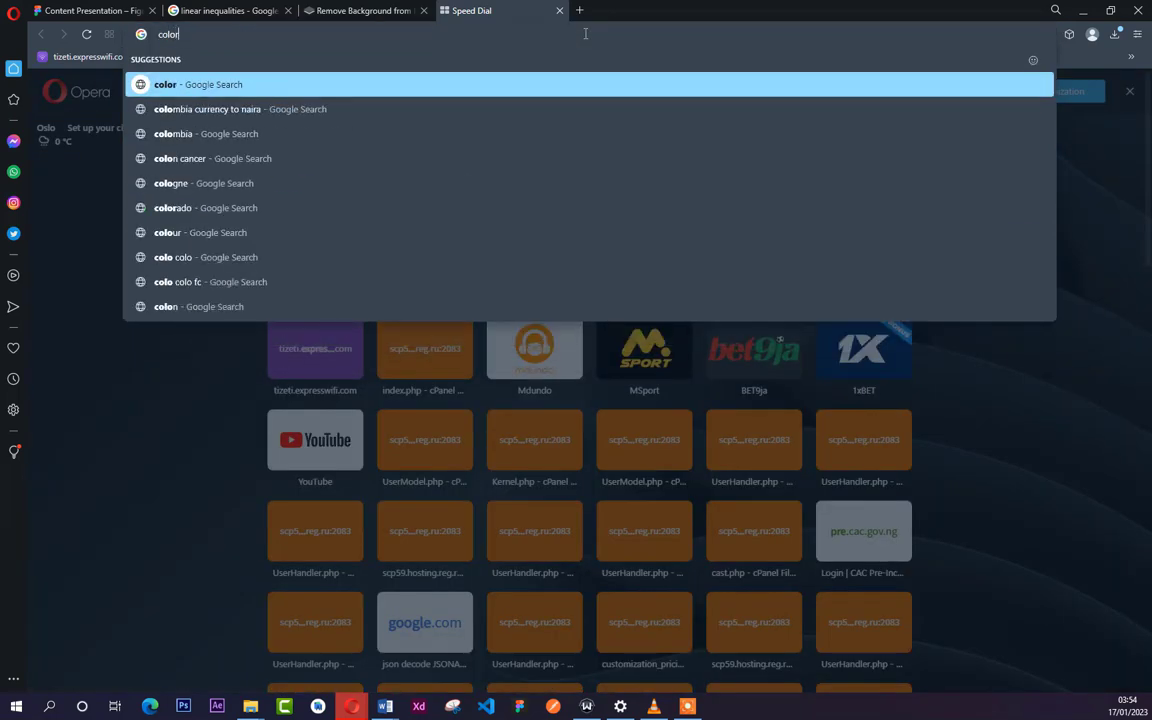
pyautogui.write(' sch')
pyautogui.write('e.com/search')
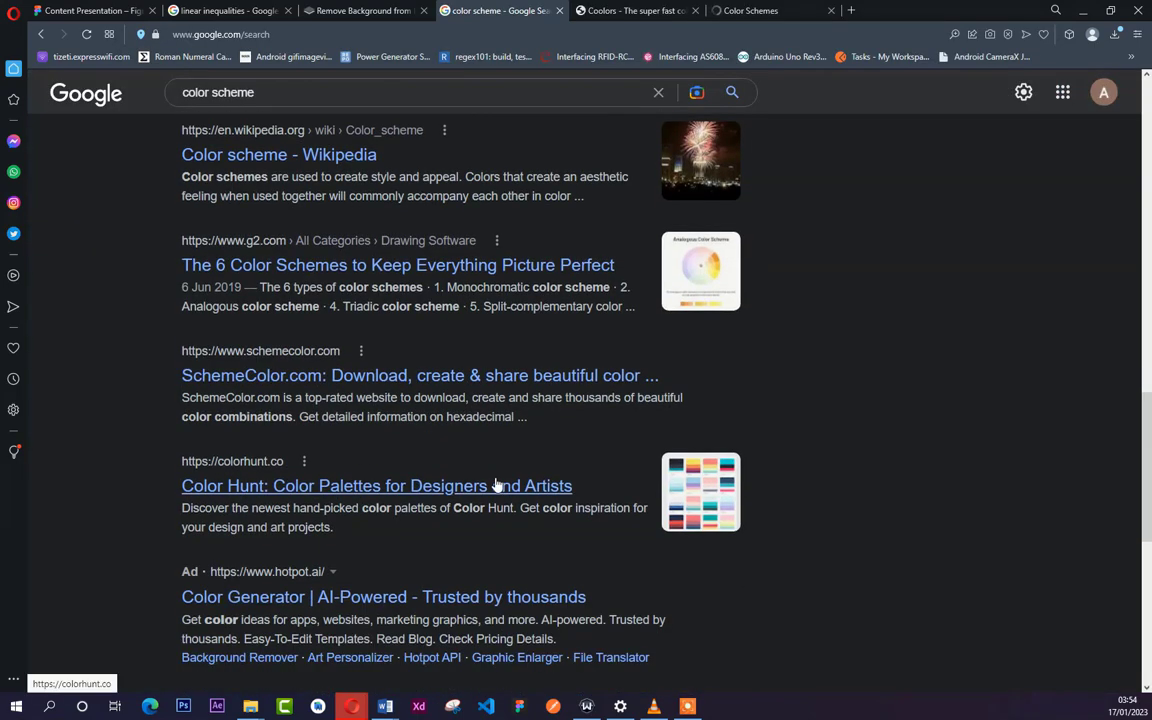
# - Find the Color Hunt palette site in the search results and open it in its own tab
pyautogui.scroll(-2, 496, 485)
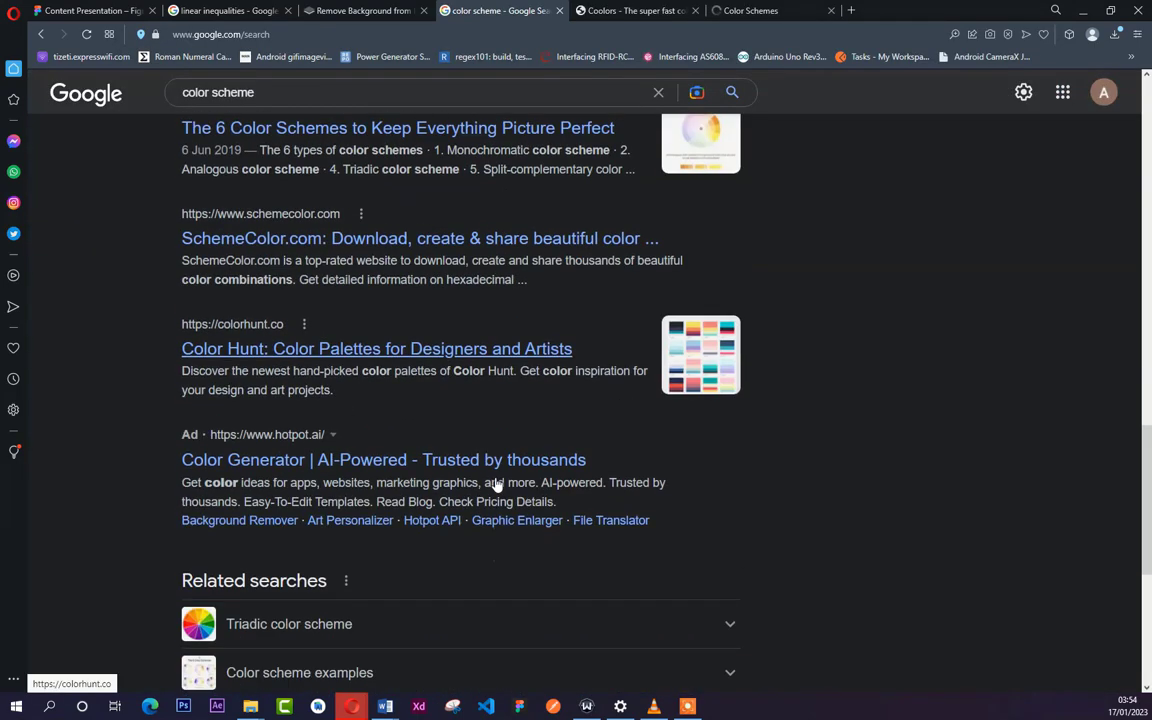
pyautogui.rightClick(314, 357)
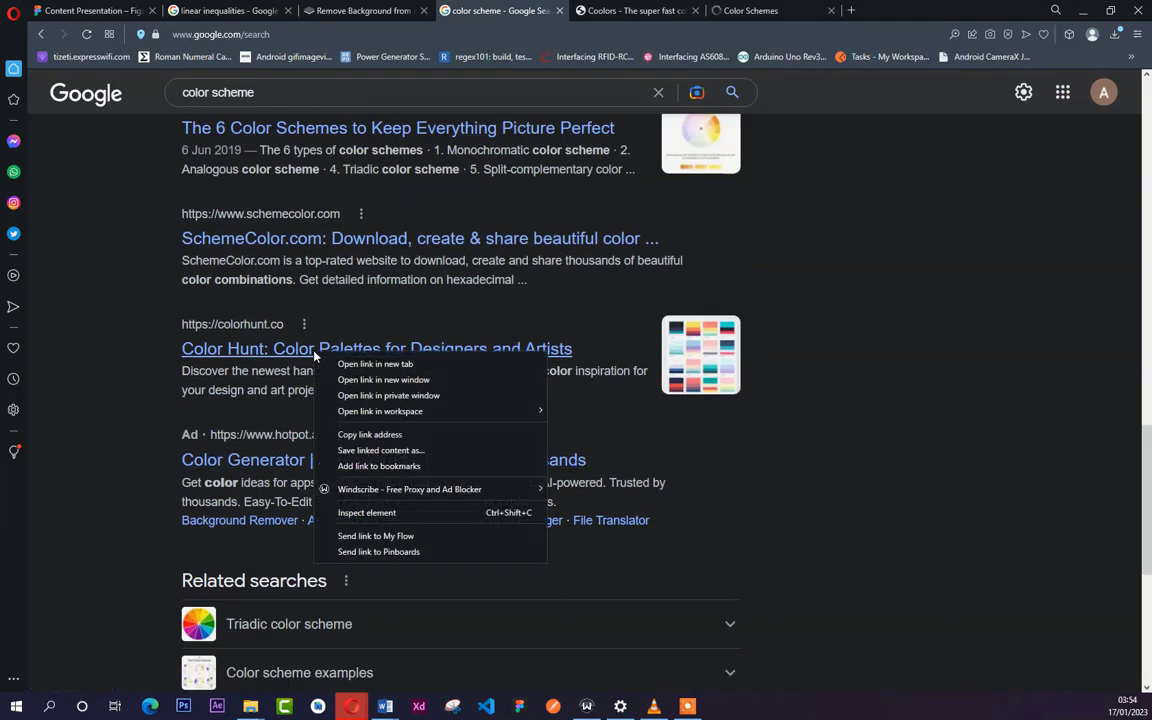
pyautogui.click(362, 363)
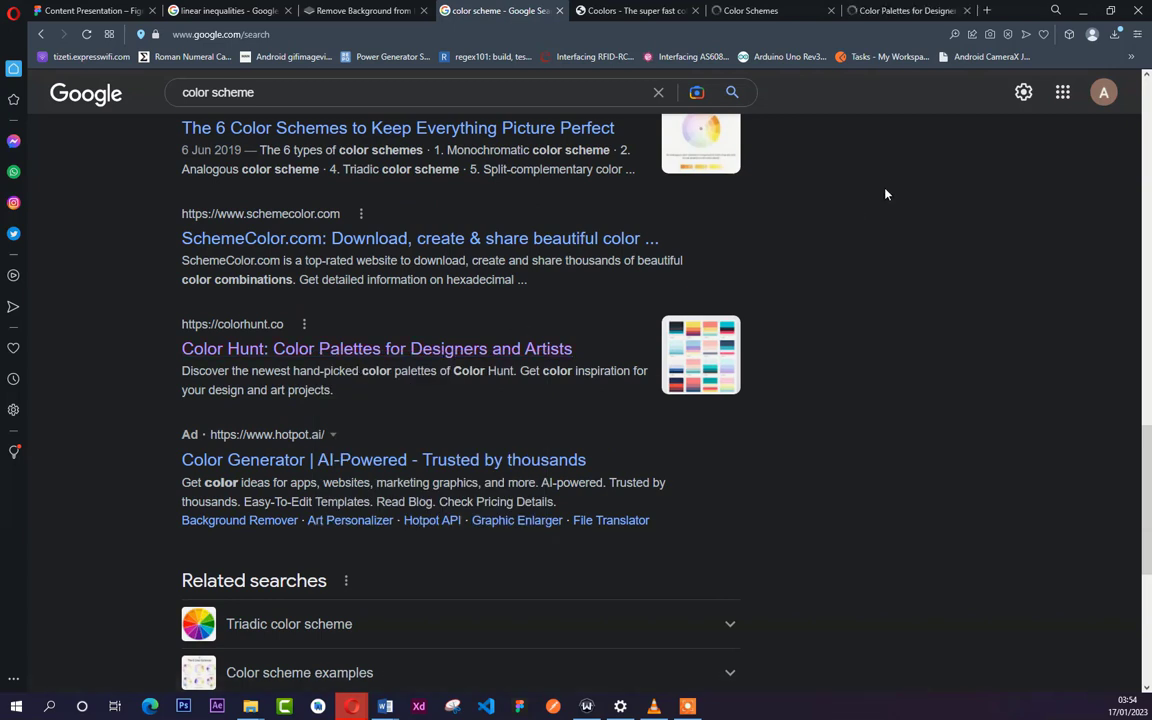
pyautogui.click(906, 12)
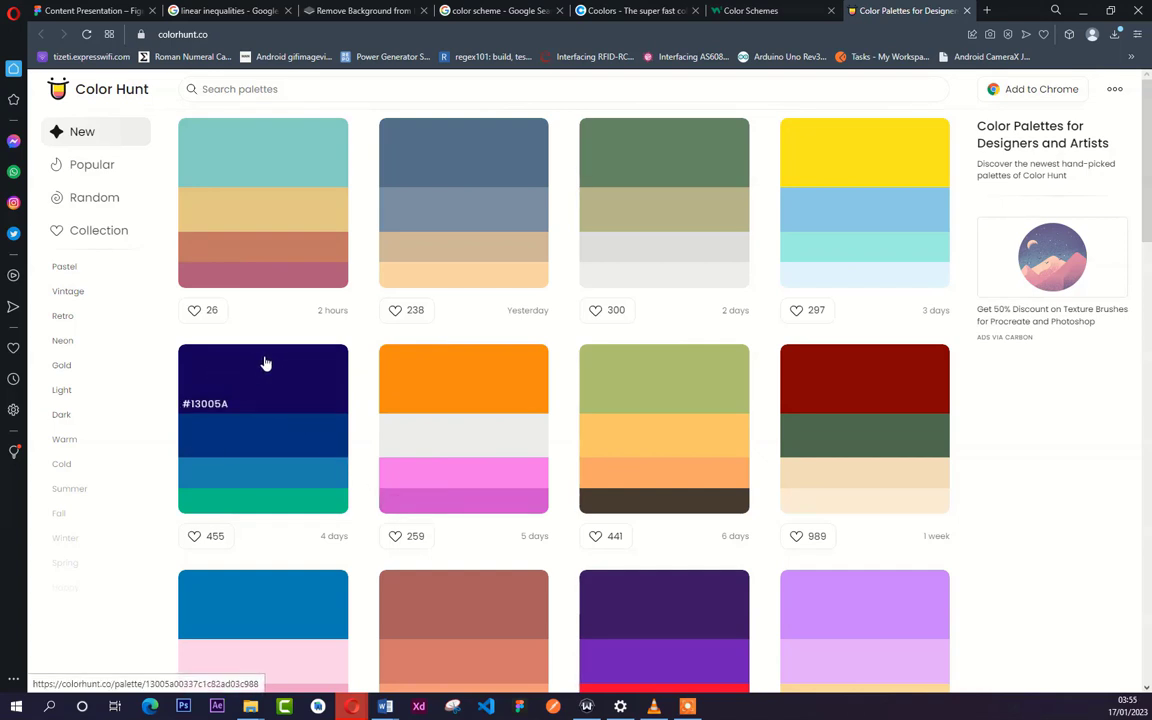
# - Look through the new Color Hunt palettes for a colour combination that suits the cover page
pyautogui.scroll(-3, 352, 378)
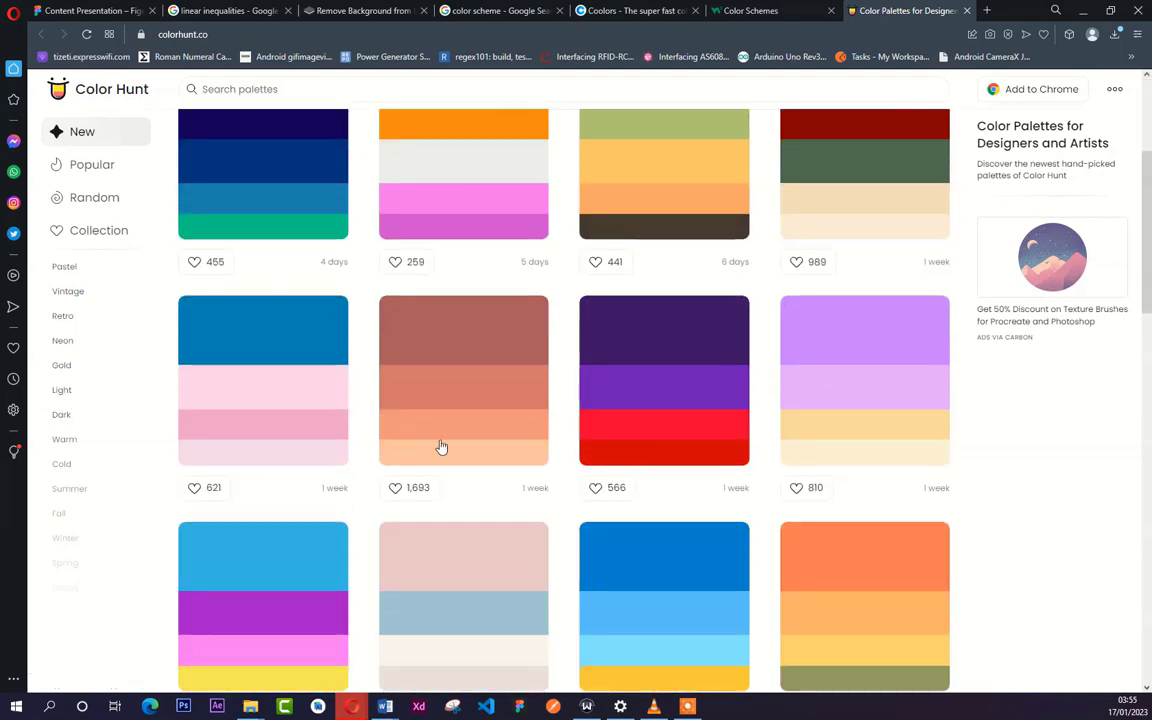
pyautogui.scroll(-3, 470, 463)
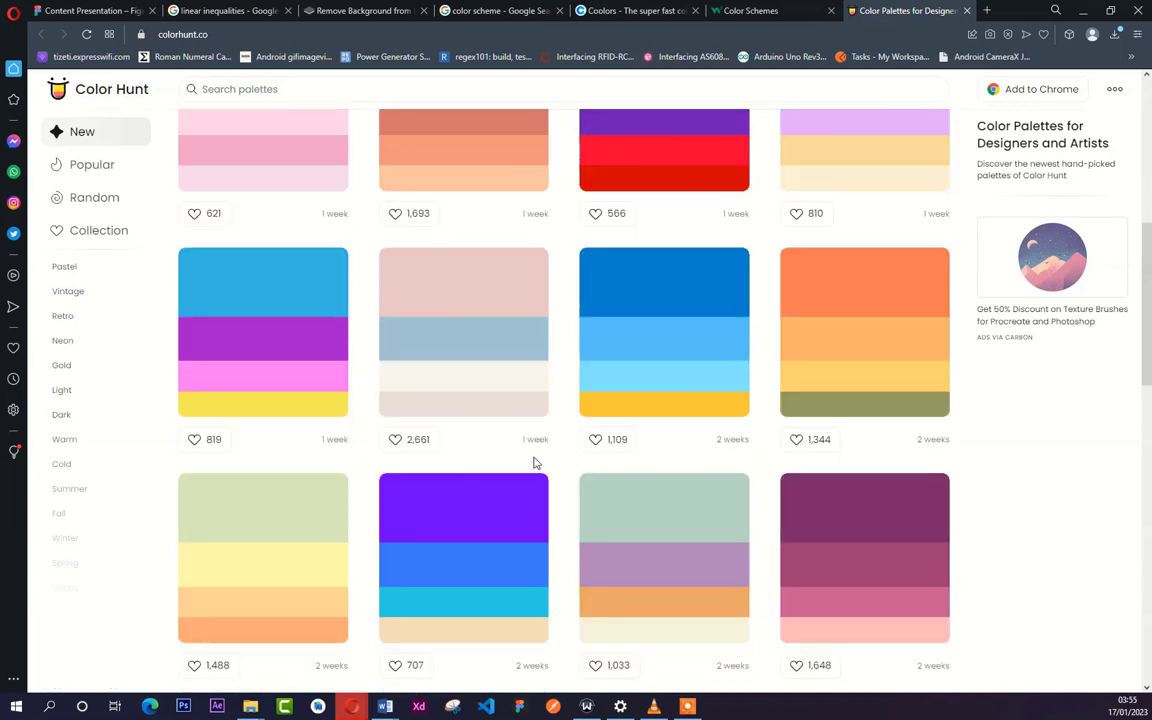
pyautogui.scroll(2, 532, 440)
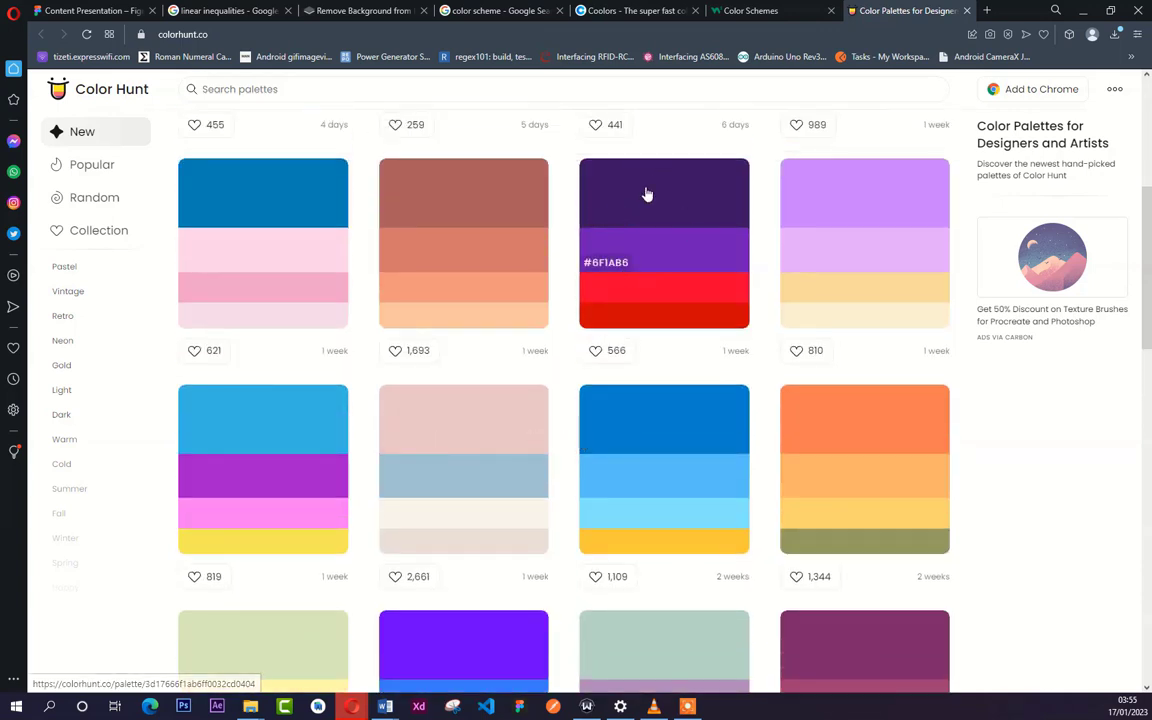
pyautogui.scroll(-5, 622, 360)
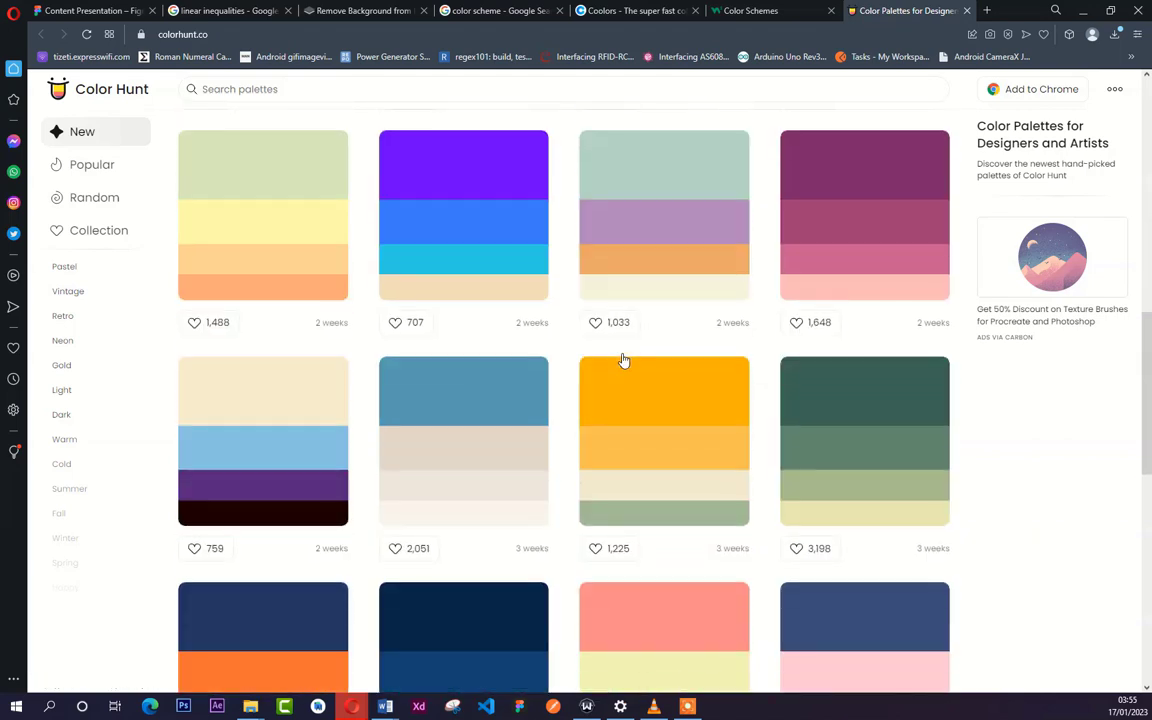
pyautogui.scroll(-3, 622, 360)
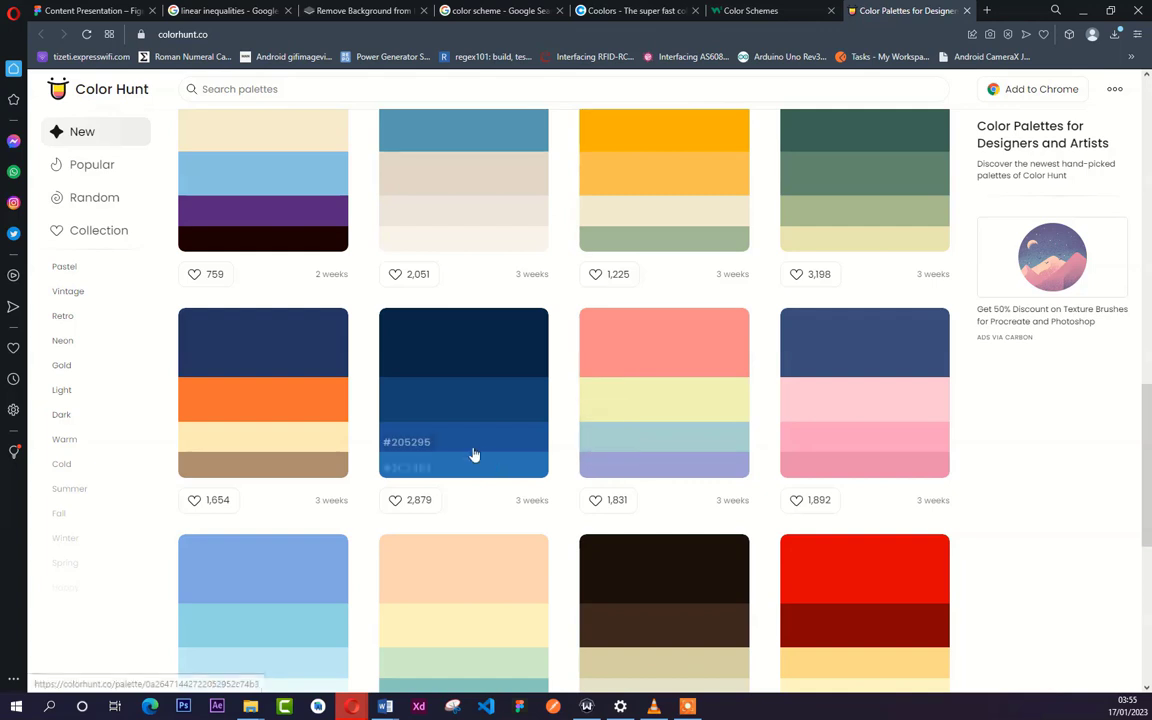
pyautogui.scroll(-4, 476, 452)
pyautogui.scroll(-2, 472, 448)
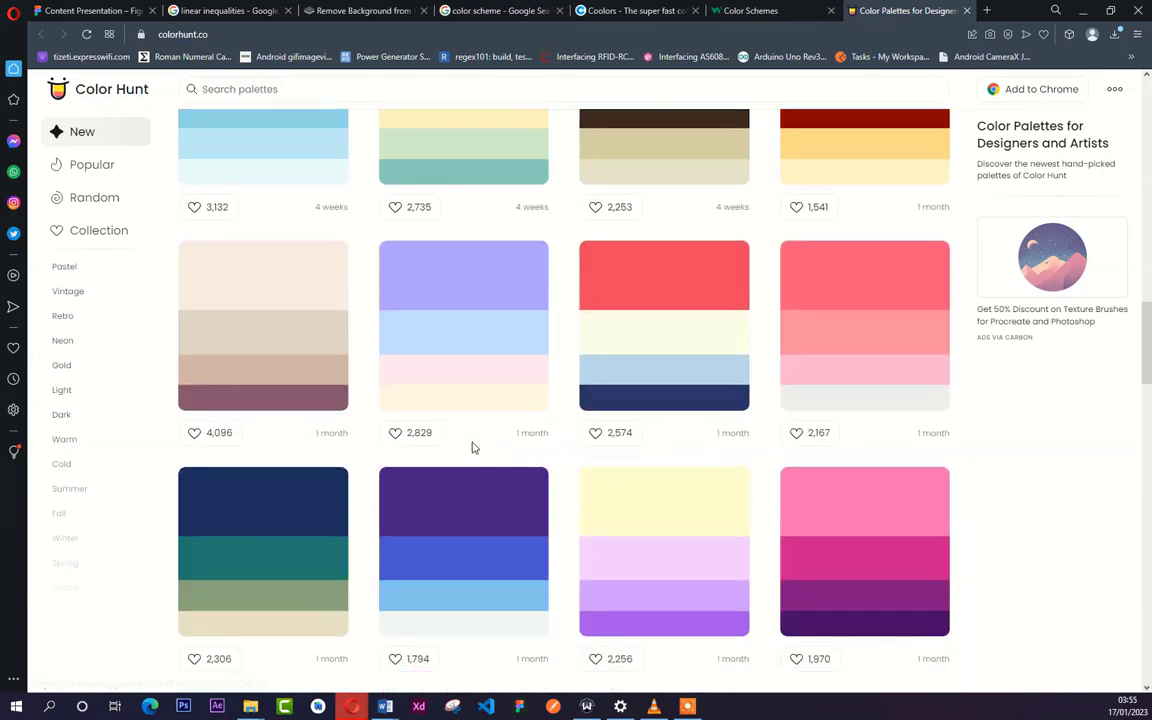
pyautogui.scroll(-2, 506, 445)
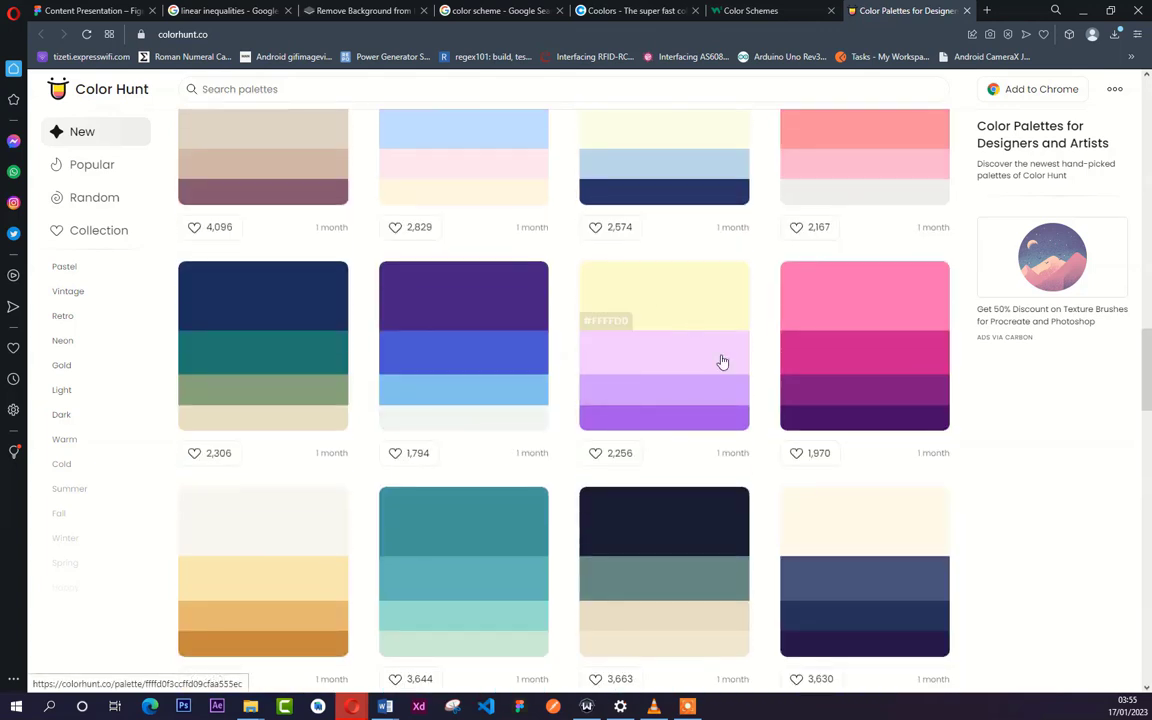
pyautogui.scroll(-2, 712, 362)
pyautogui.scroll(3, 729, 401)
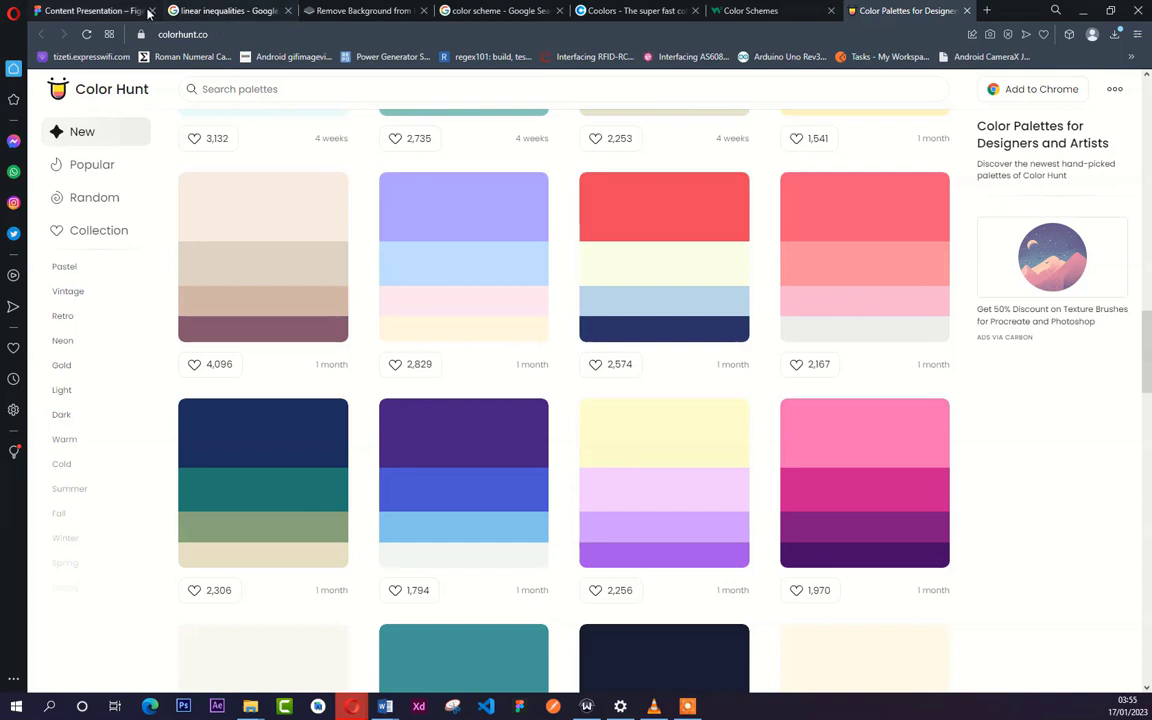
# - Copy #FFFFD0 from the yellow-and-purple palette, switch to Figma, and draw a 164 × 132 rectangle beside the A4 page
pyautogui.click(611, 465)
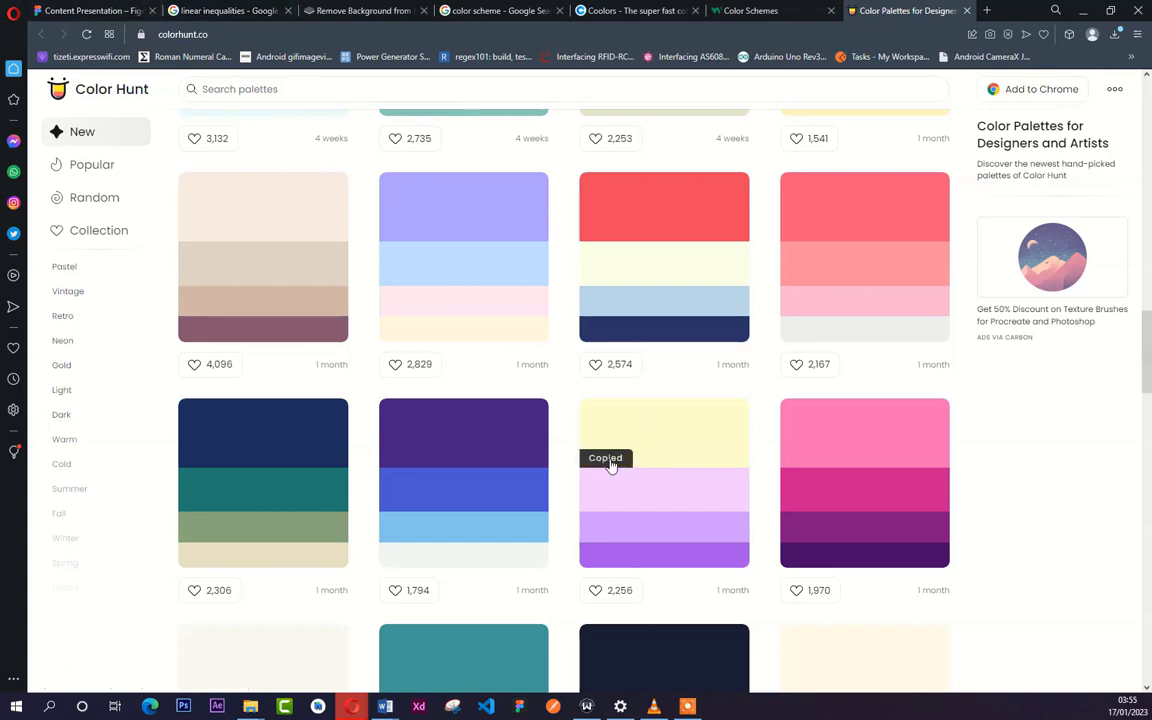
pyautogui.click(79, 12)
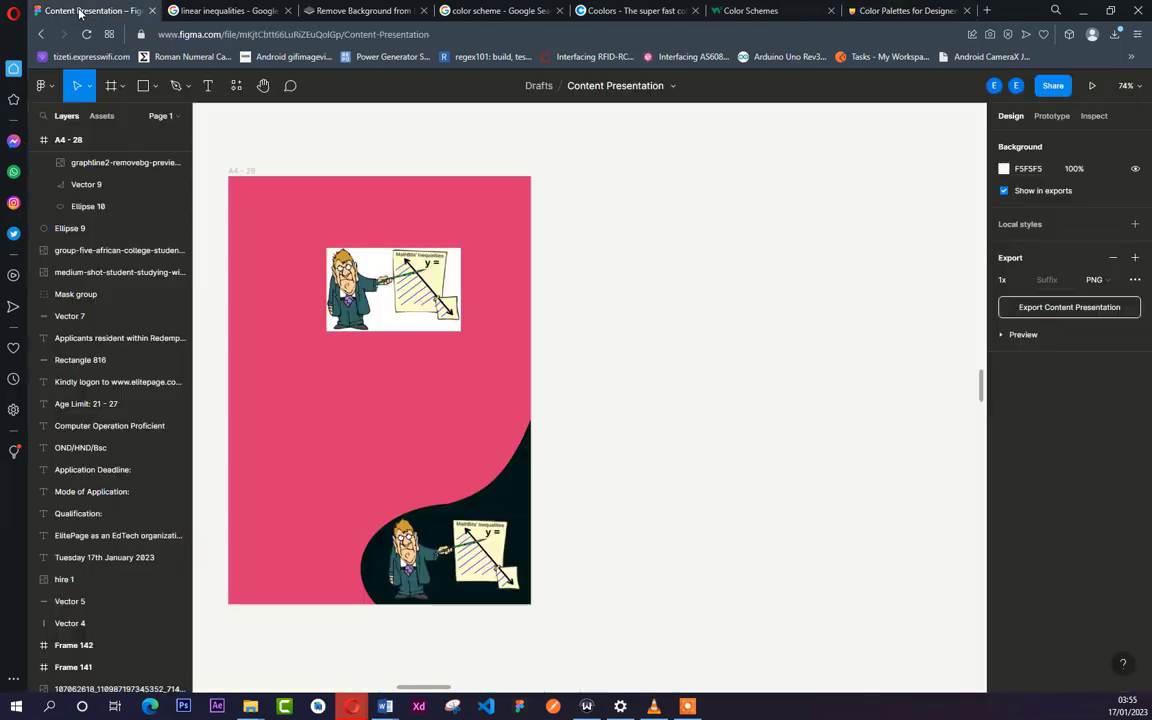
pyautogui.click(155, 86)
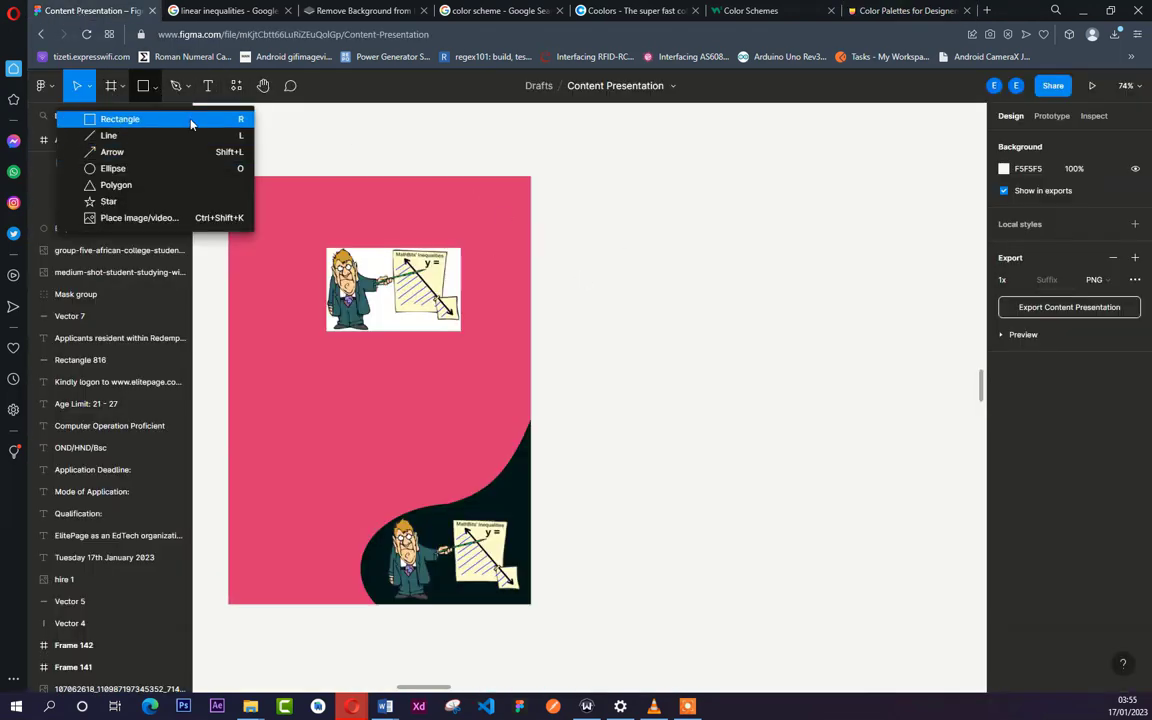
pyautogui.press('r')
pyautogui.moveTo(569, 186); pyautogui.dragTo(653, 253)
# - Fill the rectangle with FFFFD0 and duplicate it downwards into an evenly spaced column of four swatches
pyautogui.click(1040, 330)
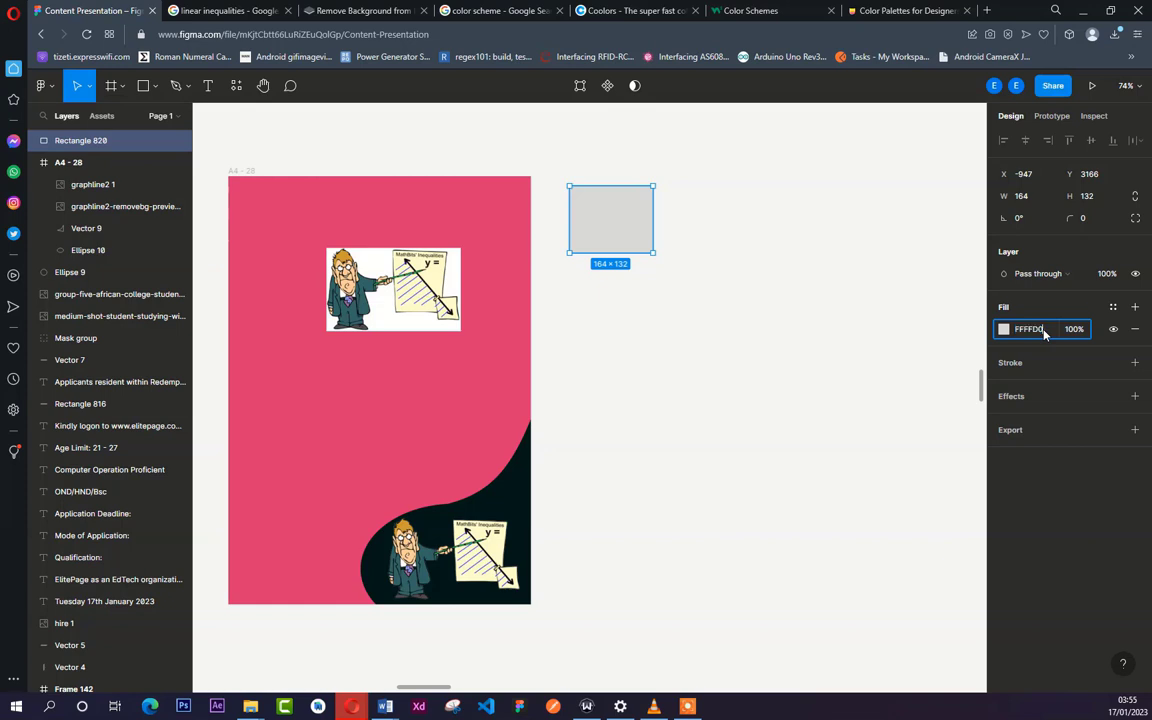
pyautogui.press('Return')
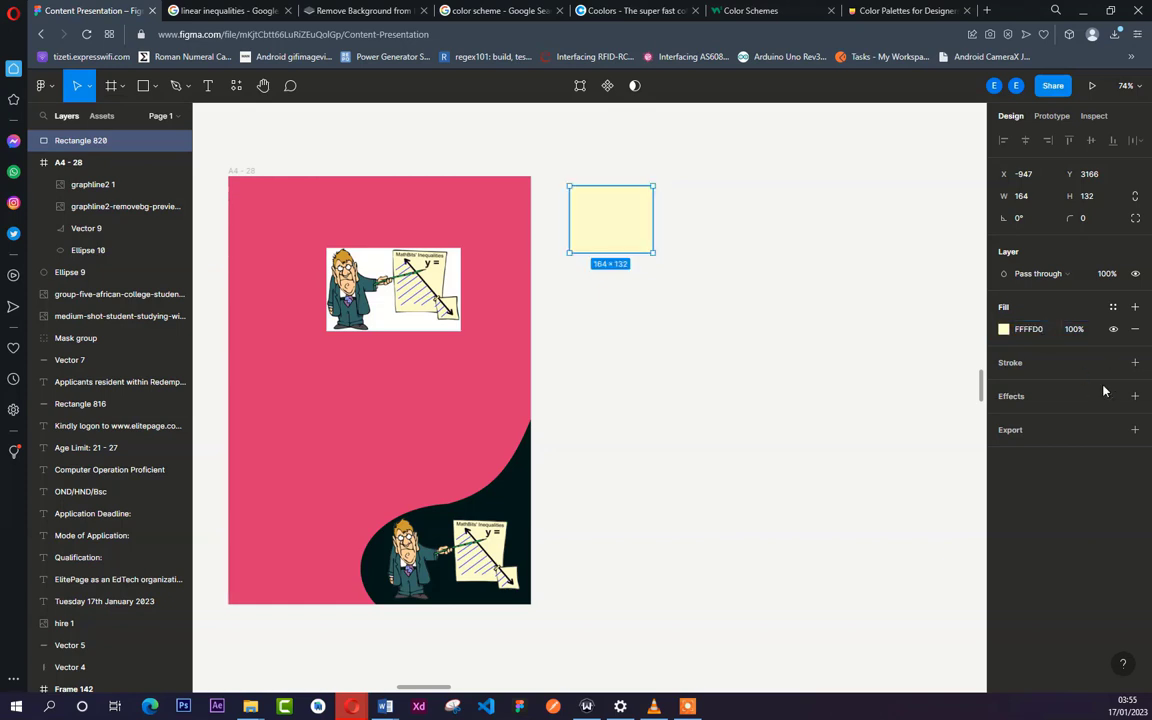
pyautogui.click(634, 272)
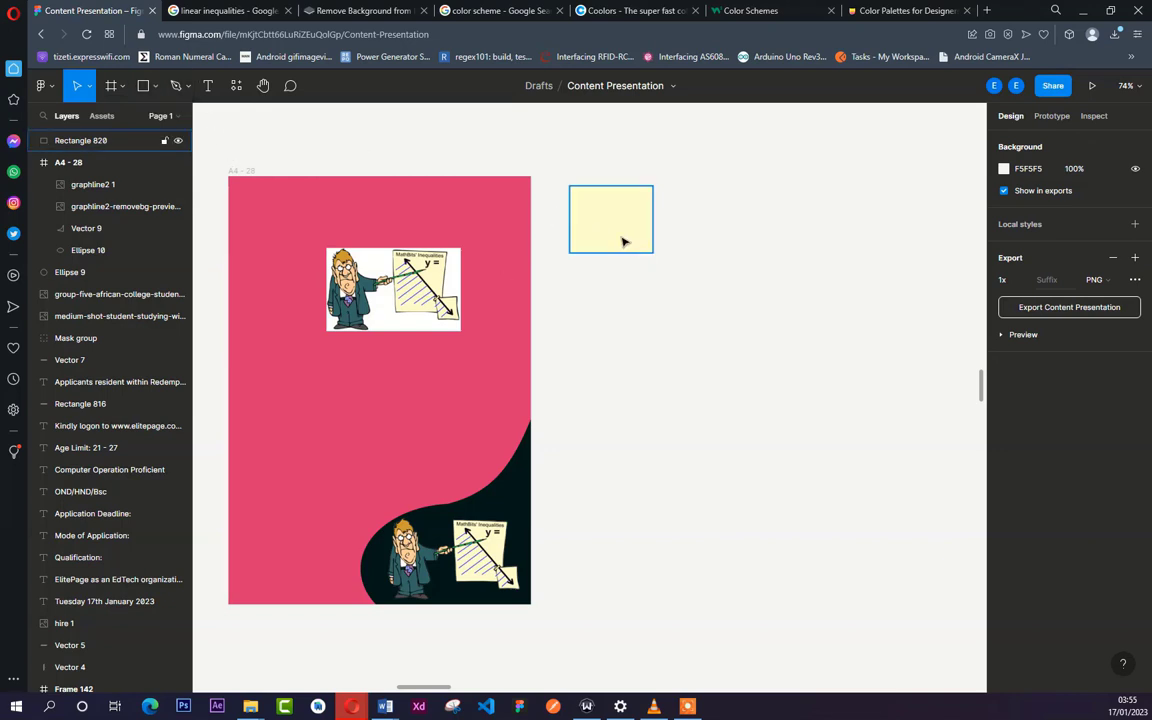
pyautogui.moveTo(632, 245); pyautogui.dragTo(632, 494)
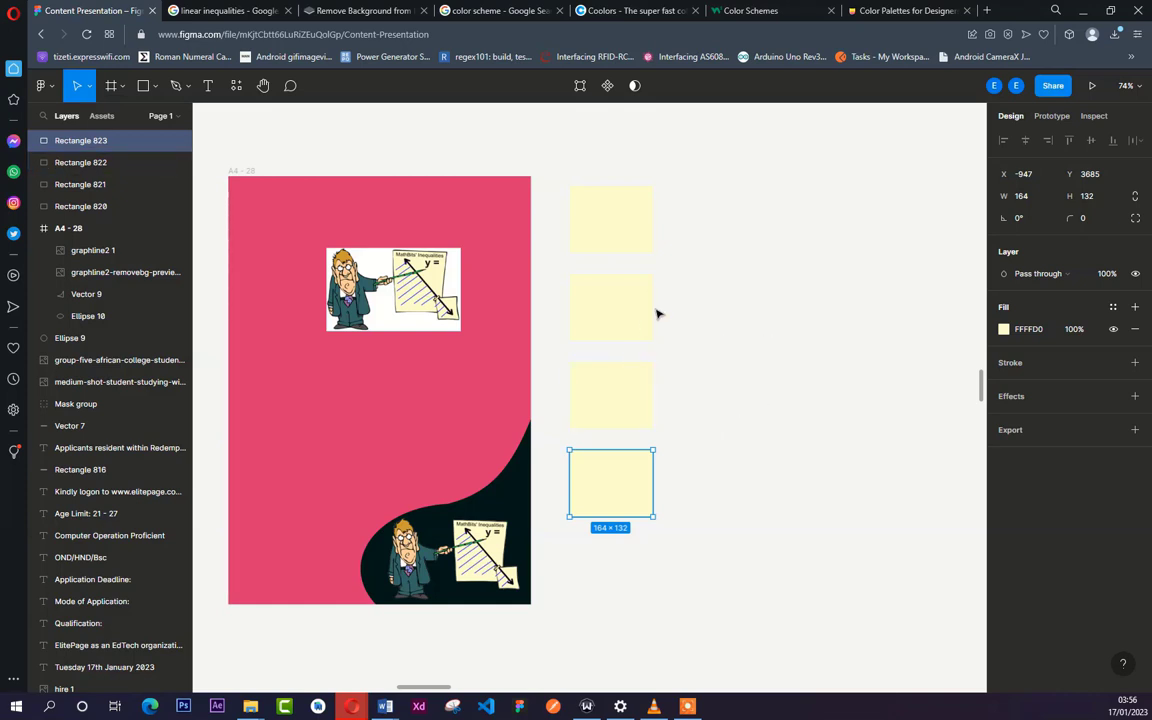
# - Place the Color Hunt tab next to the Figma tab and copy #F3CCFF from the yellow-and-purple palette's own page
pyautogui.click(892, 12)
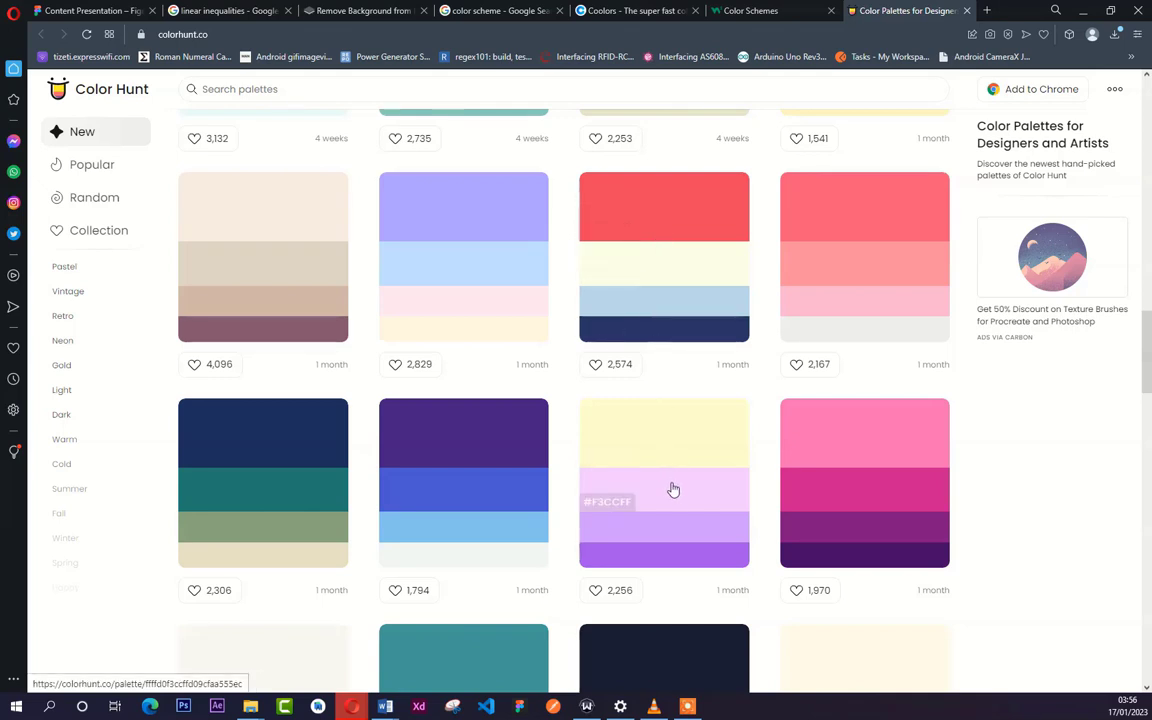
pyautogui.click(625, 504)
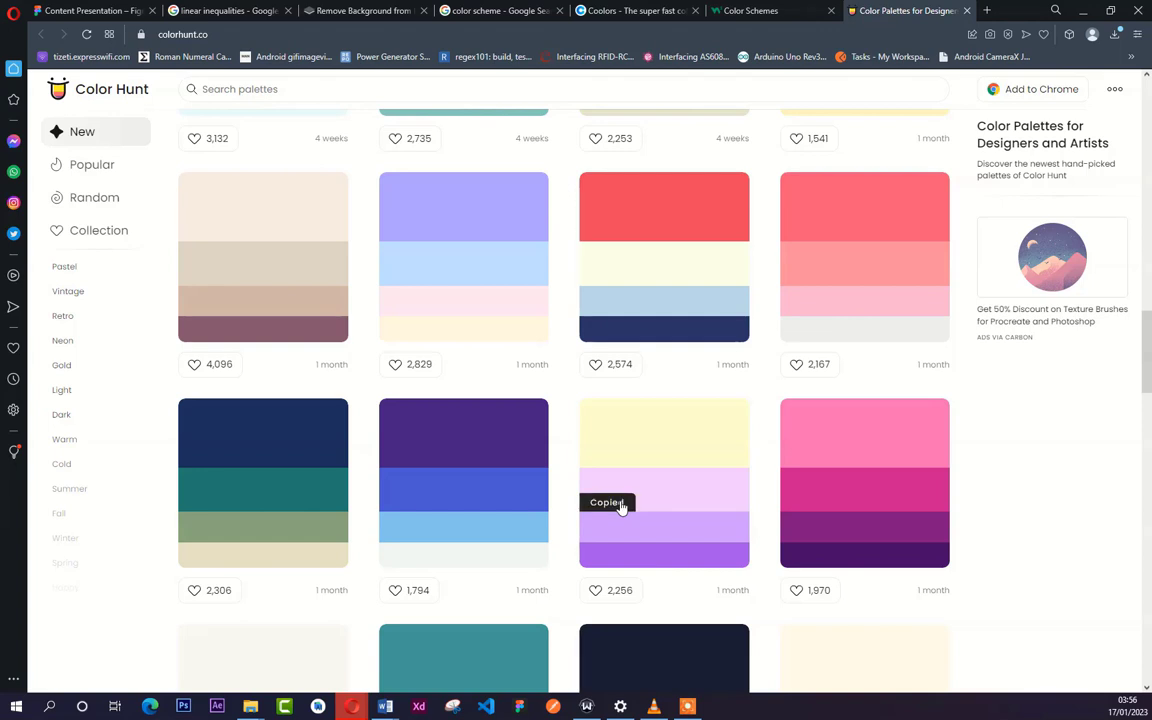
pyautogui.moveTo(893, 19); pyautogui.dragTo(230, 12)
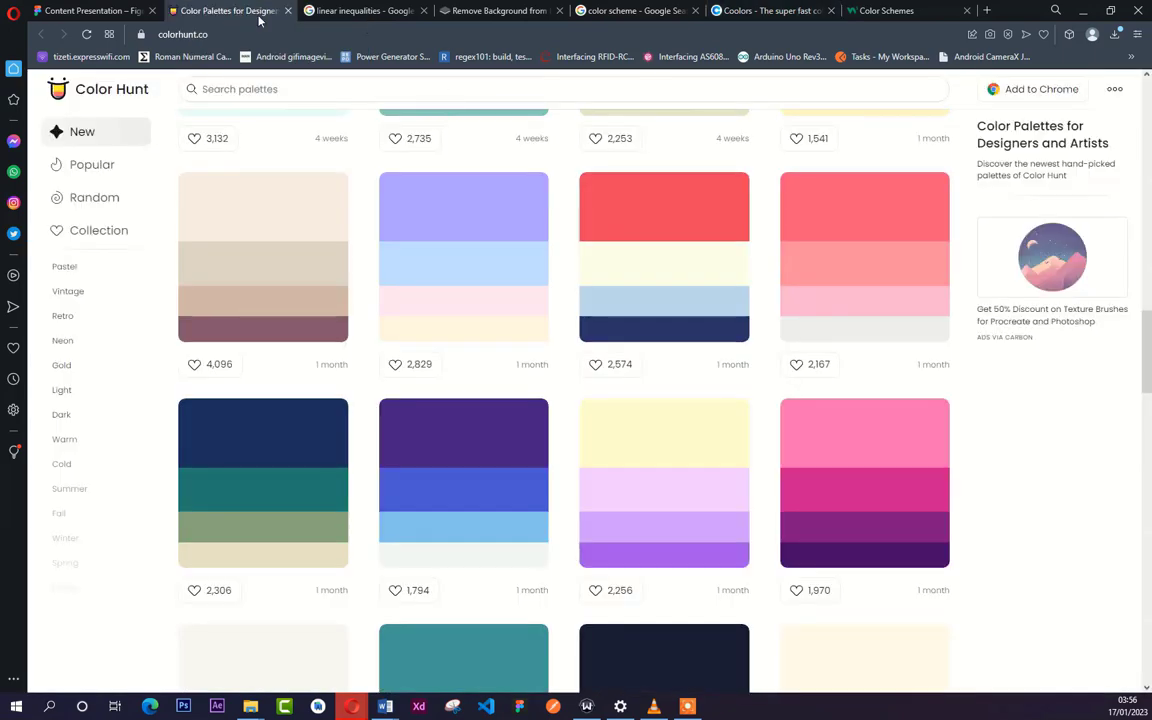
pyautogui.click(664, 487)
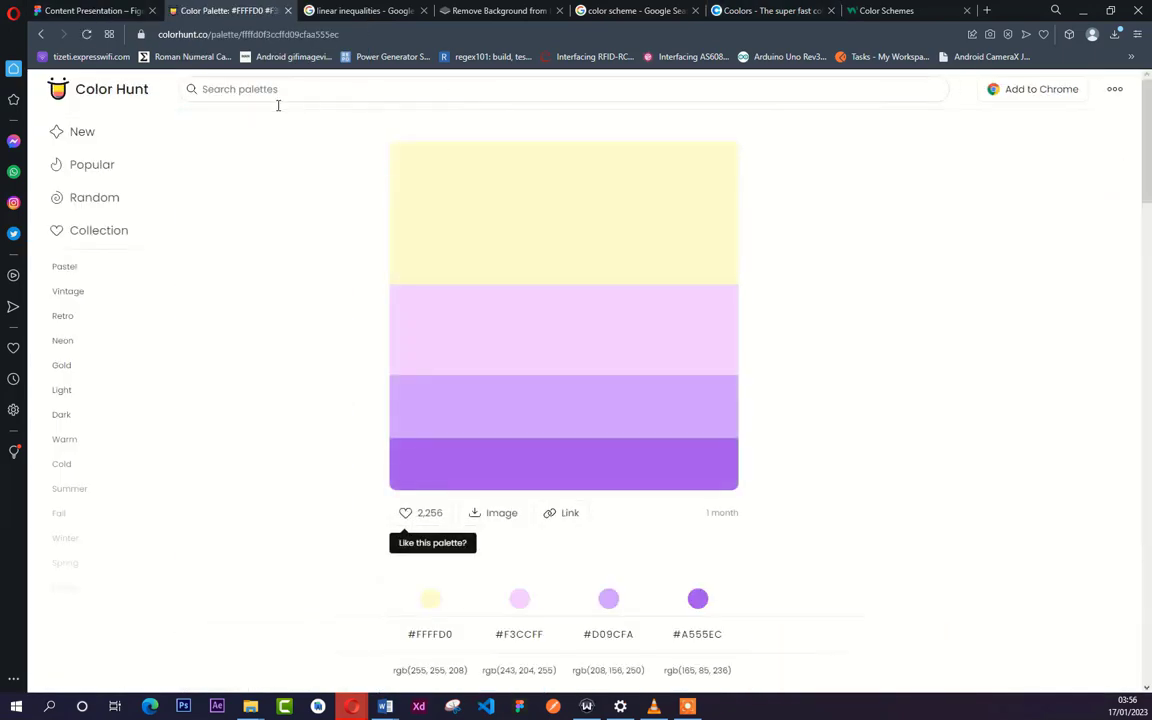
pyautogui.click(422, 374)
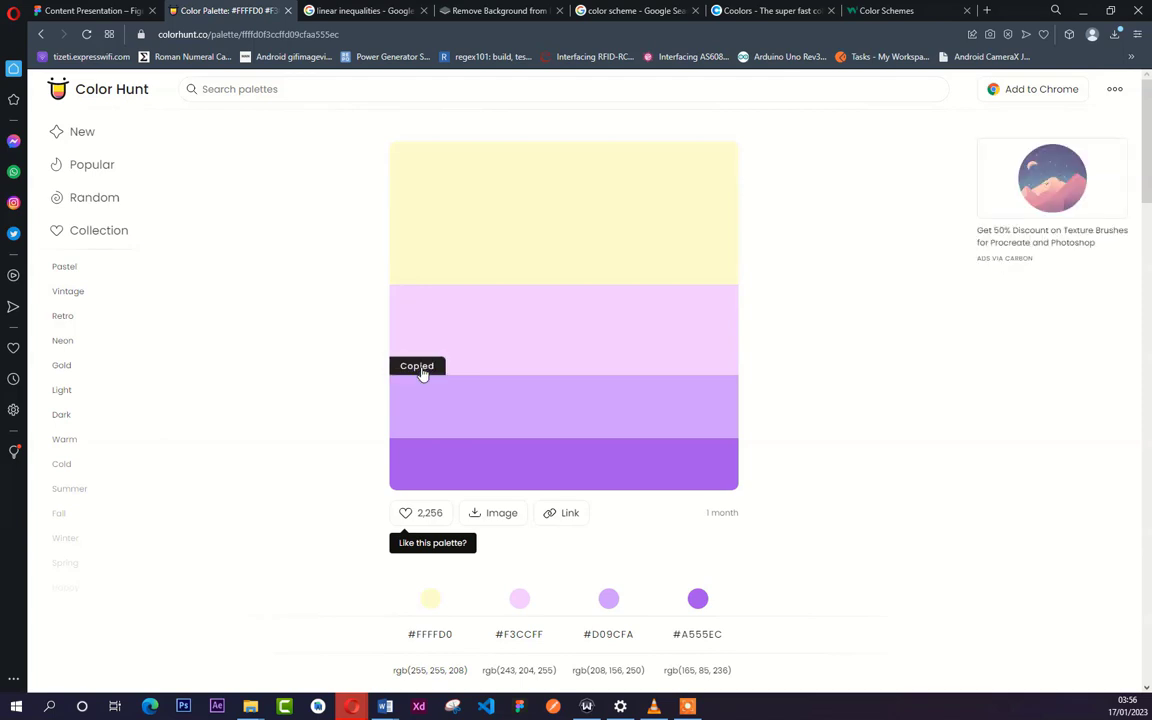
# - Switch to Figma and fill the second swatch in the column with F3CCFF
pyautogui.click(55, 12)
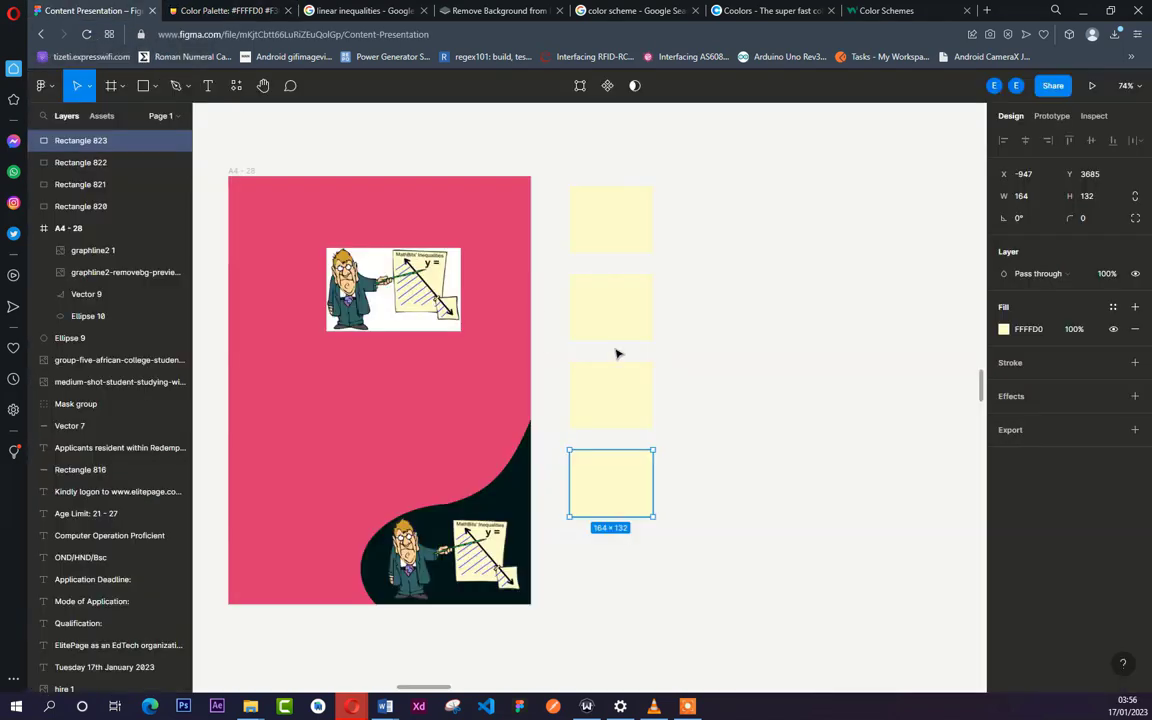
pyautogui.click(620, 285)
pyautogui.click(1046, 336)
pyautogui.hotkey('ctrl', 'v')
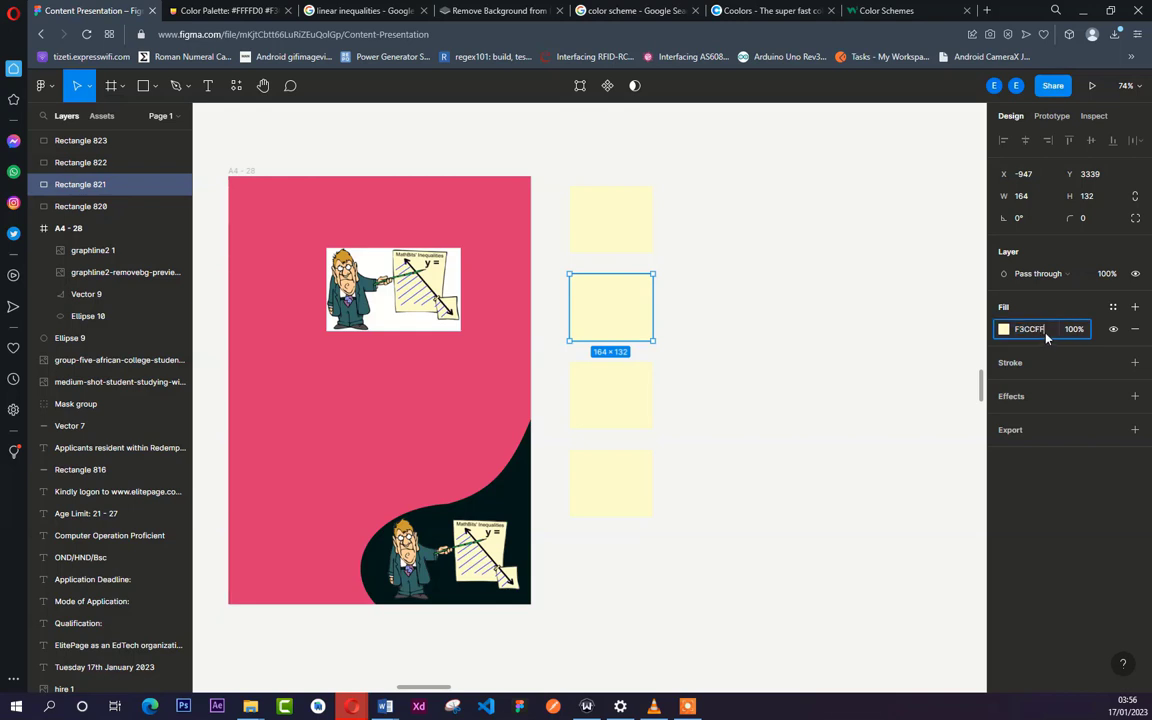
pyautogui.press('Return')
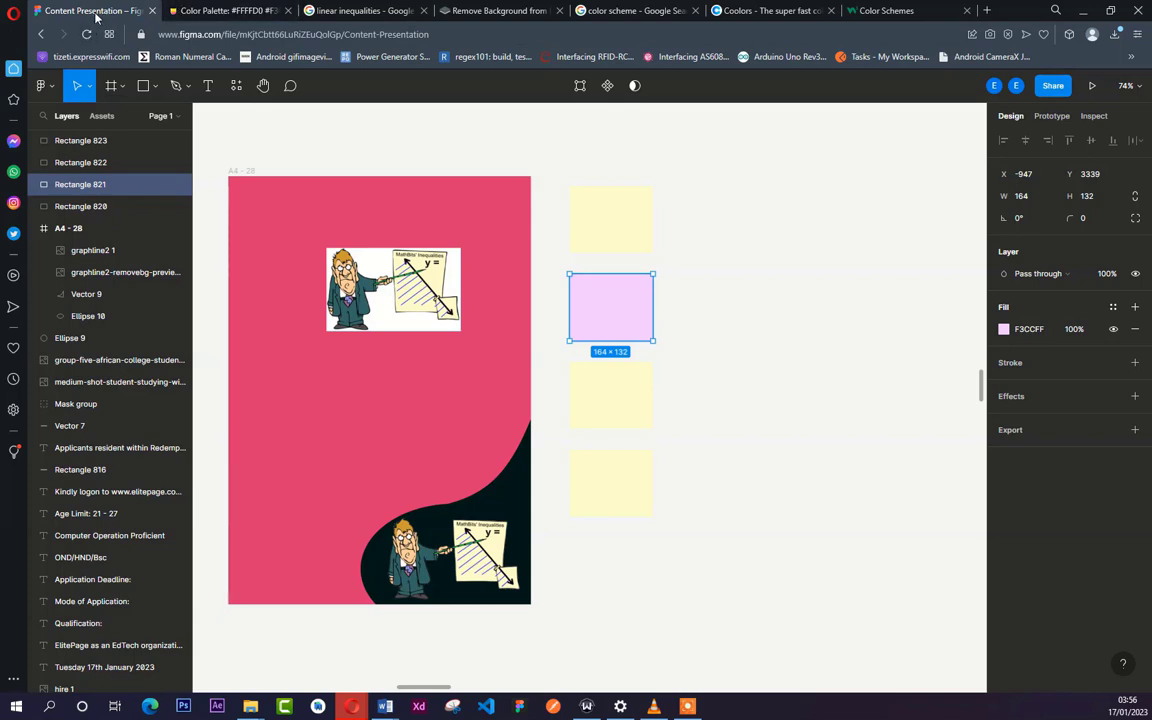
# - Copy #D09CFA from the Color Hunt palette page, switch to Figma, and fill the third swatch in the column with it
pyautogui.click(203, 12)
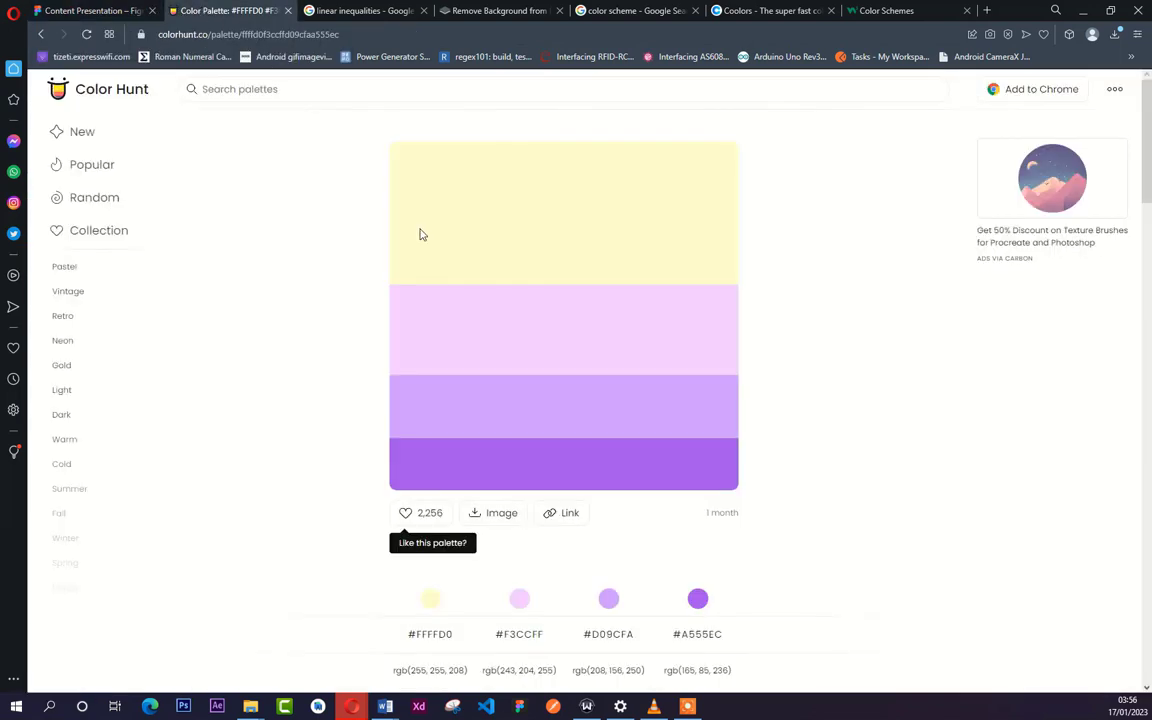
pyautogui.moveTo(394, 429); pyautogui.dragTo(433, 430)
pyautogui.click(431, 430)
pyautogui.click(96, 18)
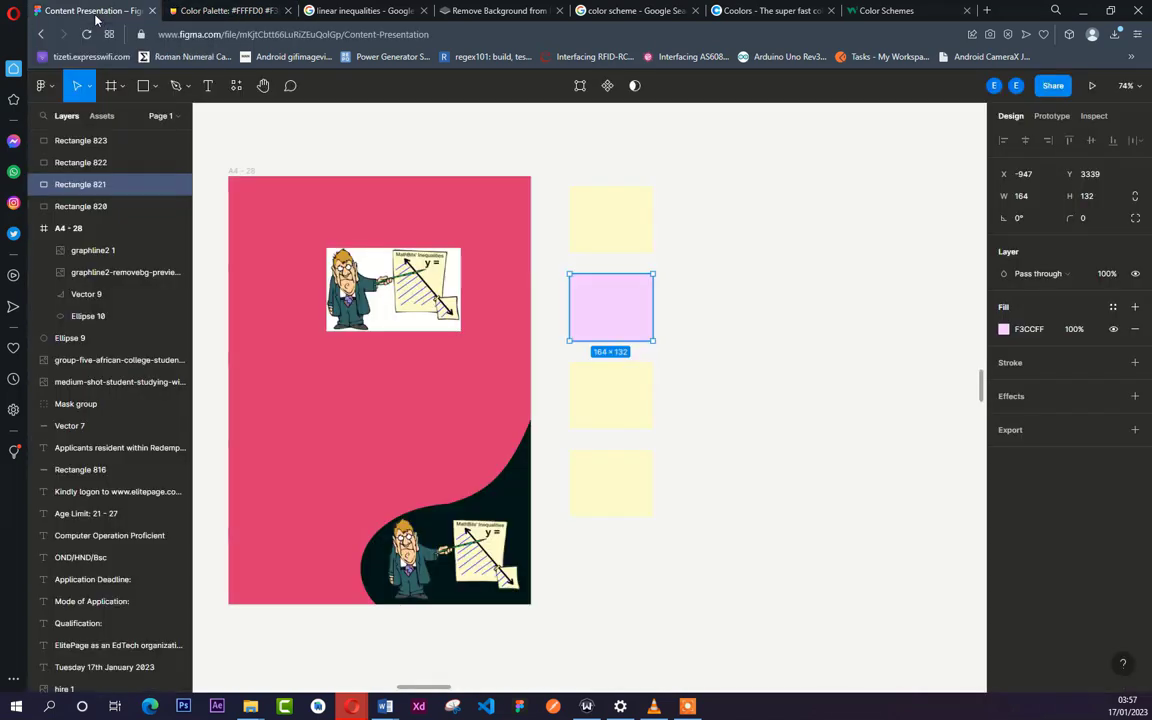
pyautogui.click(628, 390)
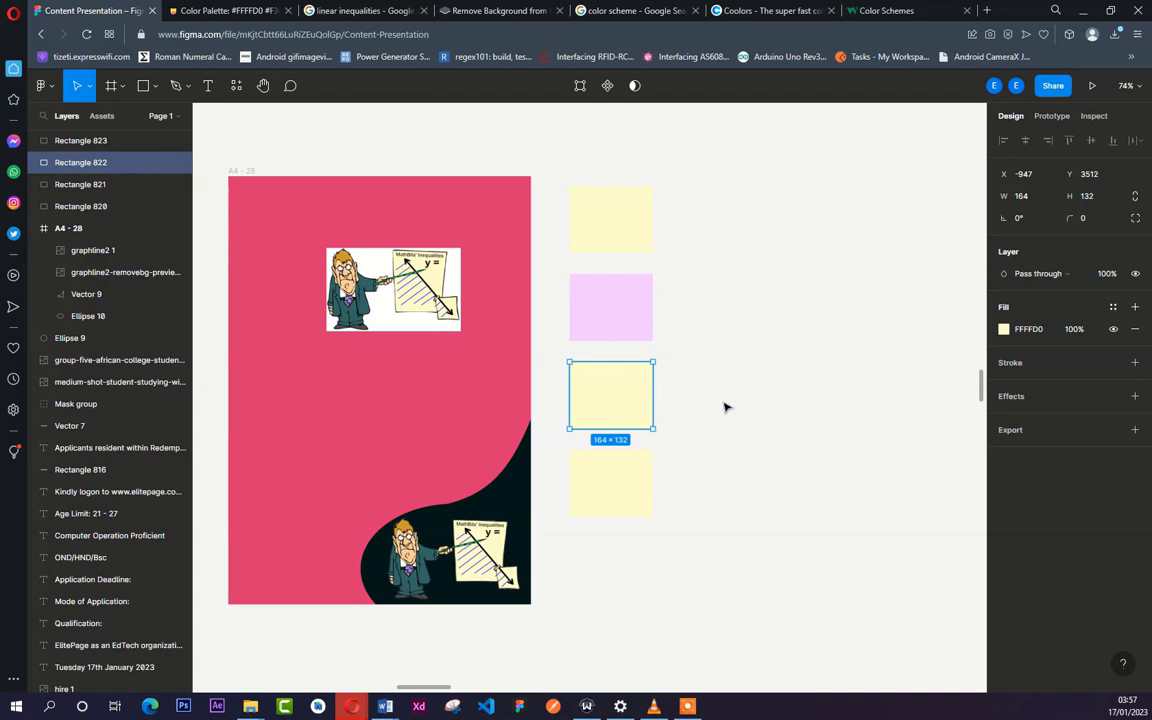
pyautogui.click(1050, 329)
pyautogui.hotkey('ctrl', 'v')
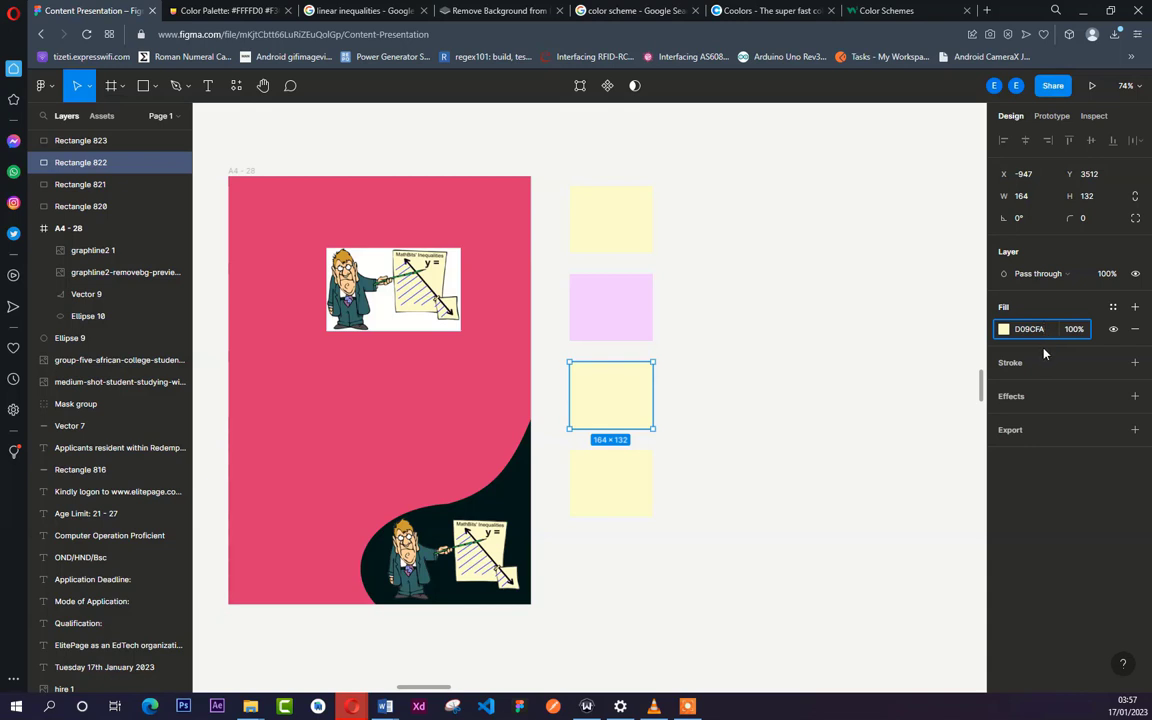
pyautogui.press('Return')
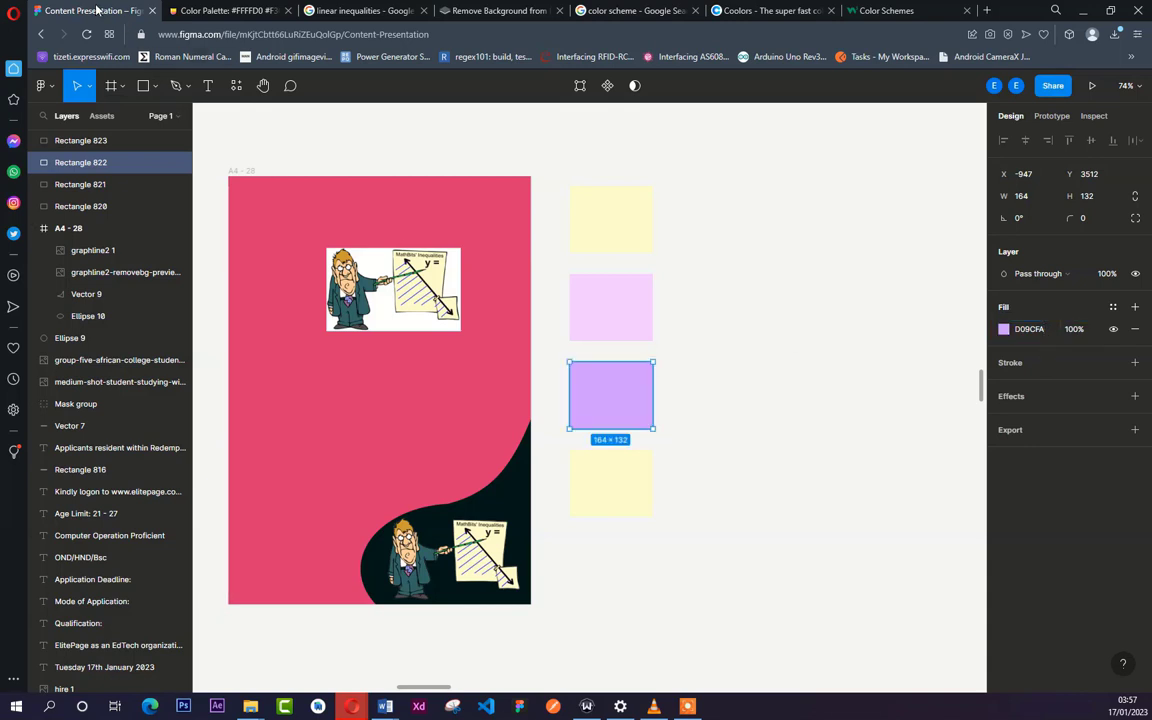
# - Copy #A555EC from the Color Hunt palette page, switch to Figma, and fill the fourth swatch in the column with it
pyautogui.click(200, 10)
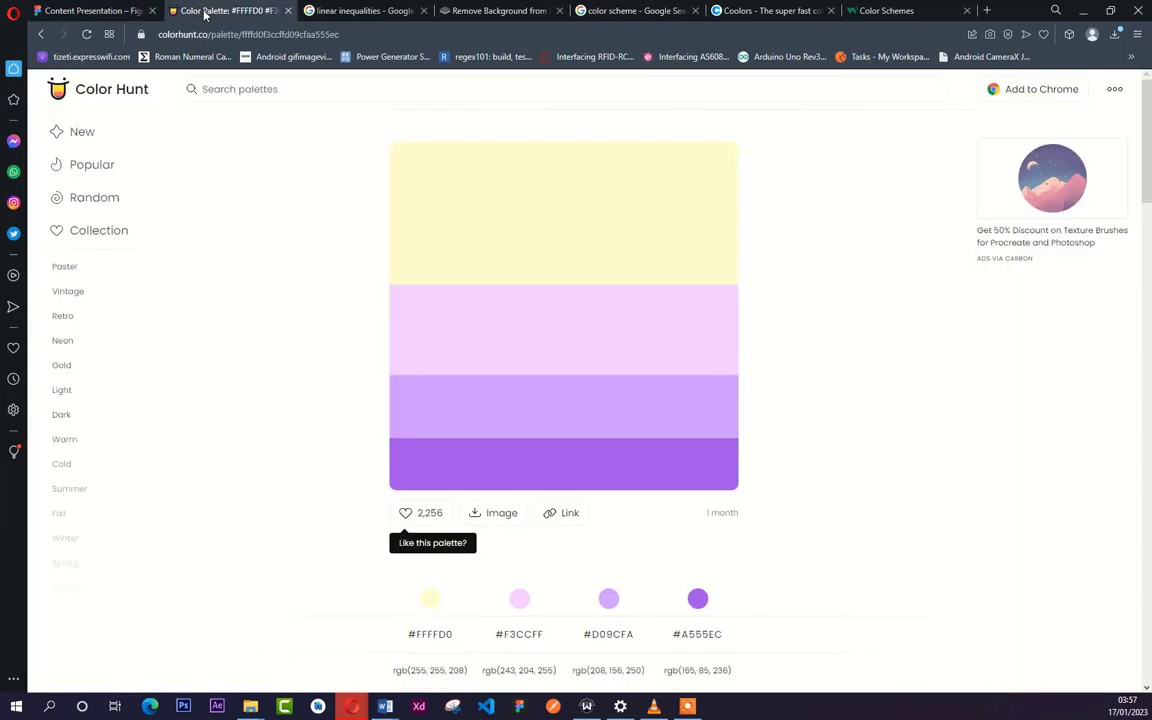
pyautogui.click(418, 482)
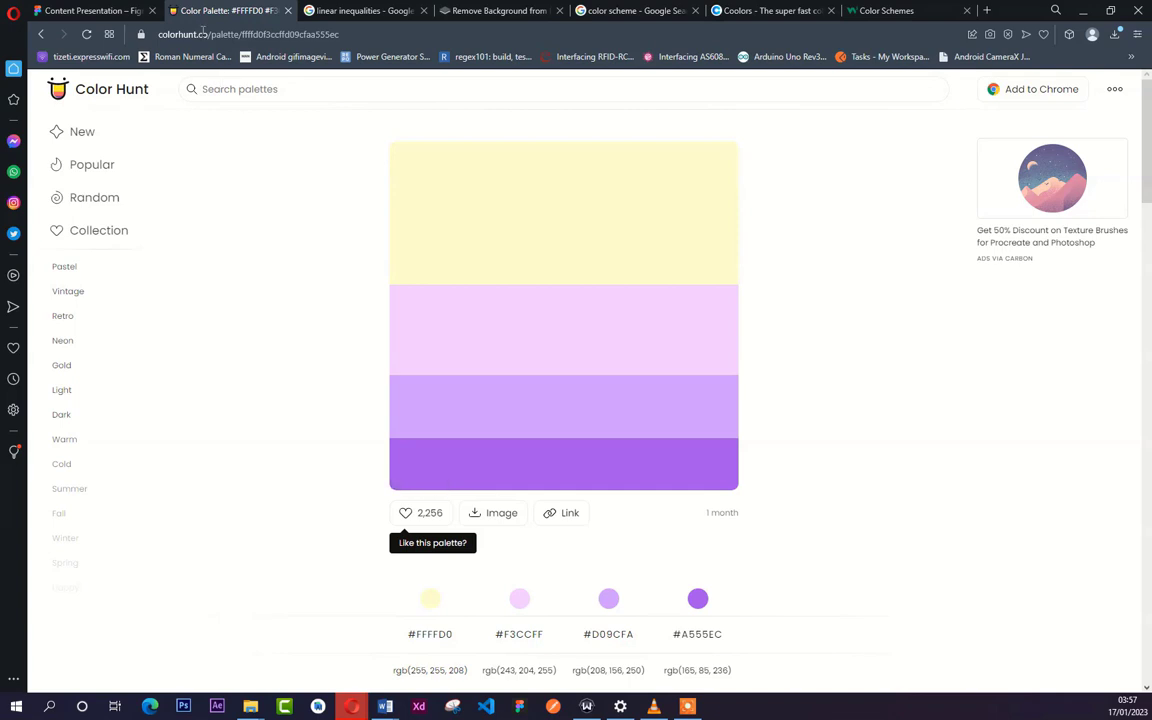
pyautogui.click(100, 10)
pyautogui.click(618, 487)
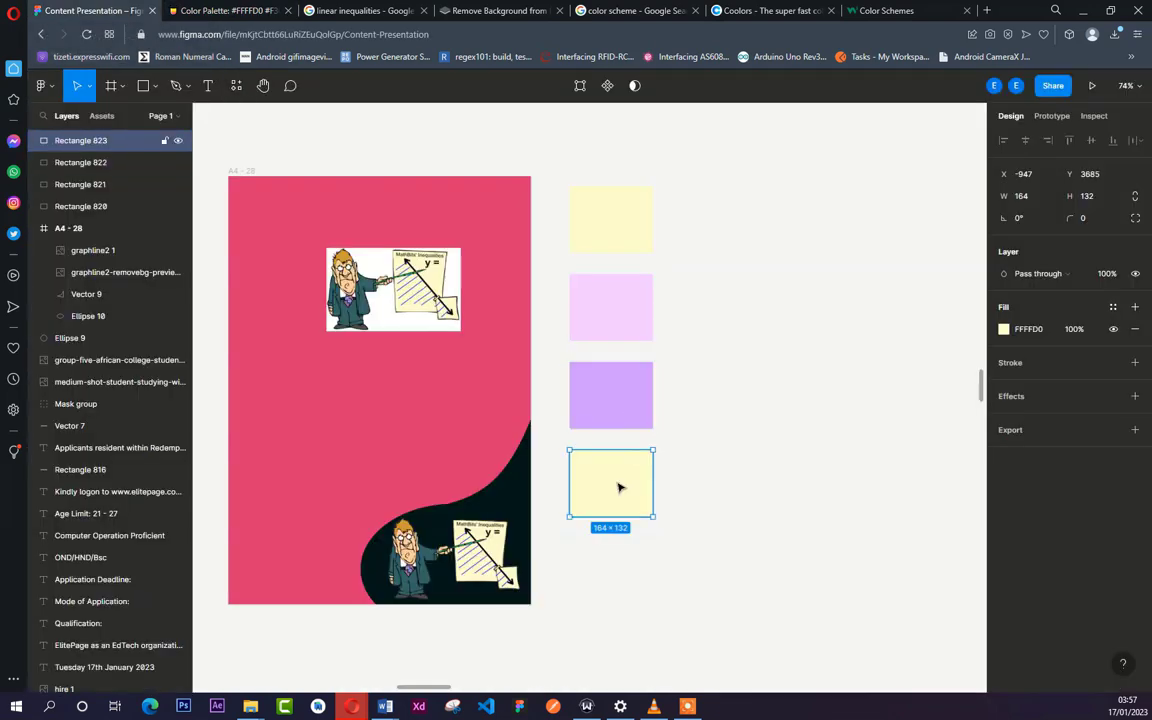
pyautogui.click(1030, 329)
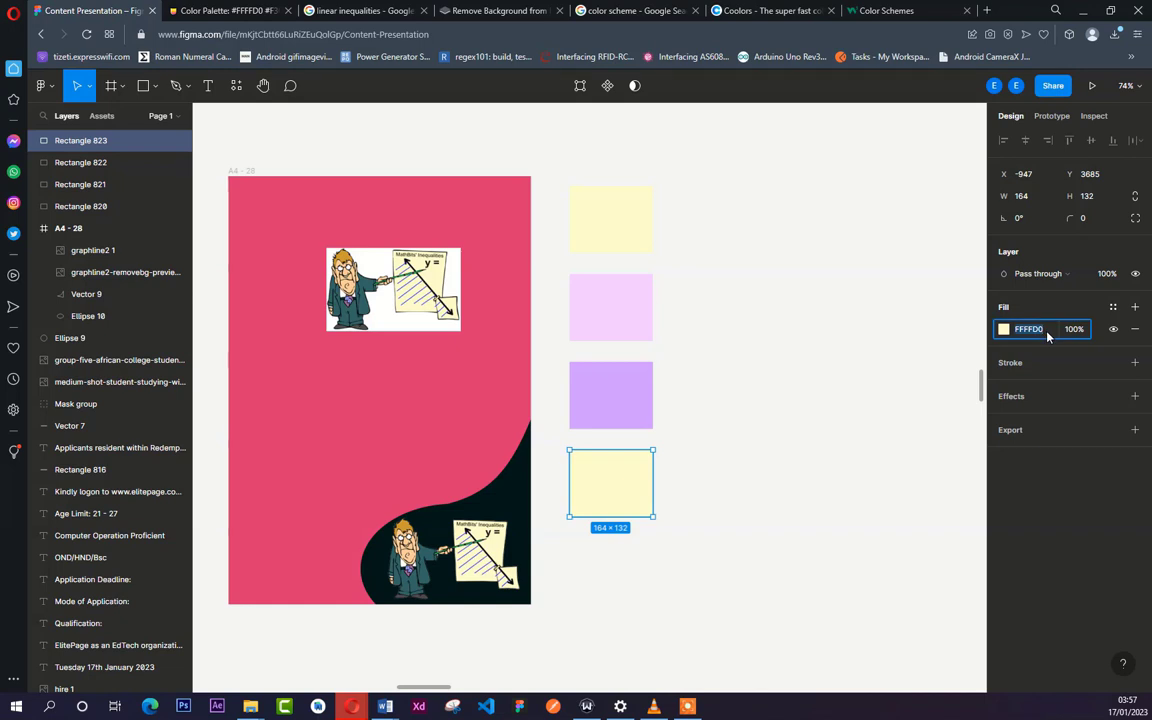
pyautogui.hotkey('ctrl', 'v')
pyautogui.click(905, 446)
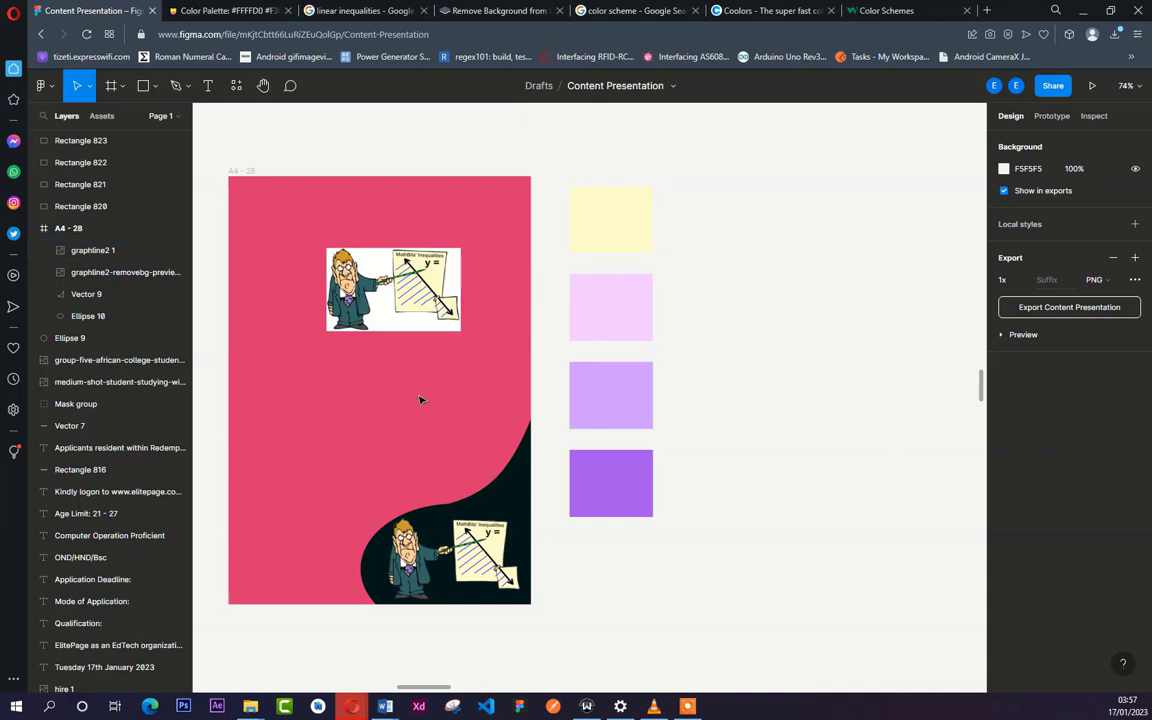
# - Change the A4 - 28 page's fill to A555EC by sampling the dark purple swatch with the eyedropper
pyautogui.click(232, 170)
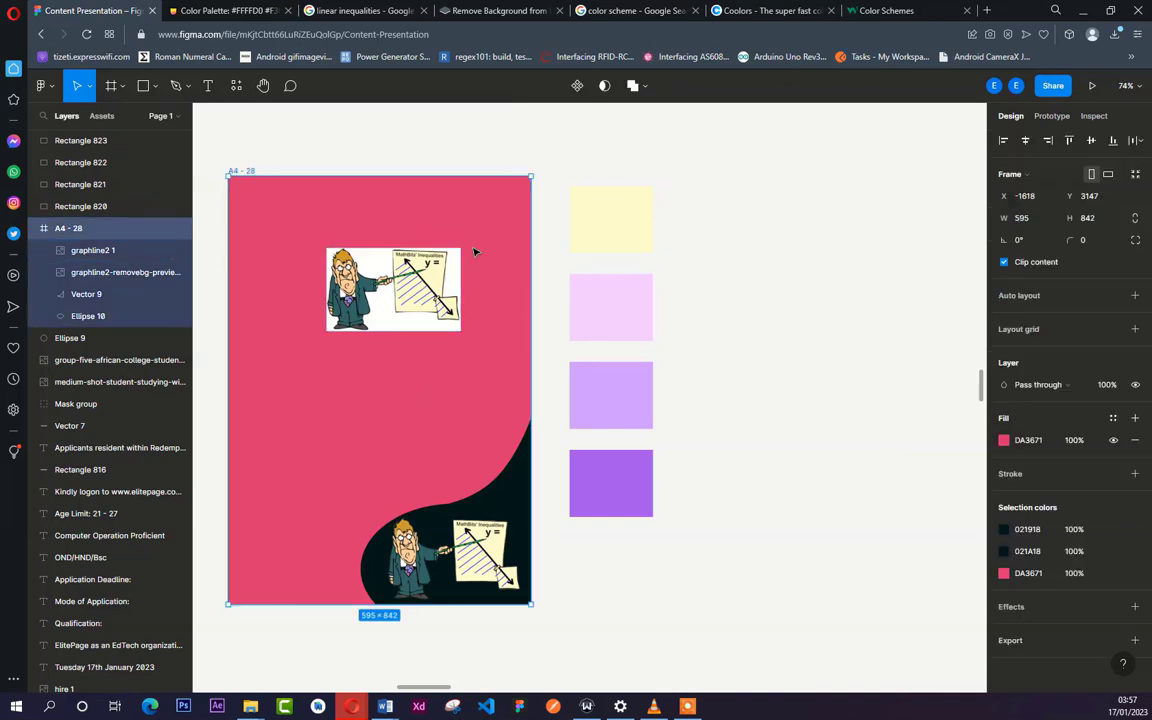
pyautogui.click(1003, 441)
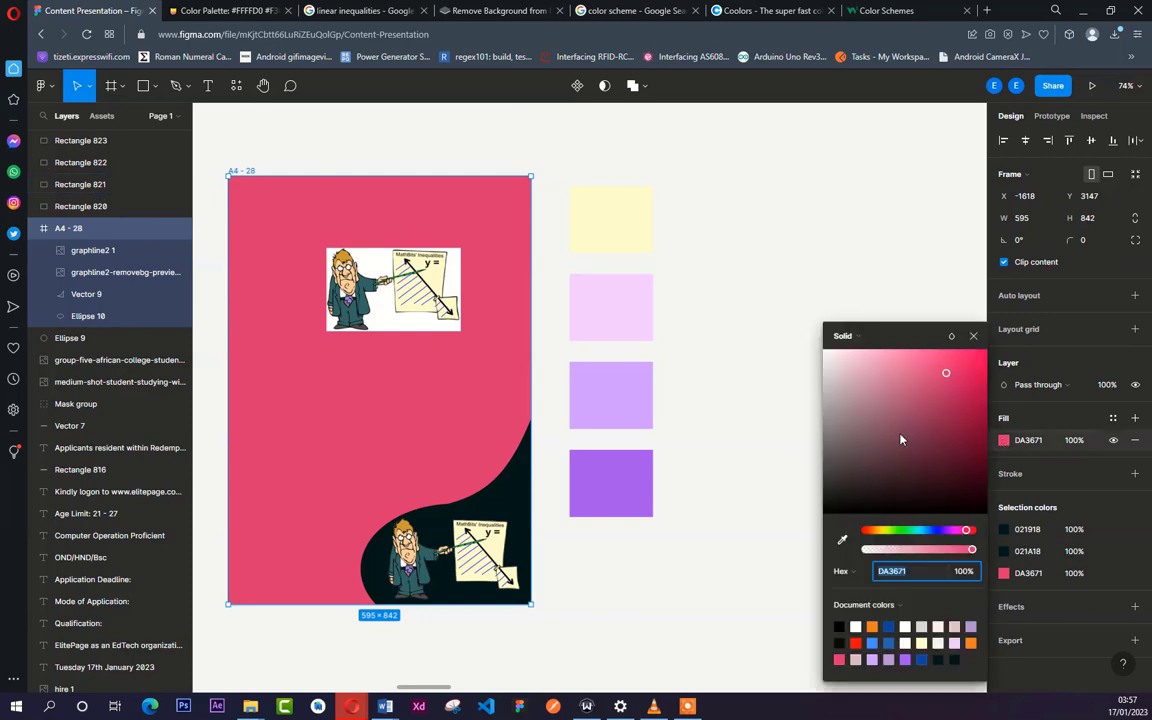
pyautogui.click(843, 540)
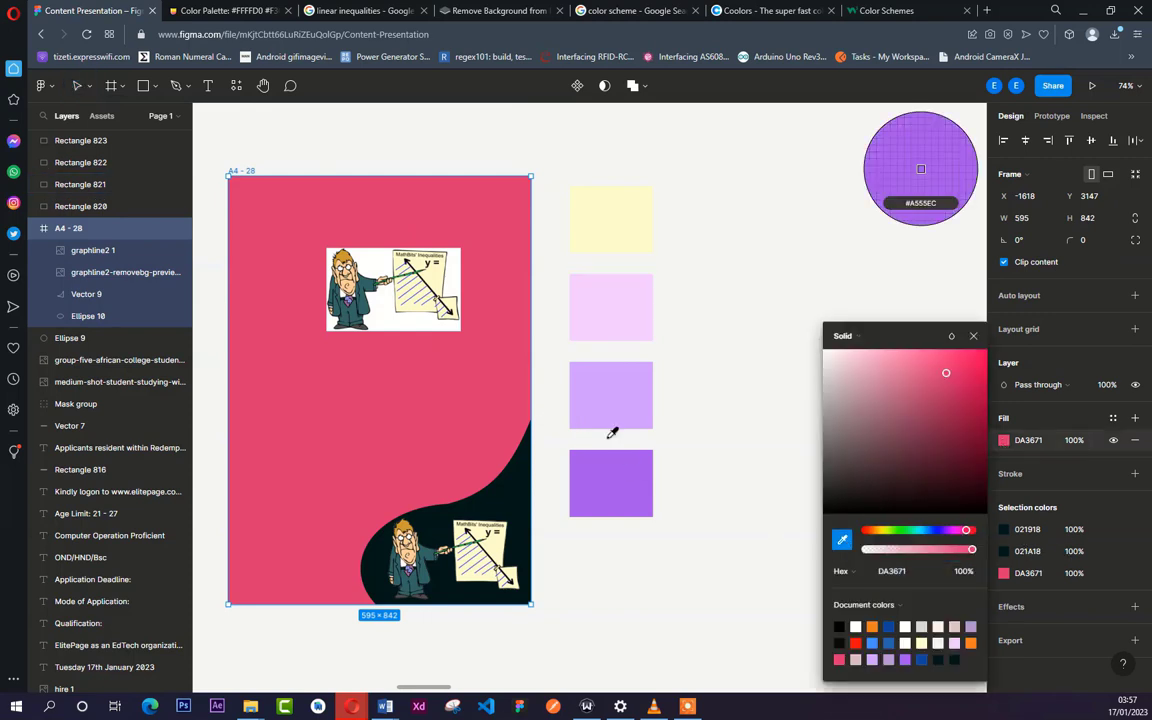
pyautogui.click(637, 482)
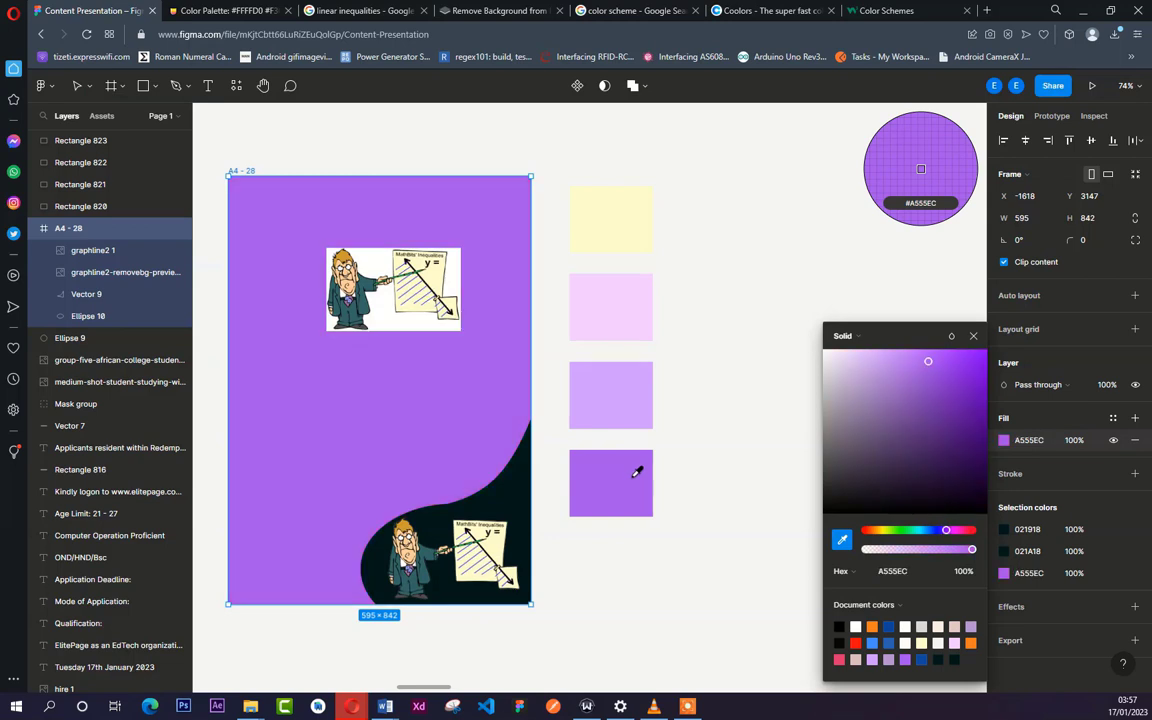
pyautogui.click(710, 369)
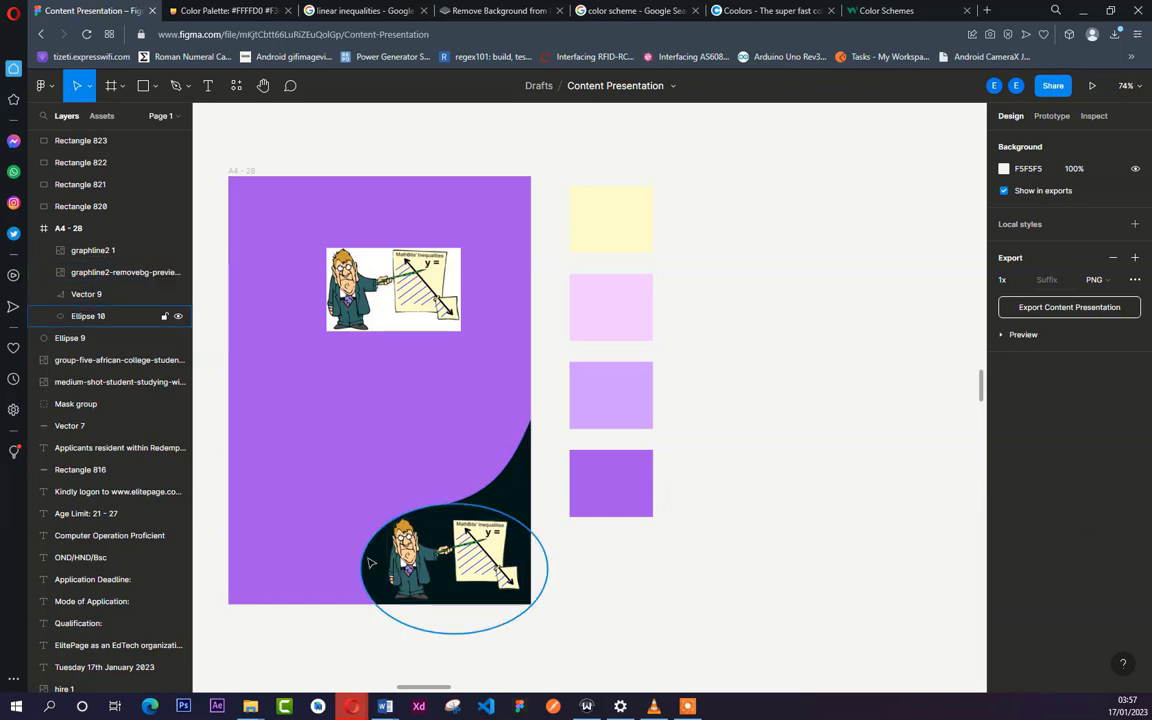
# - Recolour the curved corner's ellipse and vector shape to F3CCFF by sampling the pale pink swatch
pyautogui.click(370, 563)
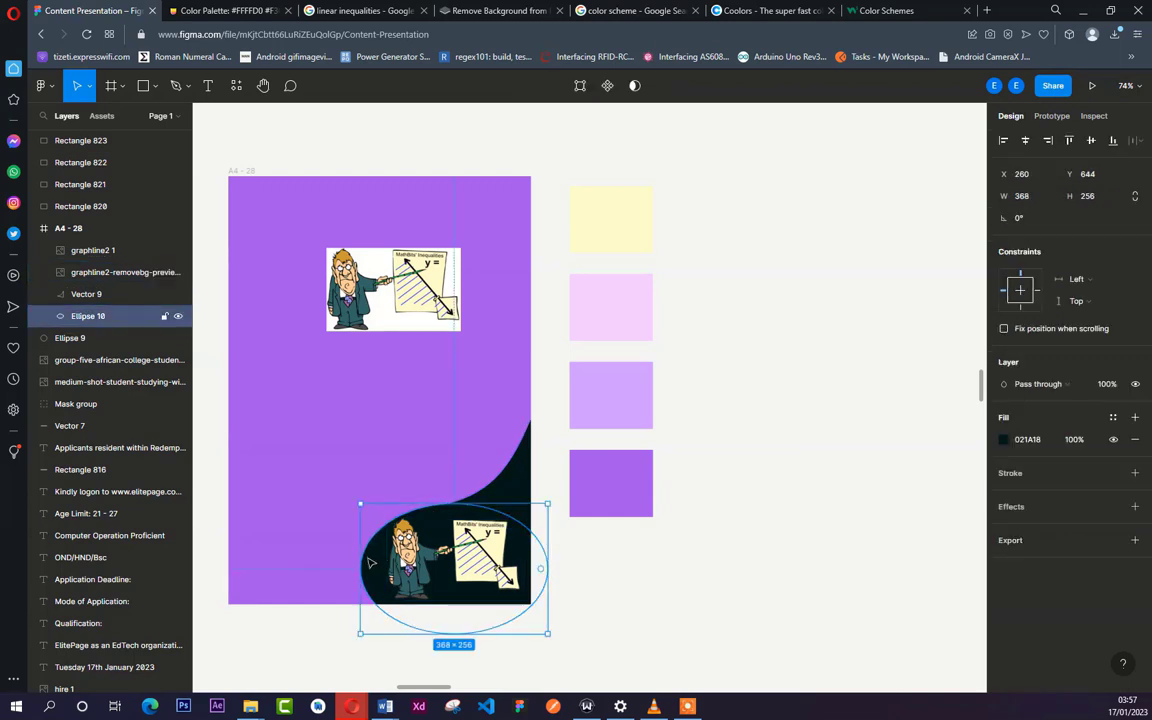
pyautogui.keyDown('shift'); pyautogui.click(523, 471); pyautogui.keyUp('shift')
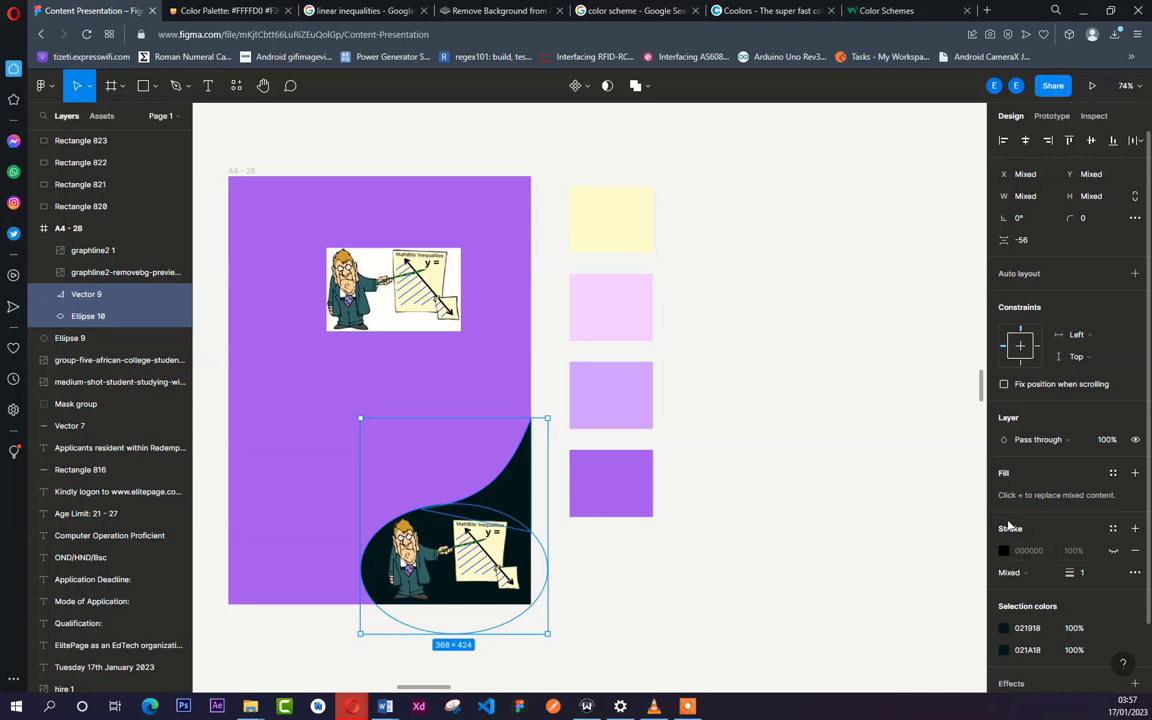
pyautogui.click(1004, 628)
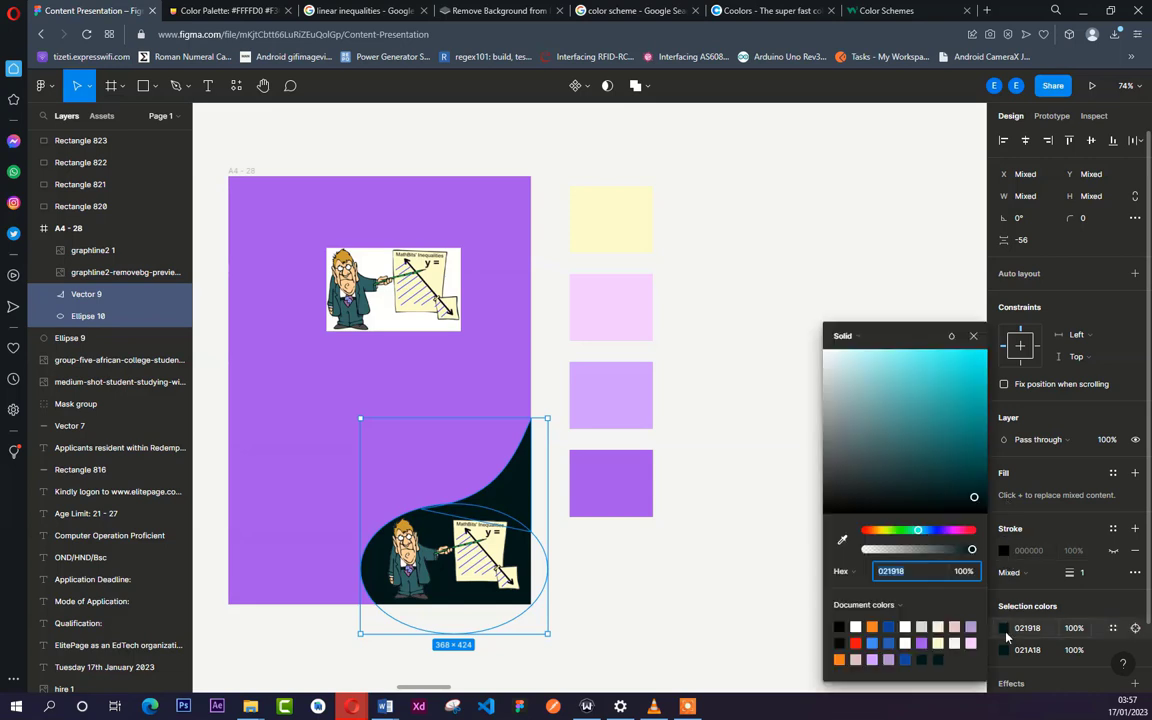
pyautogui.click(842, 541)
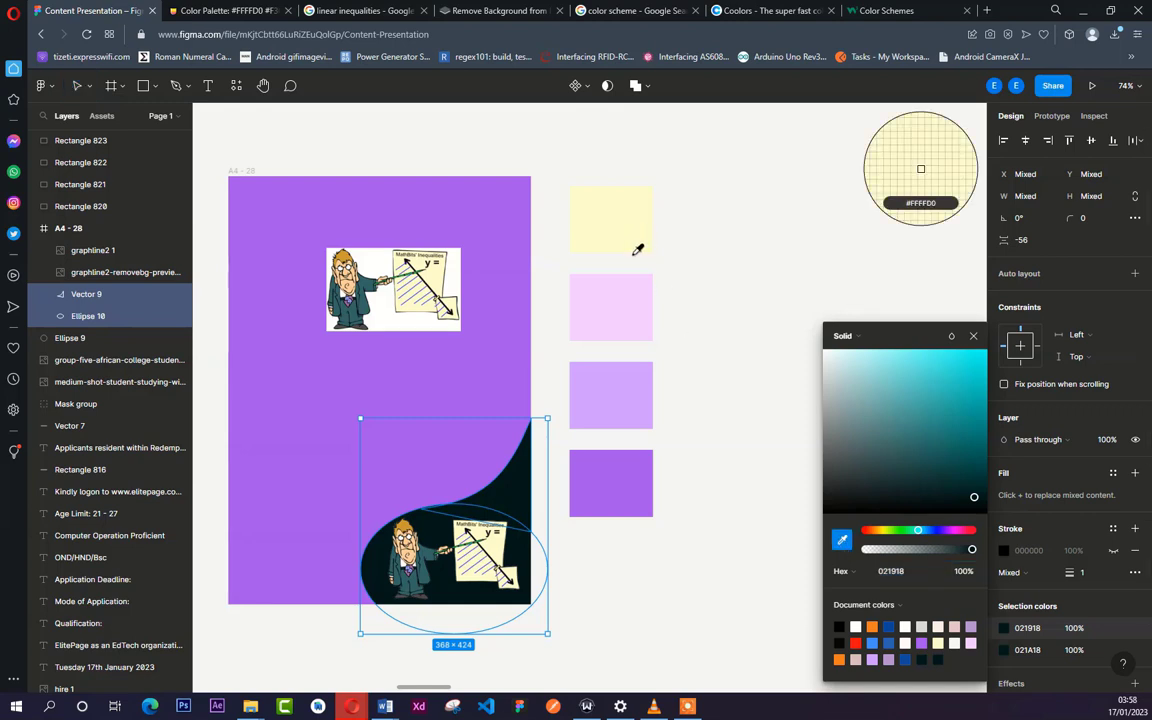
pyautogui.click(629, 314)
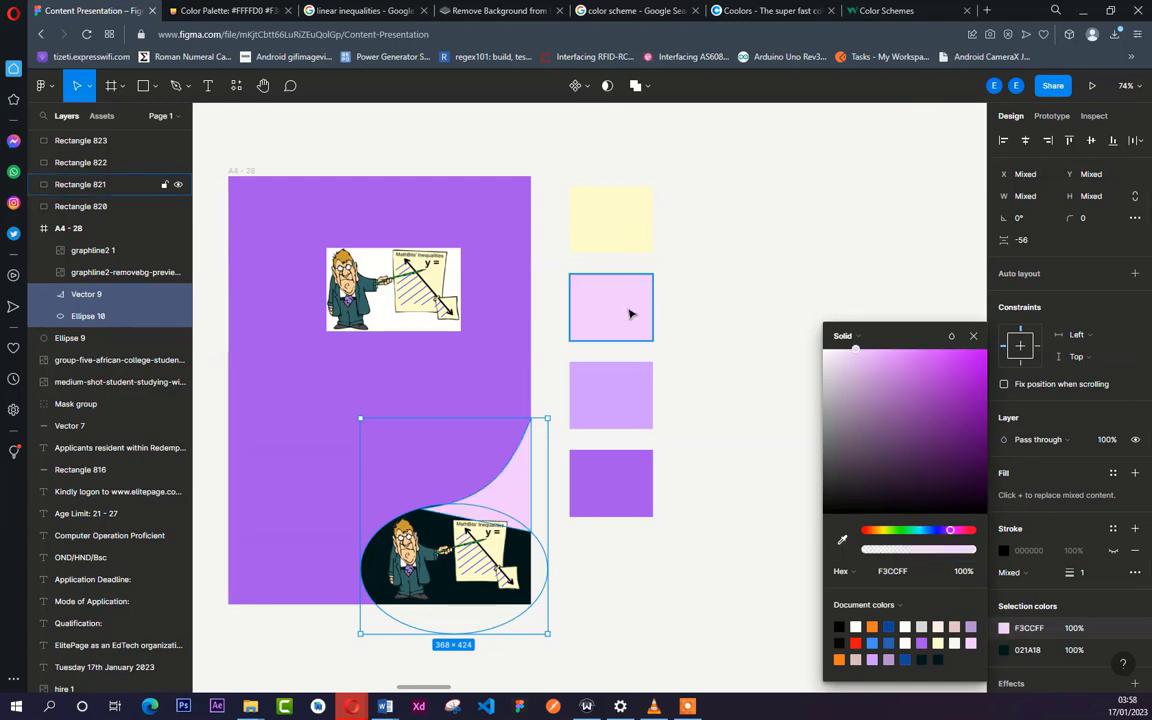
pyautogui.click(1007, 651)
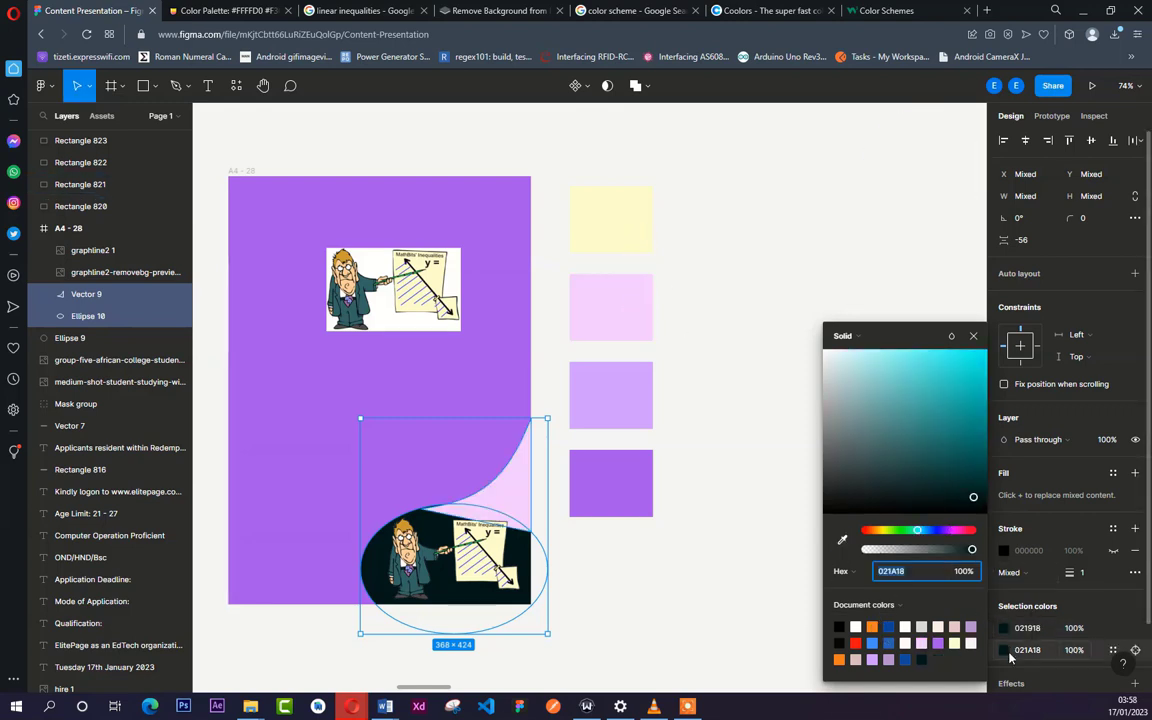
pyautogui.click(843, 543)
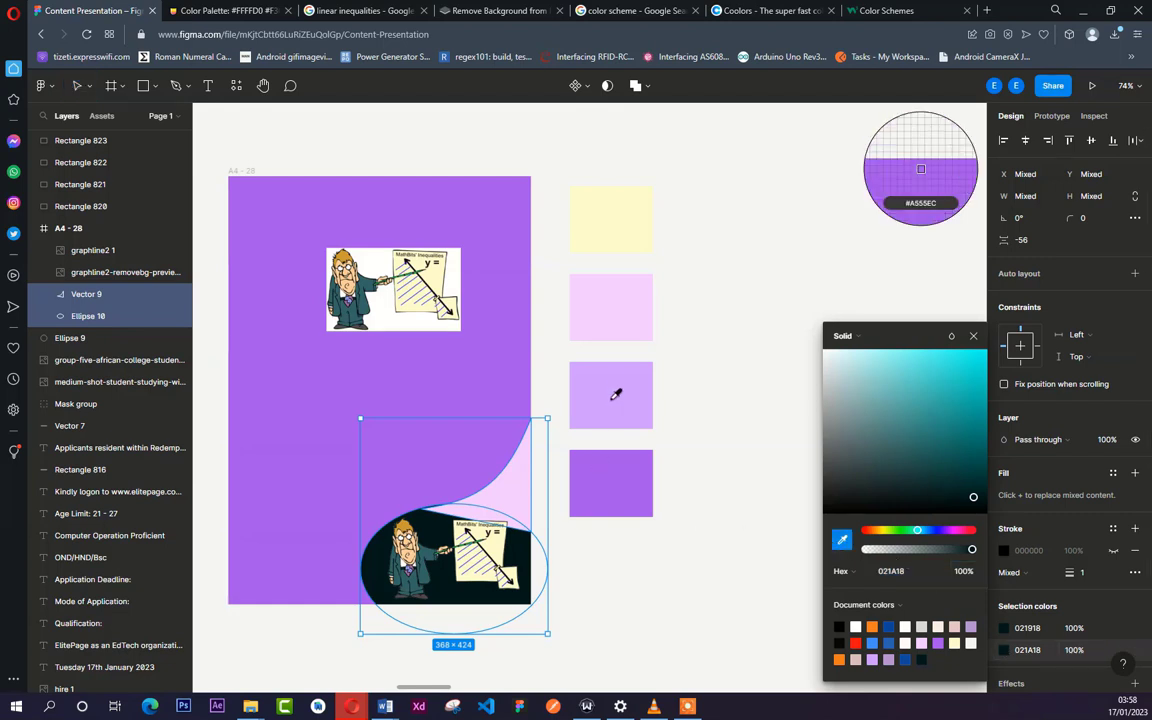
pyautogui.click(523, 465)
pyautogui.click(635, 574)
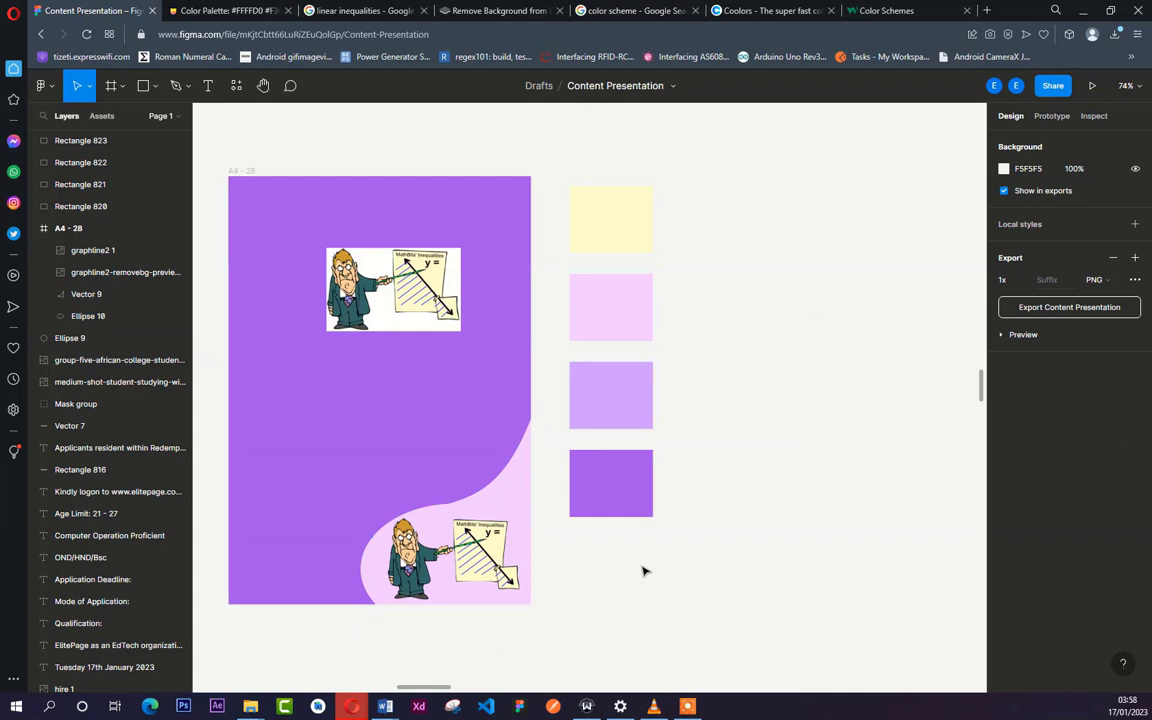
# - Move the white-background teacher cartoon off the page beside the swatches, and duplicate the orange cover's elephant-and-frog seesaw image onto the purple page's upper left
pyautogui.moveTo(690, 712)
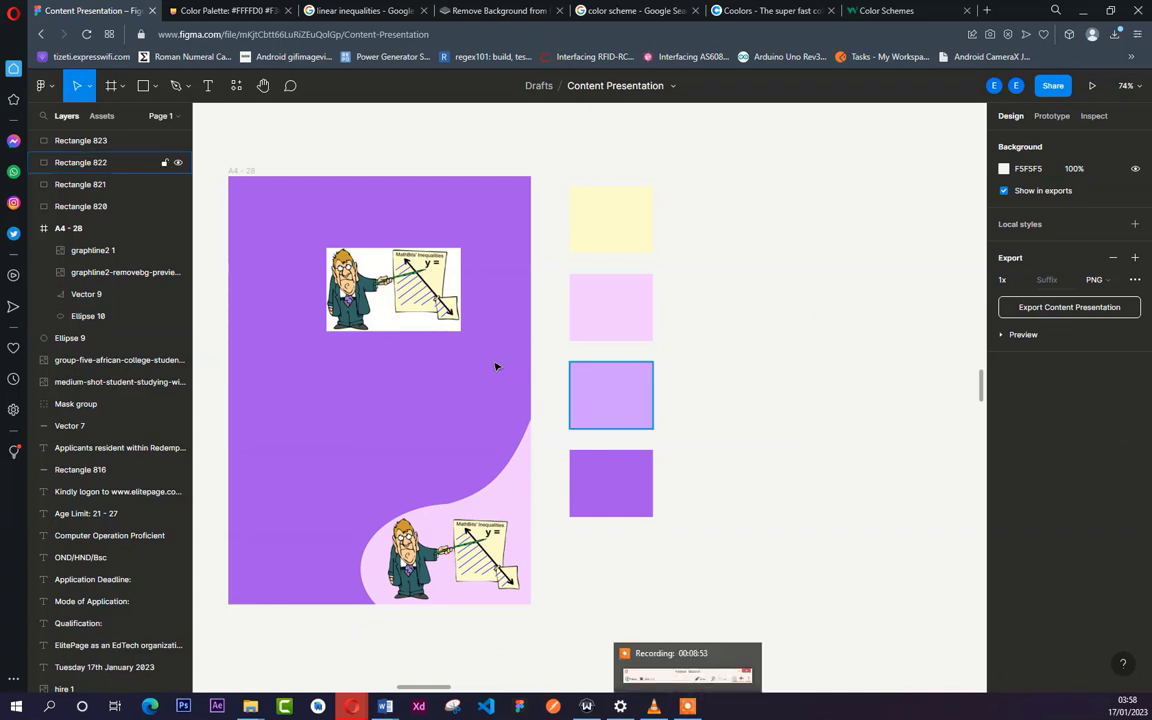
pyautogui.moveTo(431, 304); pyautogui.dragTo(775, 368)
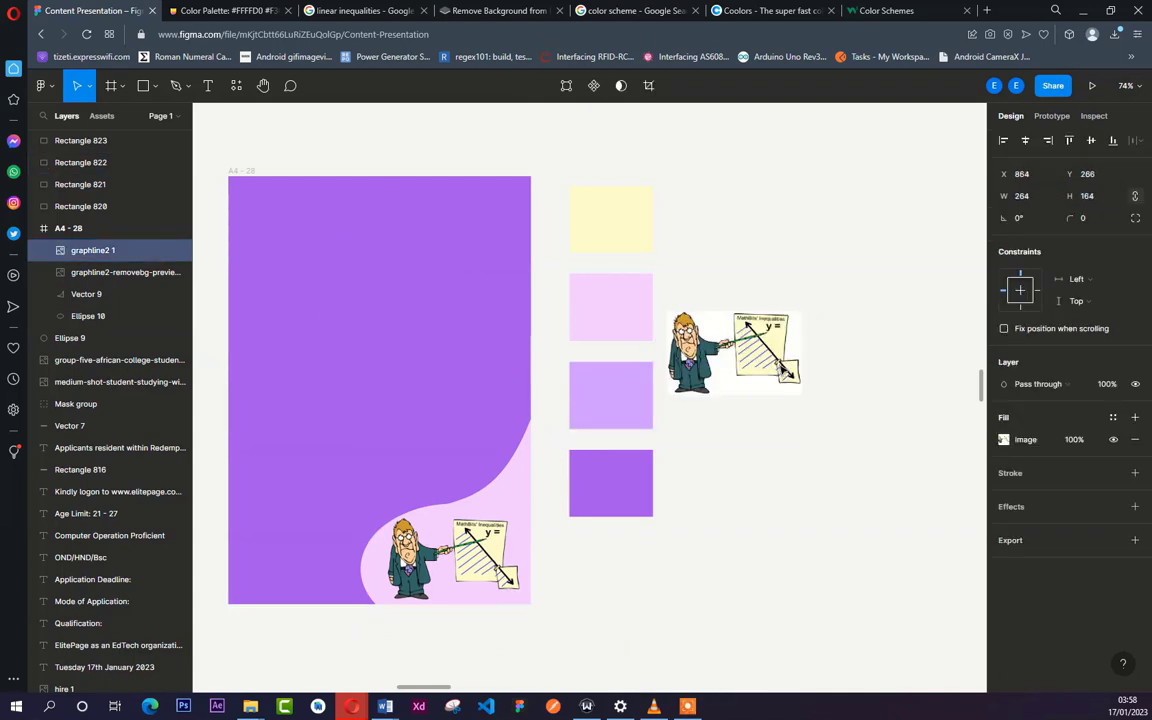
pyautogui.scroll(-5, 813, 463)
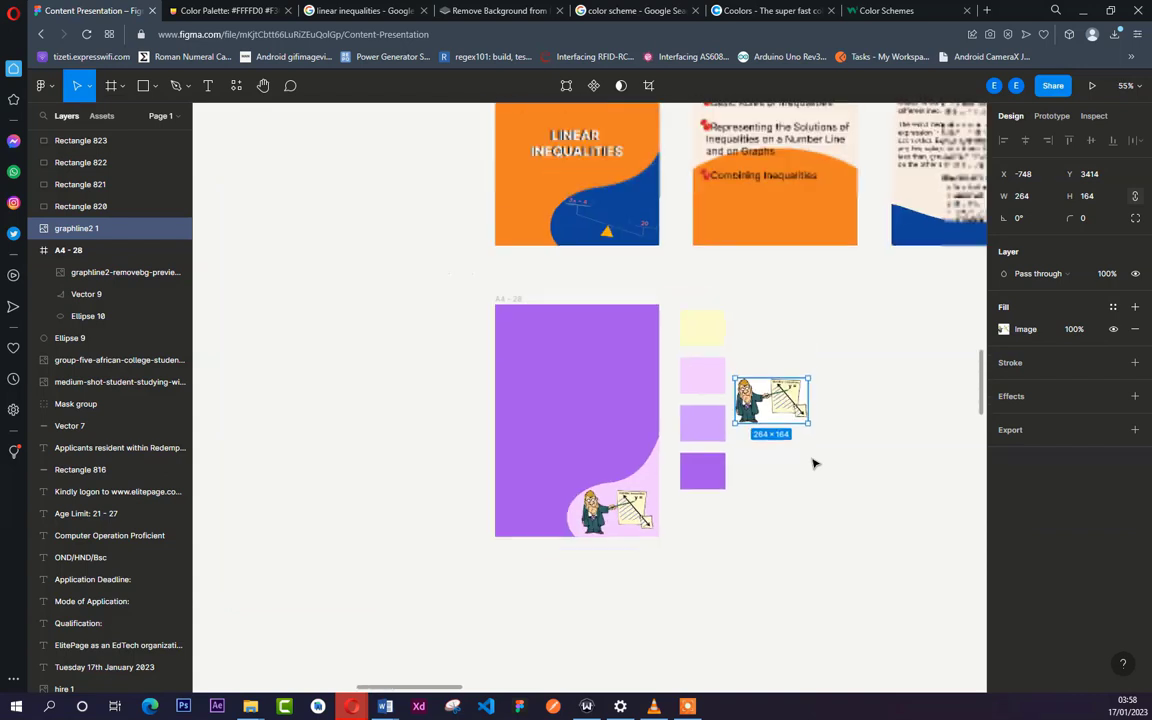
pyautogui.scroll(1, 815, 460)
pyautogui.scroll(1, 811, 457)
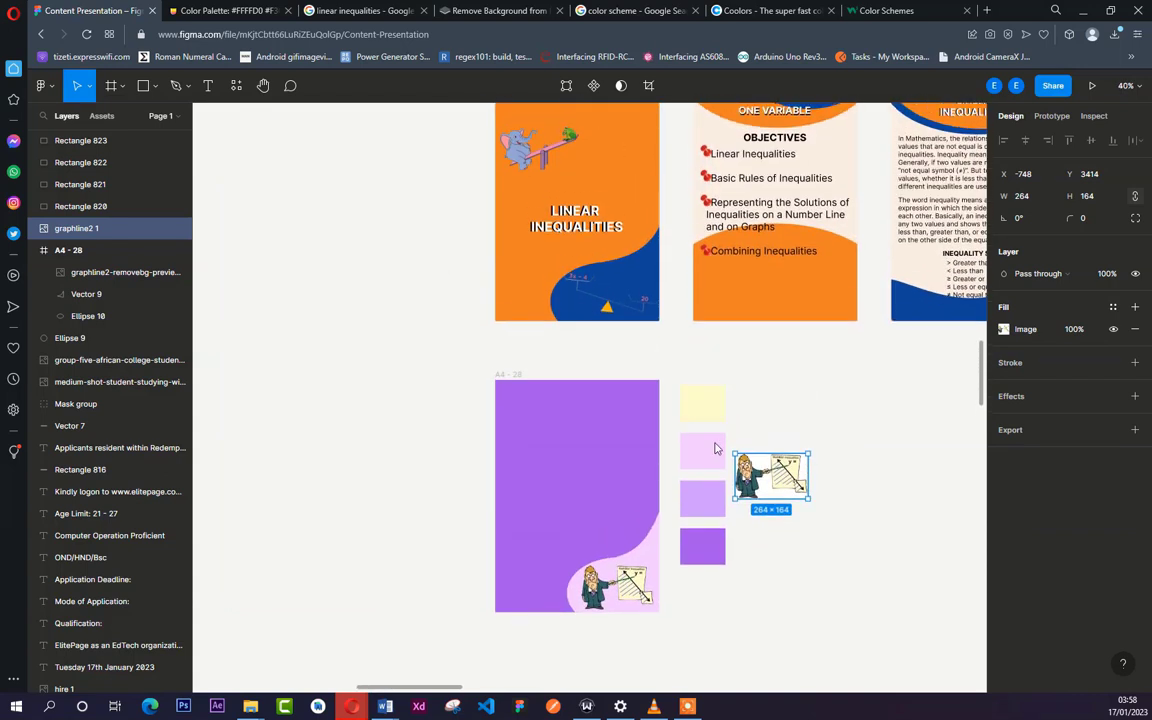
pyautogui.click(540, 152)
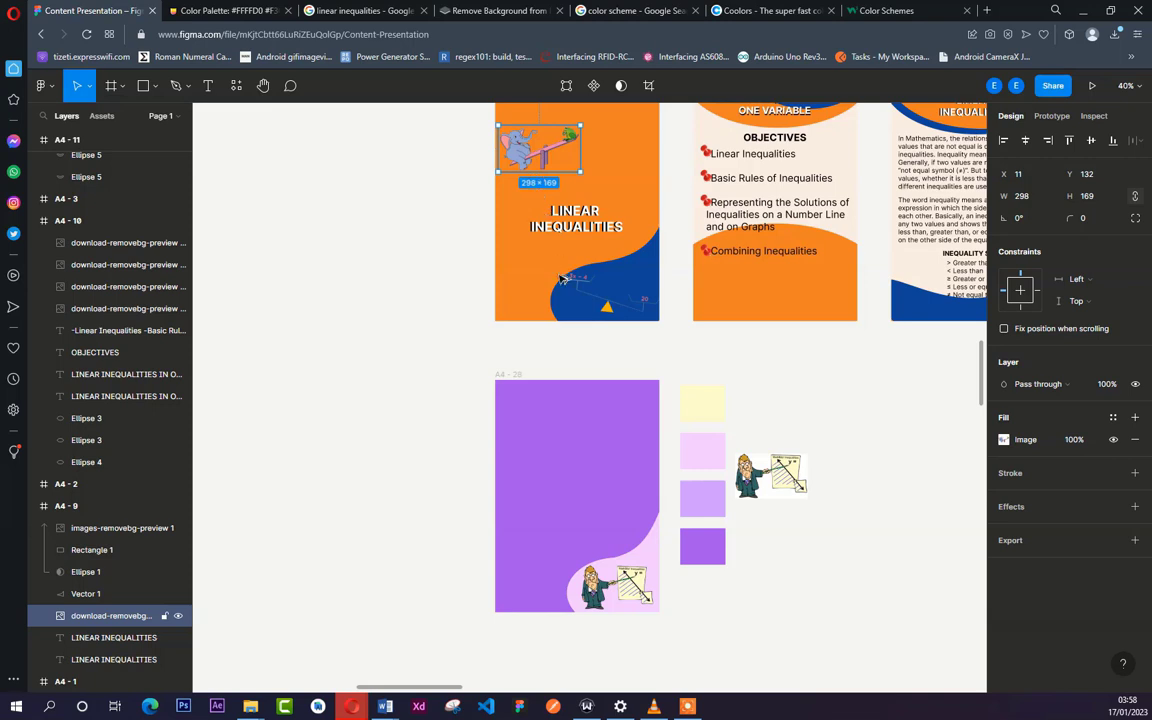
pyautogui.moveTo(529, 155); pyautogui.dragTo(530, 420)
pyautogui.click(723, 340)
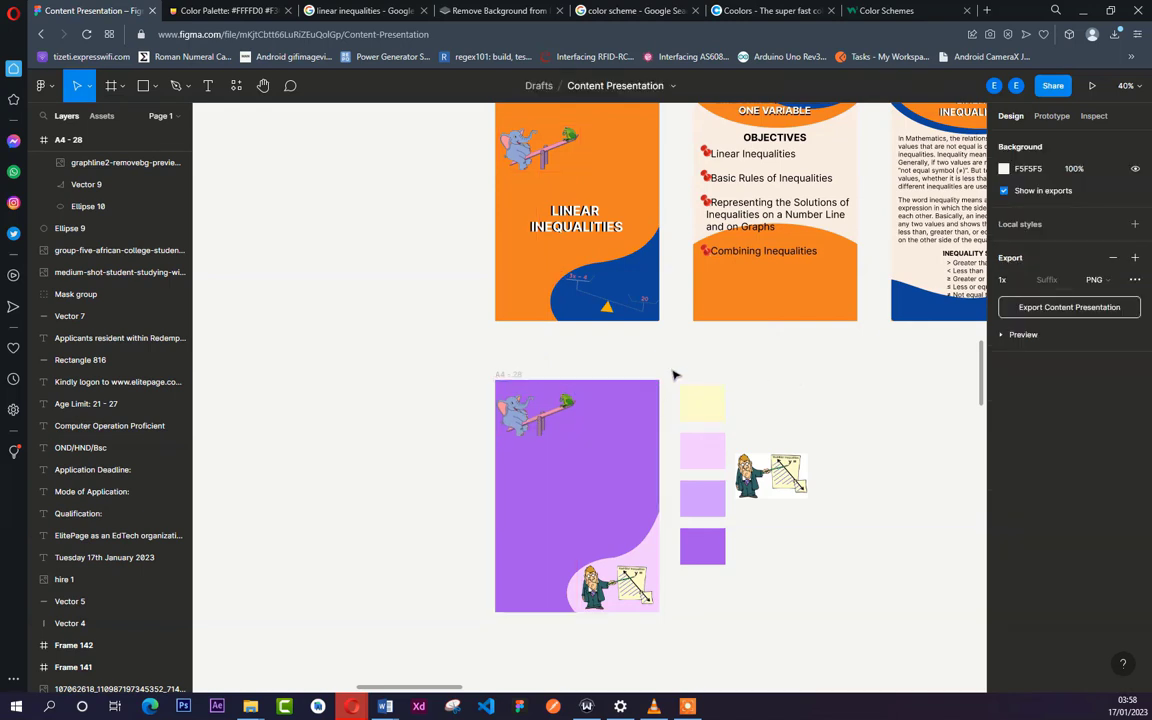
# - Move the four swatches and the spare cartoon to the left of the A4 - 28 page, and shift that page down to Y 4057
pyautogui.moveTo(672, 374); pyautogui.dragTo(838, 602)
pyautogui.moveTo(706, 447); pyautogui.dragTo(349, 444)
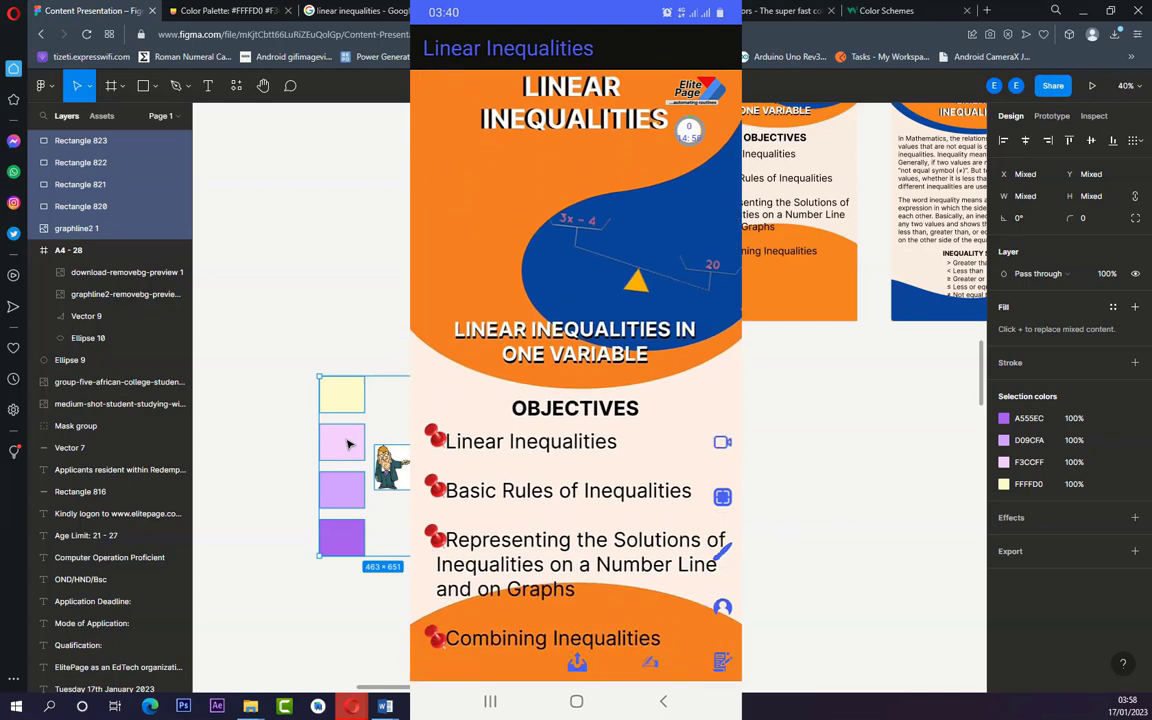
pyautogui.moveTo(570, 450); pyautogui.dragTo(516, 477)
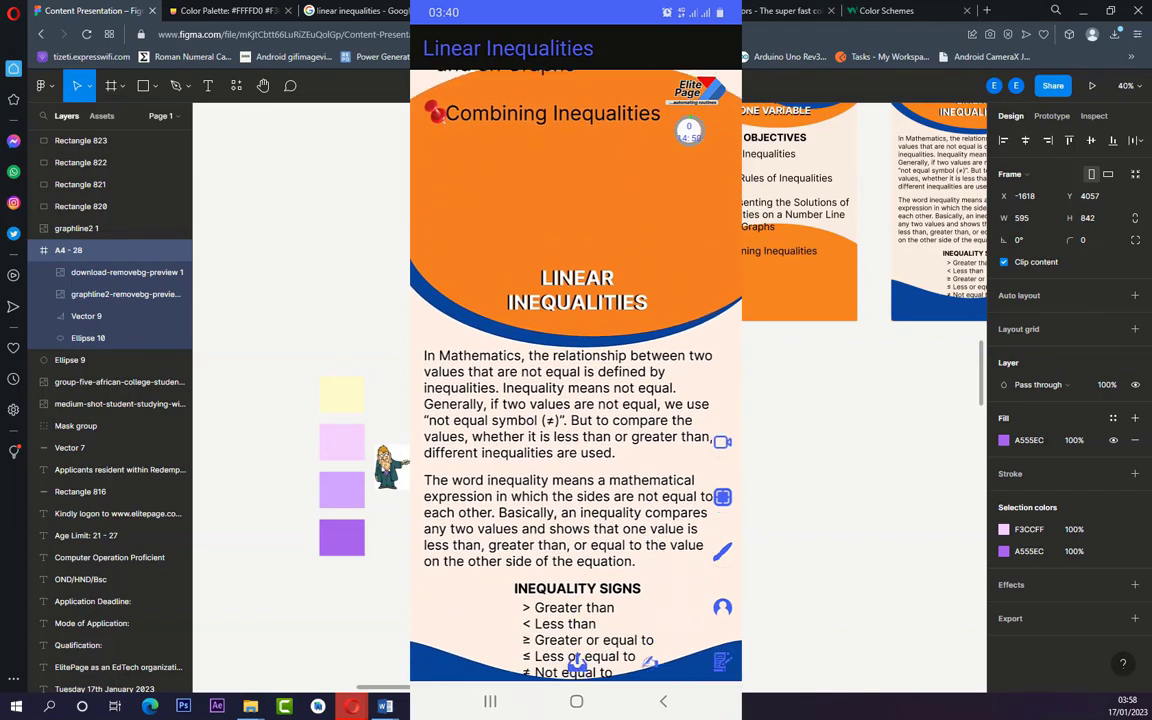
# - Move the A4 - 10 objectives page directly beneath the orange A4 - 9 cover so their edges join seamlessly
pyautogui.scroll(-3, 720, 443)
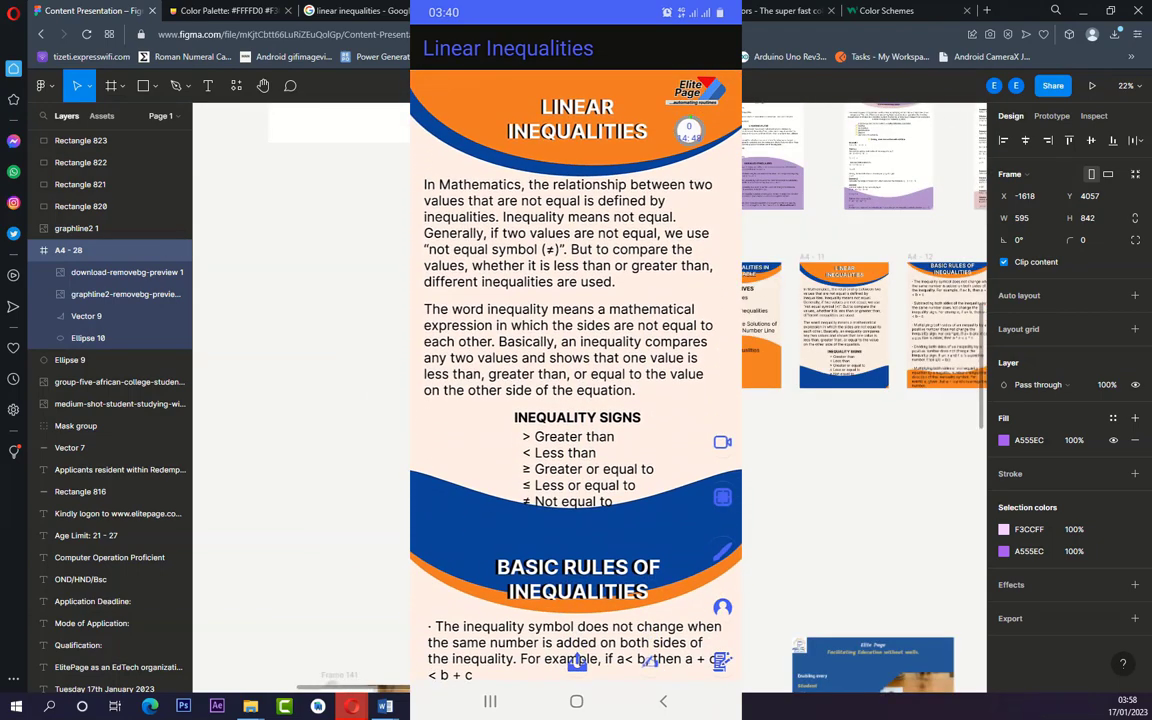
pyautogui.scroll(3, 714, 279)
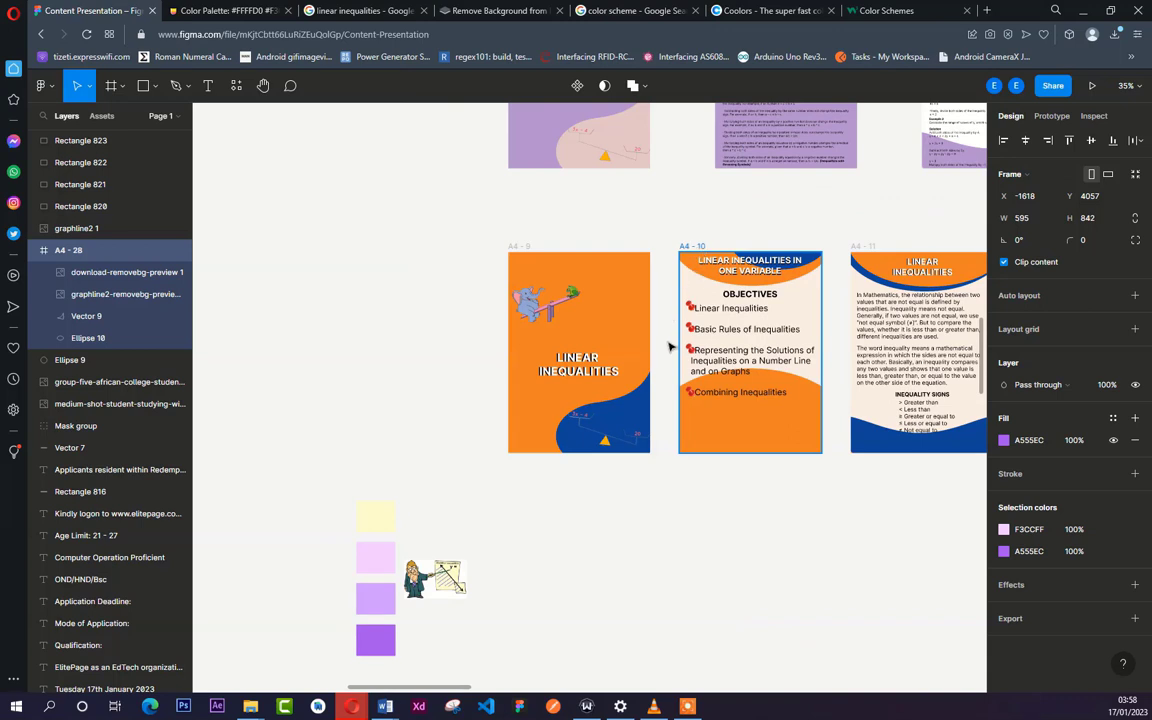
pyautogui.moveTo(683, 247); pyautogui.dragTo(587, 467)
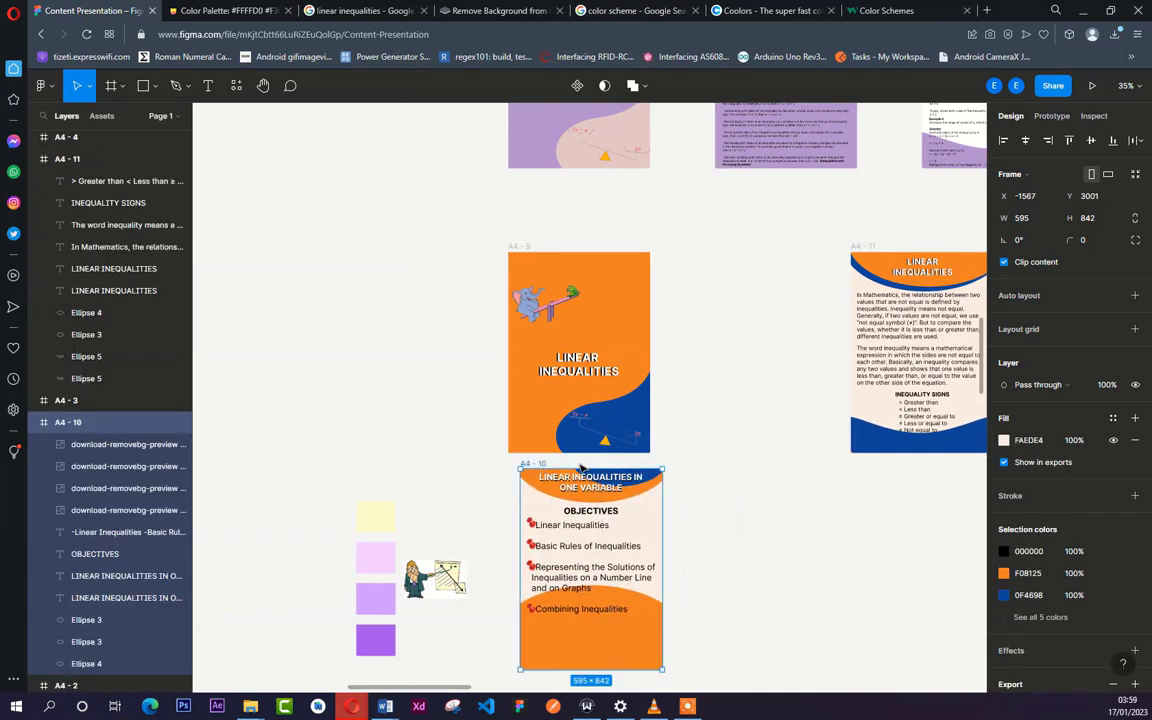
pyautogui.scroll(5, 519, 490)
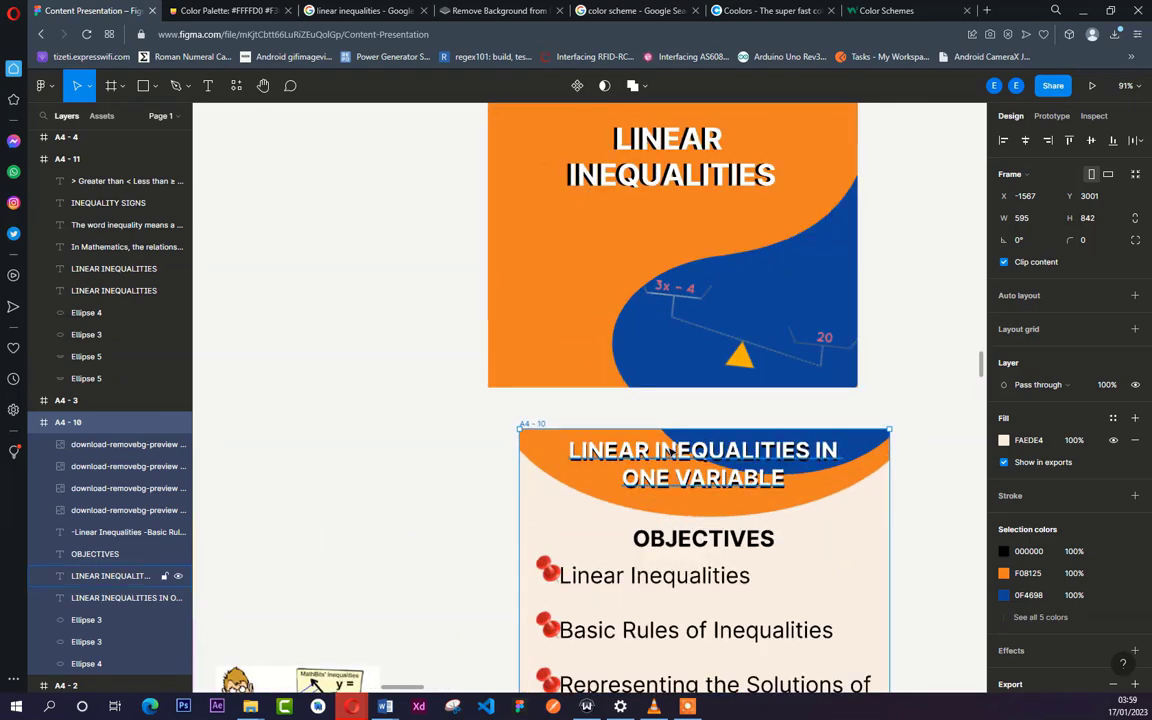
pyautogui.moveTo(621, 428)
pyautogui.mouseDown()
pyautogui.moveTo(602, 420)
pyautogui.moveTo(618, 425)
pyautogui.moveTo(634, 409)
pyautogui.moveTo(643, 422)
pyautogui.mouseUp()
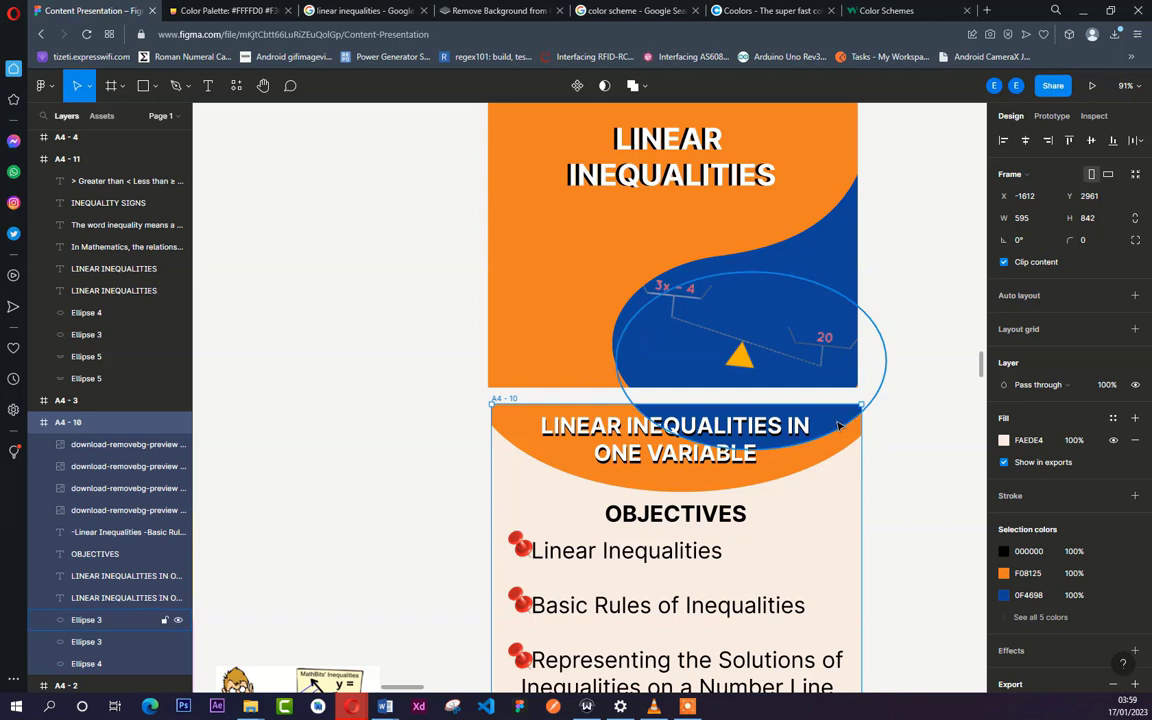
pyautogui.moveTo(840, 423)
pyautogui.mouseDown()
pyautogui.moveTo(853, 408)
pyautogui.moveTo(835, 410)
pyautogui.mouseUp()
pyautogui.click(886, 341)
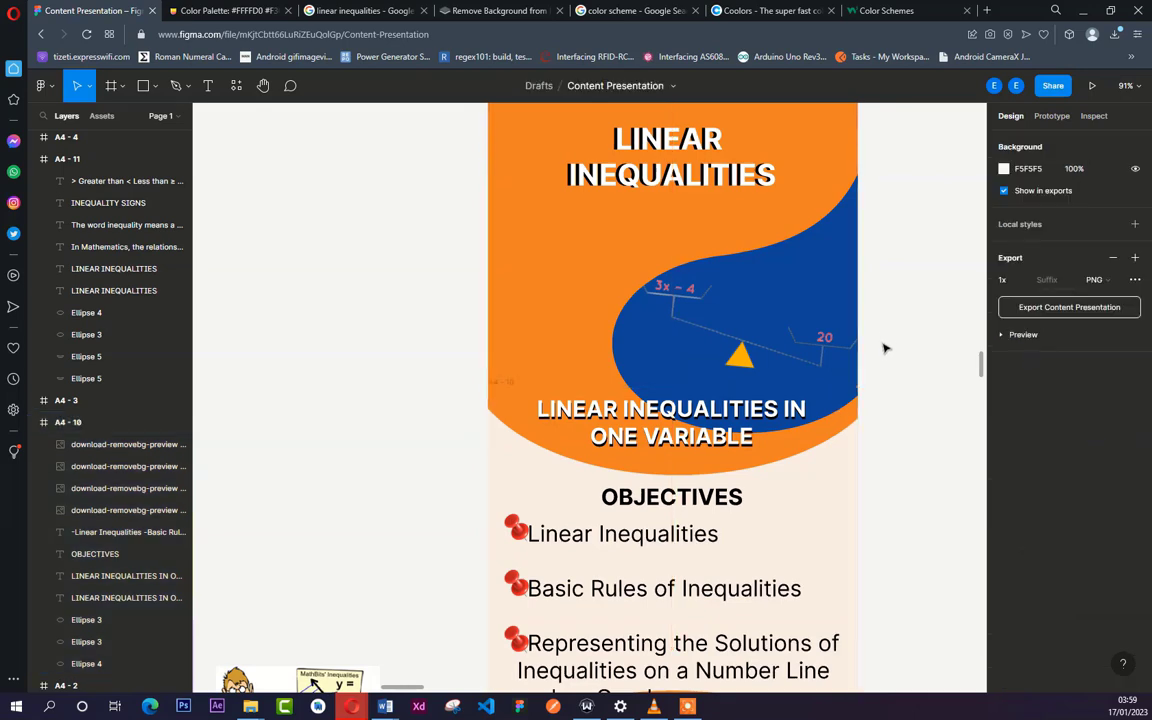
# - Move the purple A4 - 28 page beside the joined orange pages
pyautogui.scroll(-10, 884, 348)
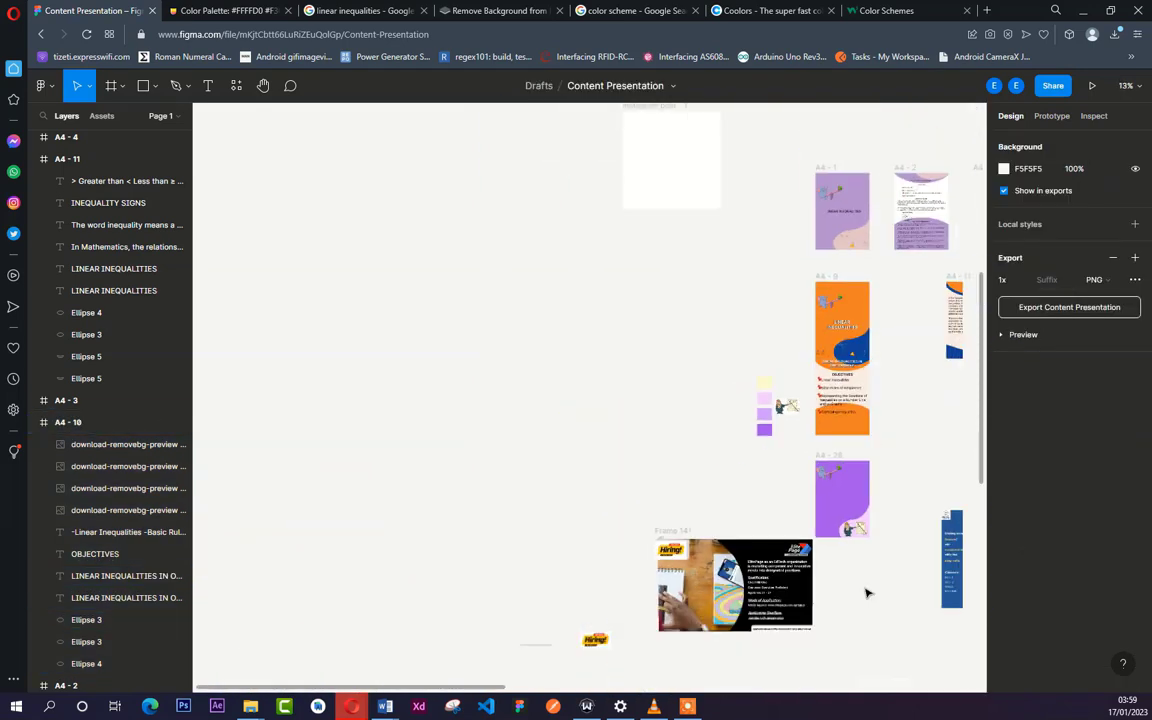
pyautogui.scroll(10, 866, 590)
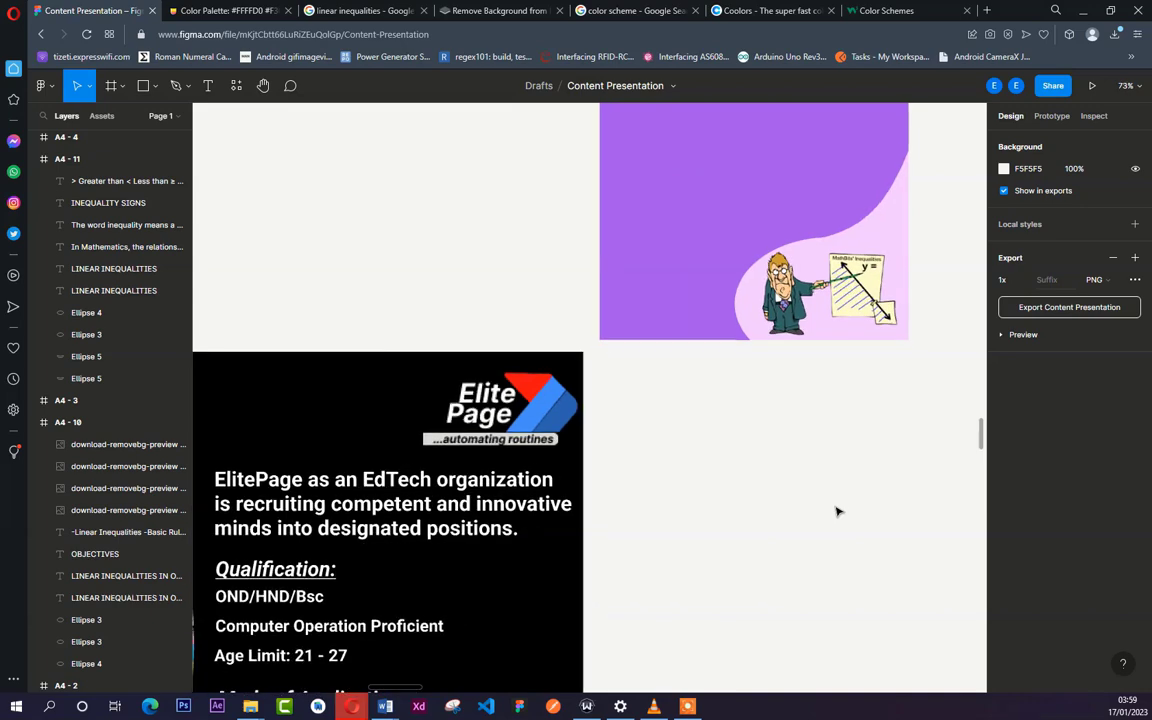
pyautogui.scroll(-5, 745, 300)
pyautogui.scroll(3, 841, 319)
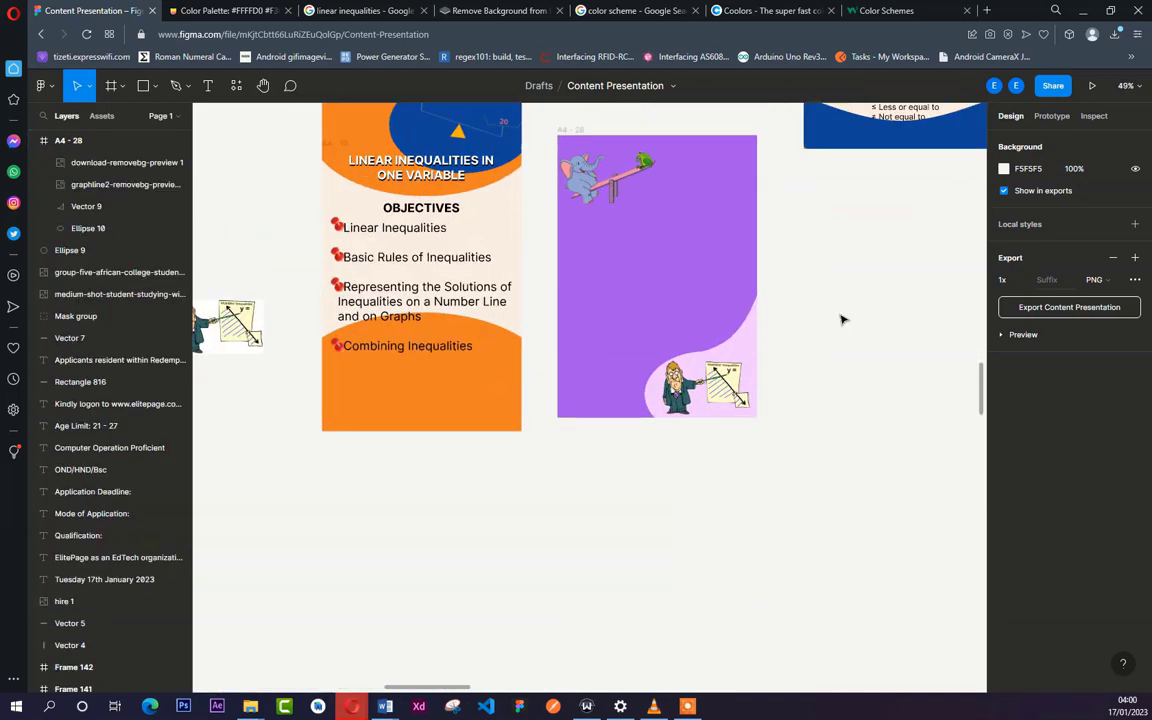
# - Add a blank 595 × 842 A4 frame and place it below the purple A4 - 28 page at X -916, Y 3824
pyautogui.click(123, 88)
pyautogui.click(110, 119)
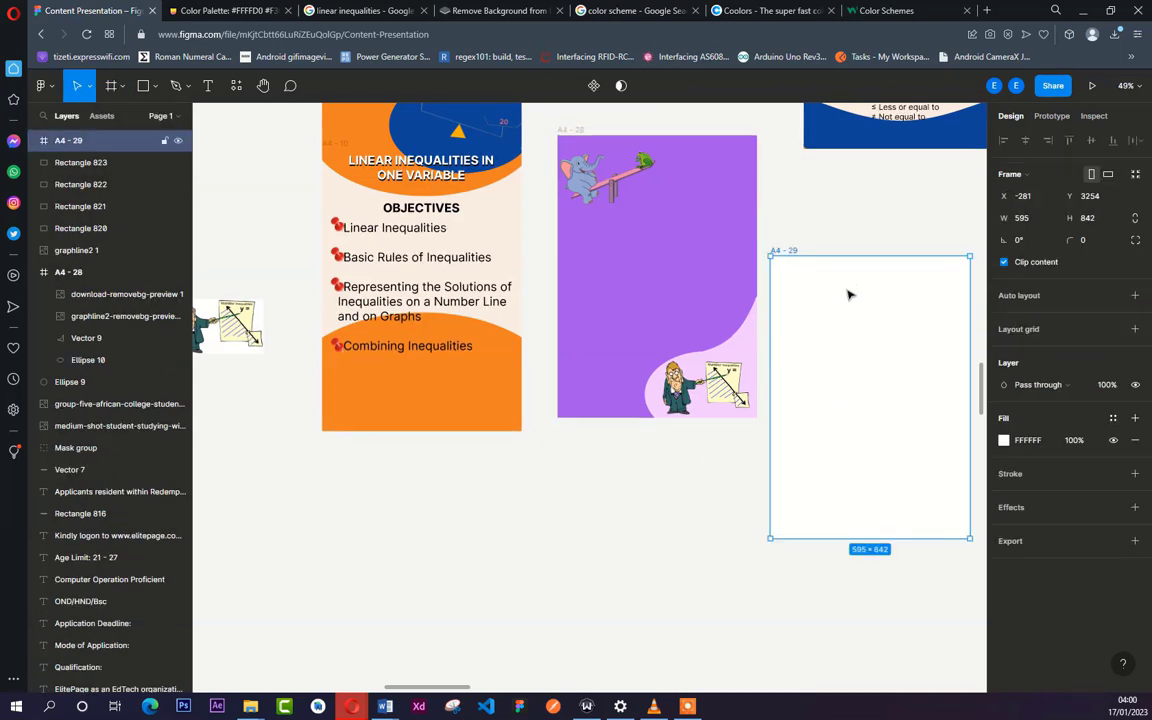
pyautogui.moveTo(846, 298); pyautogui.dragTo(631, 489)
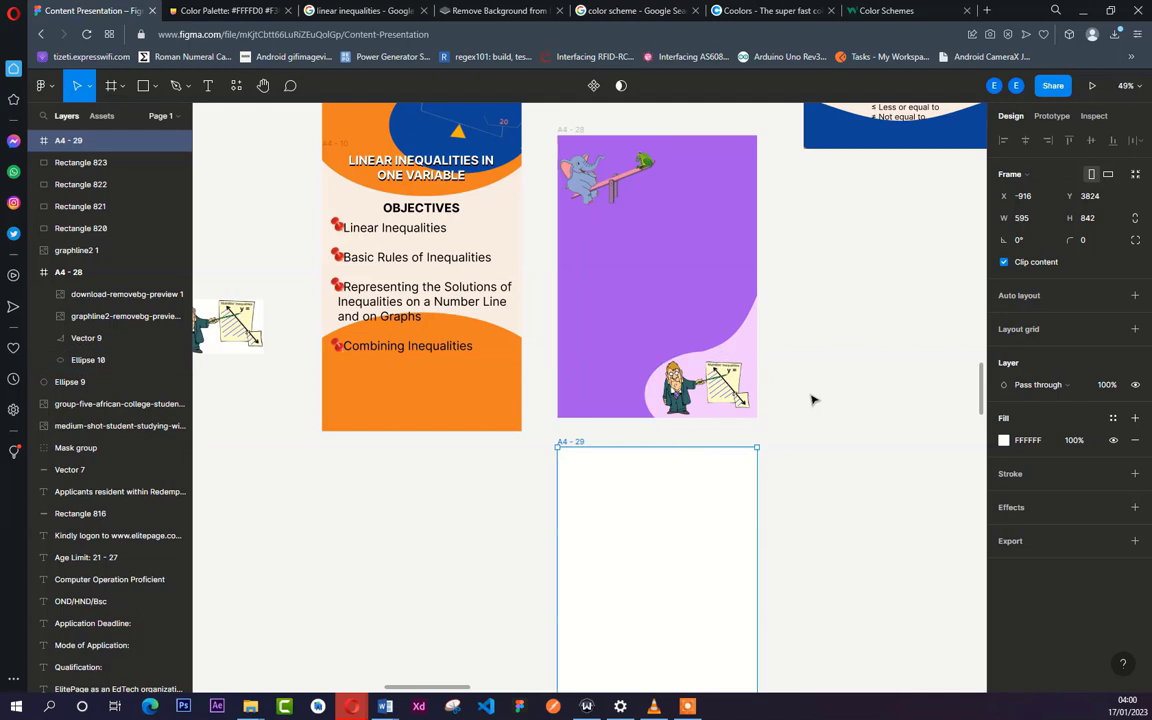
pyautogui.click(818, 396)
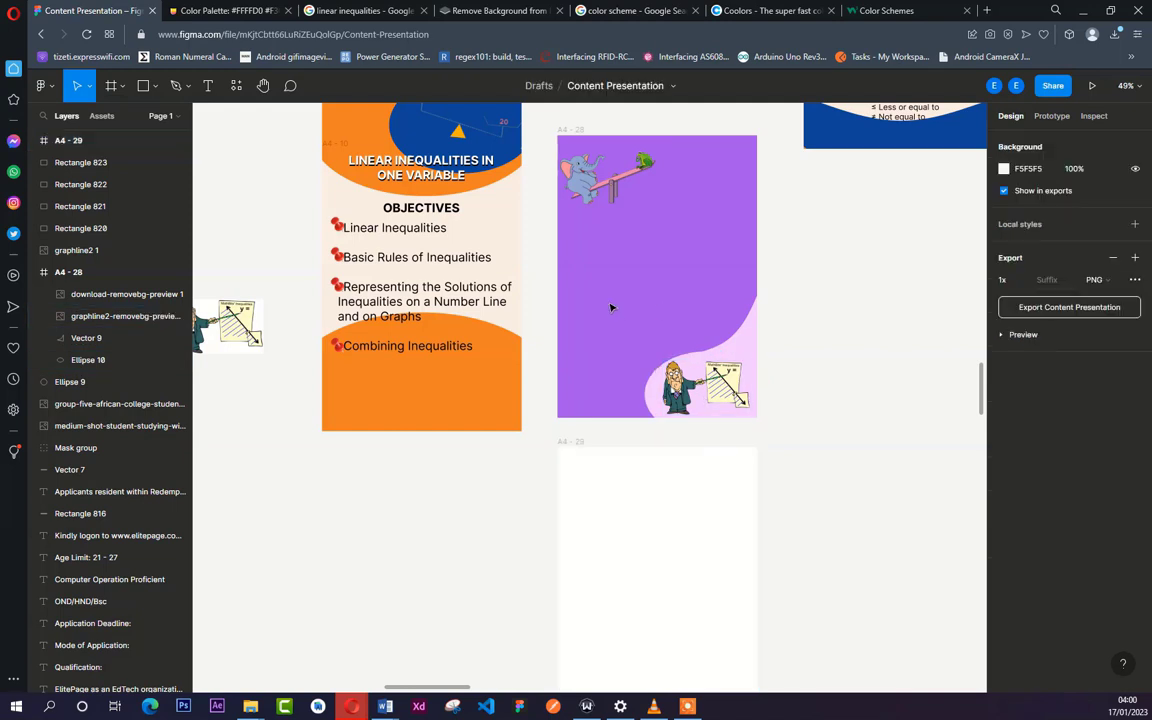
# - Duplicate the pale pink corner ellipse of the A4 - 28 page onto the empty canvas beside it
pyautogui.click(652, 412)
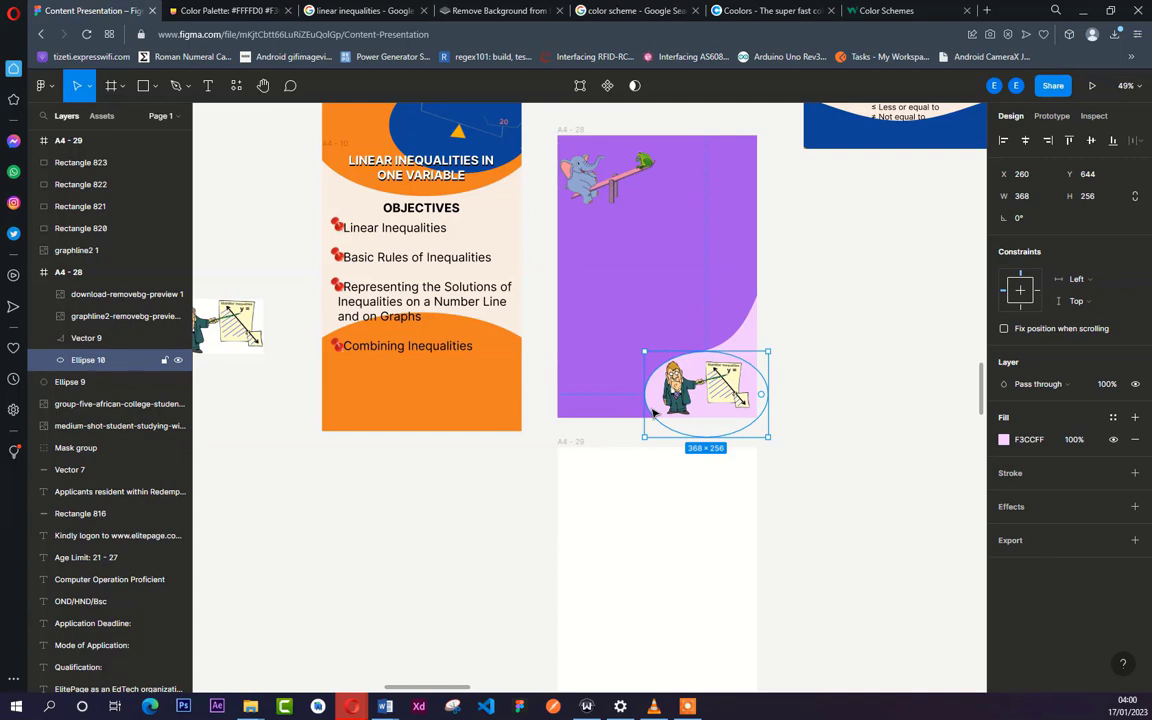
pyautogui.moveTo(656, 391); pyautogui.dragTo(808, 460)
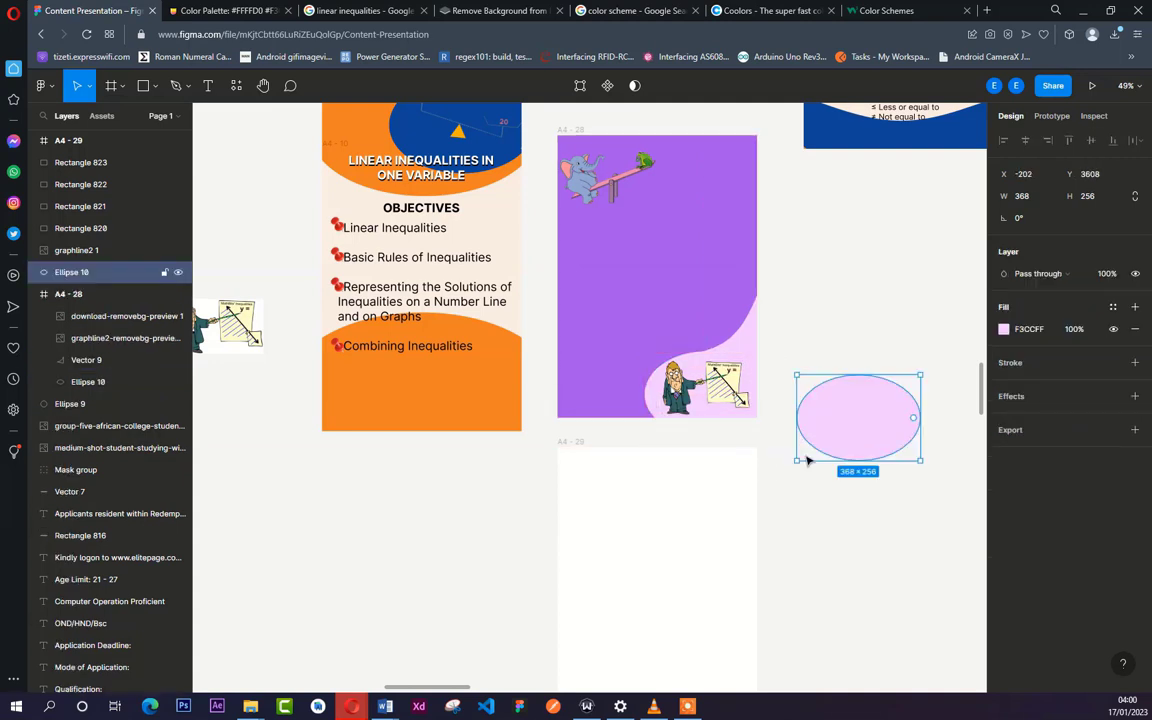
pyautogui.click(783, 513)
# - Move the blank A4 - 29 page up to Y 3736, flush with the purple page's lower edge
pyautogui.scroll(5, 604, 463)
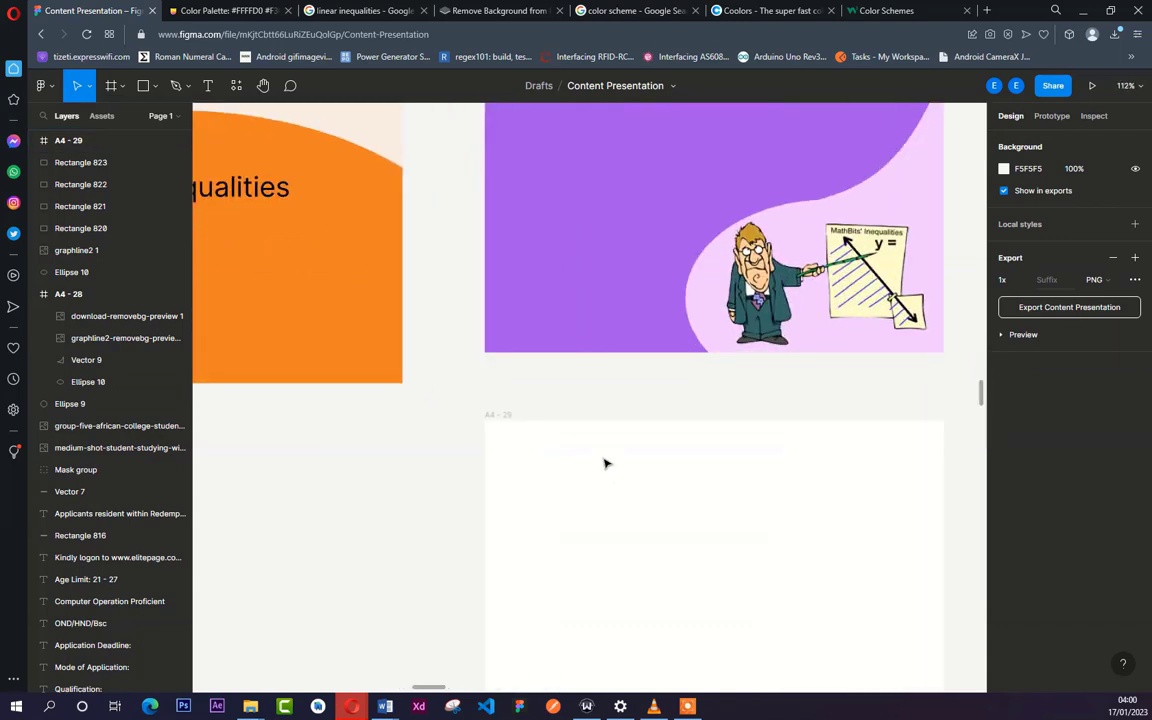
pyautogui.click(603, 421)
pyautogui.moveTo(597, 378)
pyautogui.mouseDown()
pyautogui.moveTo(595, 369)
pyautogui.moveTo(596, 400)
pyautogui.mouseUp()
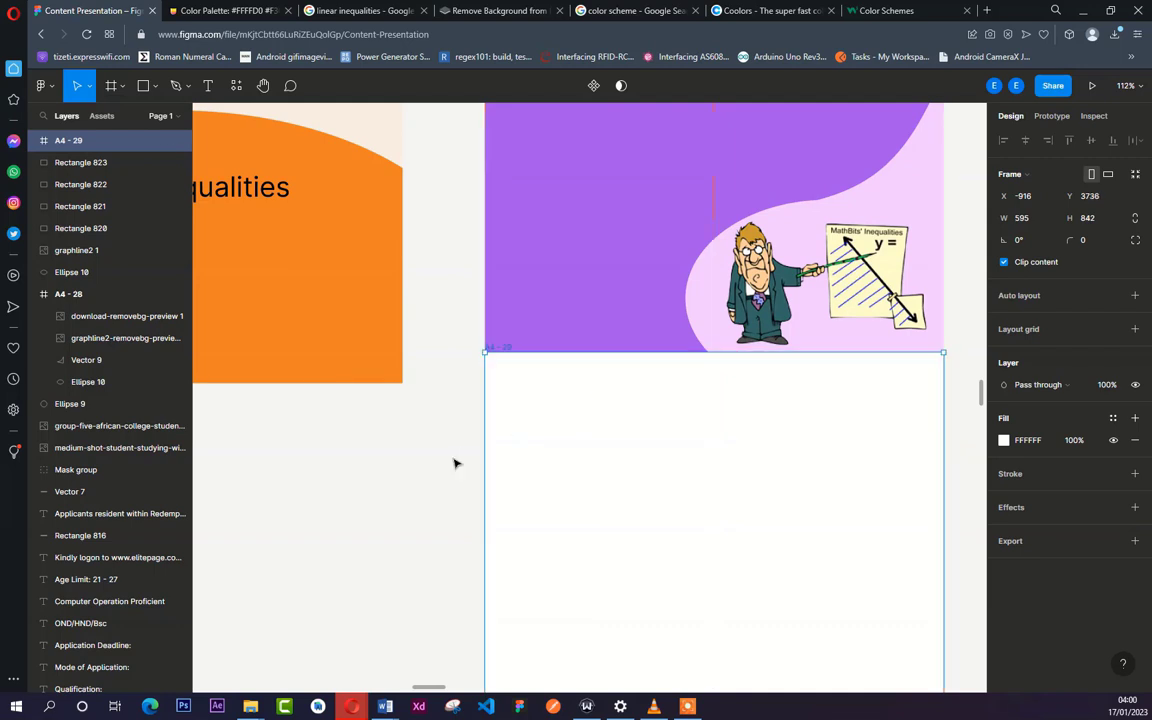
pyautogui.click(455, 463)
# - Move the duplicated pink ellipse onto the A4 - 29 page at X 268, Y -188, continuing the purple page's corner curve
pyautogui.scroll(-5, 455, 463)
pyautogui.scroll(5, 507, 441)
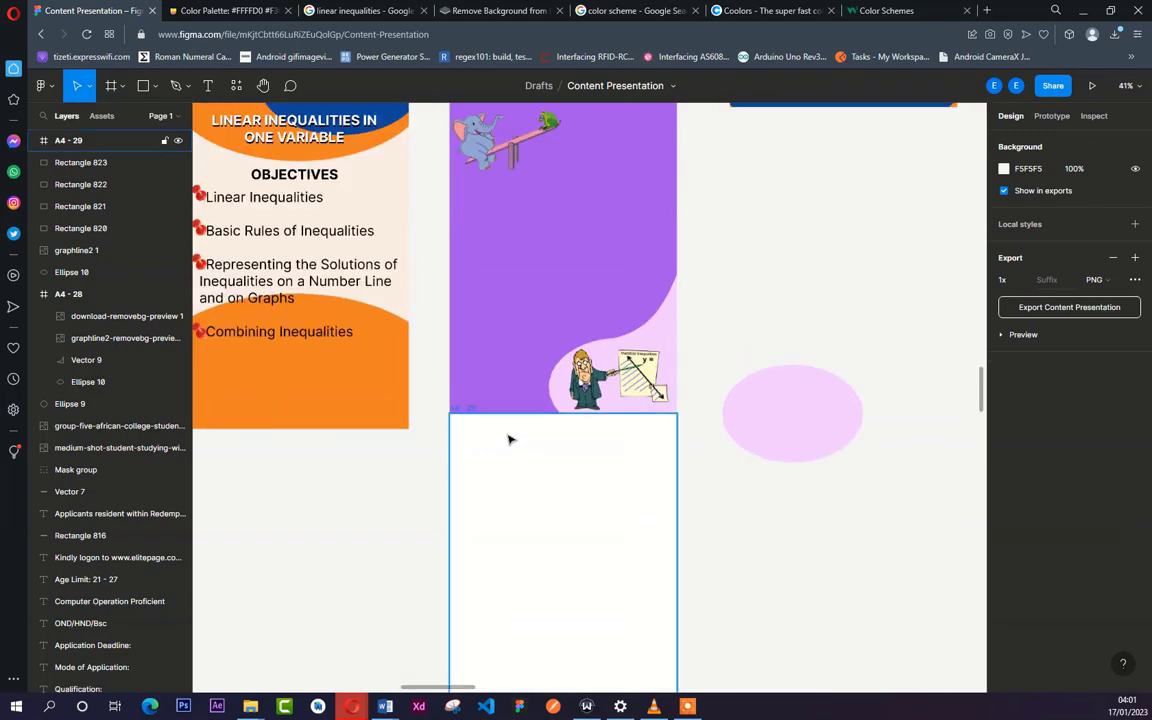
pyautogui.click(854, 417)
pyautogui.moveTo(660, 513); pyautogui.dragTo(640, 433)
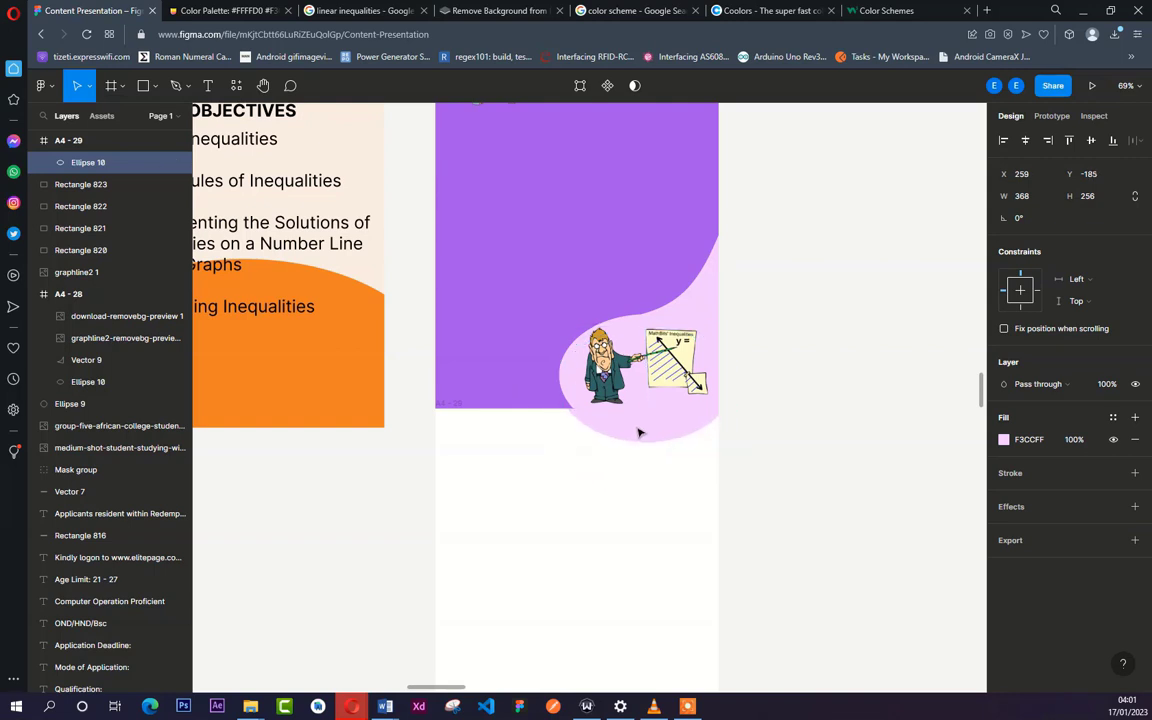
pyautogui.scroll(5, 640, 433)
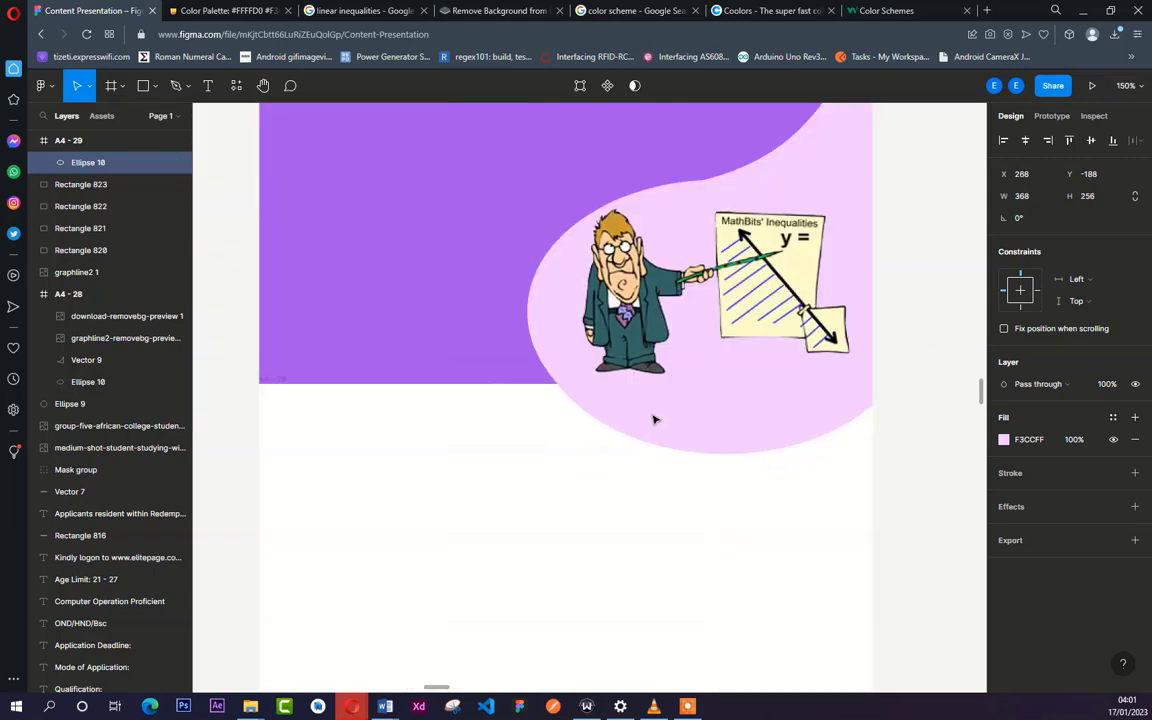
pyautogui.scroll(3, 599, 424)
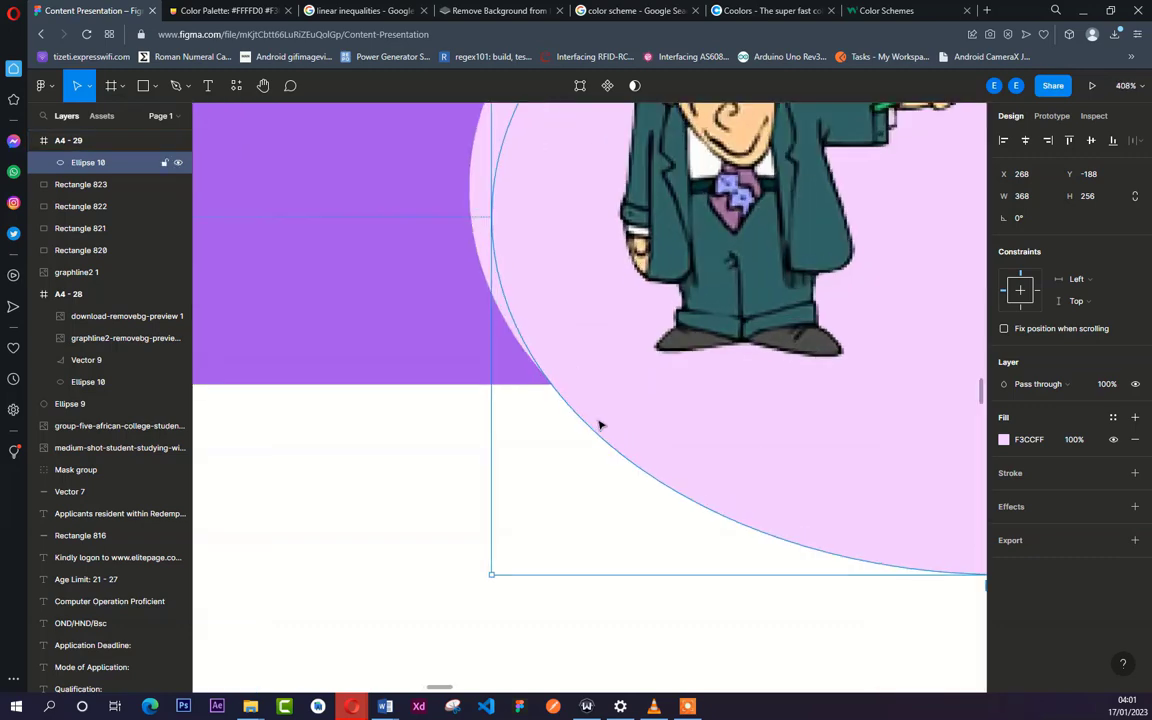
pyautogui.scroll(-8, 599, 424)
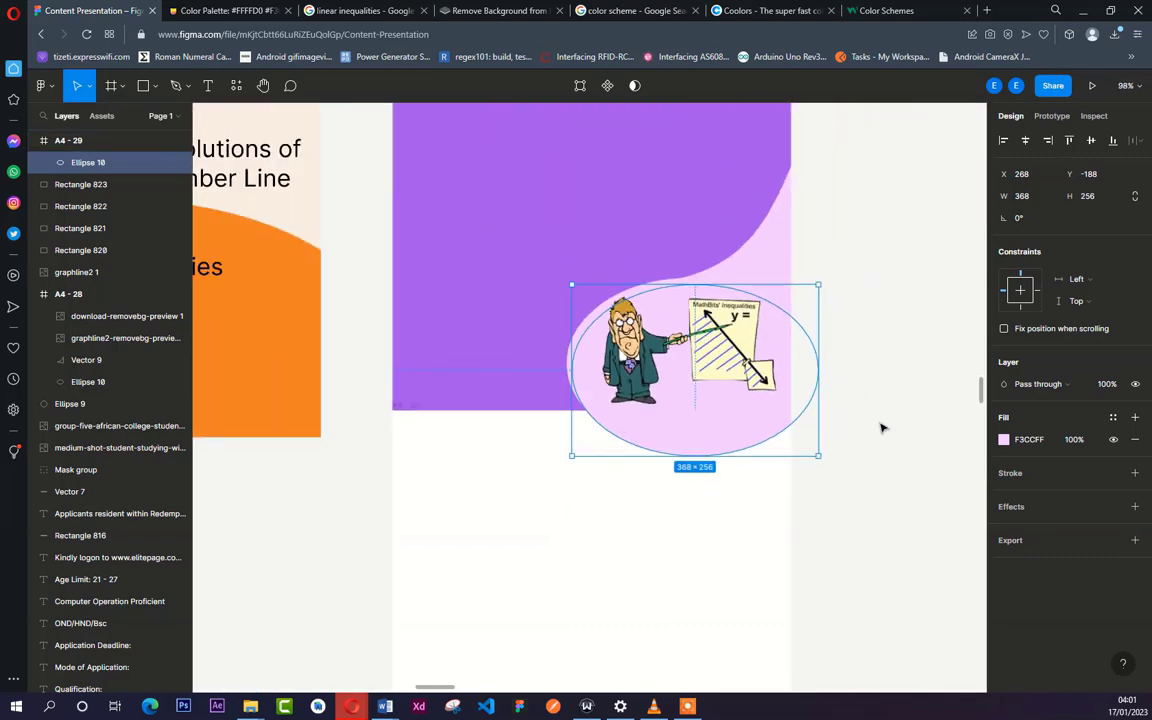
pyautogui.click(882, 427)
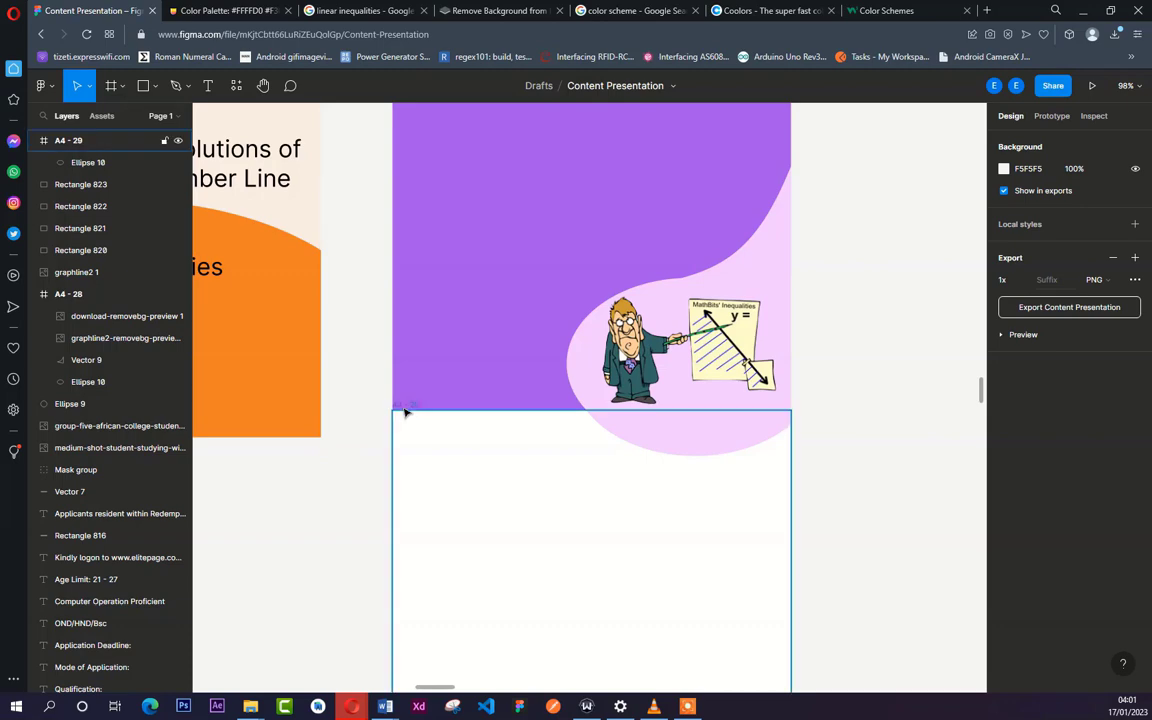
# - Move the A4 - 29 page with its pink curve away from the purple page to X -900, Y 3824
pyautogui.click(414, 453)
pyautogui.moveTo(414, 461); pyautogui.dragTo(417, 471)
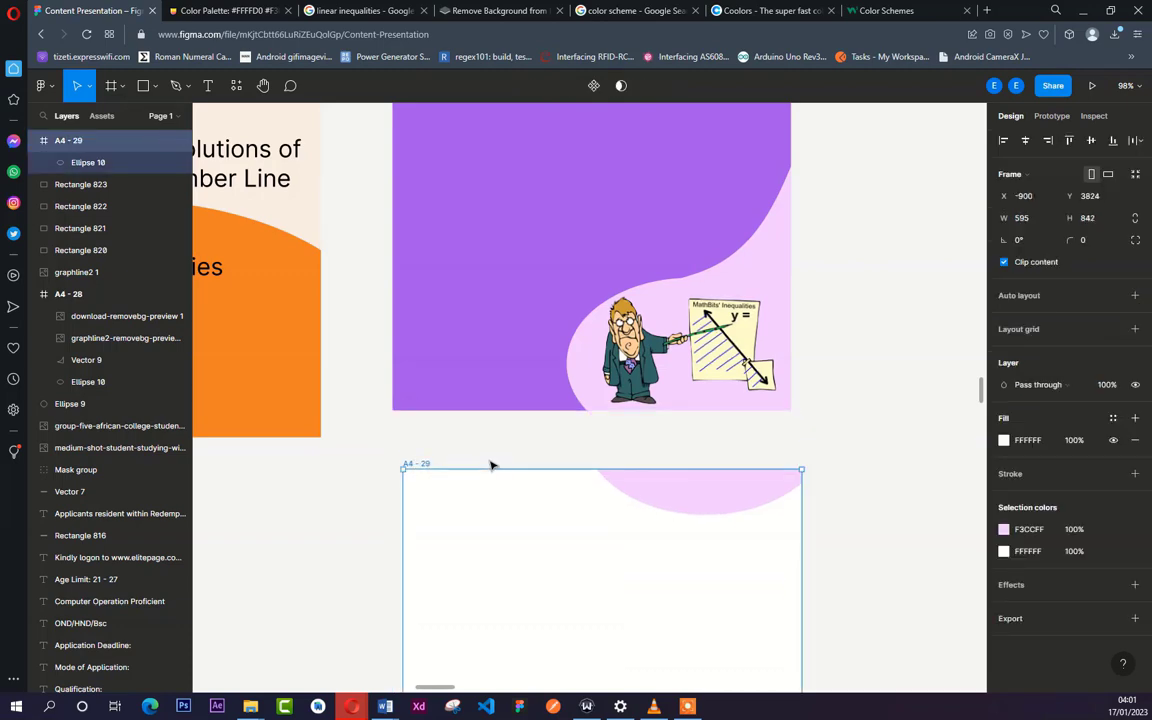
pyautogui.scroll(-10, 490, 465)
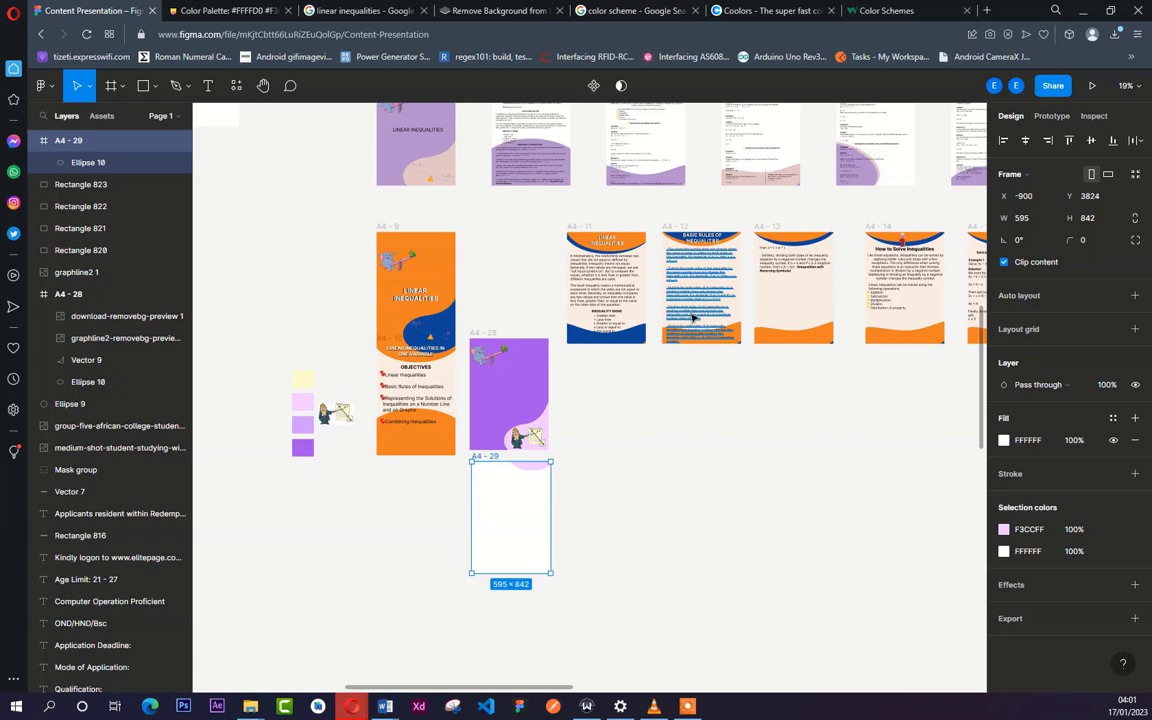
pyautogui.scroll(-2, 690, 312)
pyautogui.scroll(-3, 690, 318)
pyautogui.scroll(2, 660, 300)
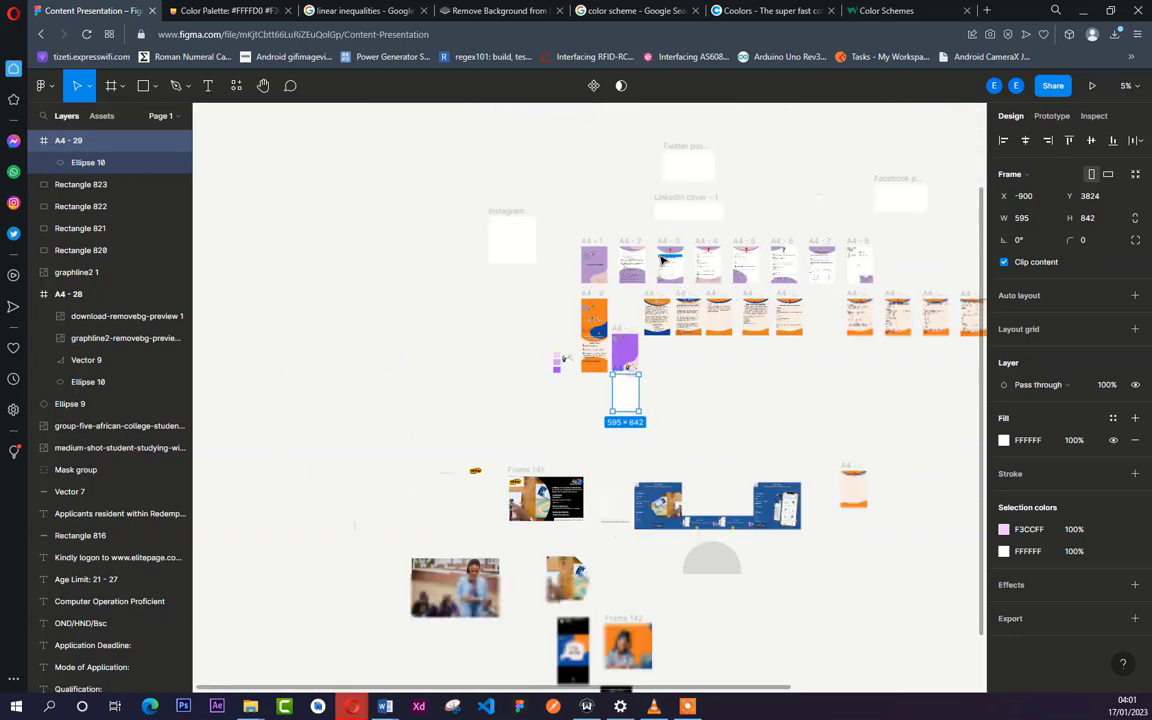
pyautogui.scroll(6, 620, 300)
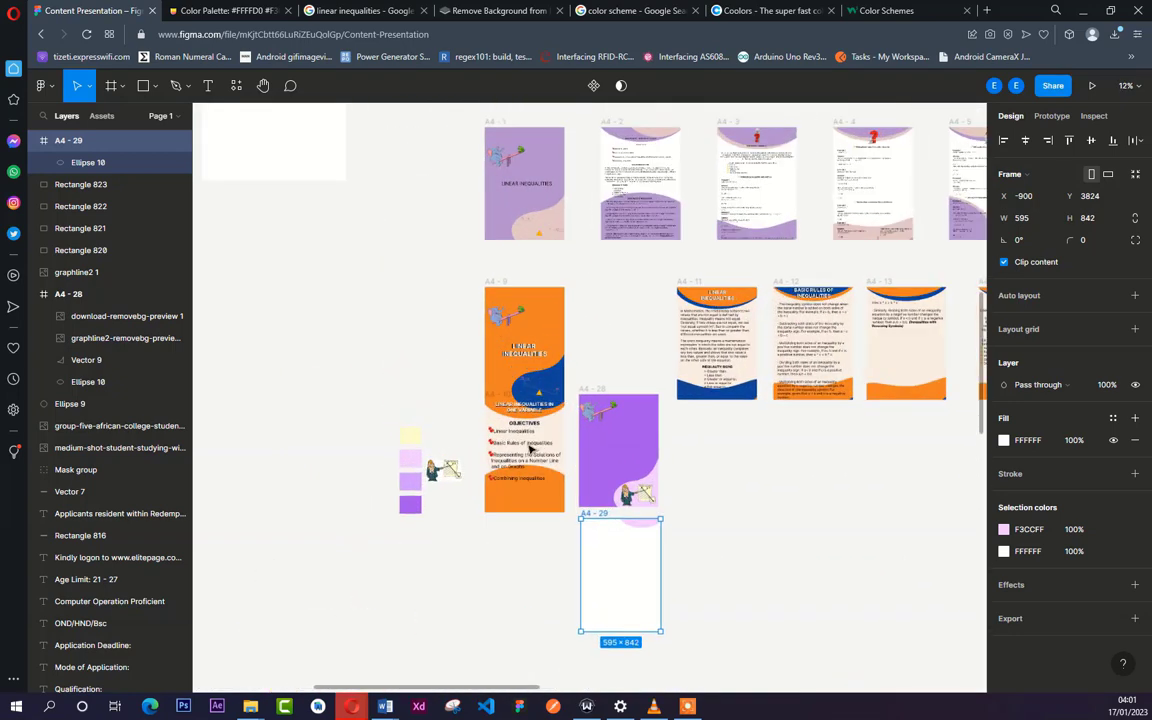
pyautogui.scroll(-4, 530, 450)
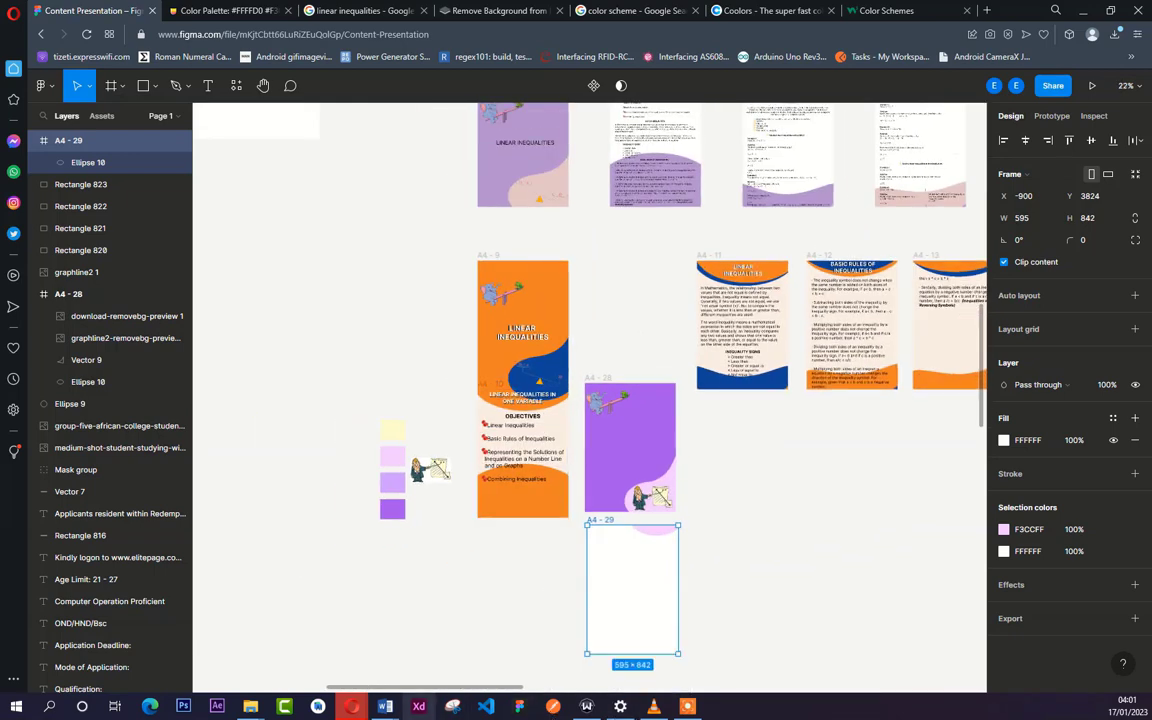
# - Switch to Document1 in Word and place the cursor at the end of its opening LINEAR INEQUALITIES heading
pyautogui.moveTo(396, 708)
pyautogui.click(535, 640)
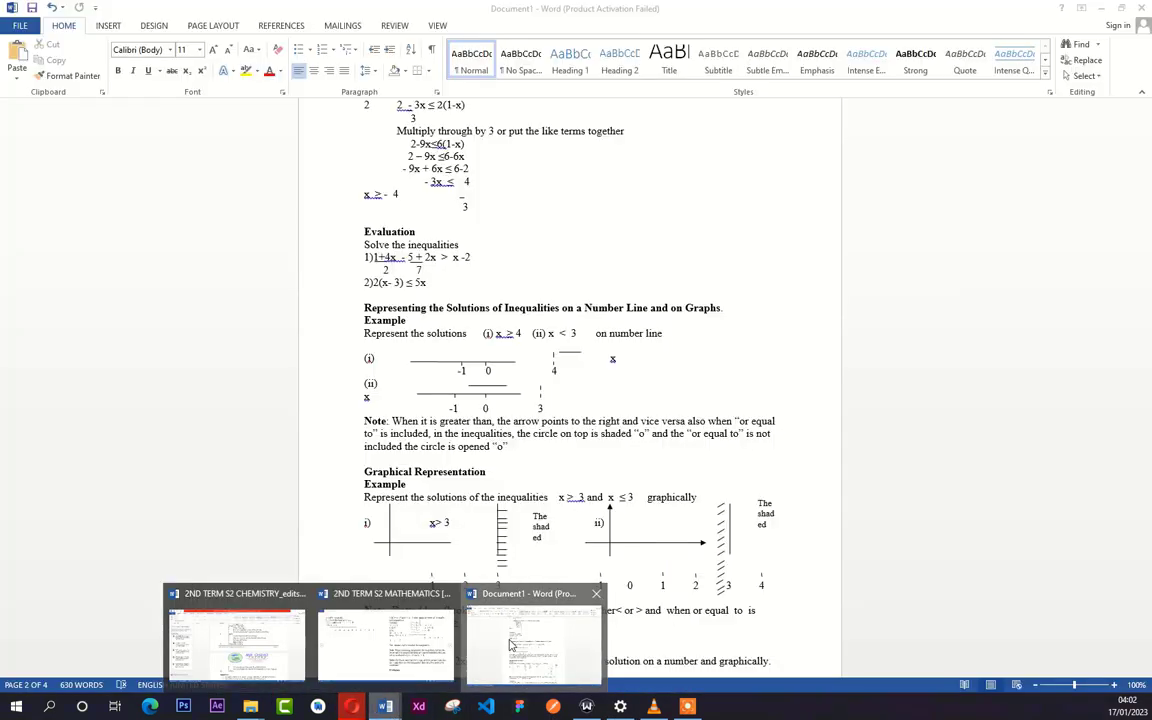
pyautogui.scroll(4, 533, 343)
pyautogui.scroll(12, 533, 343)
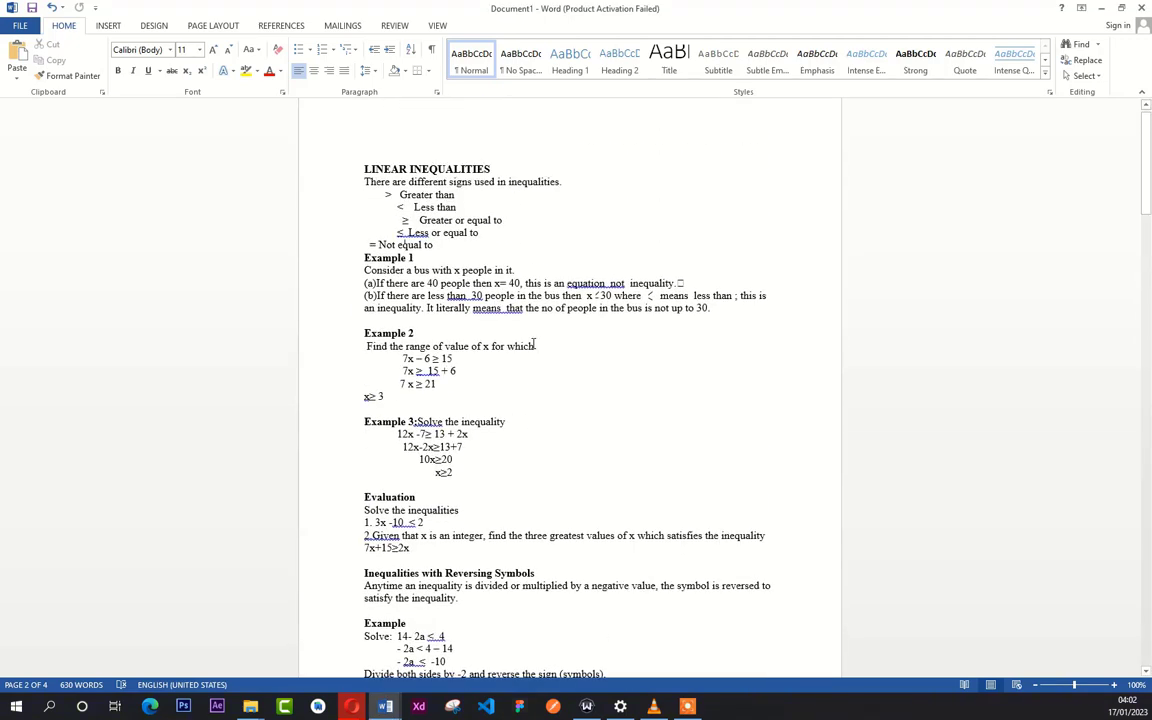
pyautogui.click(524, 181)
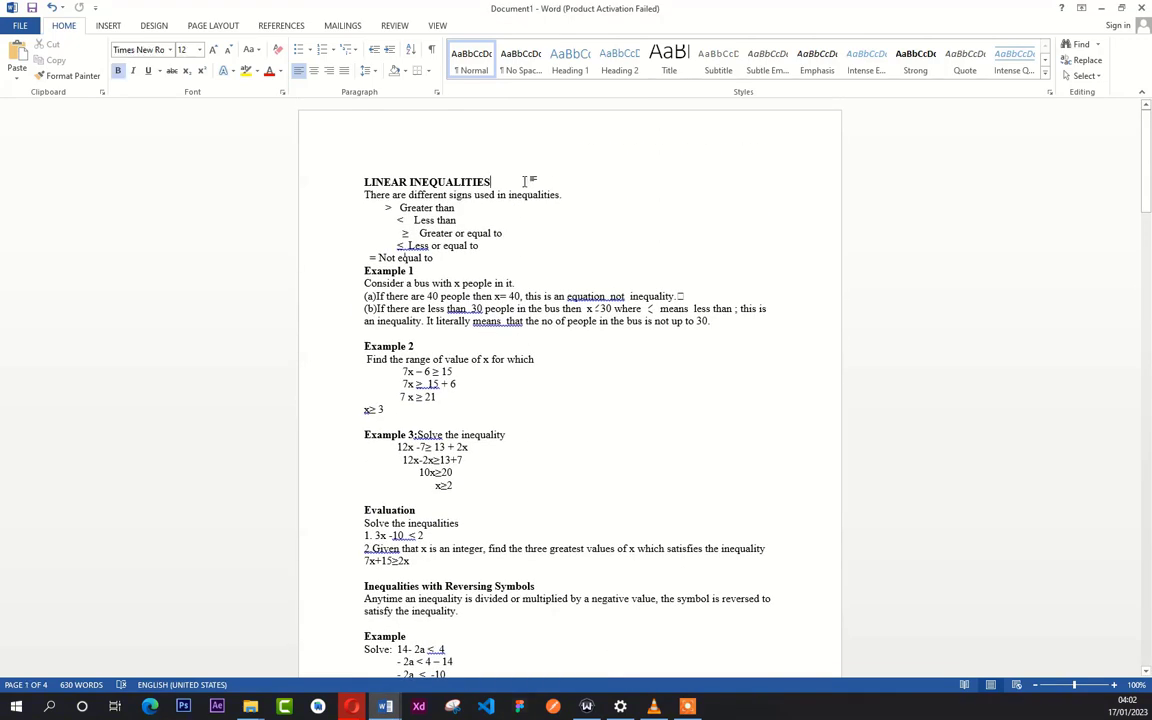
# - Check the week one topic and content in the 2ND TERM S2 MATHEMATICS document and return to Document1
pyautogui.moveTo(524, 181); pyautogui.dragTo(398, 203)
pyautogui.hotkey('alt', 'Tab')
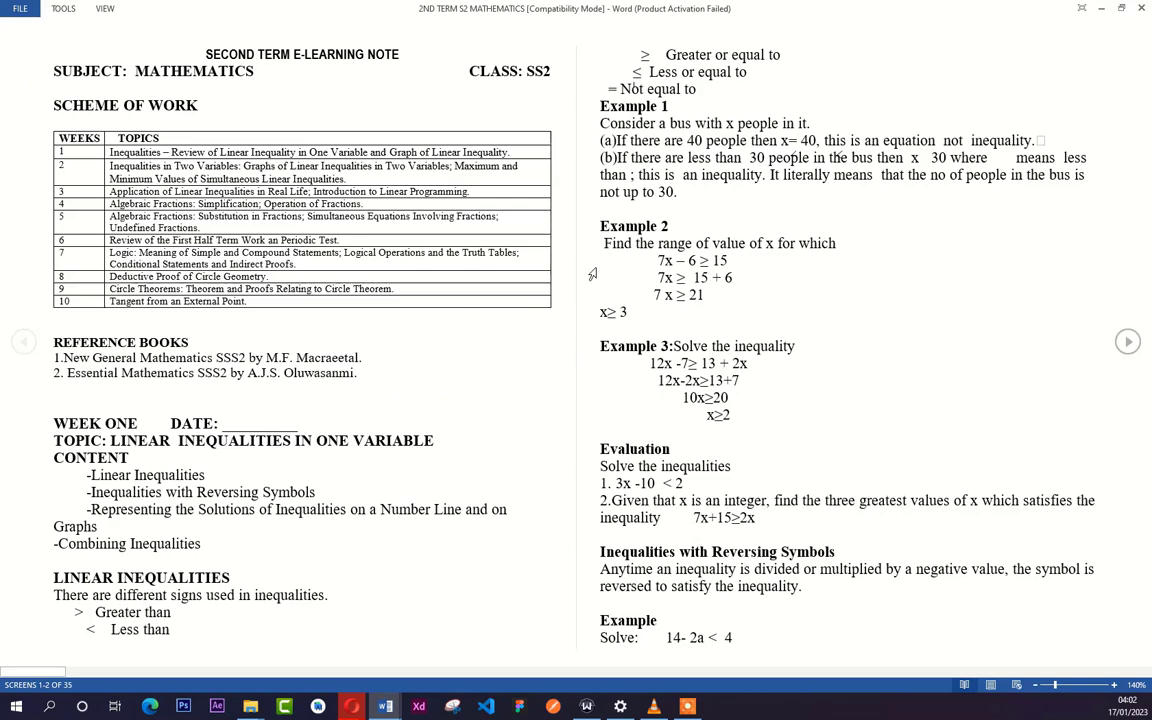
pyautogui.click(1100, 10)
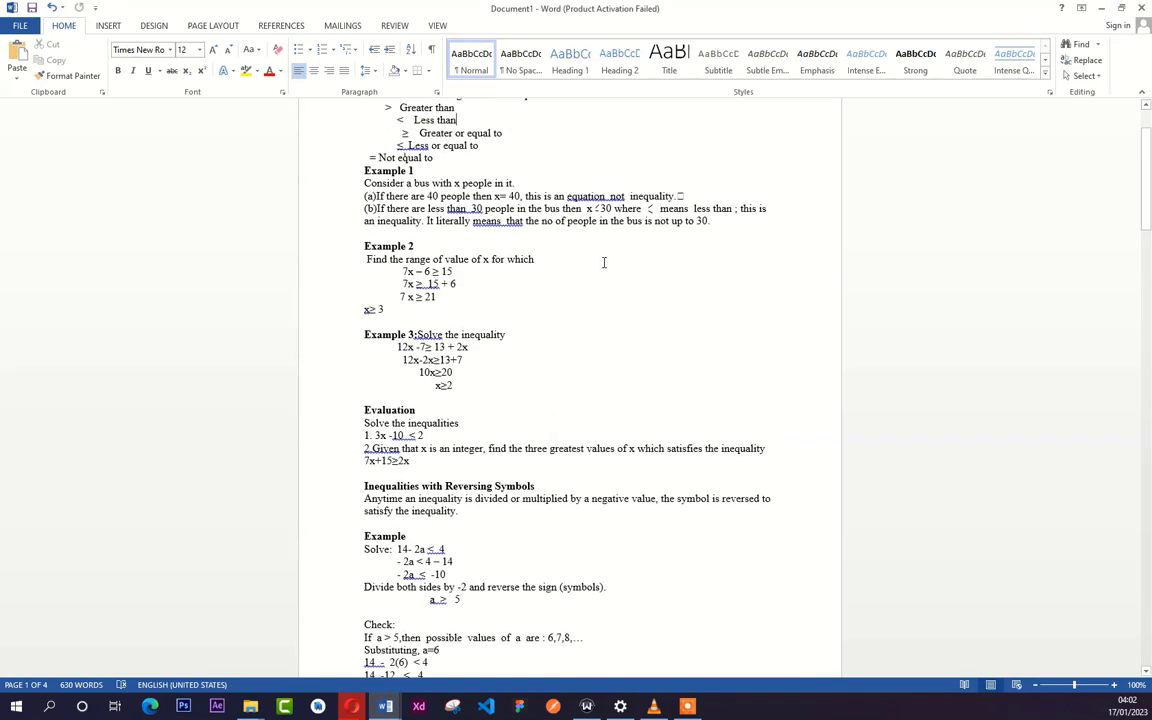
# - Remove the LINEAR INEQUALITIES heading from the start of Document1
pyautogui.scroll(3, 604, 262)
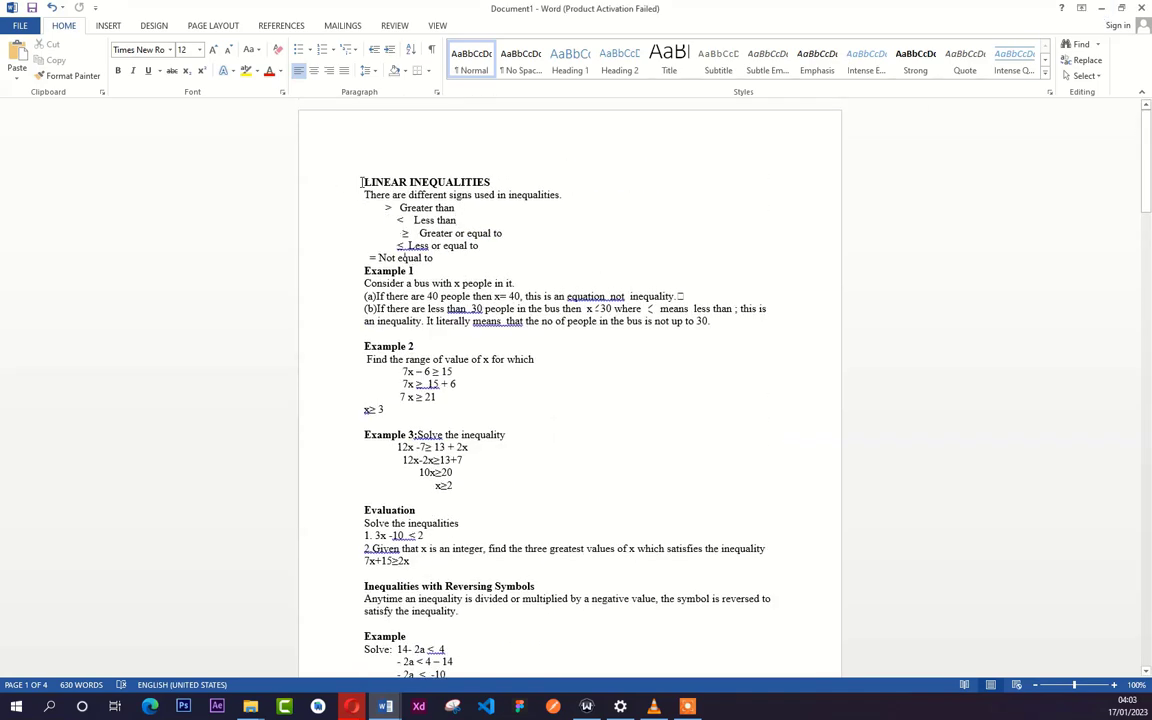
pyautogui.moveTo(388, 177); pyautogui.dragTo(535, 170)
pyautogui.hotkey('ctrl', 'c')
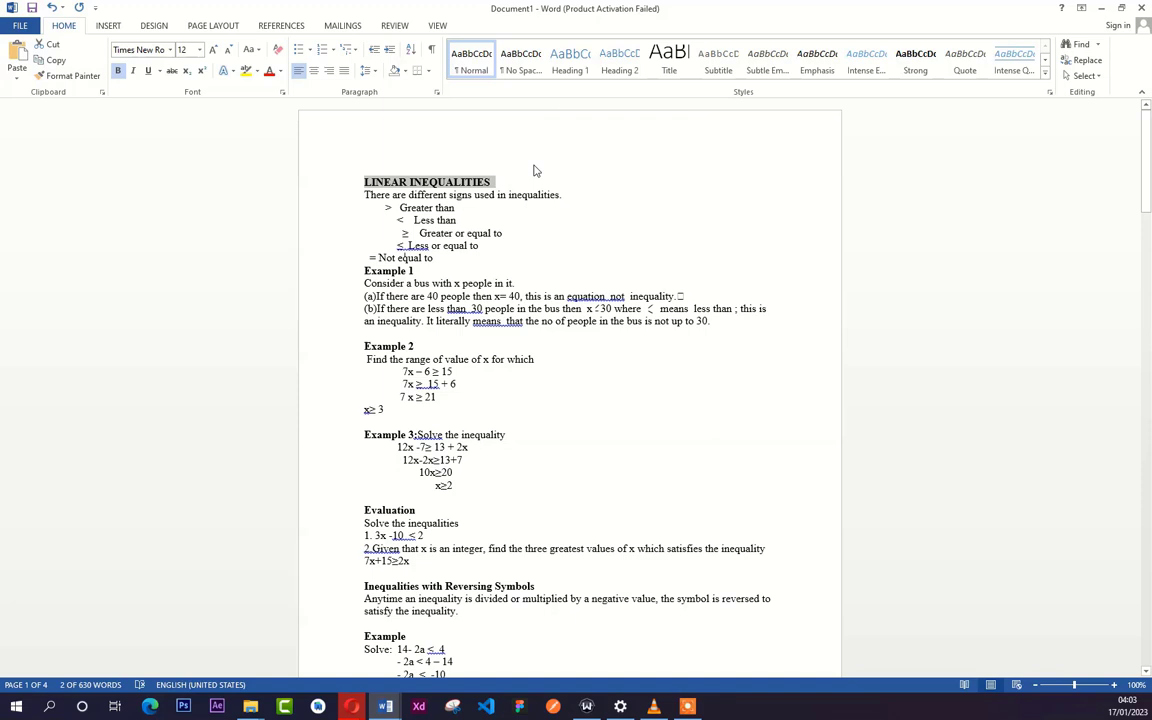
pyautogui.press('Delete')
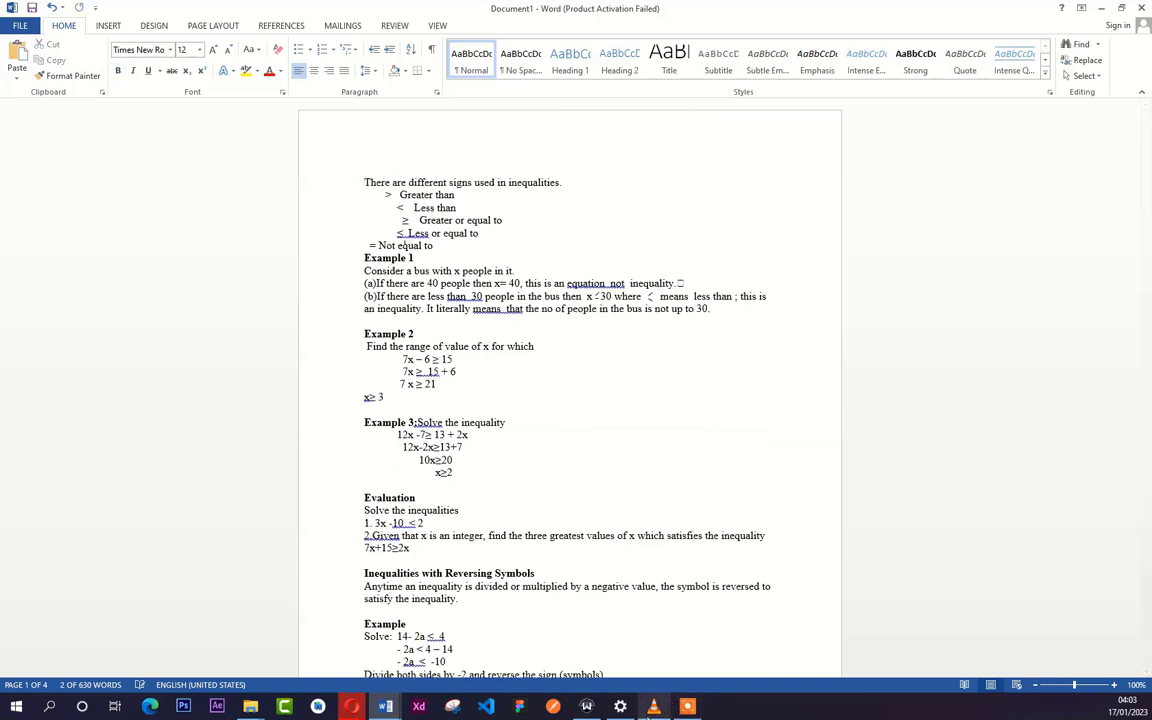
# - Switch to the Content Presentation file in Figma and paste LINEAR INEQUALITIES as a new text on the empty canvas beside the purple page
pyautogui.moveTo(349, 708)
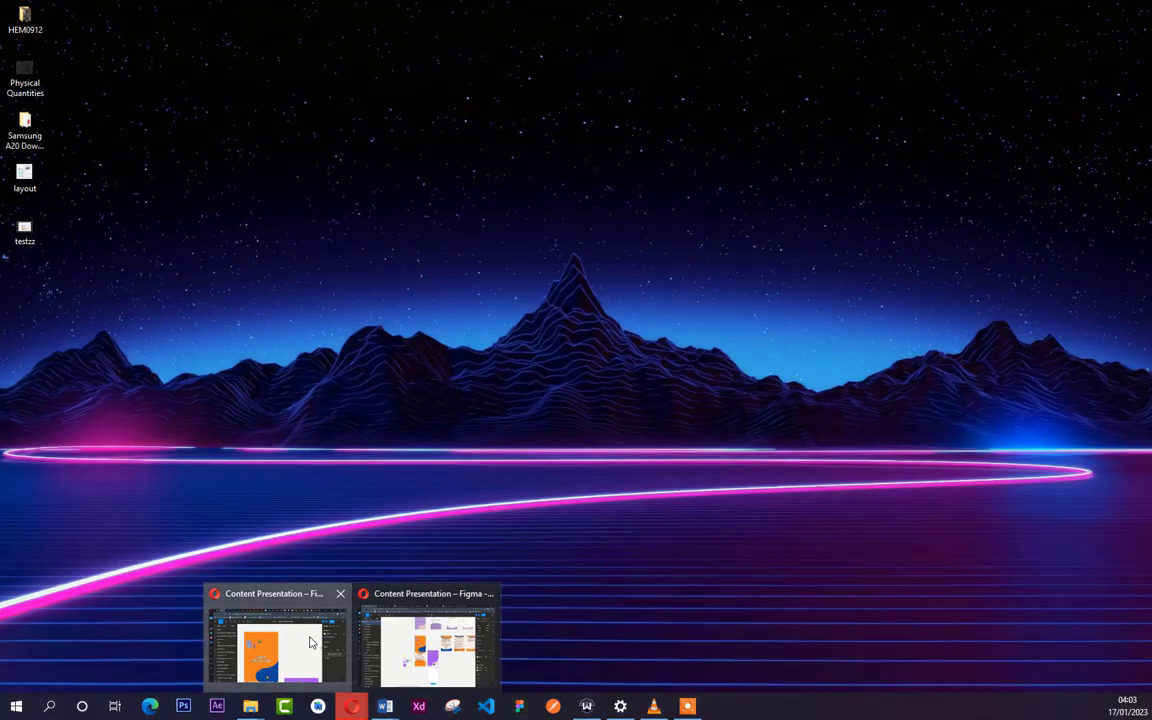
pyautogui.click(312, 637)
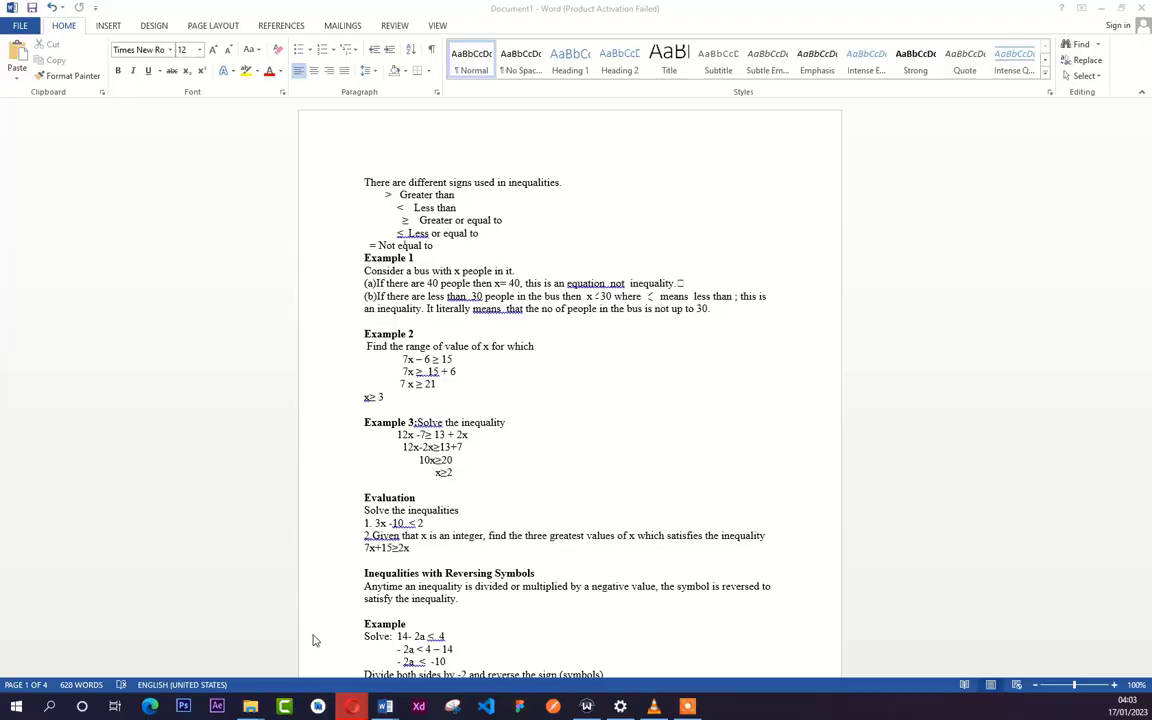
pyautogui.moveTo(363, 708)
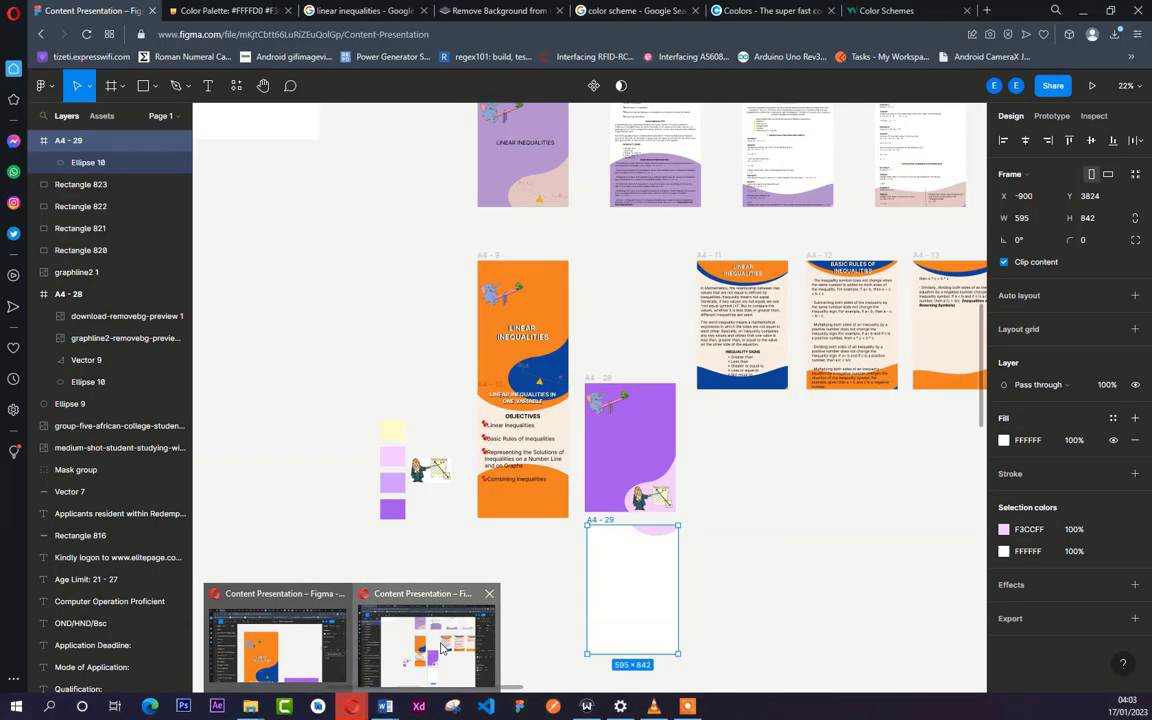
pyautogui.click(441, 648)
pyautogui.keyDown('ctrl'); pyautogui.scroll(5, 609, 576); pyautogui.keyUp('ctrl')
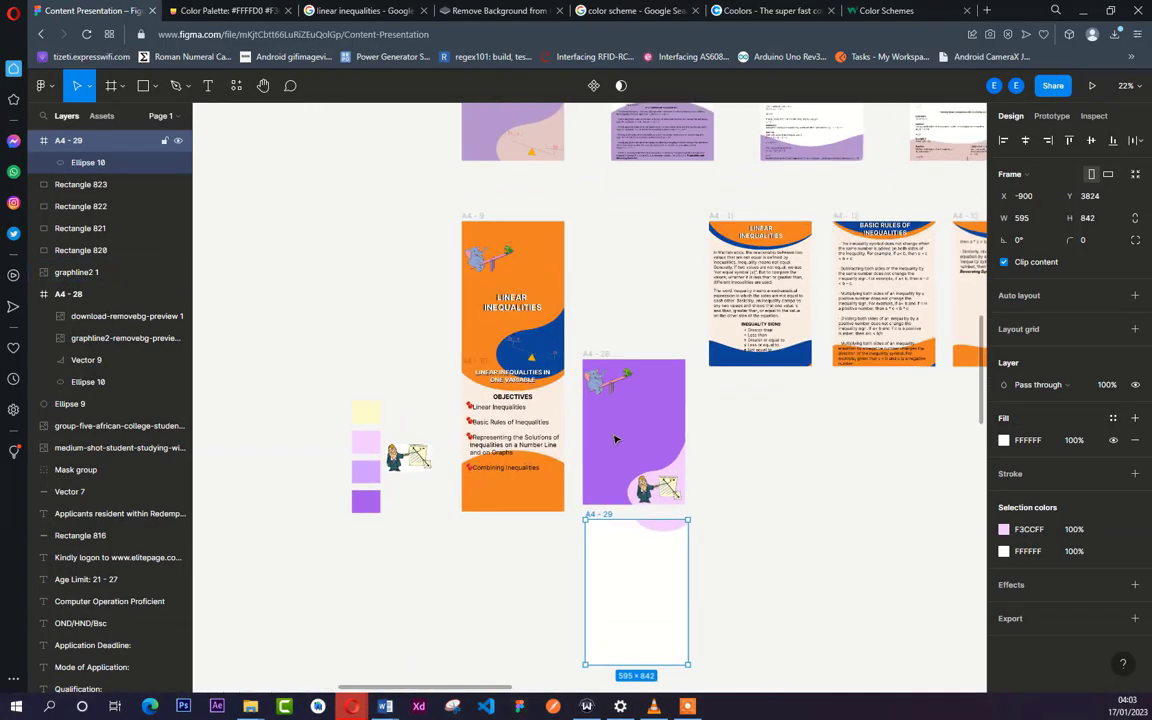
pyautogui.click(208, 88)
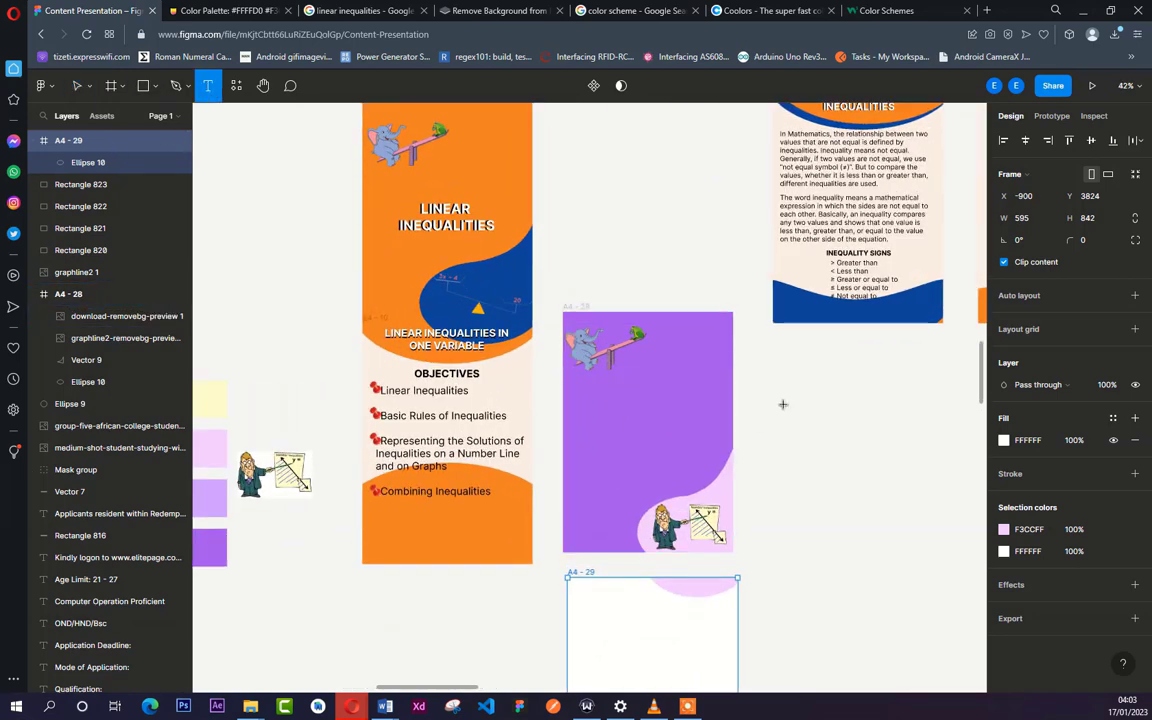
pyautogui.click(848, 437)
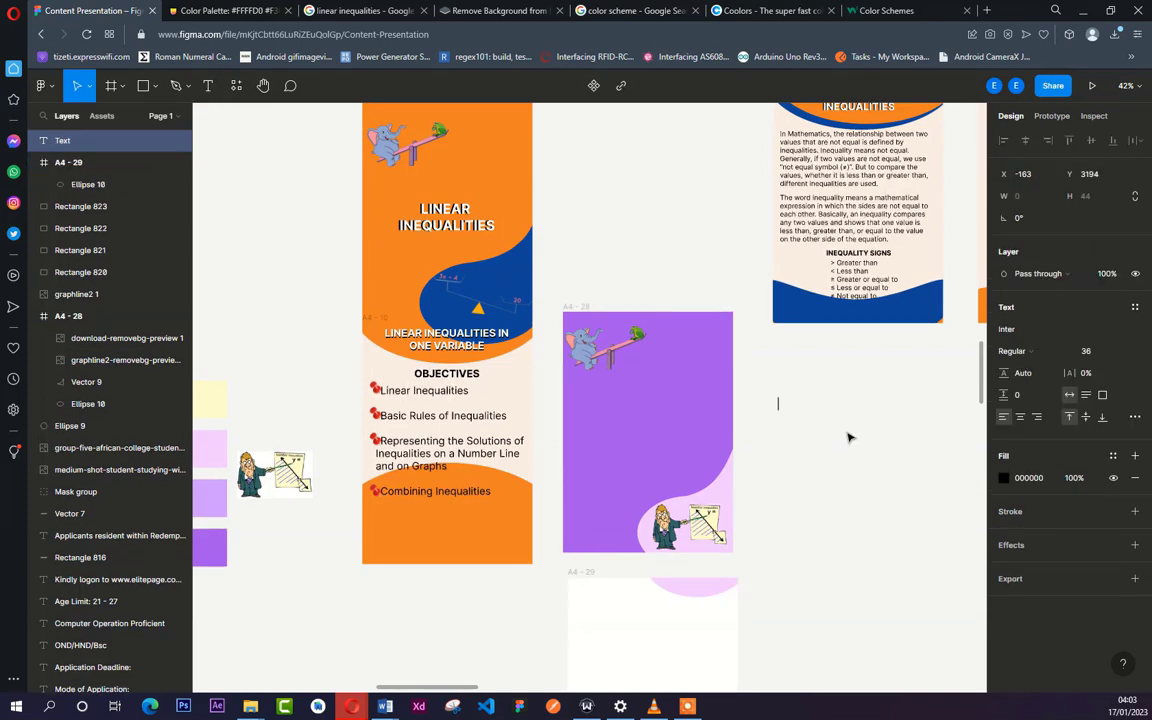
pyautogui.hotkey('ctrl', 'v')
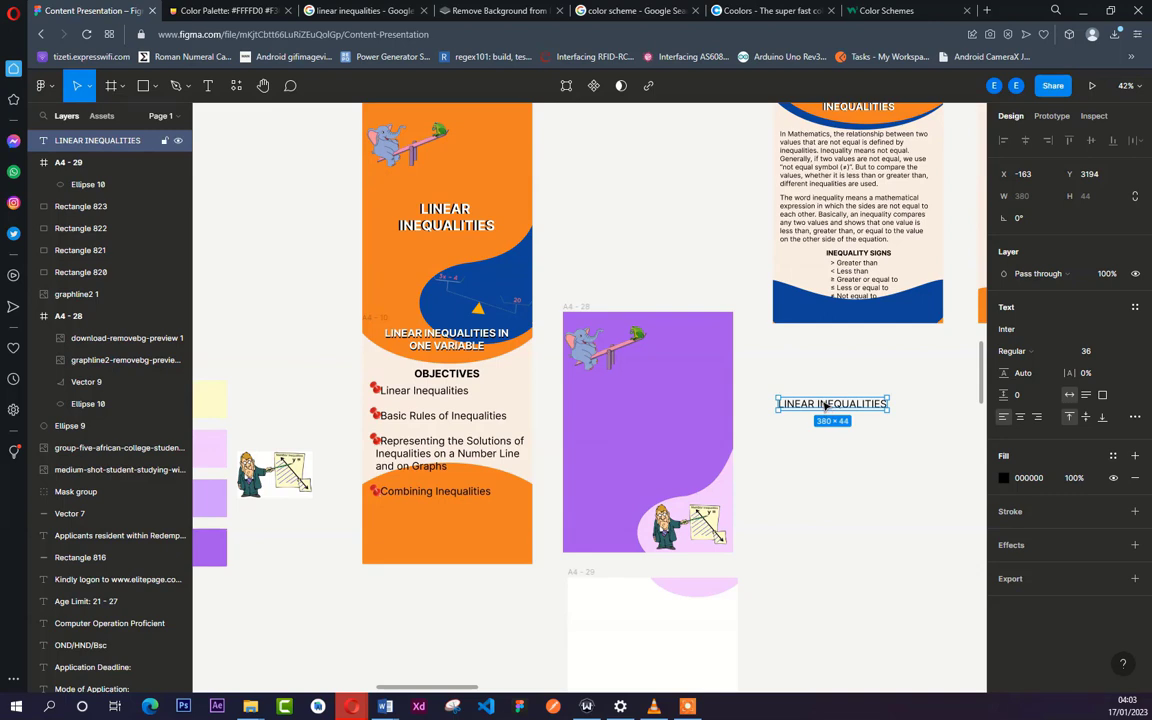
# - Set the font of the new LINEAR INEQUALITIES text to Roboto
pyautogui.click(1050, 330)
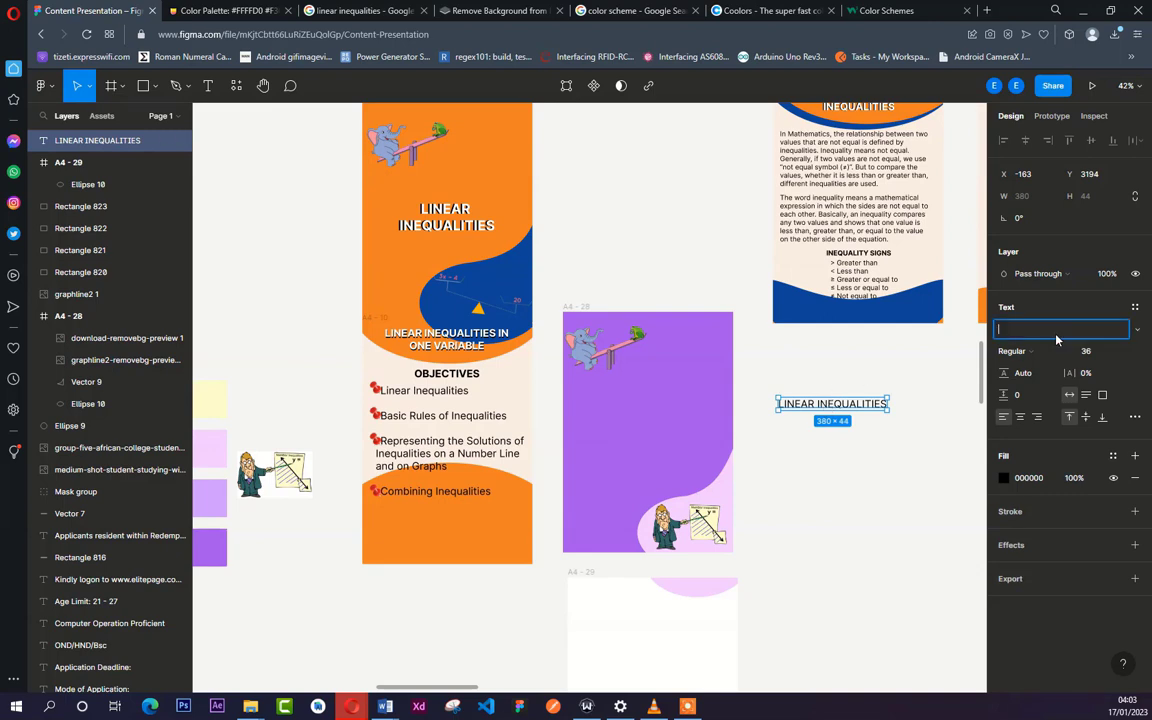
pyautogui.write('Road Rage')
pyautogui.write('b')
pyautogui.press('Return')
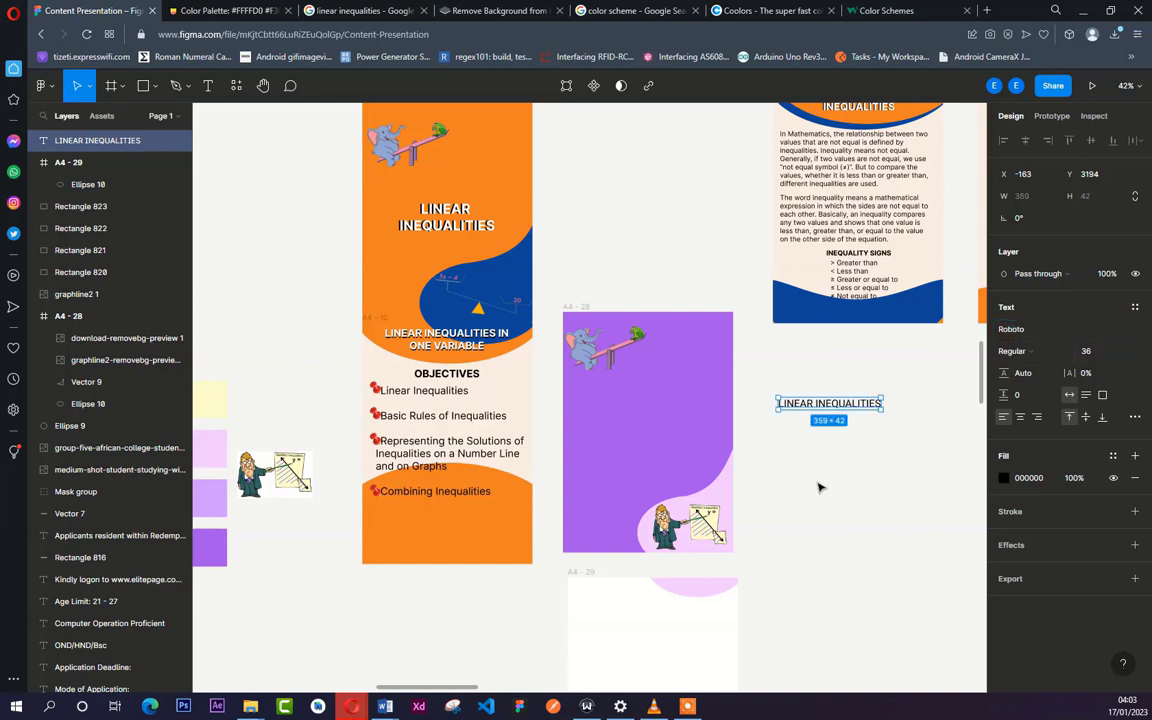
# - Move the LINEAR INEQUALITIES text onto the purple A4 - 28 page at X 128, Y 286, below the seesaw picture
pyautogui.click(841, 386)
pyautogui.moveTo(847, 408); pyautogui.dragTo(669, 407)
pyautogui.moveTo(742, 431); pyautogui.dragTo(705, 437)
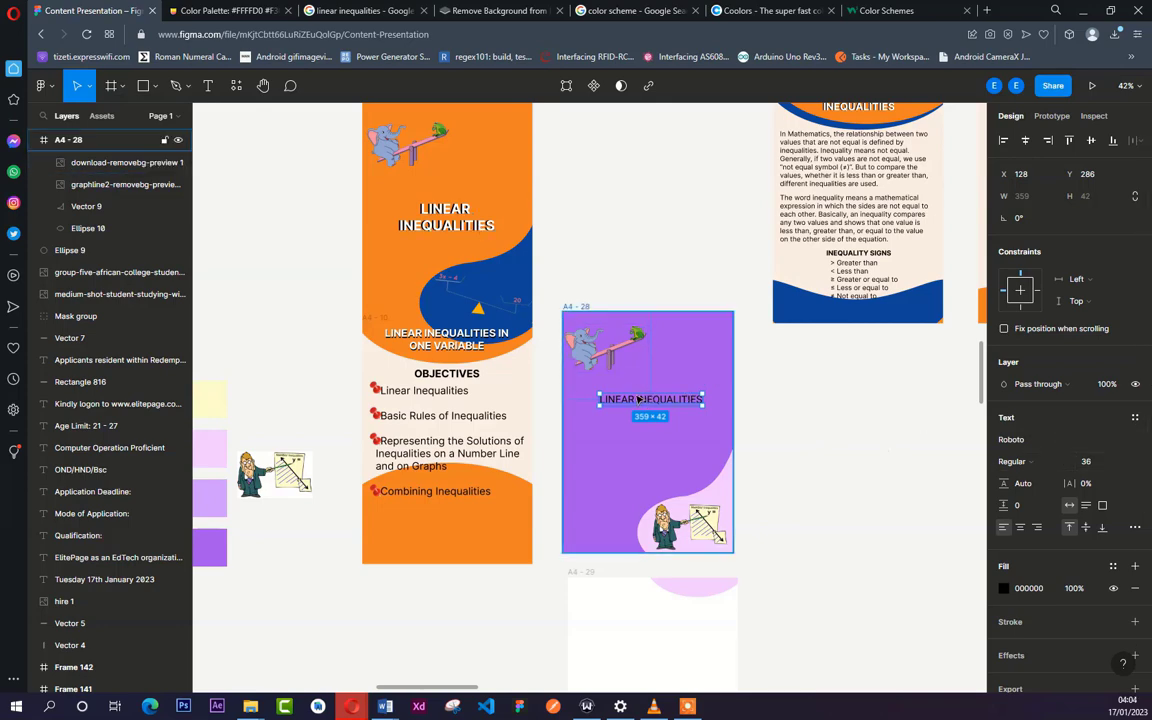
# - Set the weight of the LINEAR INEQUALITIES heading on the purple page to ExtraBold
pyautogui.scroll(3, 640, 400)
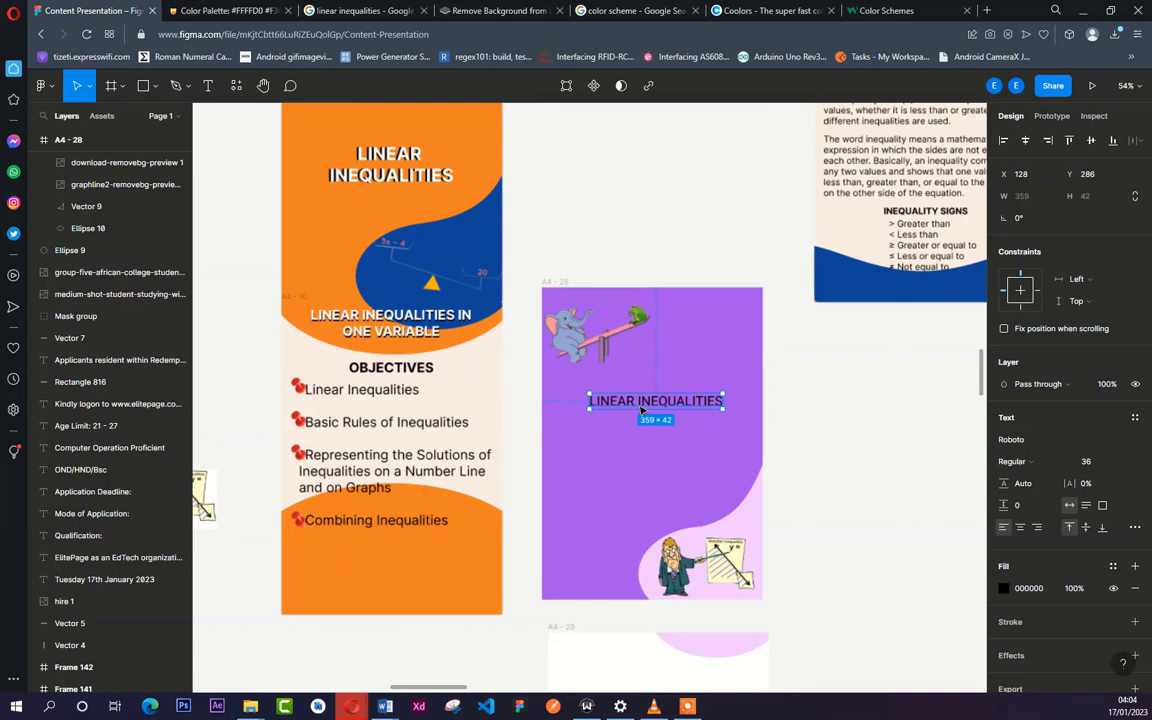
pyautogui.scroll(2, 641, 410)
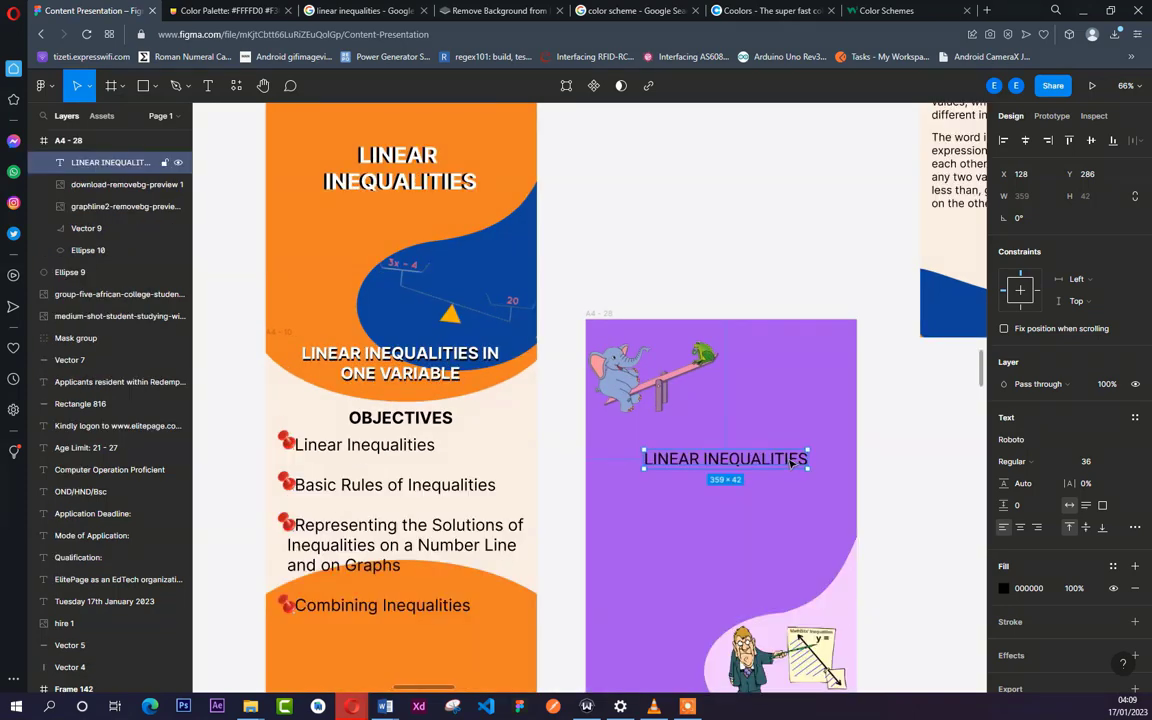
pyautogui.click(1030, 463)
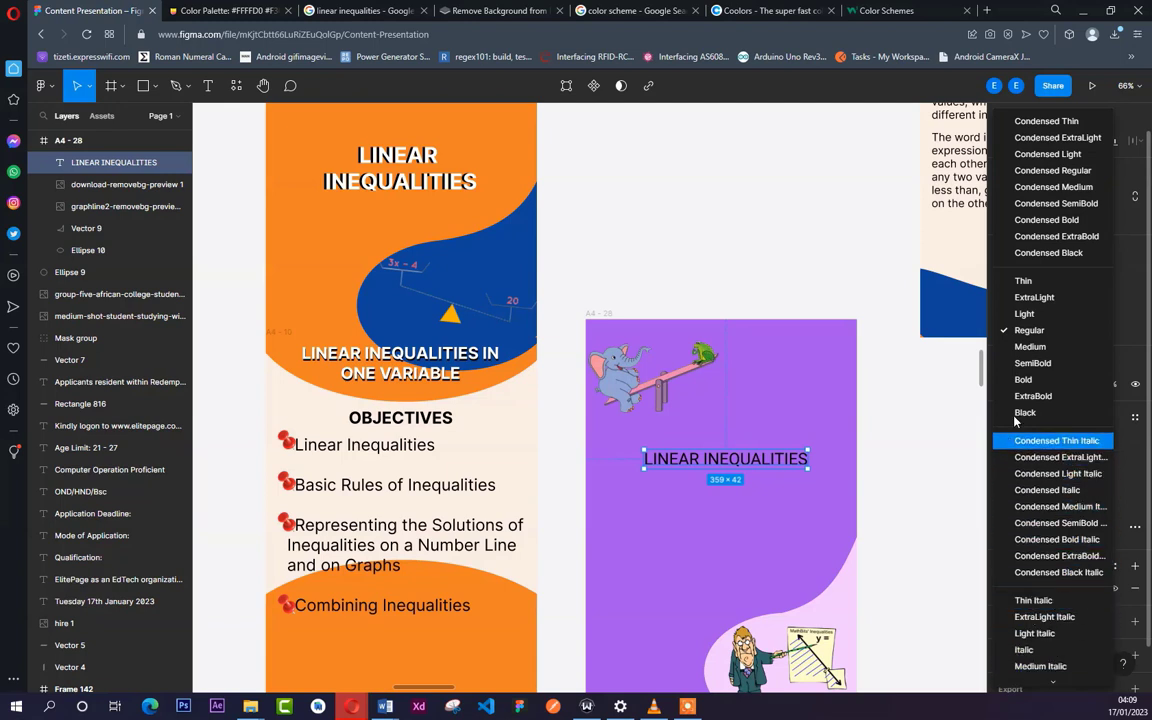
pyautogui.click(1023, 381)
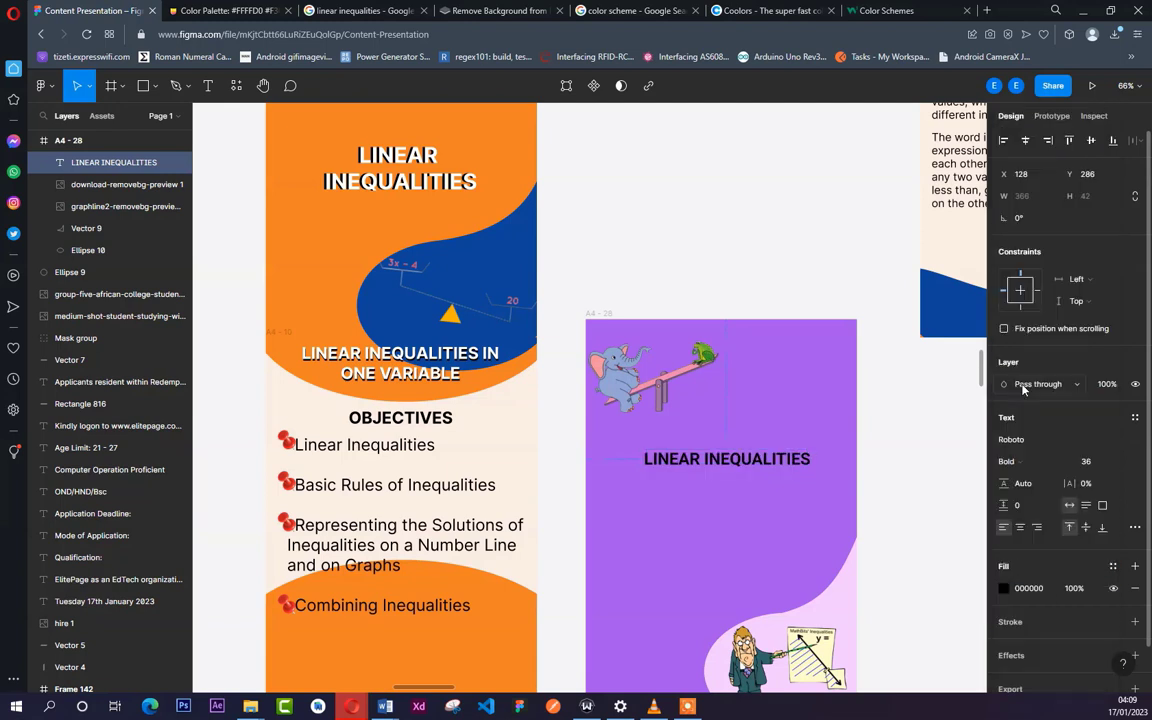
pyautogui.click(1025, 463)
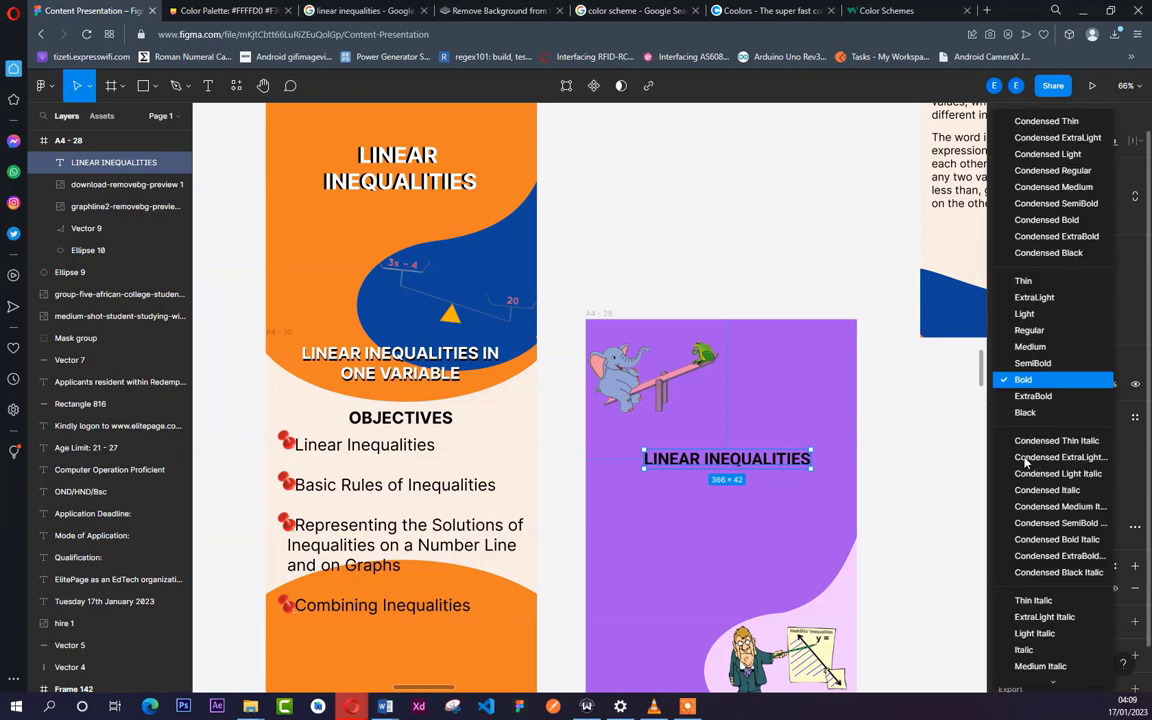
pyautogui.click(1036, 397)
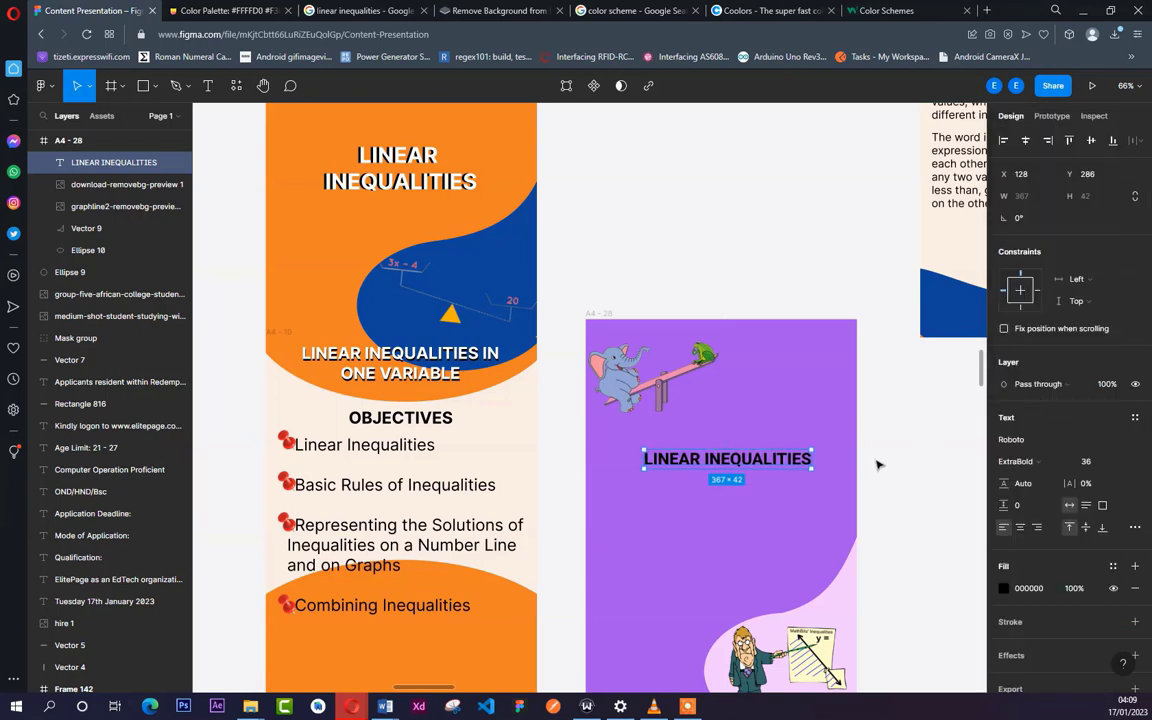
pyautogui.press('Escape')
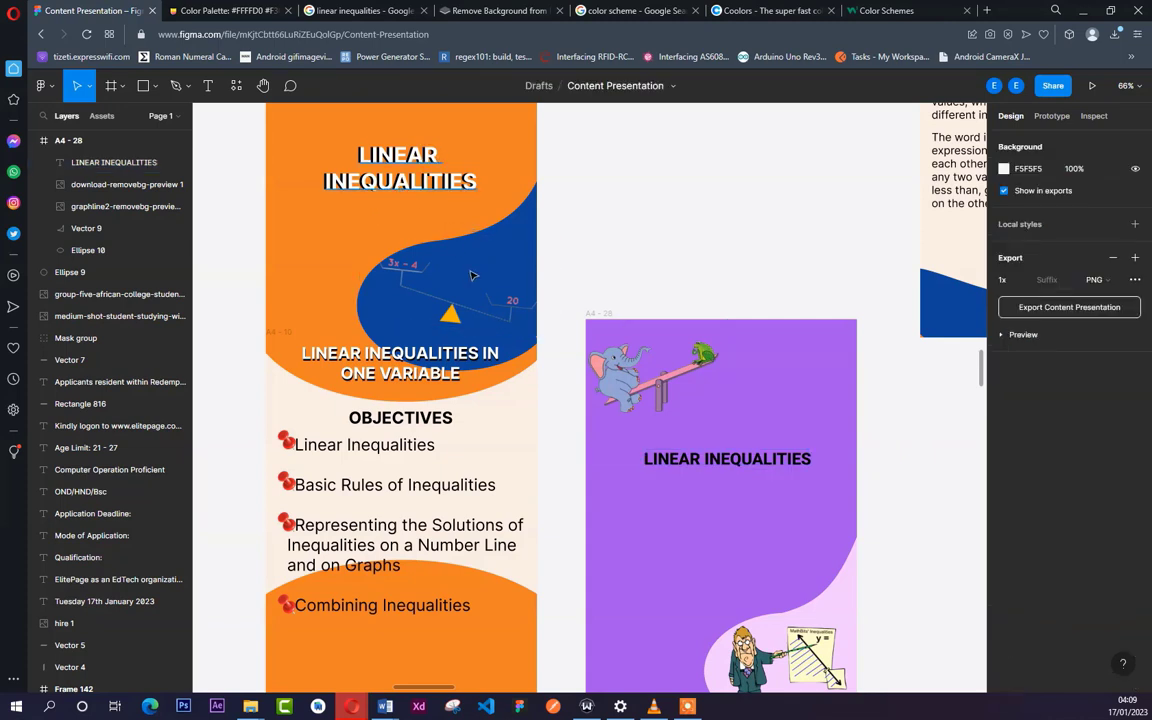
# - Duplicate the heading just below the original at X 149, Y 336 and fill the copy with white FFFFFF
pyautogui.click(752, 468)
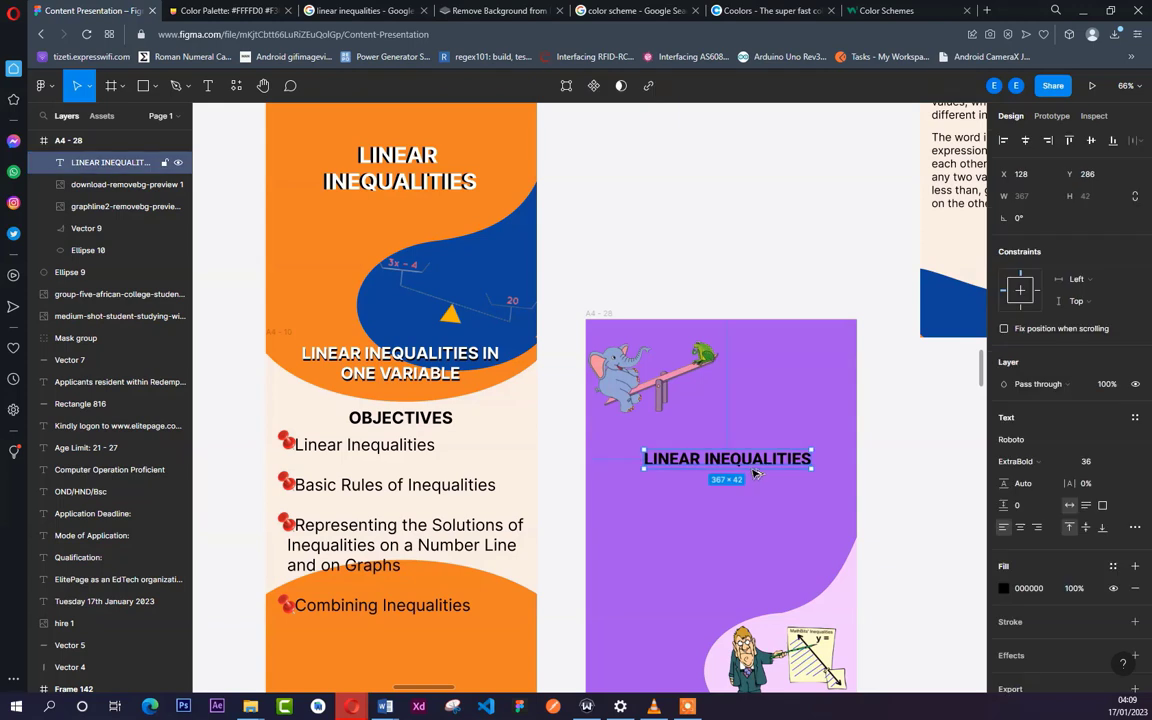
pyautogui.moveTo(762, 483); pyautogui.dragTo(771, 506)
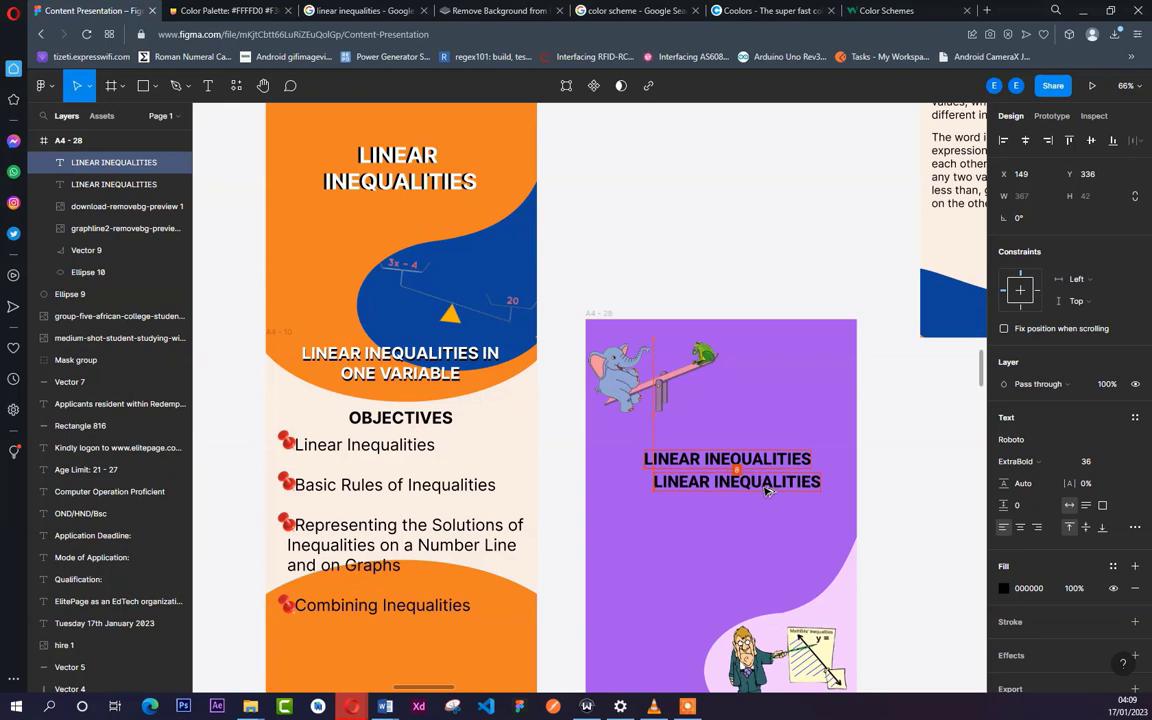
pyautogui.click(1004, 590)
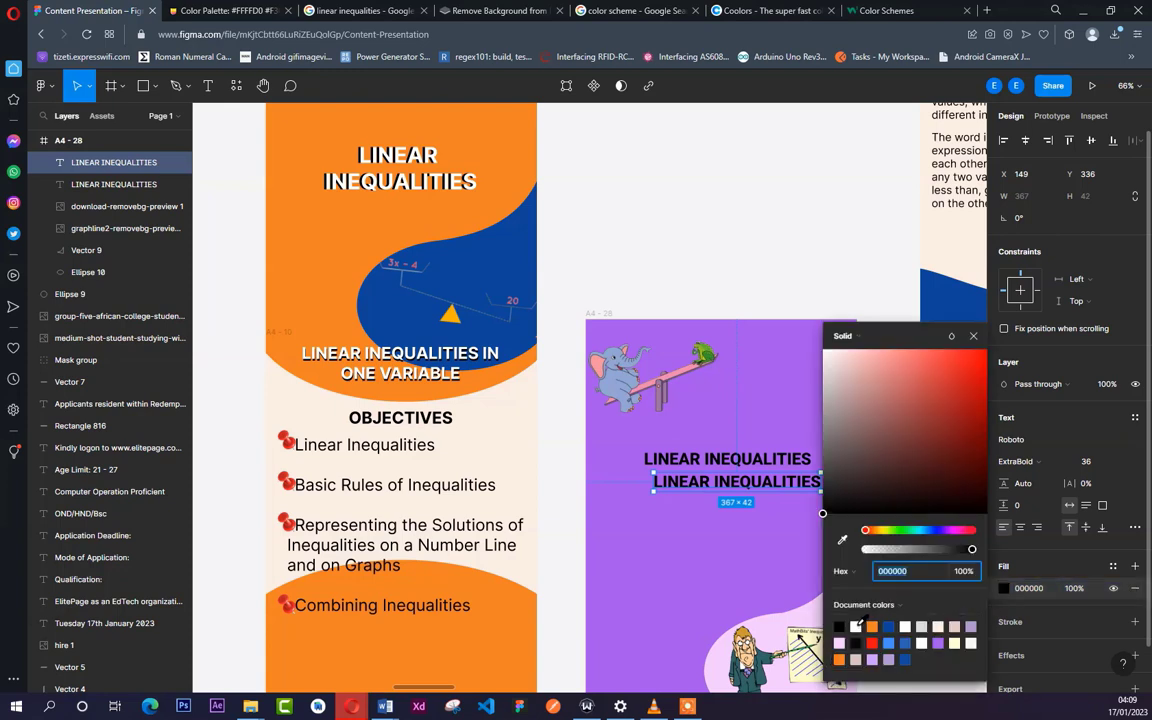
pyautogui.click(856, 625)
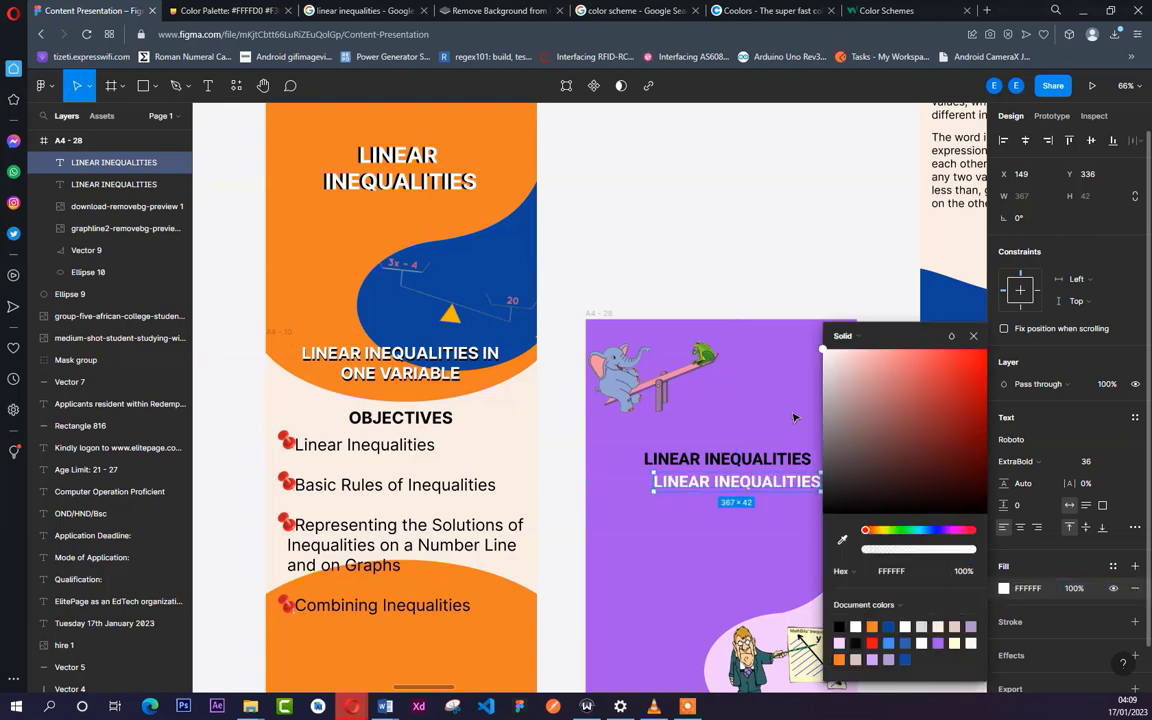
pyautogui.click(798, 371)
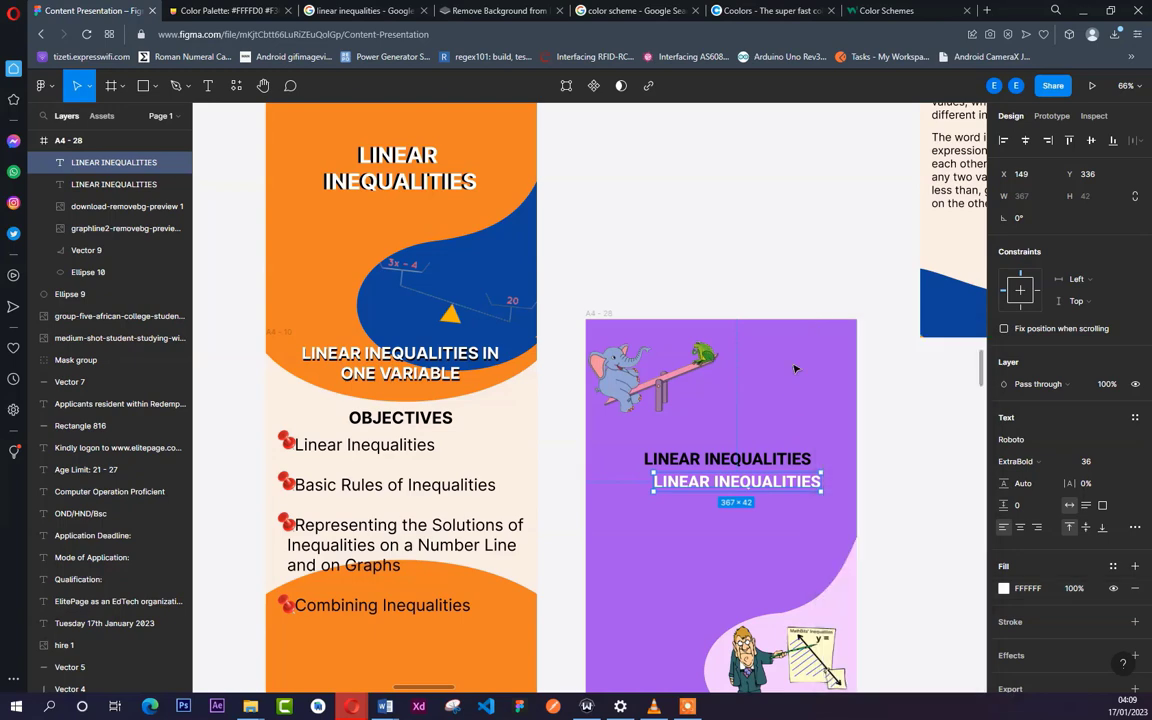
pyautogui.click(656, 426)
# - Move the white heading copy over the black one to X 133, Y 286, slightly offset to create a shadow effect
pyautogui.keyDown('ctrl'); pyautogui.scroll(3, 692, 475); pyautogui.keyUp('ctrl')
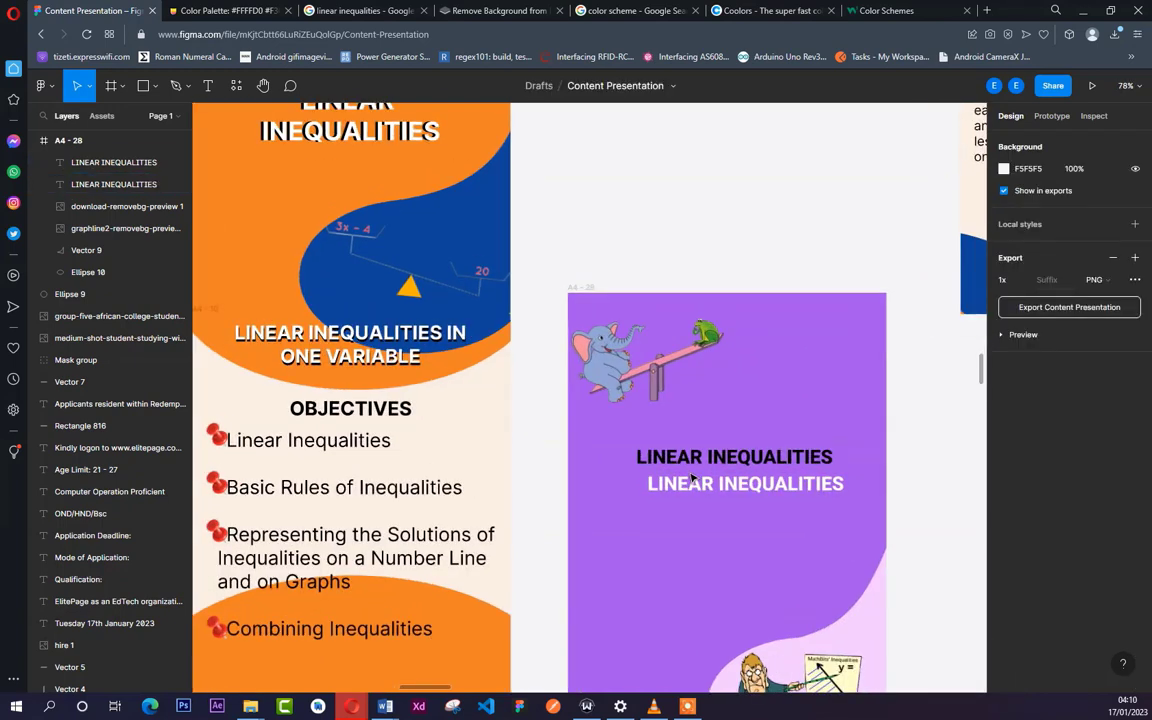
pyautogui.keyDown('ctrl'); pyautogui.scroll(2, 696, 480); pyautogui.keyUp('ctrl')
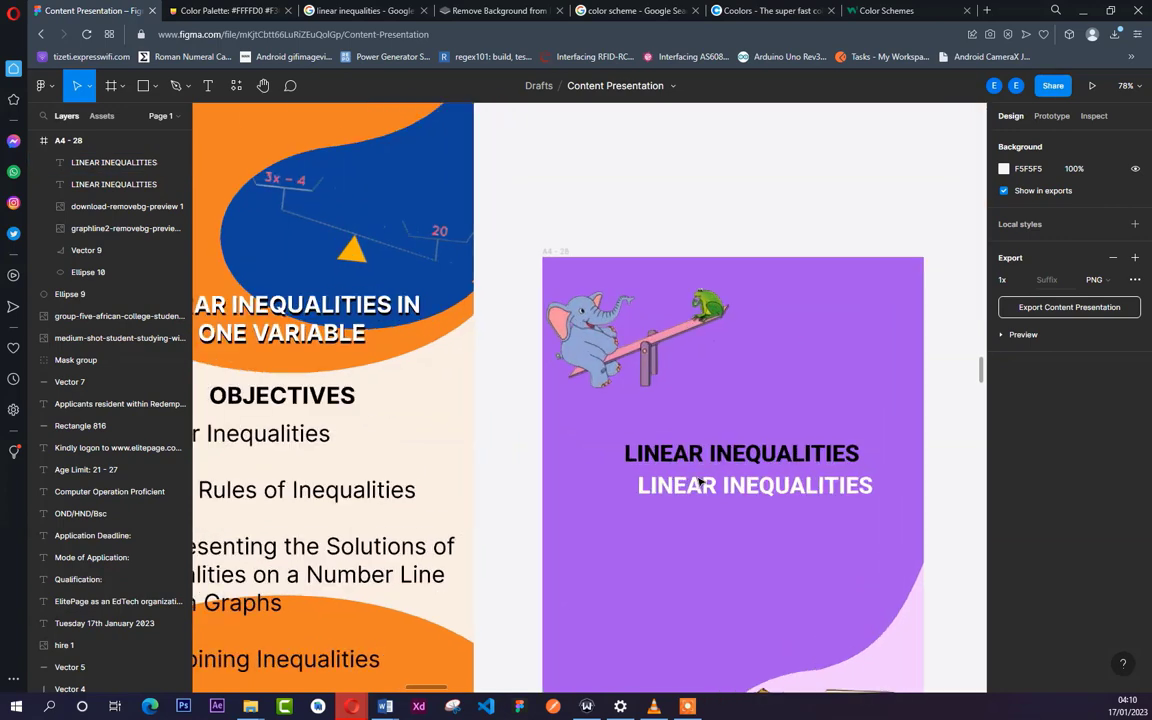
pyautogui.keyDown('ctrl'); pyautogui.scroll(5, 701, 482); pyautogui.keyUp('ctrl')
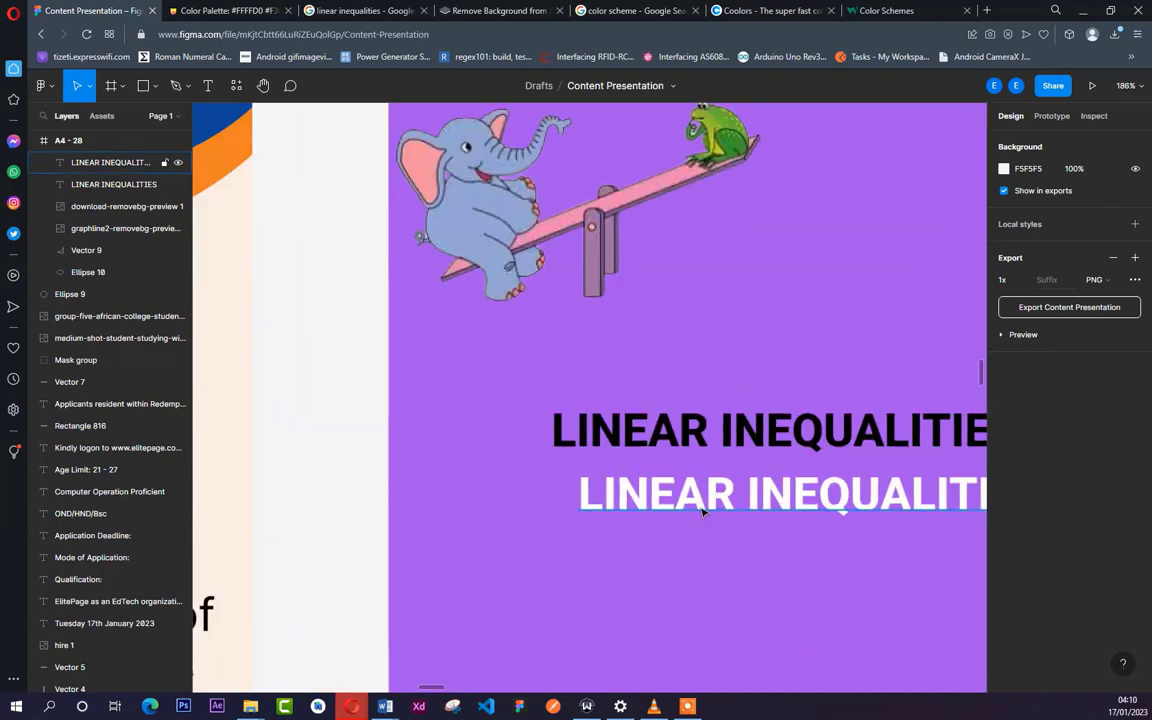
pyautogui.click(691, 476)
pyautogui.moveTo(704, 498); pyautogui.dragTo(683, 443)
pyautogui.keyDown('ctrl'); pyautogui.scroll(-5, 683, 443); pyautogui.keyUp('ctrl')
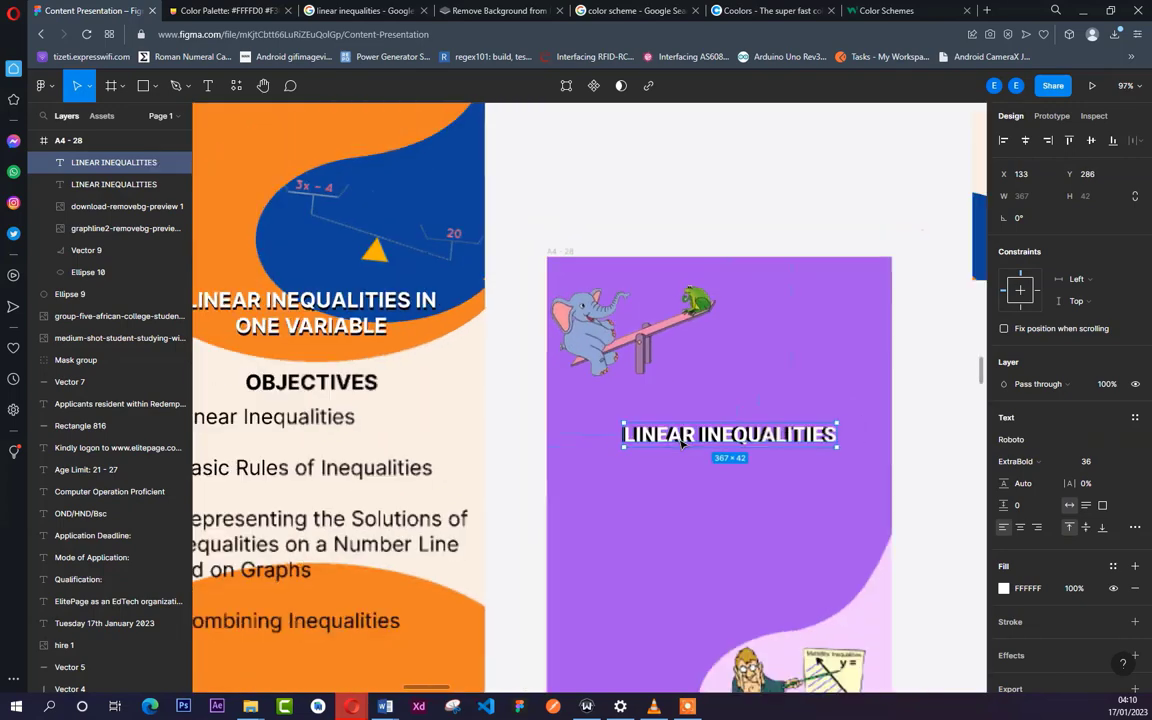
pyautogui.keyDown('ctrl'); pyautogui.scroll(-4, 360, 165); pyautogui.keyUp('ctrl')
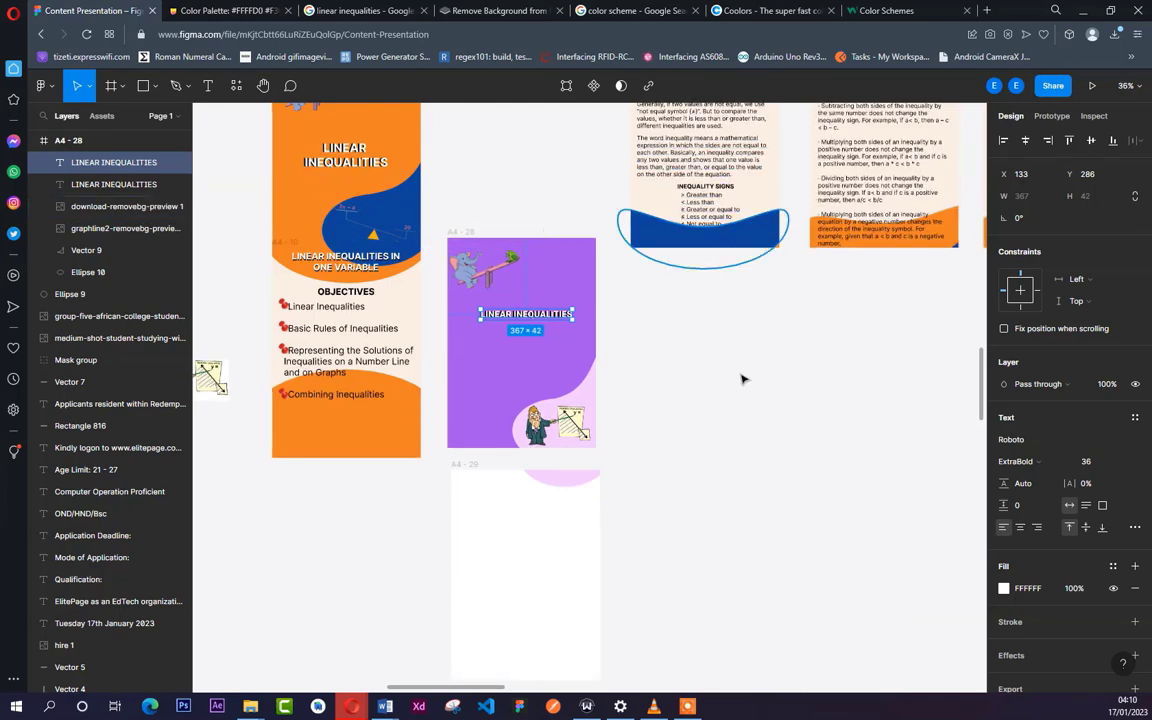
# - Switch to Document1 in Word and remove the opening passage on inequality signs, from "There are different signs" through "Not equal to"
pyautogui.moveTo(398, 695)
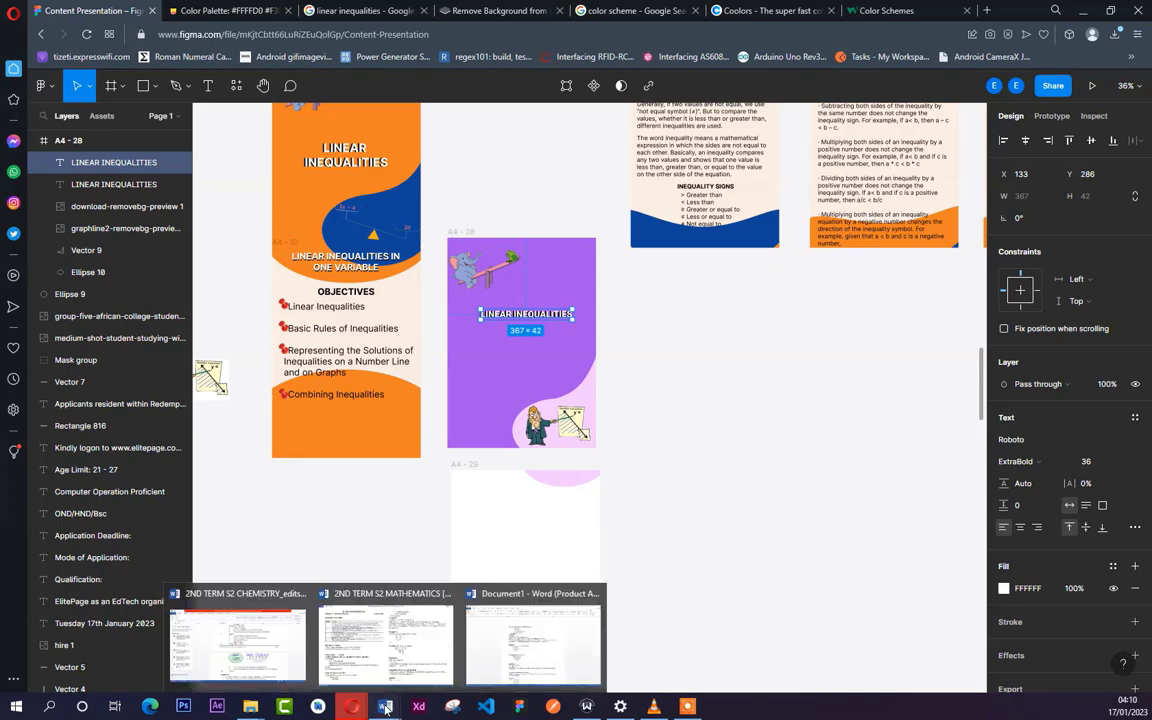
pyautogui.moveTo(496, 651)
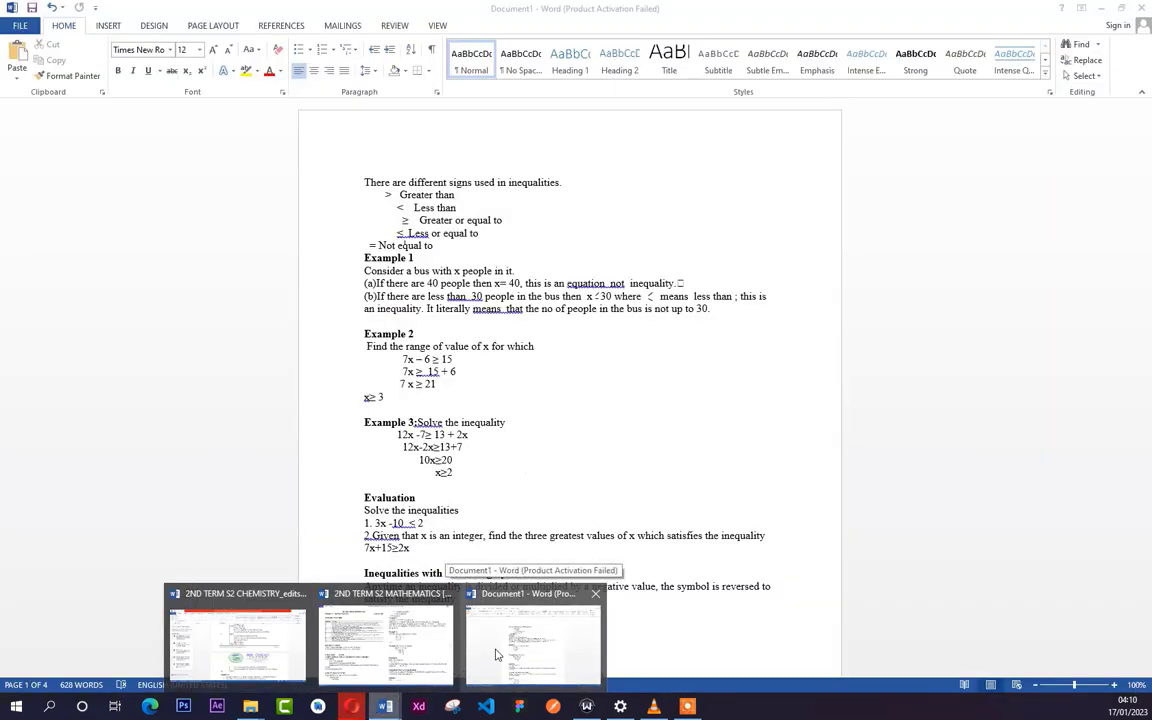
pyautogui.click(496, 655)
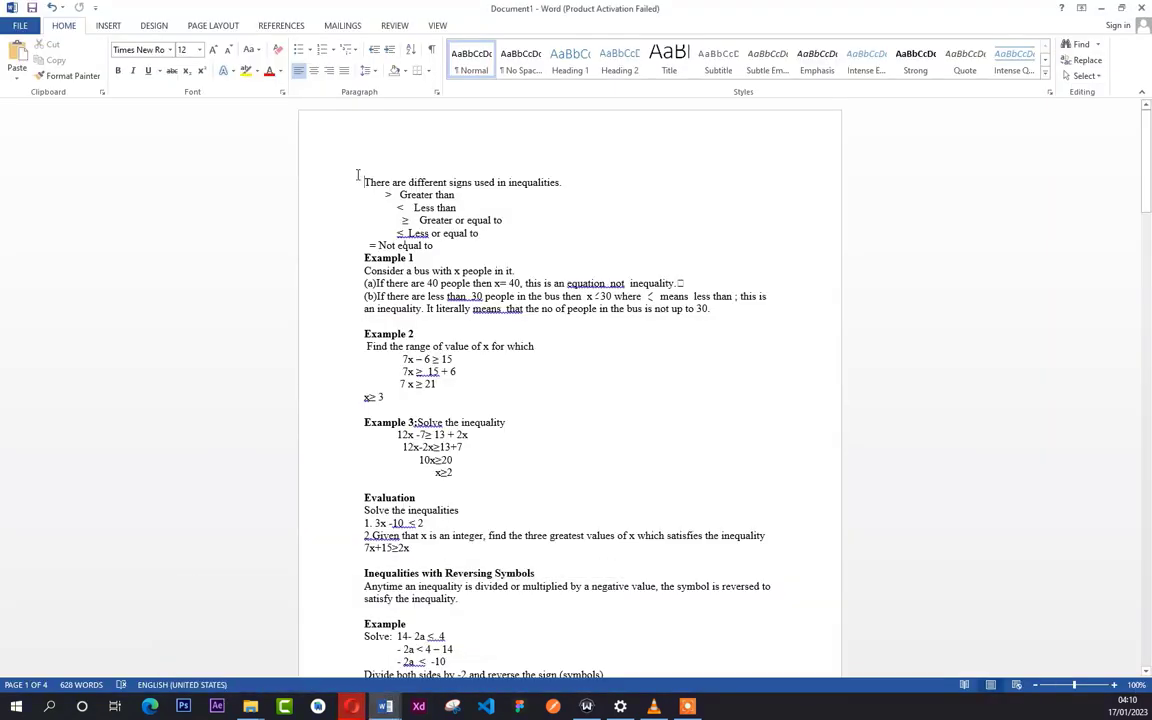
pyautogui.moveTo(365, 180); pyautogui.dragTo(503, 249)
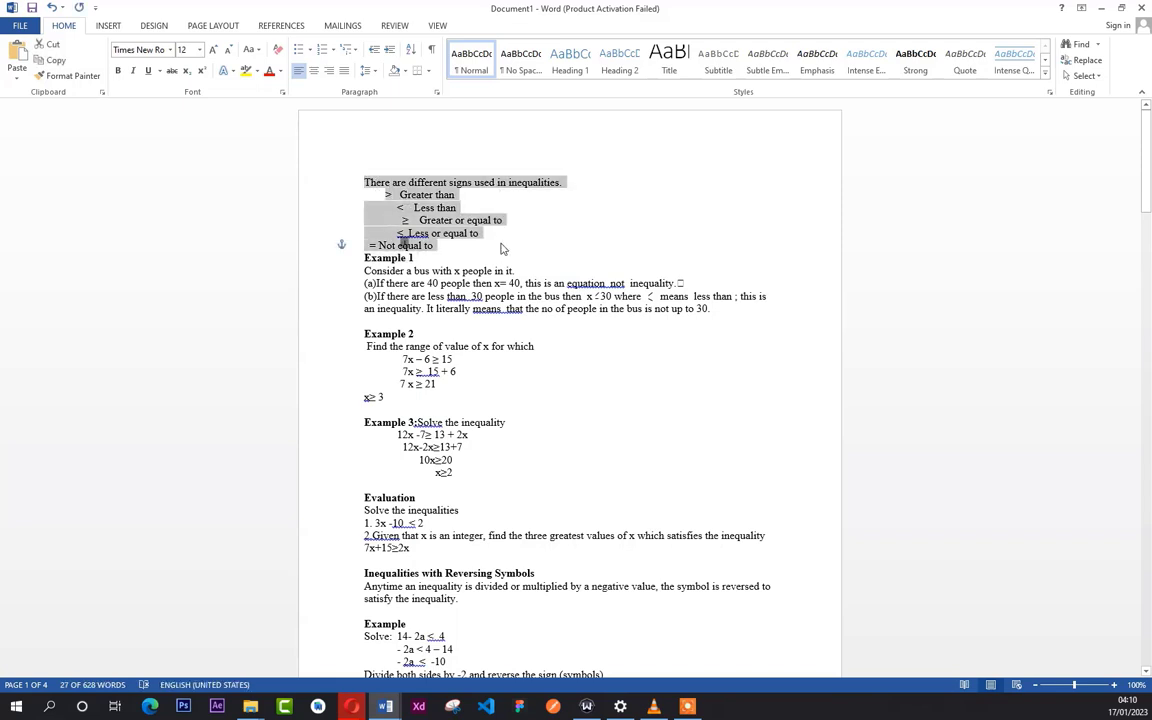
pyautogui.press('Delete')
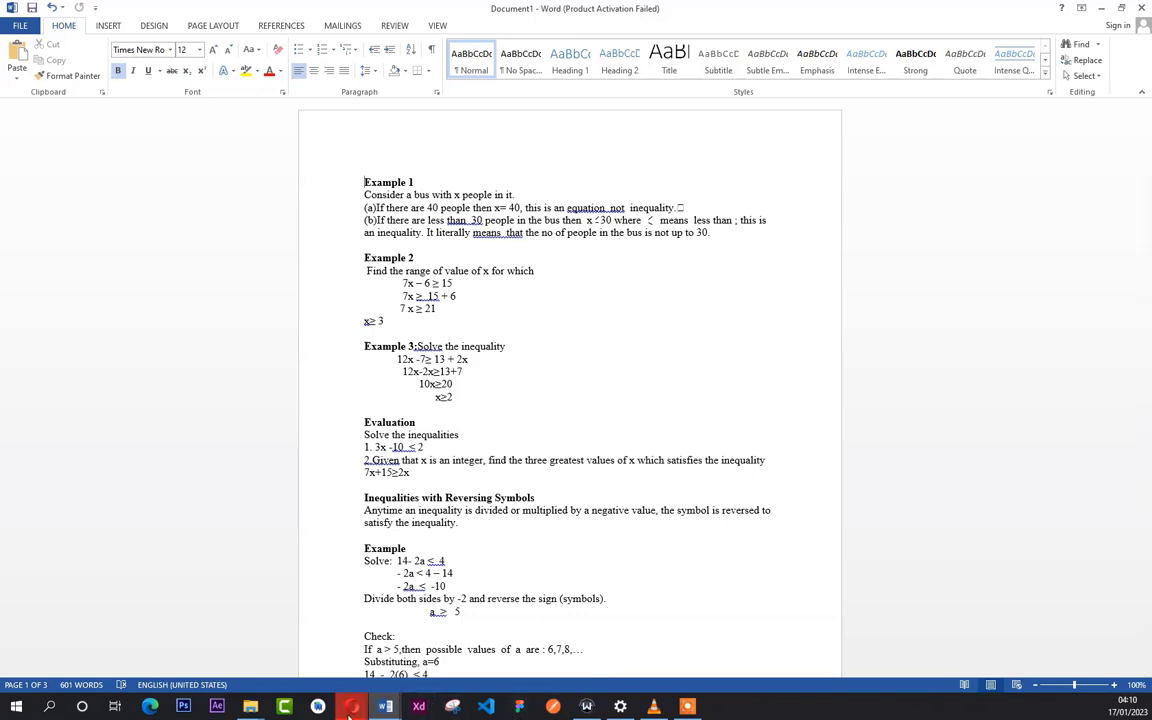
# - Return to the Content Presentation file in Figma and deselect the white heading on the purple page
pyautogui.moveTo(351, 706)
pyautogui.click(406, 665)
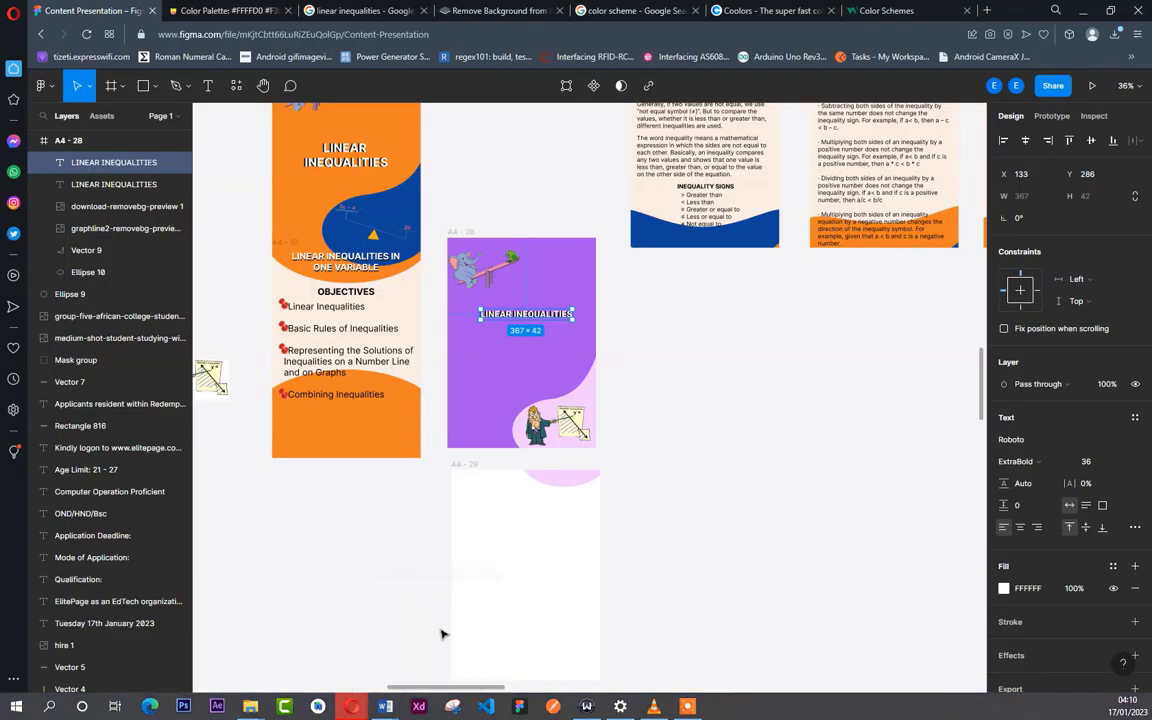
pyautogui.click(515, 535)
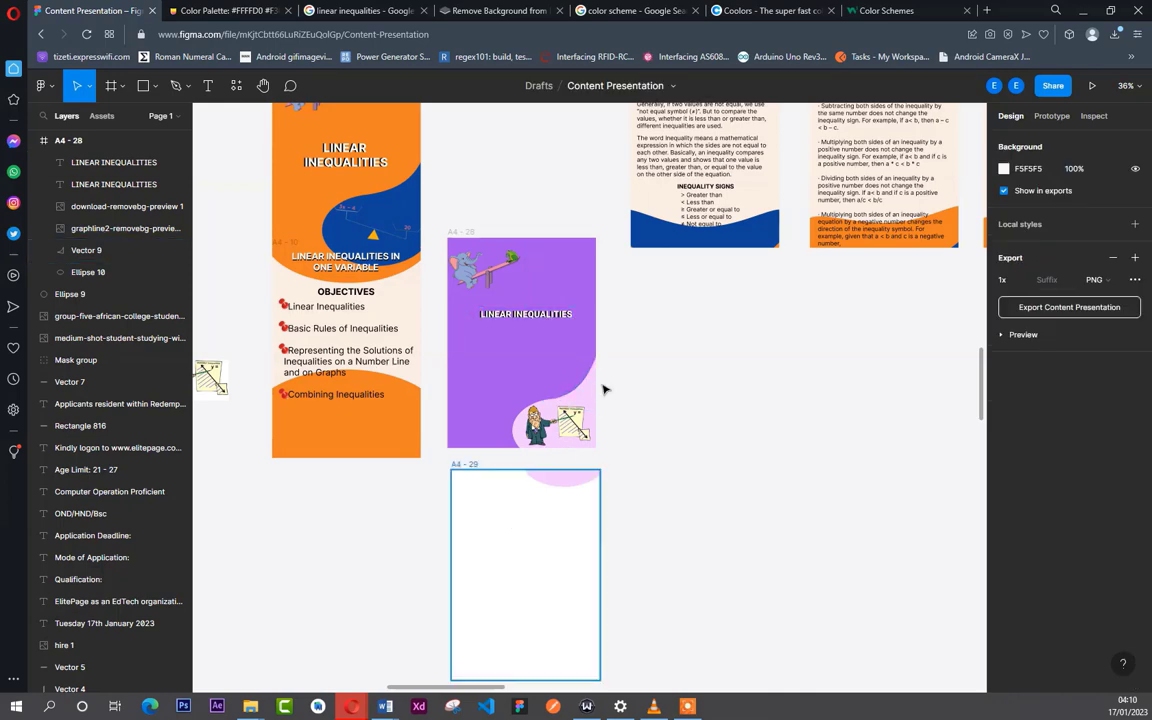
pyautogui.scroll(-3, 618, 386)
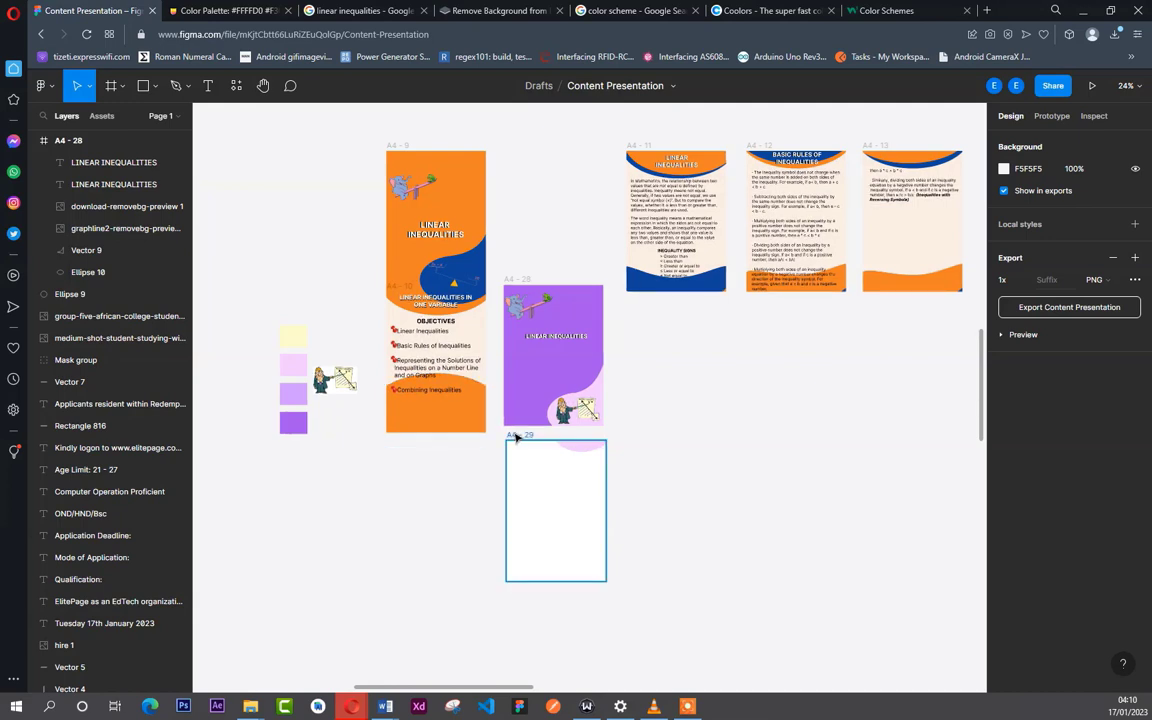
# - Fill the blank A4 - 29 page with the pale yellow FFFFD0 sampled from the palette swatch
pyautogui.click(516, 437)
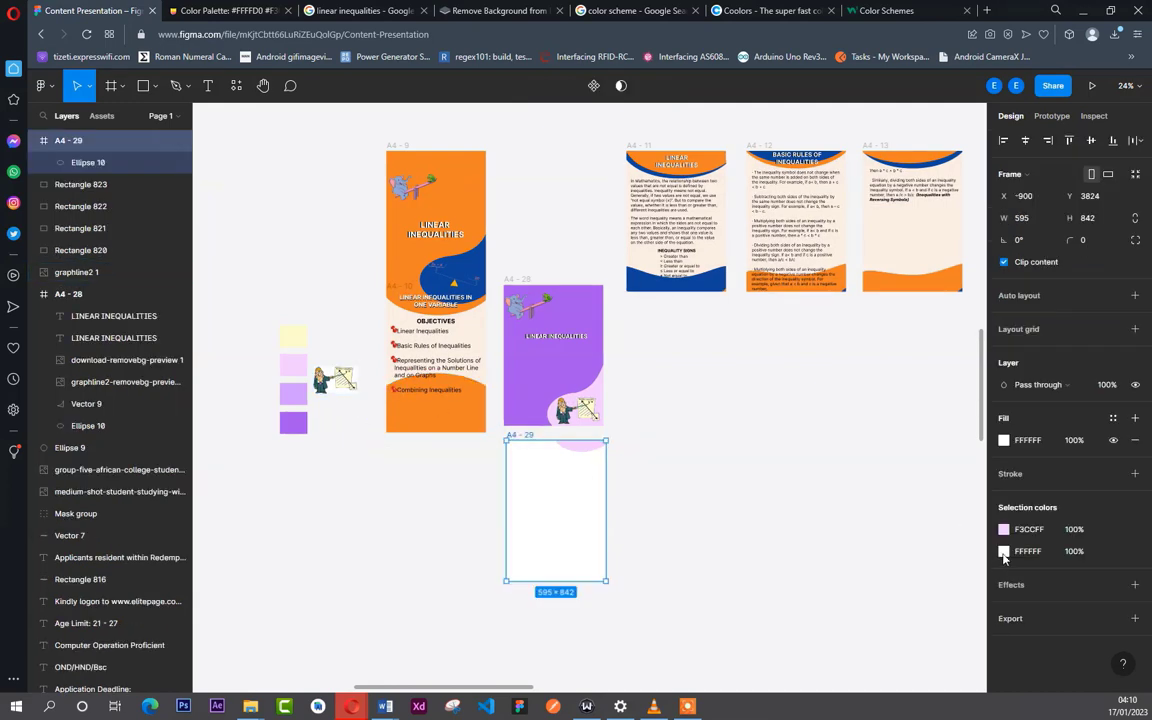
pyautogui.click(1004, 441)
pyautogui.click(843, 541)
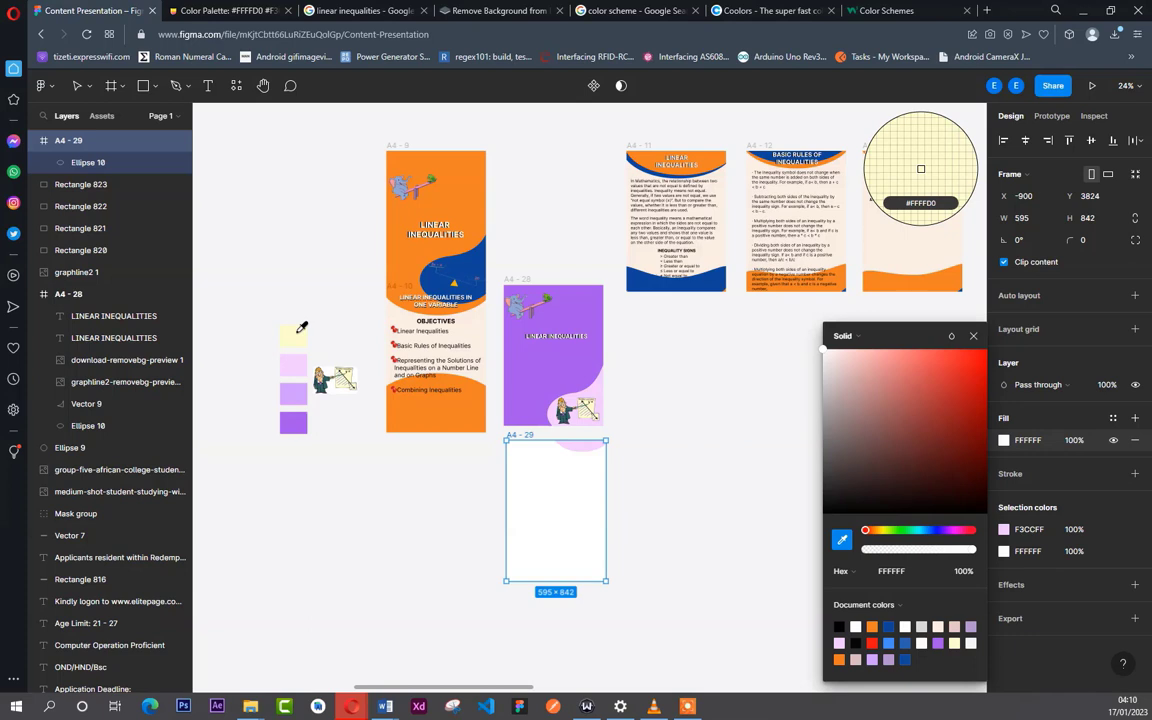
pyautogui.click(297, 332)
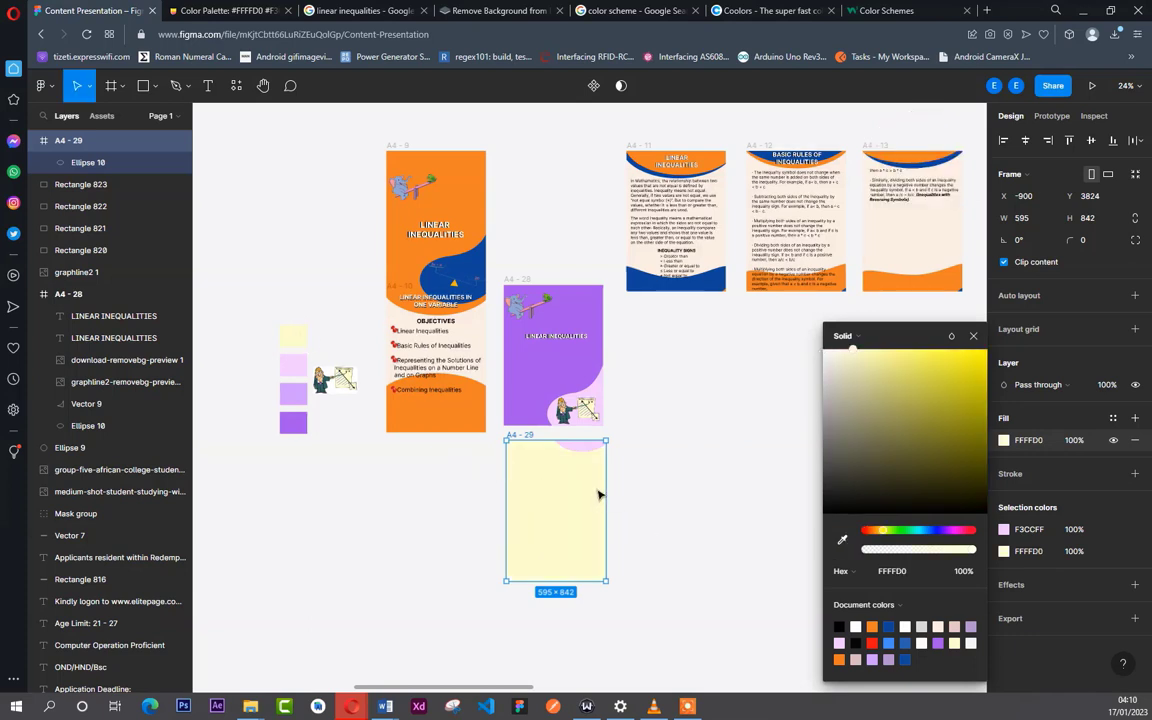
pyautogui.click(636, 507)
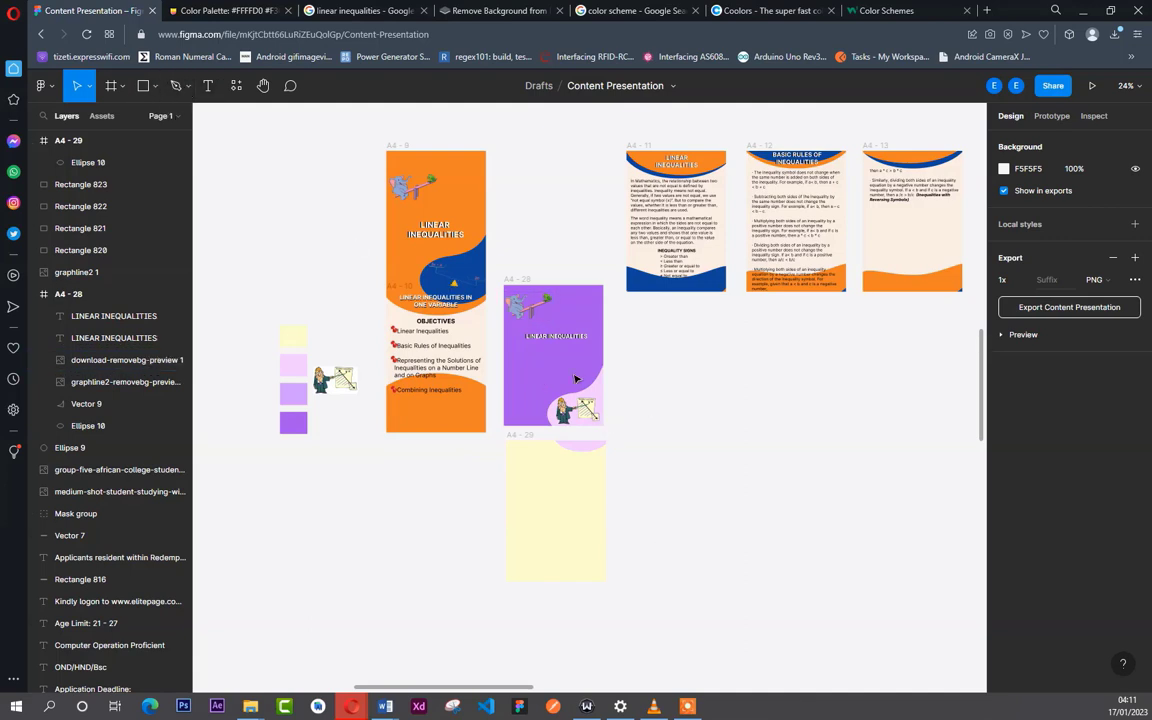
# - Move the purple A4 - 28 page into open canvas and place pages A4 - 9 and A4 - 10 side by side in a lower row at Y 4091
pyautogui.scroll(-1, 620, 443)
pyautogui.scroll(-4, 620, 443)
pyautogui.scroll(3, 807, 303)
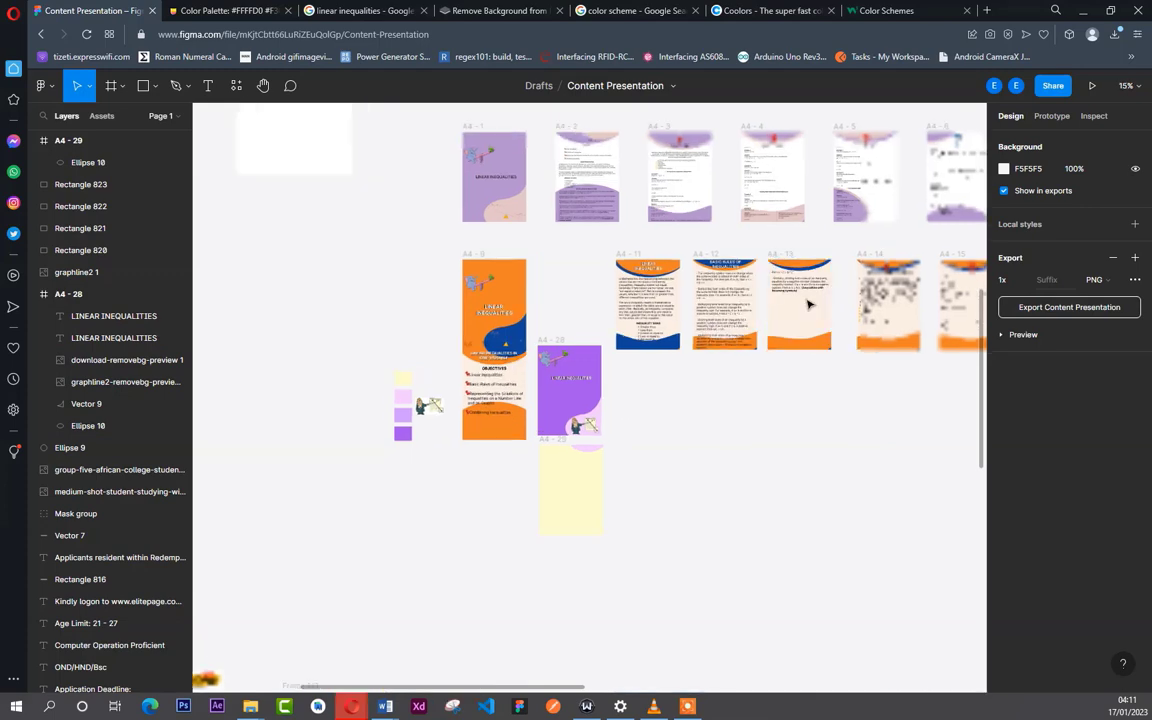
pyautogui.scroll(1, 555, 375)
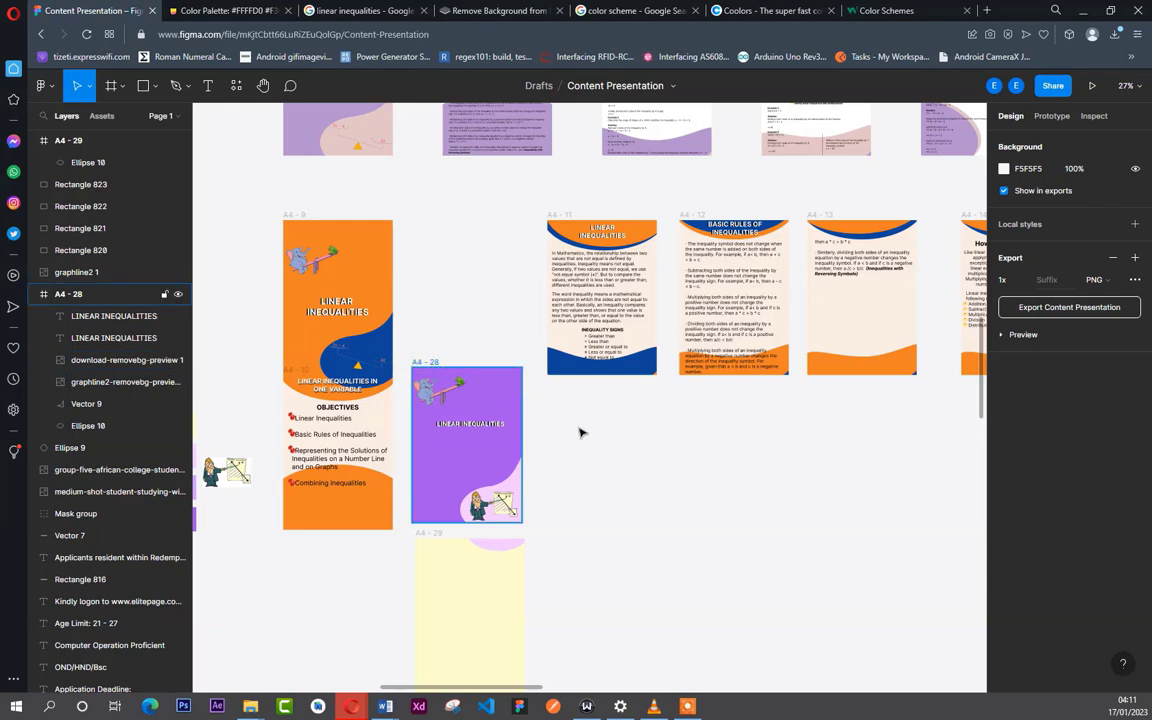
pyautogui.moveTo(428, 363); pyautogui.dragTo(646, 471)
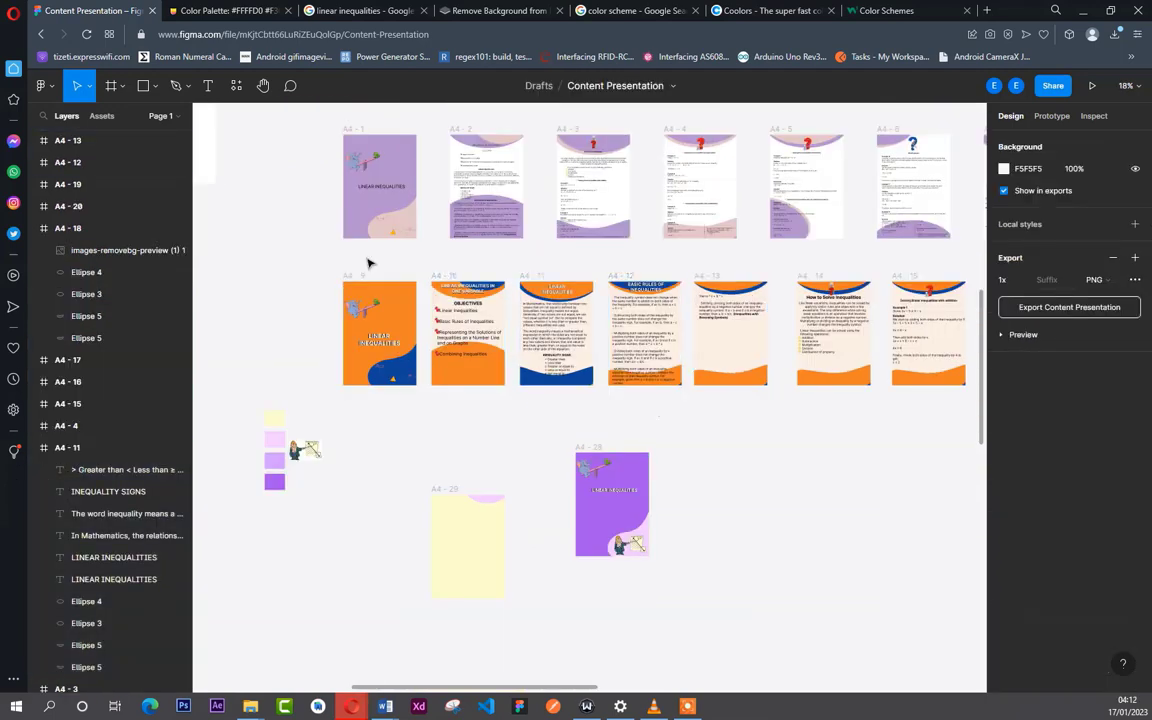
pyautogui.moveTo(352, 278); pyautogui.dragTo(708, 523)
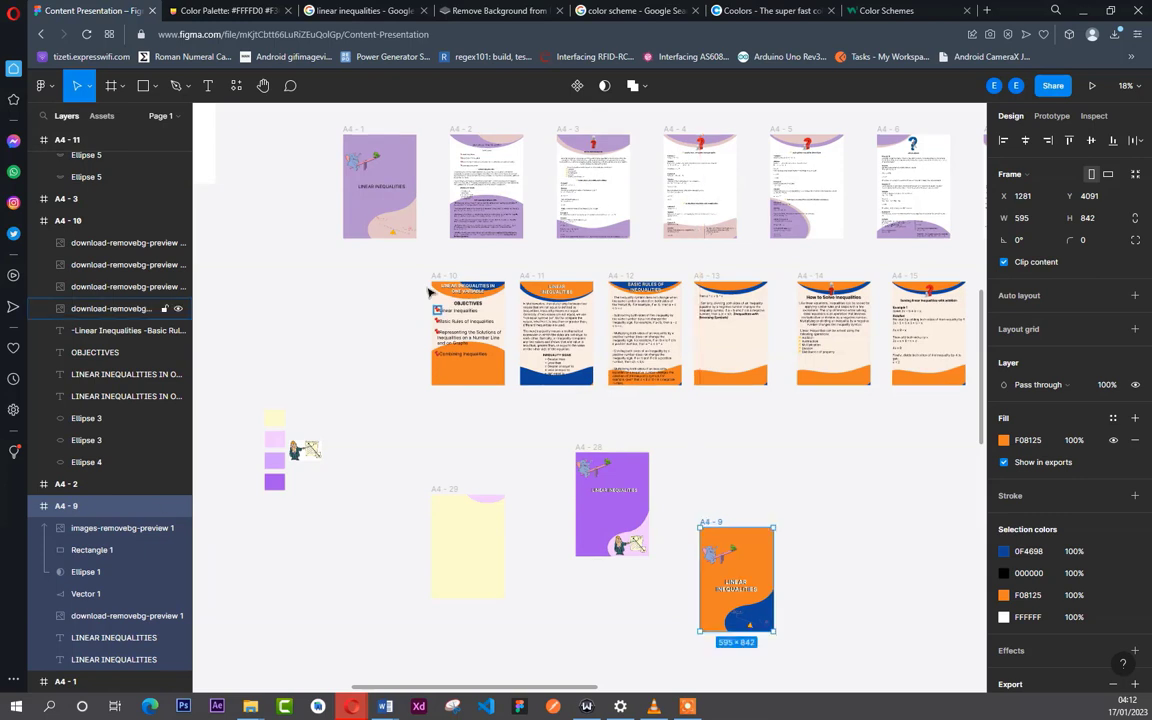
pyautogui.moveTo(470, 285); pyautogui.dragTo(801, 521)
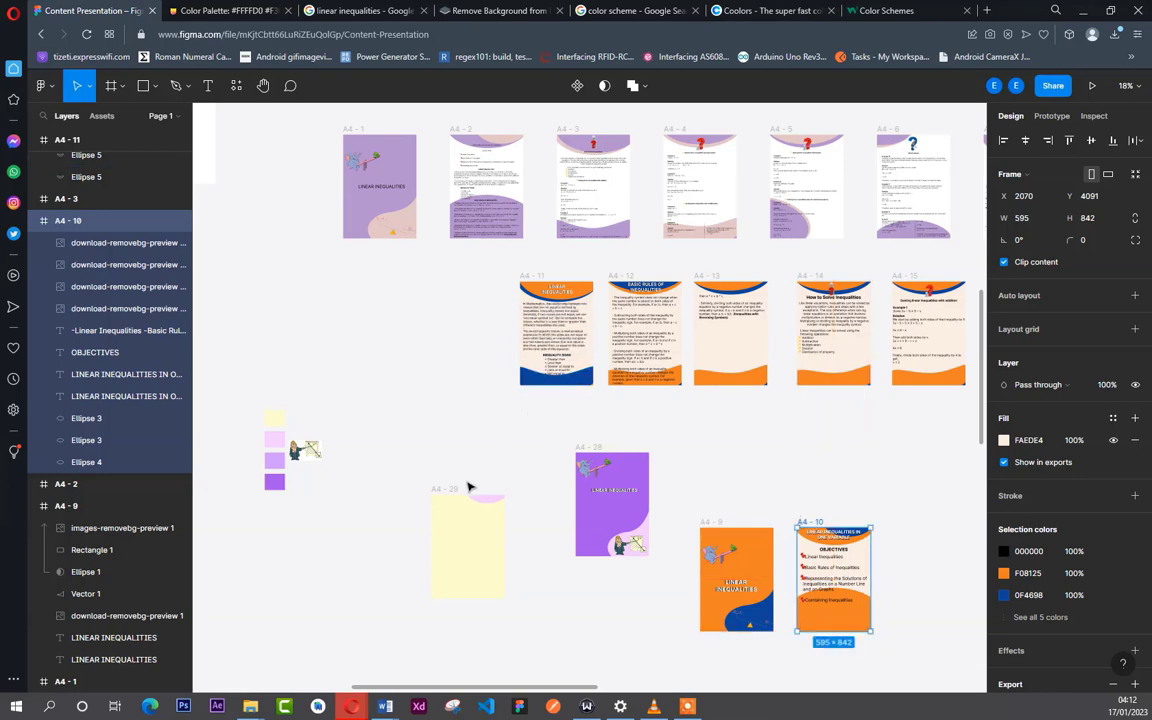
# - Place the graph cartoon image across the edge of the A4 - 11 page at X -309, Y 2513
pyautogui.click(307, 447)
pyautogui.moveTo(481, 347); pyautogui.dragTo(530, 352)
pyautogui.scroll(5, 530, 355)
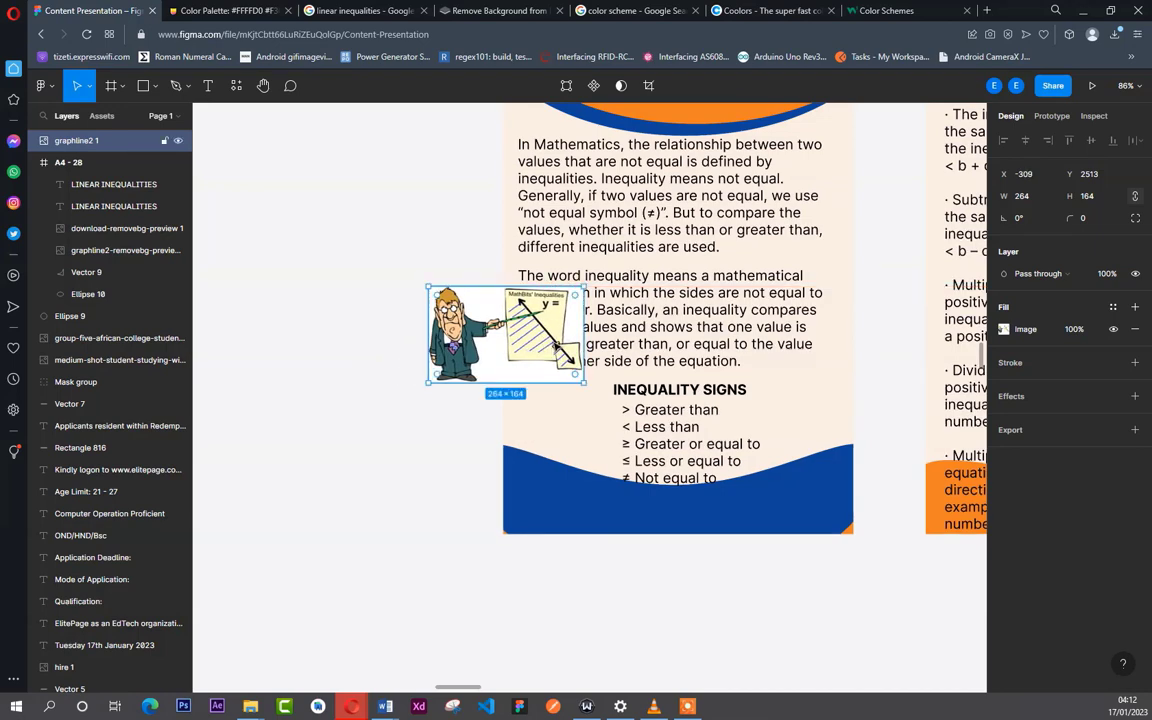
pyautogui.scroll(-5, 527, 284)
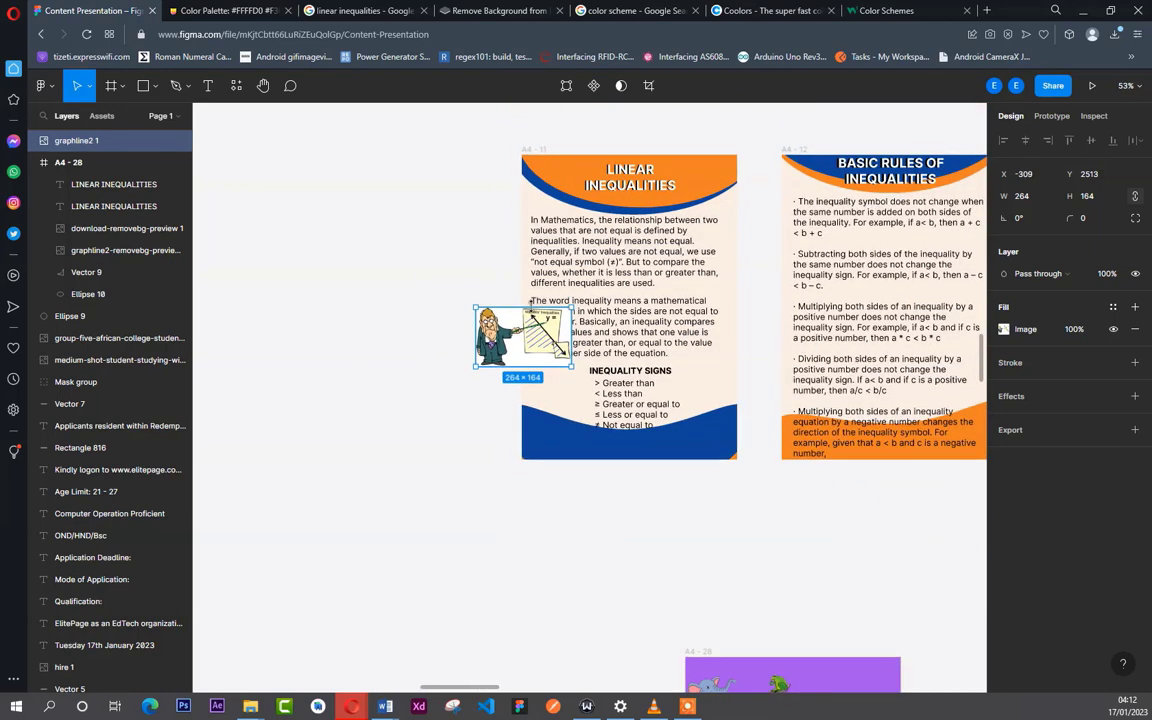
pyautogui.scroll(-5, 508, 214)
pyautogui.press('Escape')
pyautogui.click(528, 172)
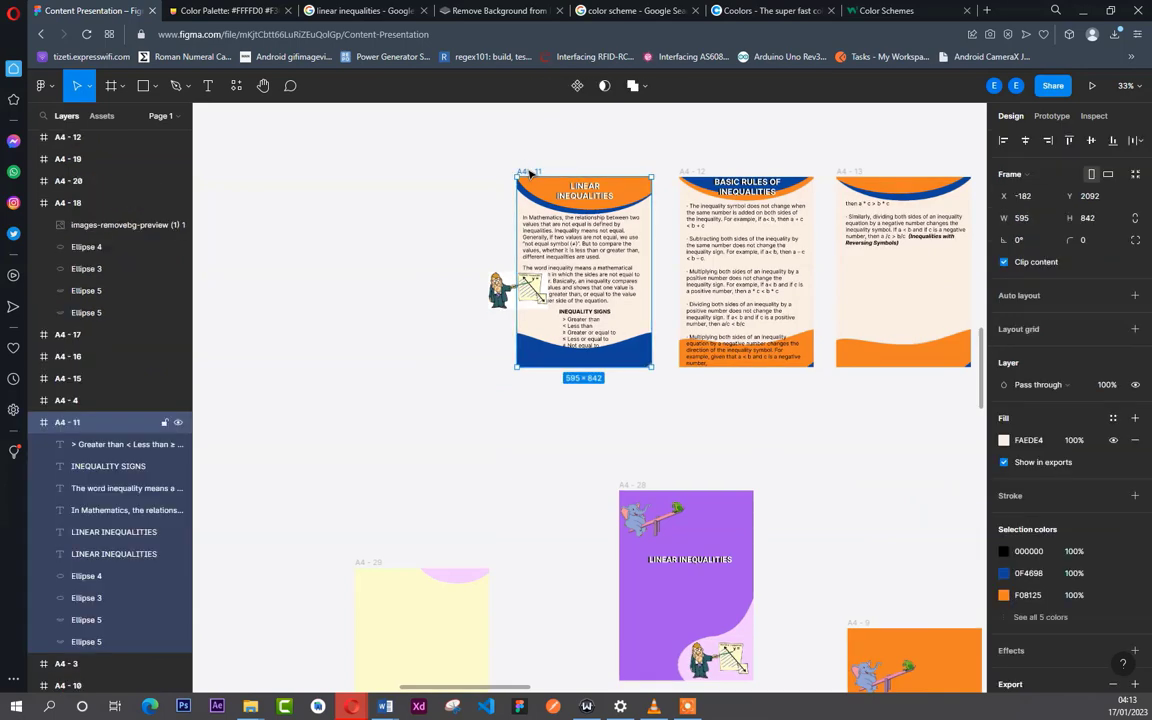
pyautogui.scroll(-5, 528, 175)
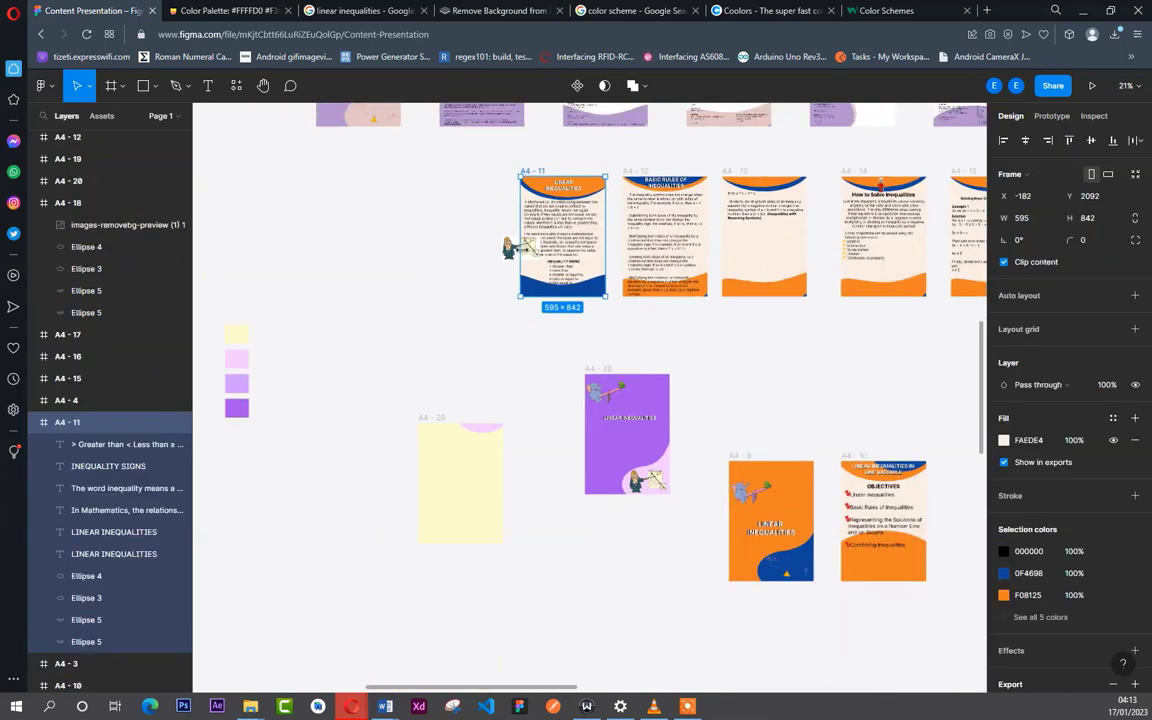
# - Shift the graph cartoon over the A4 - 11 page text to X -130, Y 2513, keeping it outside the frame's layers
pyautogui.click(508, 248)
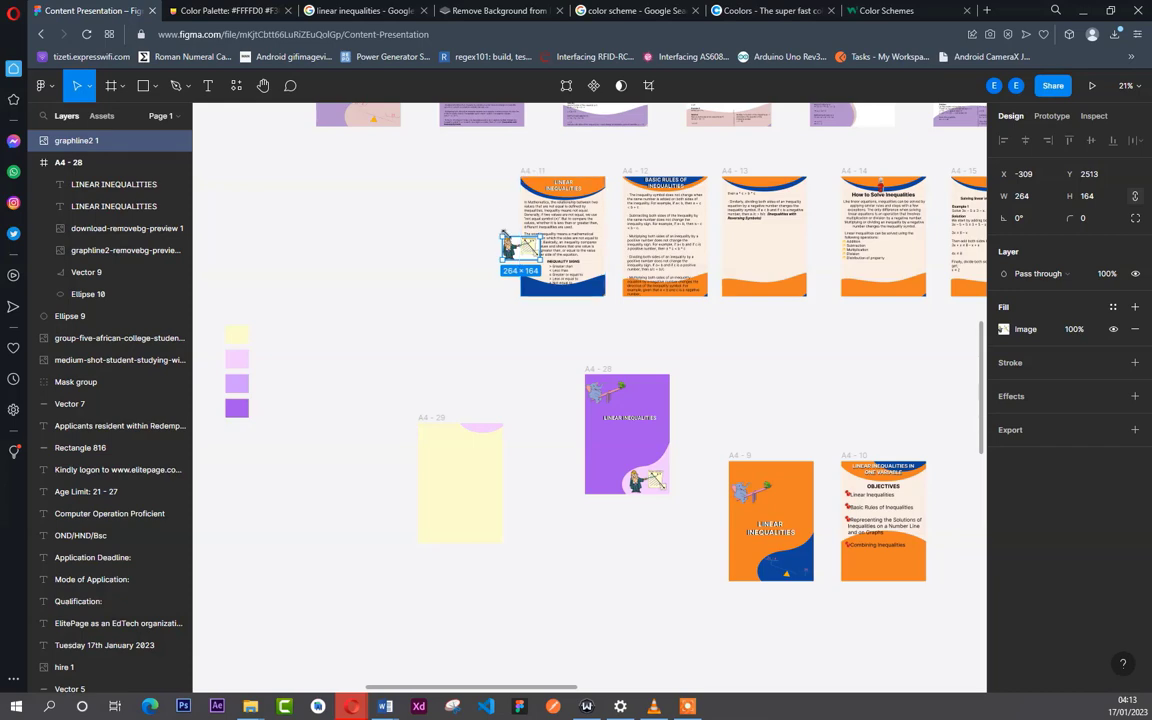
pyautogui.scroll(5, 523, 258)
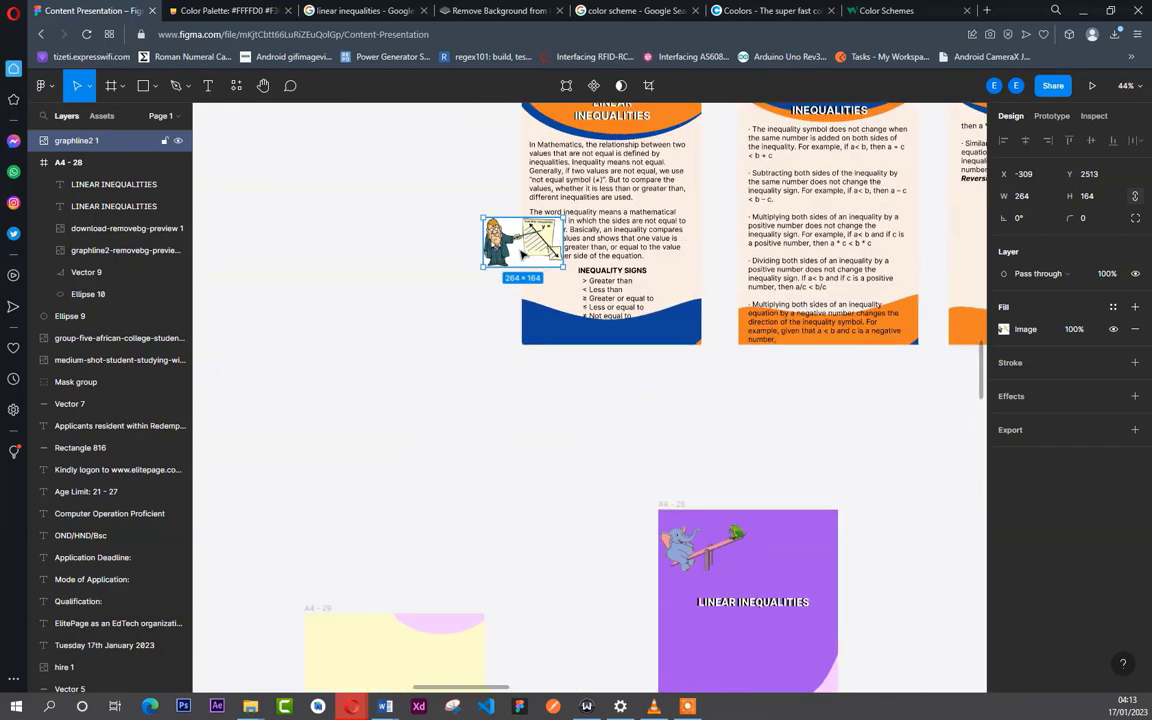
pyautogui.moveTo(523, 256); pyautogui.dragTo(548, 256)
pyautogui.press('Right')
pyautogui.press('Right')
pyautogui.press('Right')
pyautogui.press('Right')
pyautogui.press('Right')
pyautogui.press('Right')
pyautogui.press('Right')
pyautogui.press('Right')
pyautogui.press('Right')
pyautogui.press('Right')
pyautogui.press('Right')
pyautogui.press('Right')
pyautogui.press('Right')
pyautogui.press('Right')
pyautogui.press('Right')
pyautogui.press('Right')
pyautogui.press('Right')
pyautogui.press('Right')
pyautogui.press('Right')
pyautogui.press('Right')
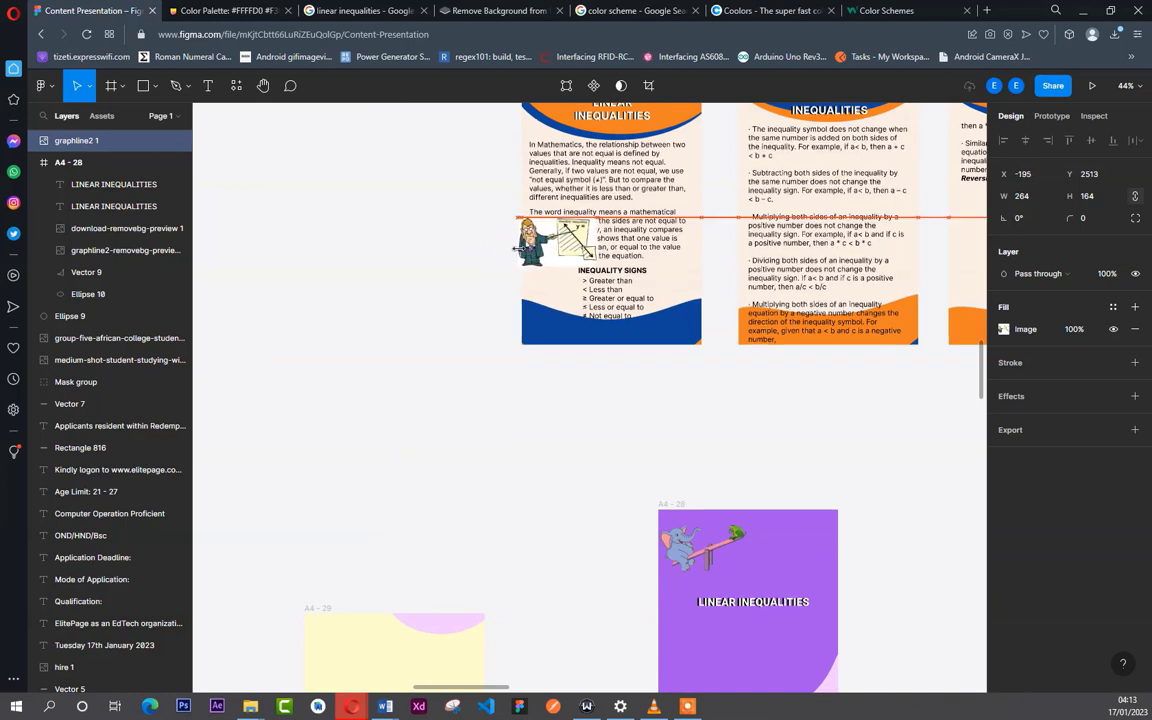
pyautogui.press('Right')
pyautogui.press('Right')
pyautogui.press('Right')
pyautogui.press('Right')
pyautogui.press('Right')
pyautogui.press('Right')
pyautogui.press('Right')
pyautogui.press('Right')
pyautogui.press('Right')
pyautogui.press('Right')
pyautogui.press('Right')
pyautogui.press('Right')
pyautogui.press('Right')
pyautogui.press('Right')
pyautogui.press('Right')
pyautogui.press('Right')
pyautogui.press('Right')
pyautogui.press('Right')
pyautogui.press('Right')
pyautogui.press('Right')
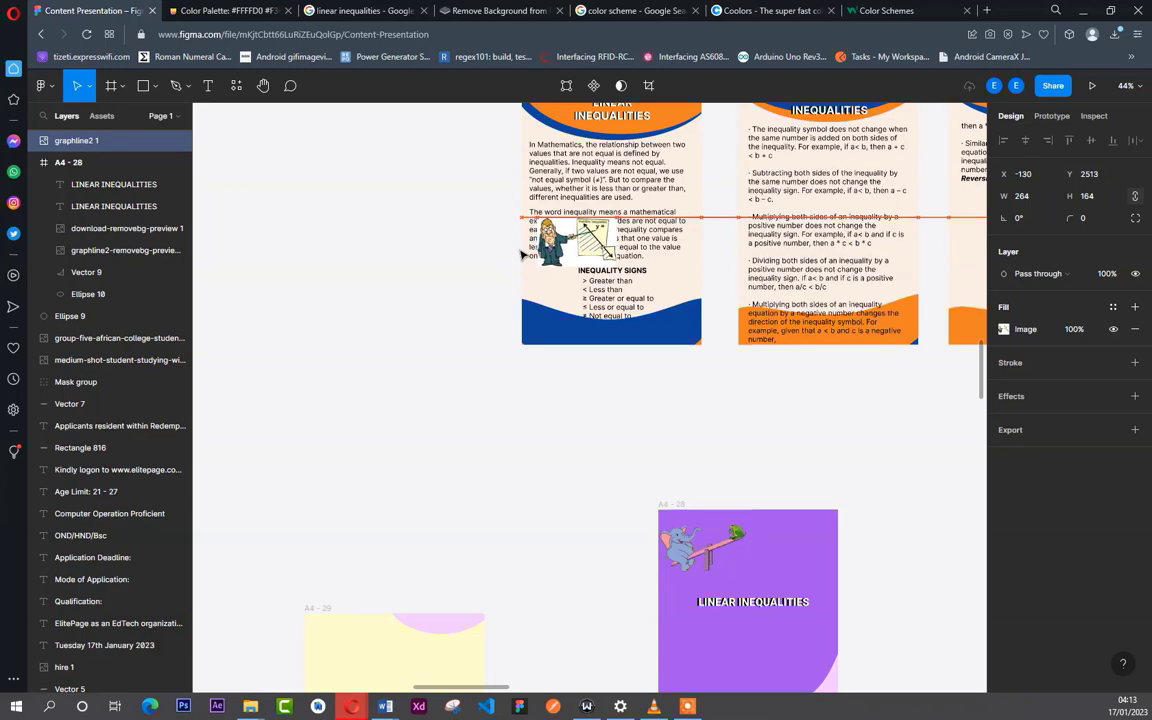
pyautogui.click(494, 257)
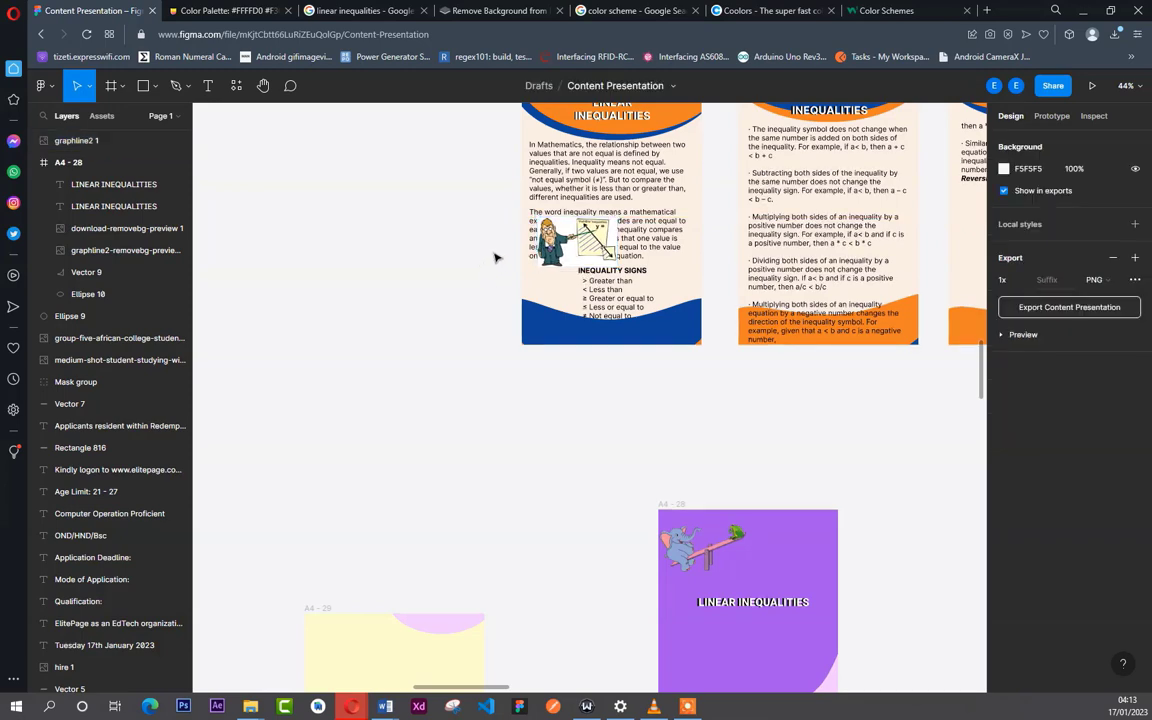
# - Move the A4 - 11 page away from the overlapping graph cartoon to X -900, Y 2284
pyautogui.scroll(-1, 563, 156)
pyautogui.scroll(-3, 550, 155)
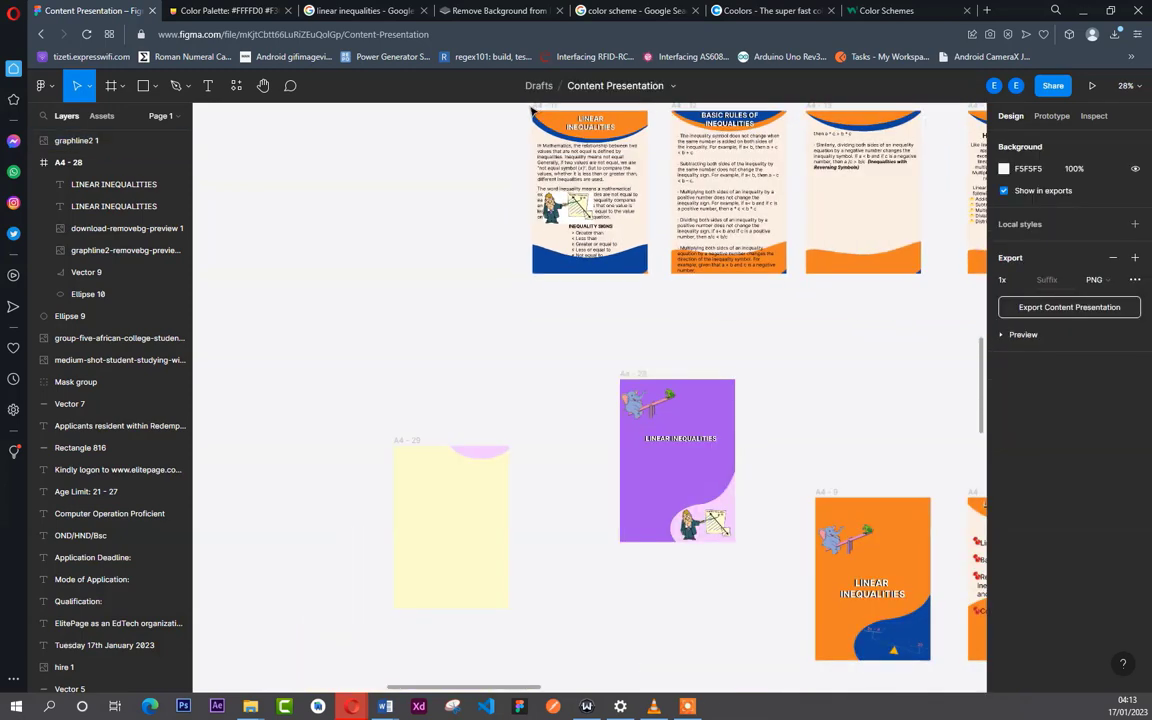
pyautogui.moveTo(535, 109); pyautogui.dragTo(395, 147)
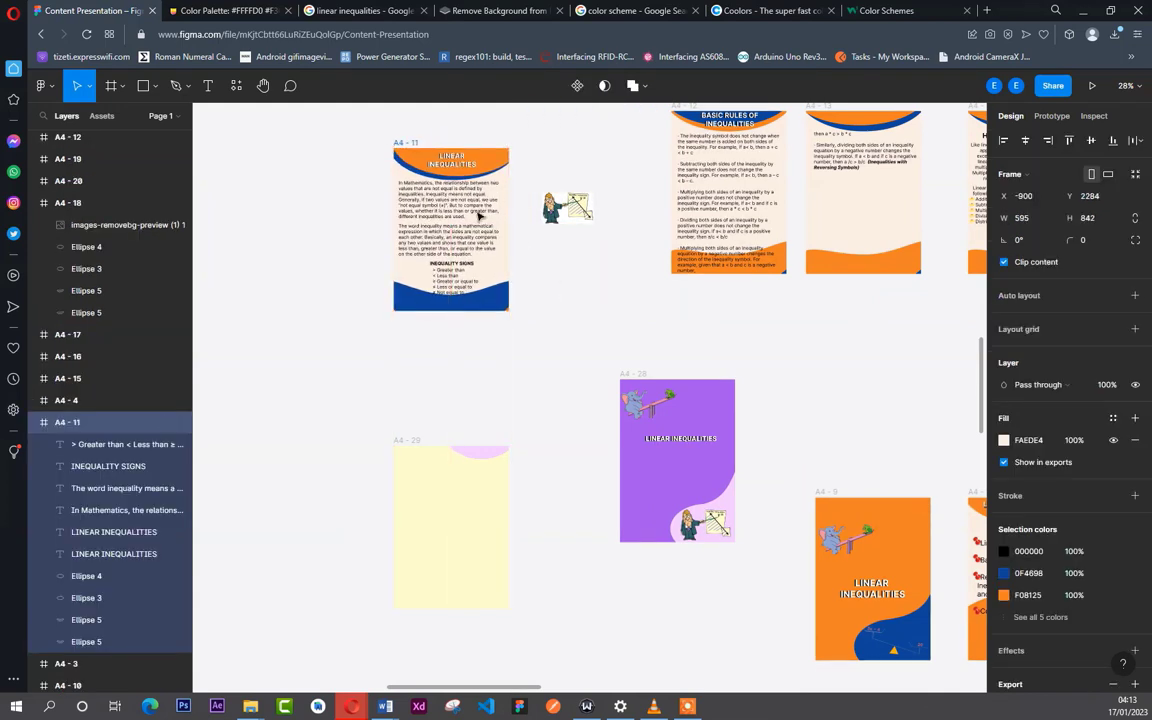
pyautogui.click(552, 188)
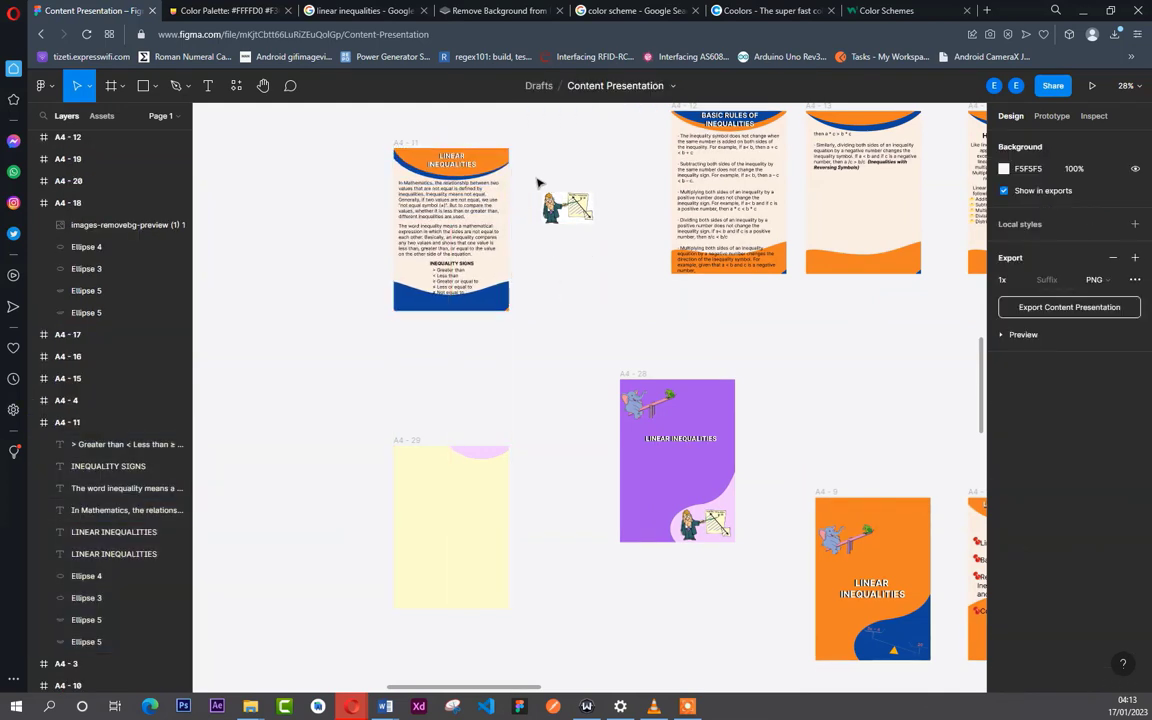
# - Nest the graph cartoon inside the A4 - 11 frame and move the page around together with the image
pyautogui.scroll(5, 550, 190)
pyautogui.moveTo(575, 229); pyautogui.dragTo(468, 249)
pyautogui.moveTo(306, 121); pyautogui.dragTo(503, 133)
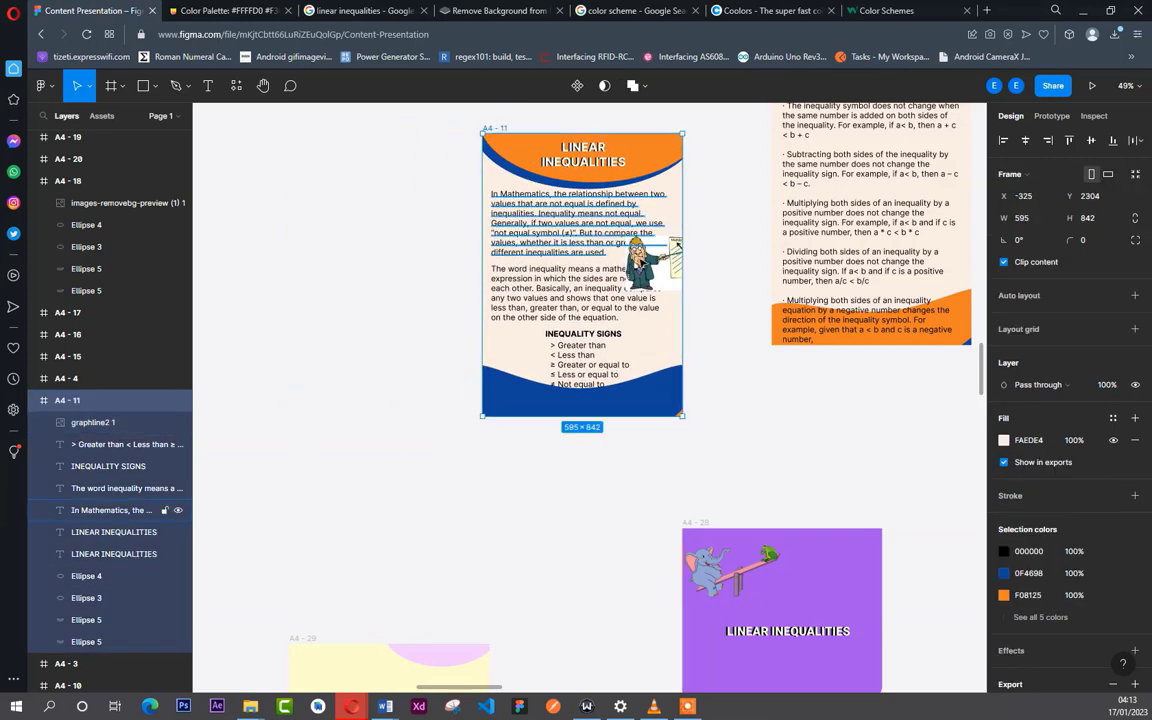
pyautogui.moveTo(665, 275); pyautogui.dragTo(605, 280)
pyautogui.click(605, 280)
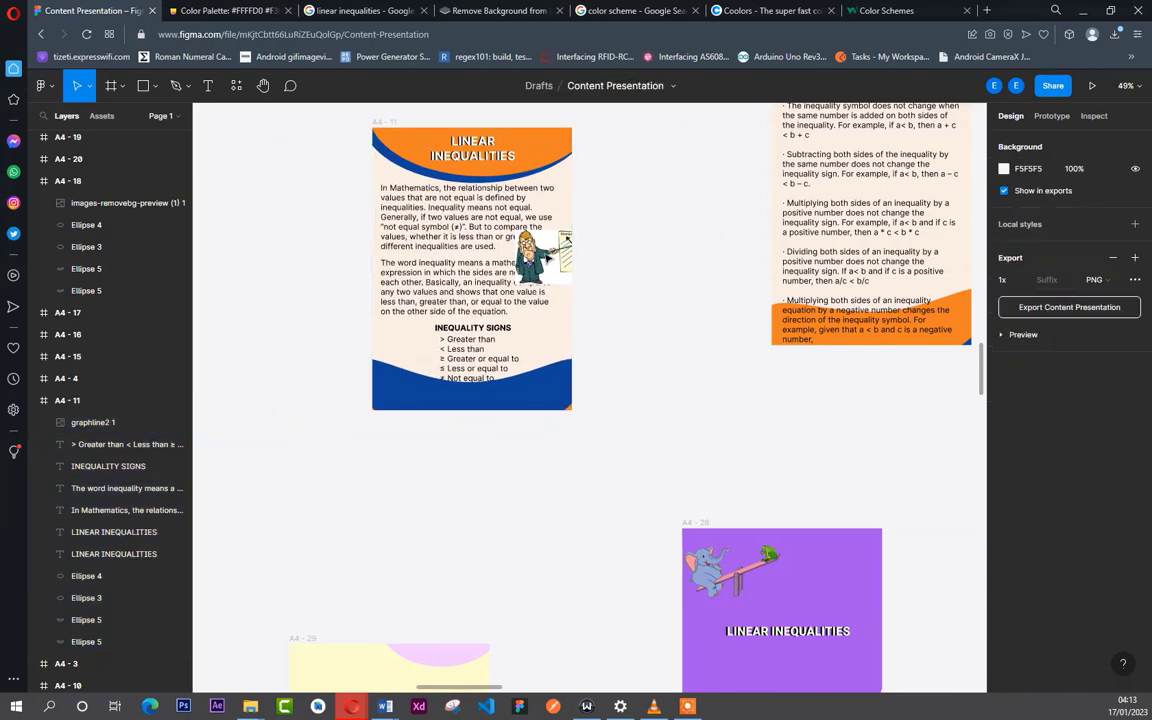
# - Take the graph cartoon out of the A4 - 11 frame and place it on the empty canvas beside the page
pyautogui.click(546, 258)
pyautogui.moveTo(546, 258); pyautogui.dragTo(652, 341)
pyautogui.click(610, 247)
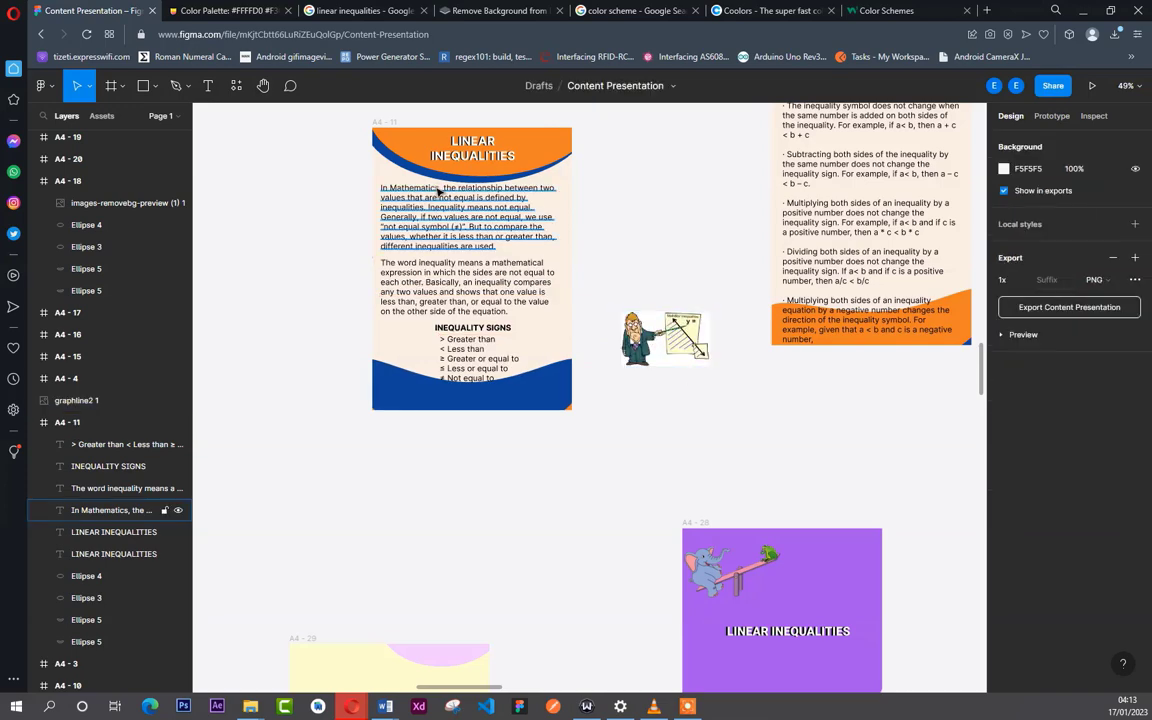
# - Add pages A4 - 11 and A4 - 12 to the lower row after A4 - 10, at X 2930 and X 3790, Y 4091
pyautogui.scroll(-5, 437, 190)
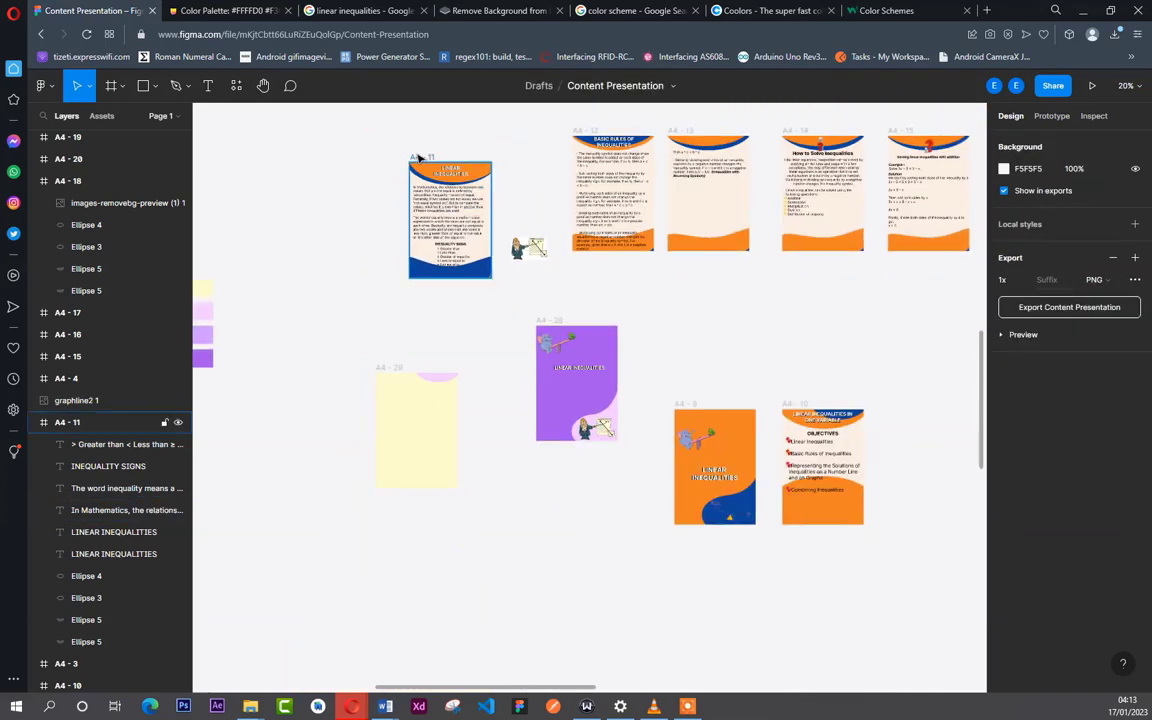
pyautogui.moveTo(418, 156); pyautogui.dragTo(909, 405)
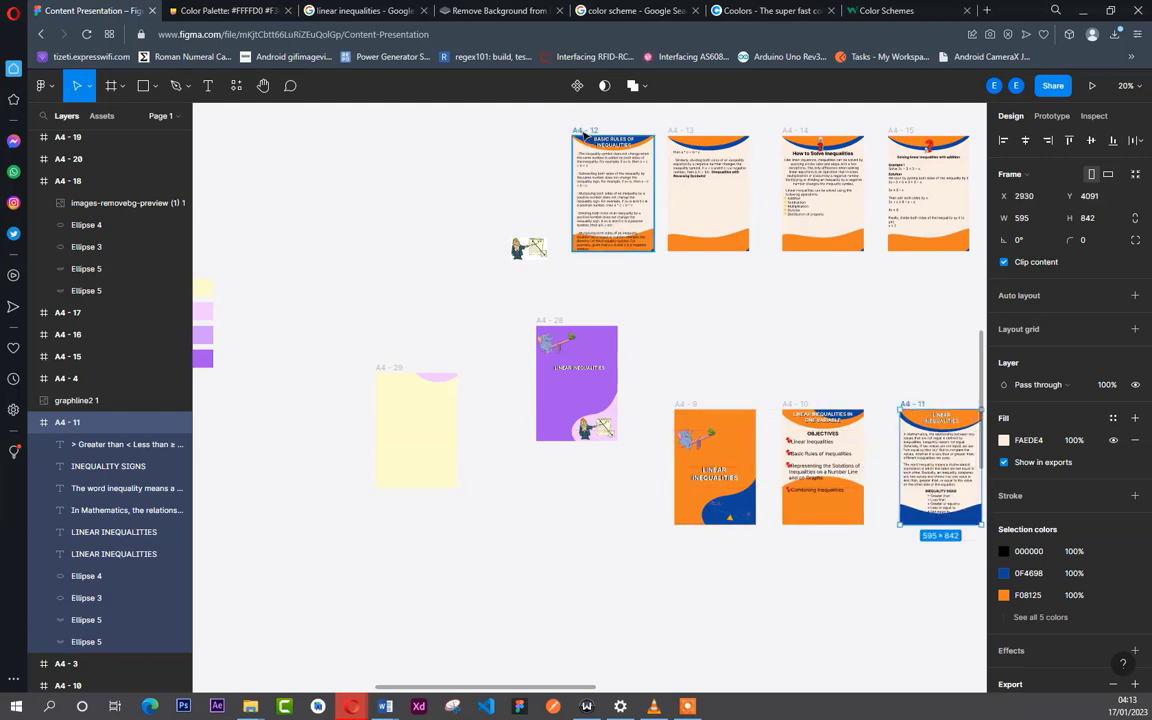
pyautogui.moveTo(625, 148); pyautogui.dragTo(643, 408)
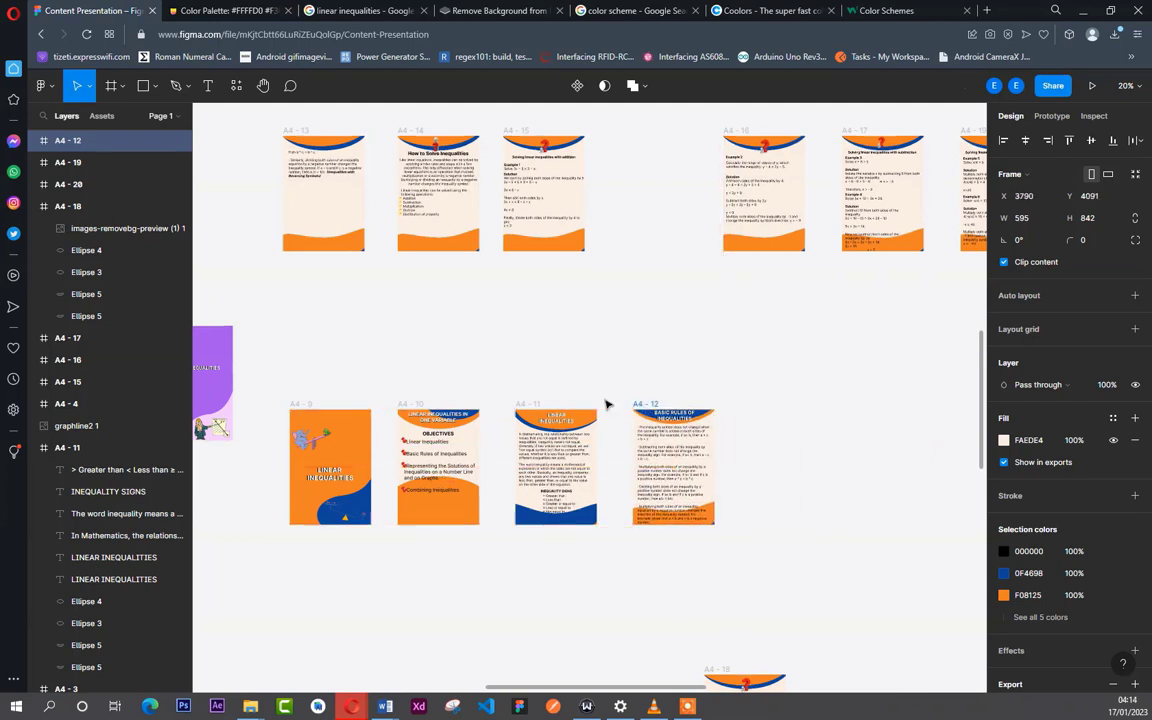
# - Select the four pages A4 - 9 through A4 - 12 together and export them in PDF format
pyautogui.moveTo(280, 380); pyautogui.dragTo(805, 560)
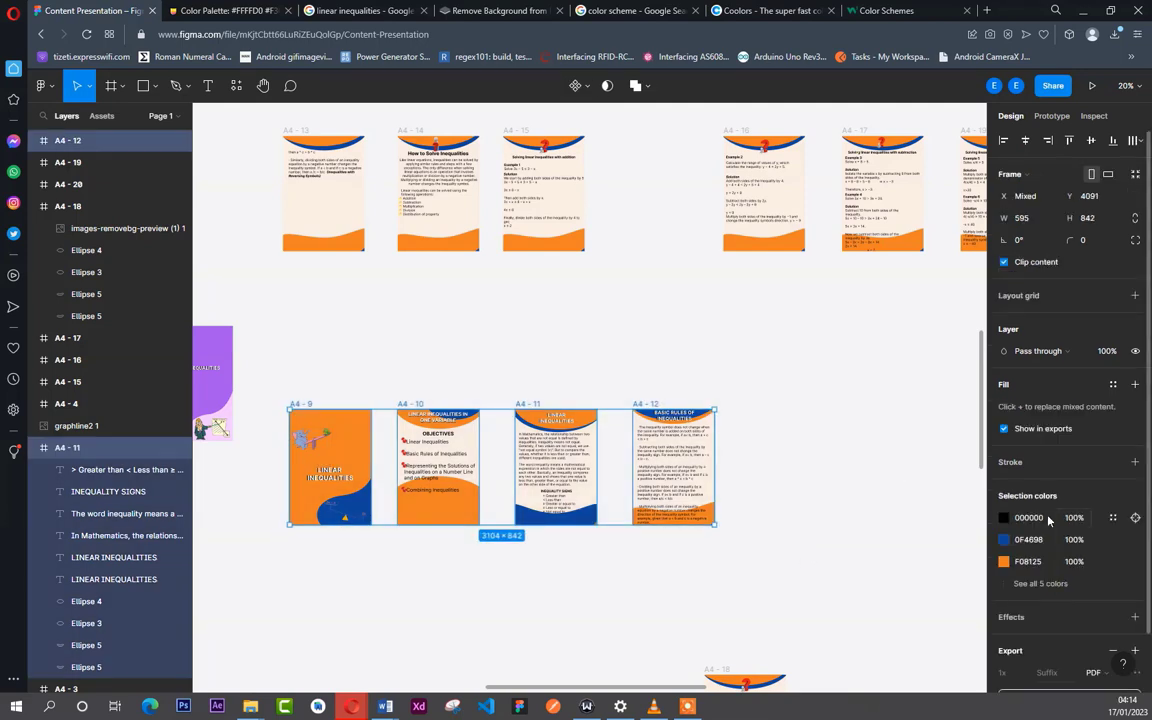
pyautogui.scroll(-1, 975, 515)
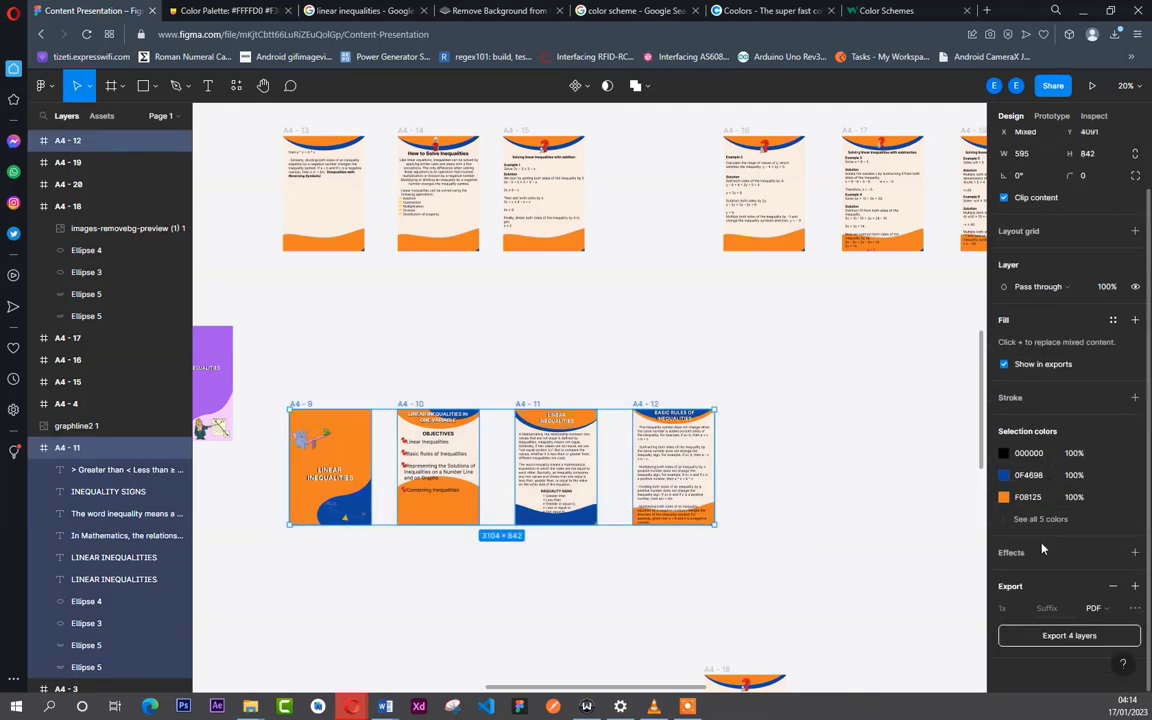
pyautogui.click(1105, 611)
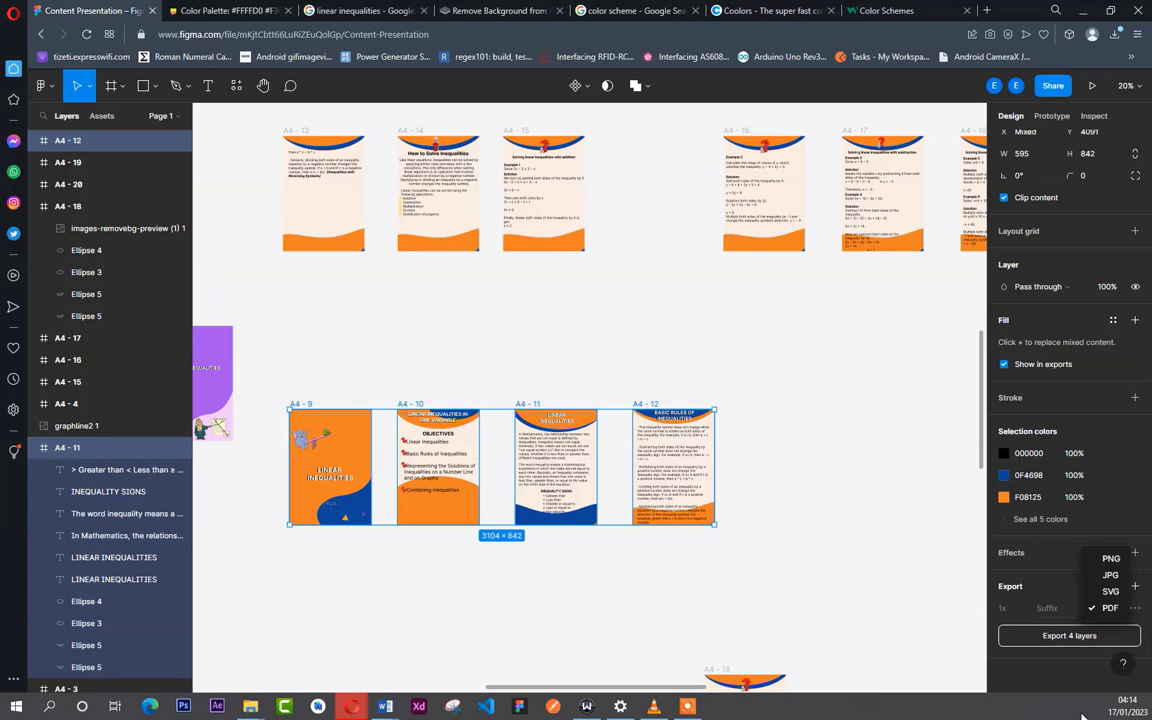
pyautogui.click(1068, 678)
pyautogui.click(1070, 637)
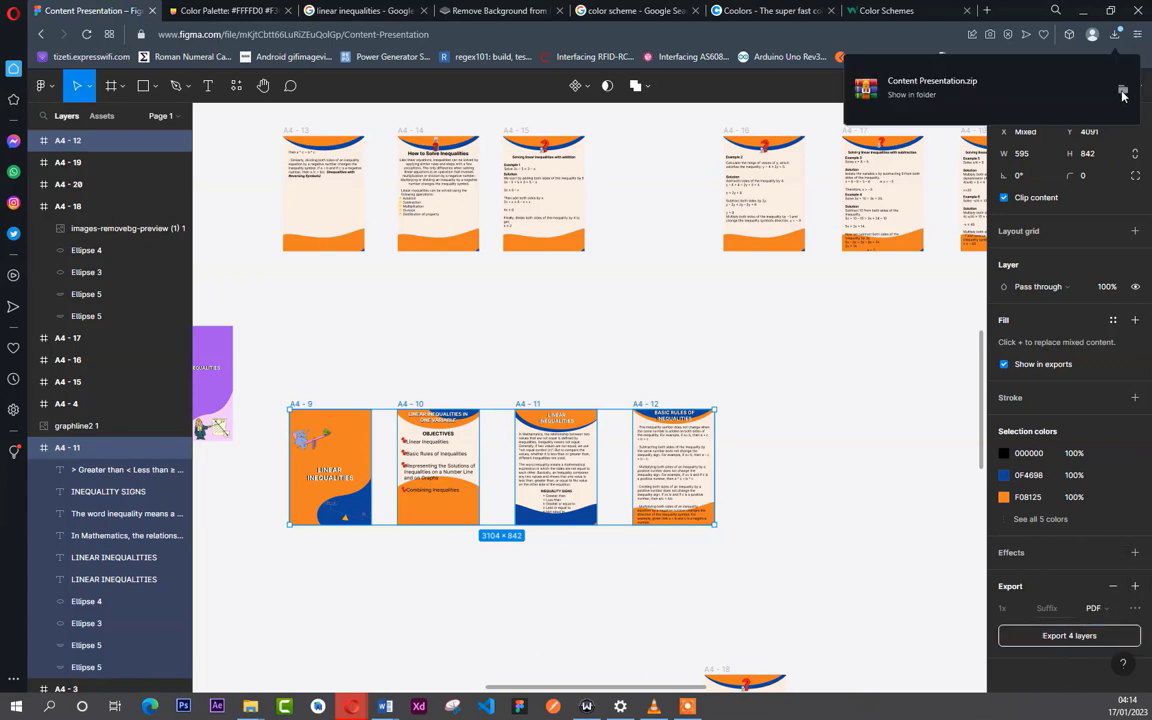
# - Locate the exported Content Presentation archive in the Downloads folder and extract its files into a Content Presentation folder there
pyautogui.click(1122, 91)
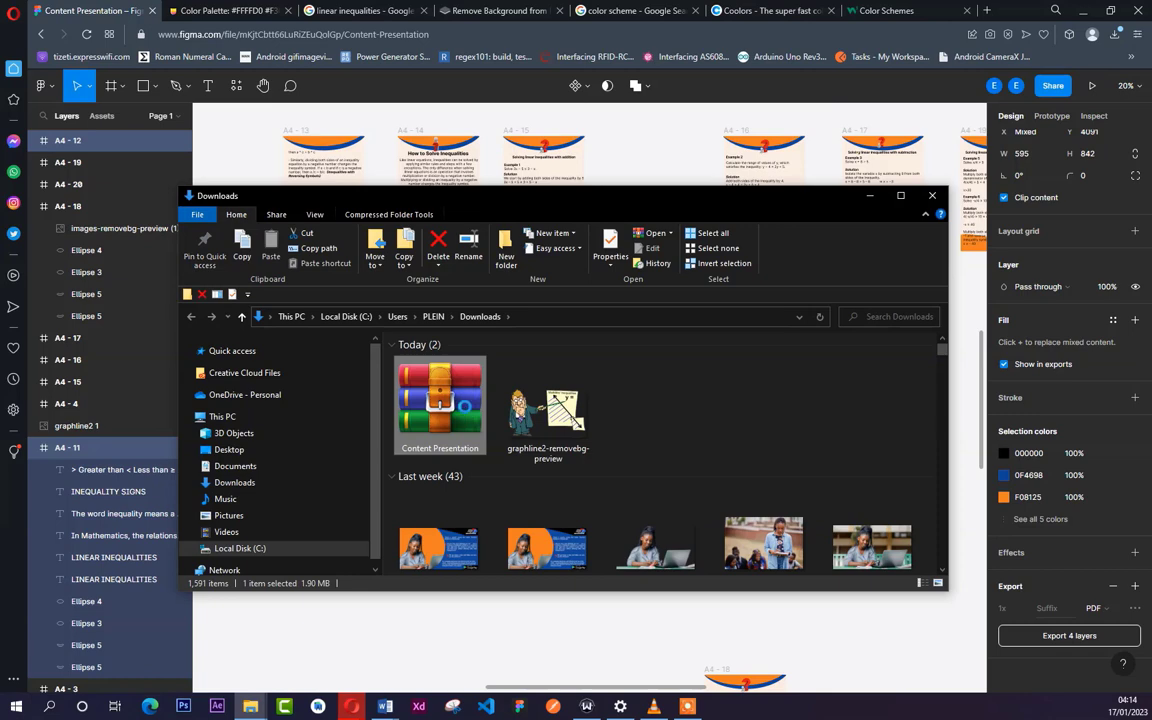
pyautogui.rightClick(465, 406)
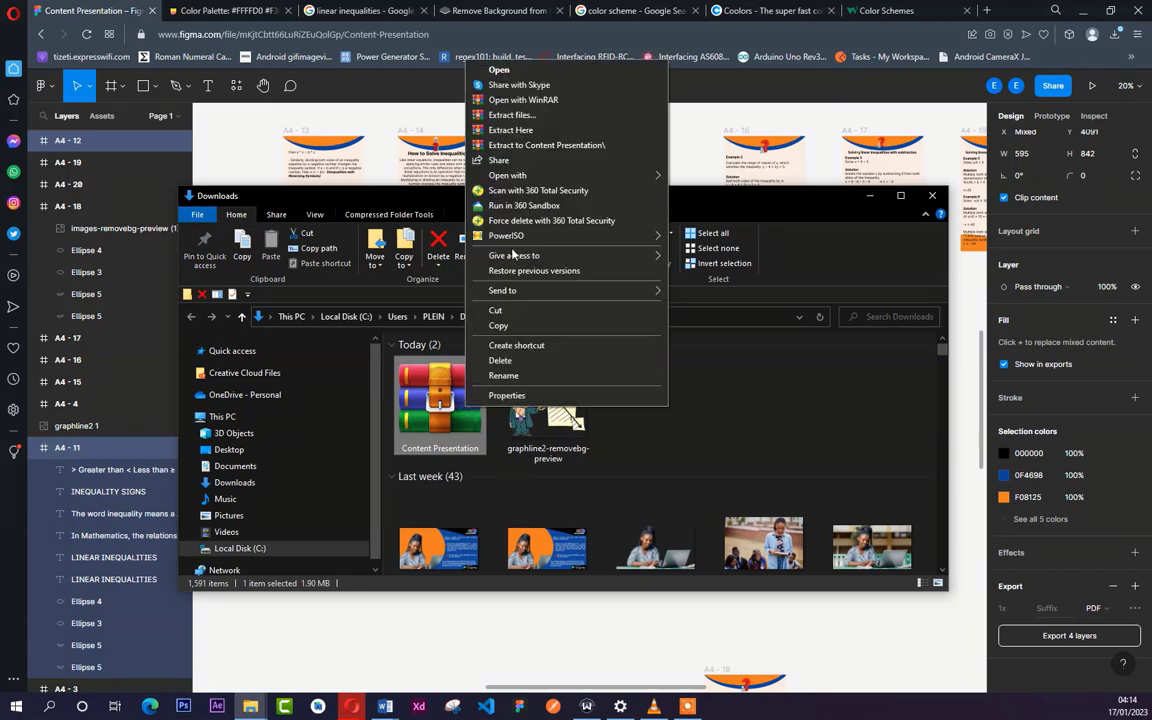
pyautogui.click(517, 117)
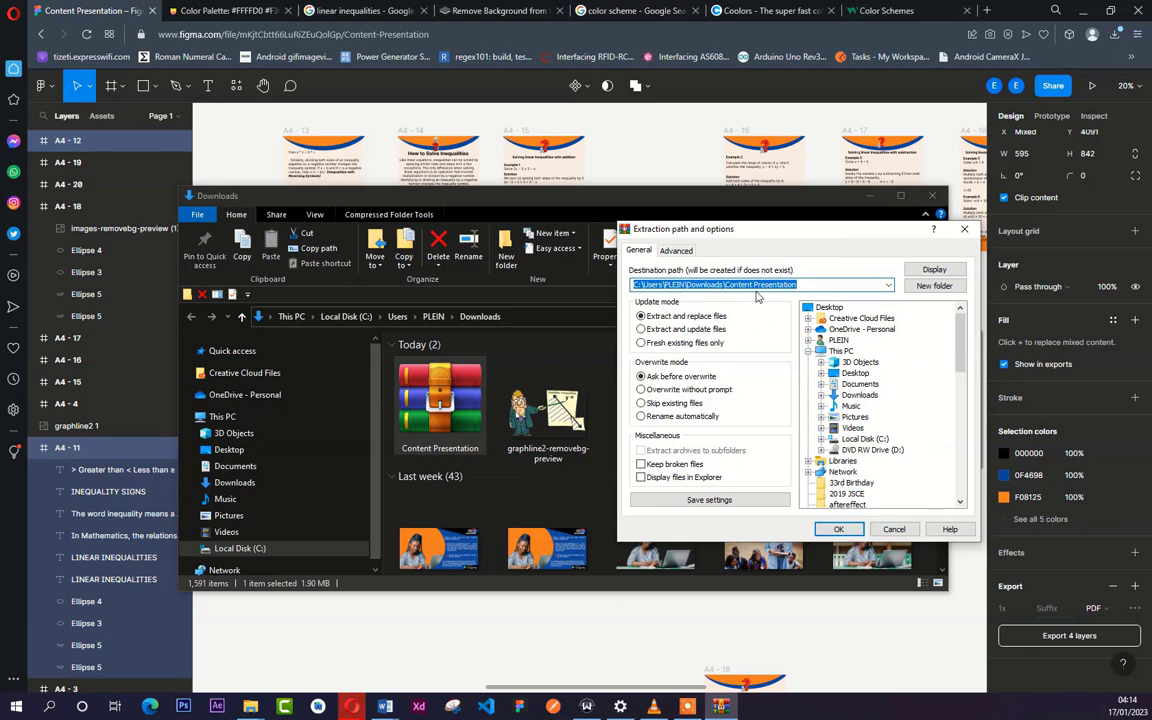
pyautogui.click(838, 529)
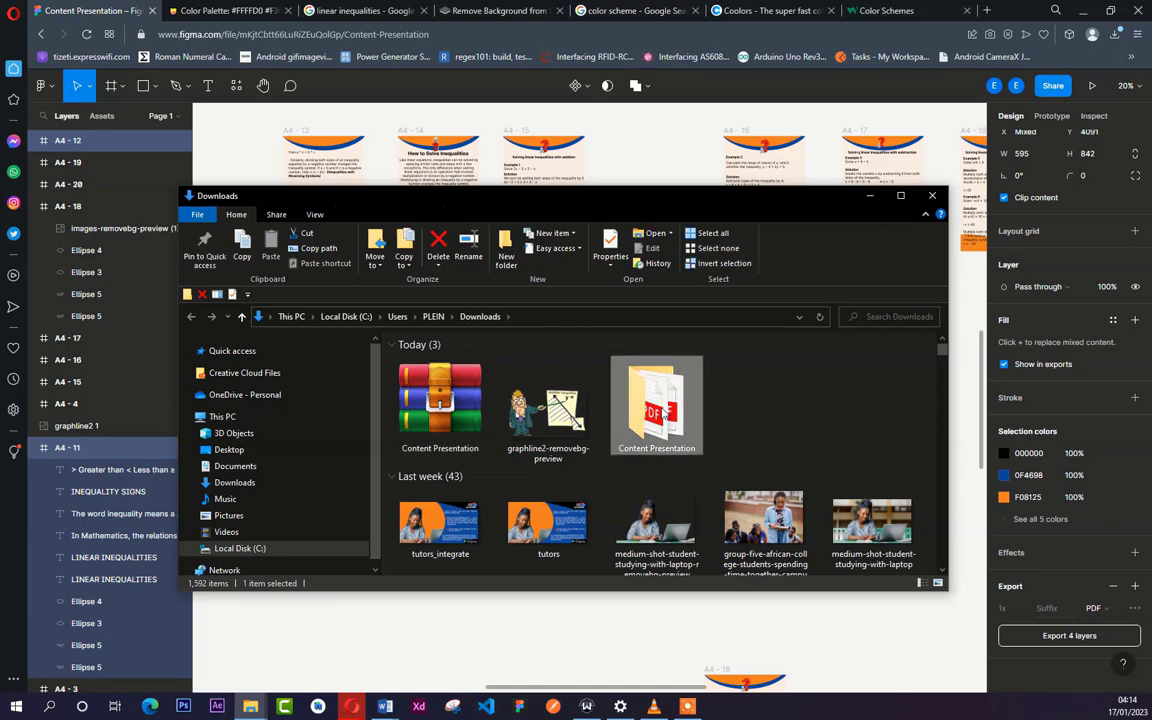
# - Open the extracted Content Presentation folder, then search the web for "combined pdf" in a new browser tab and open the combinepdf.com site
pyautogui.doubleClick(663, 413)
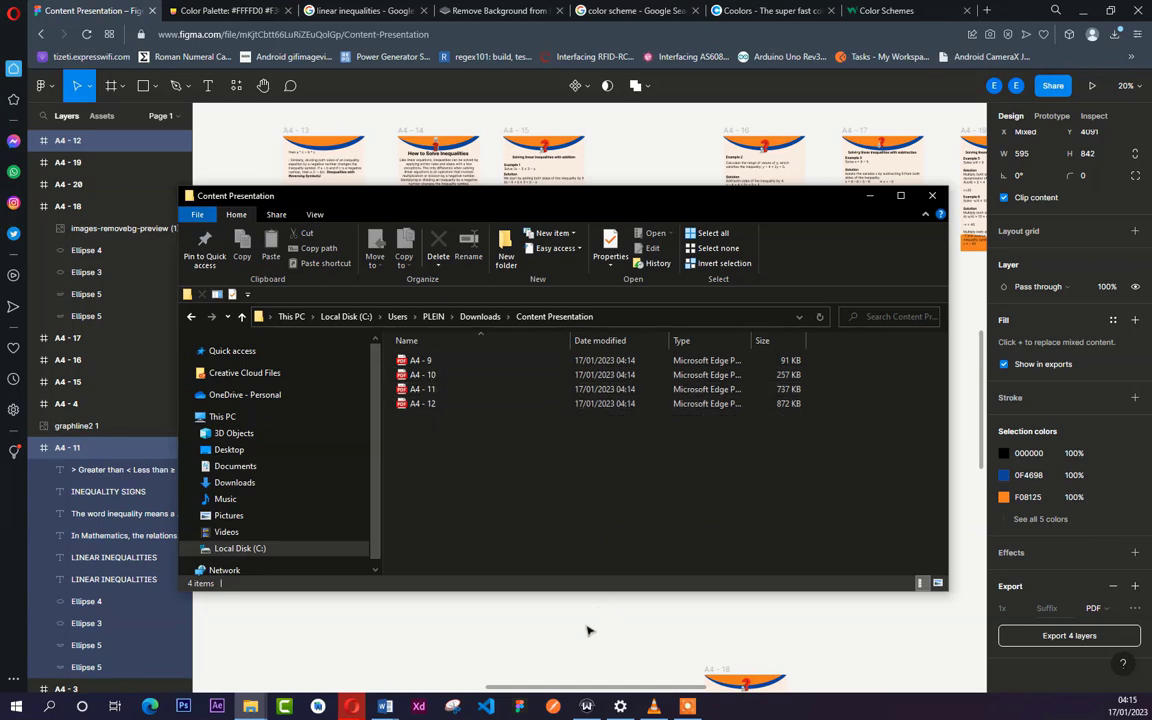
pyautogui.click(986, 10)
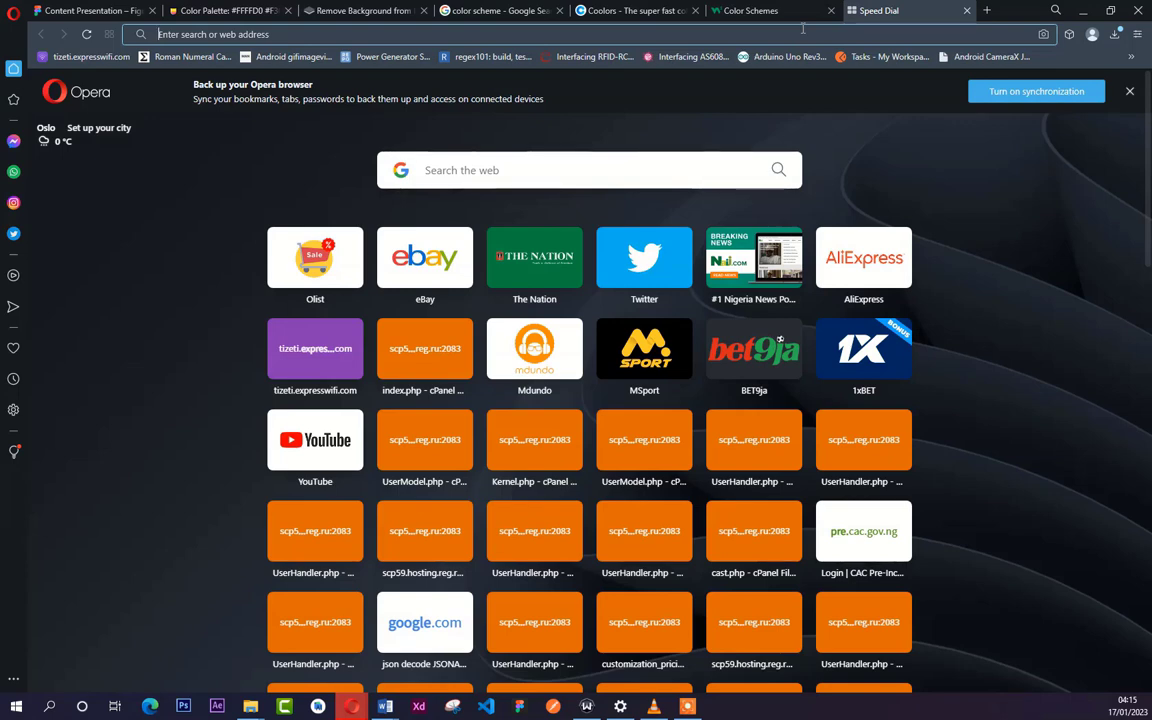
pyautogui.write('combined')
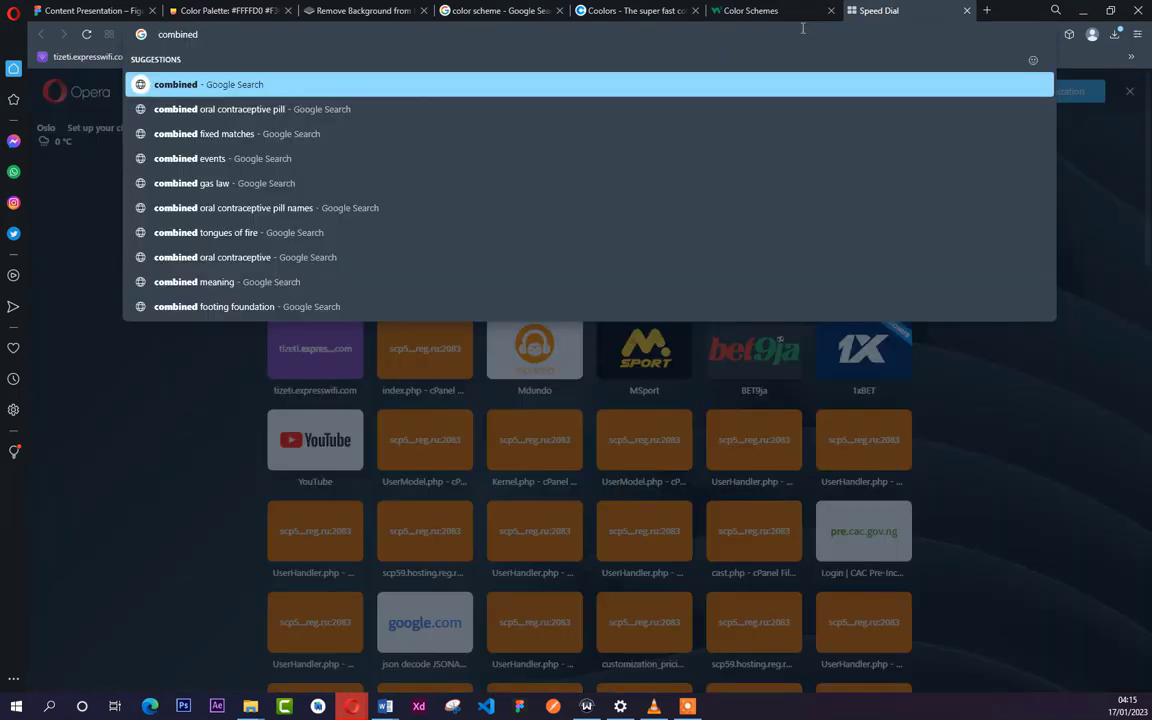
pyautogui.write('pdf')
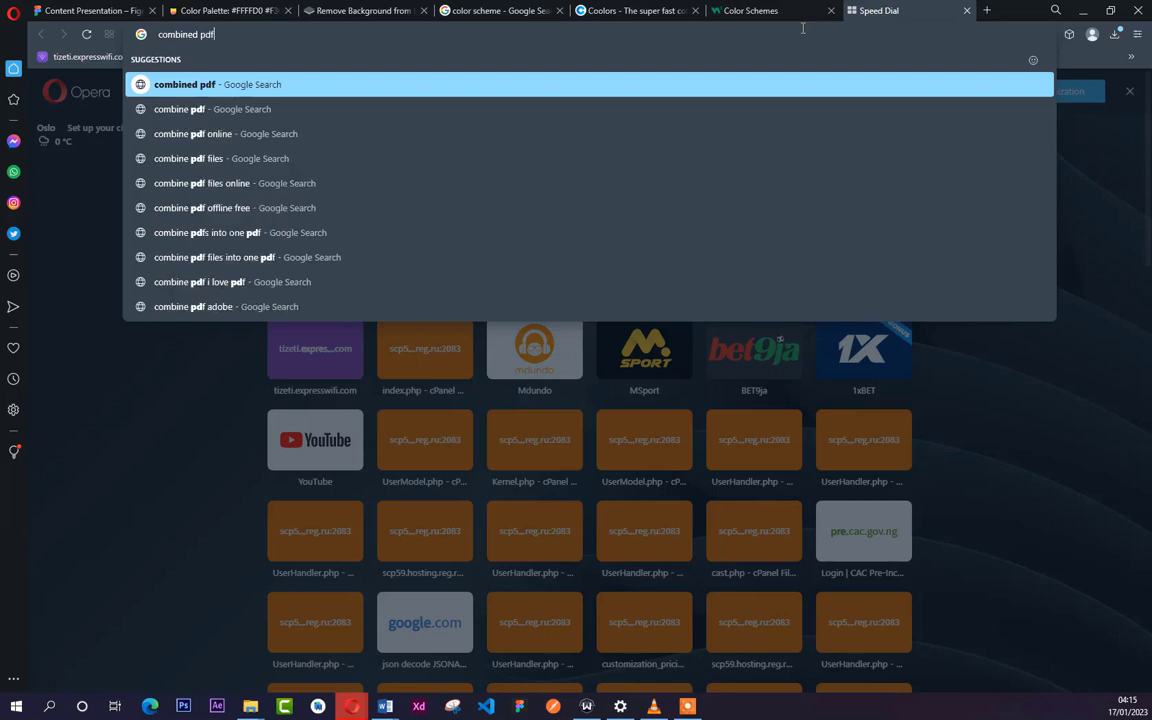
pyautogui.press('Return')
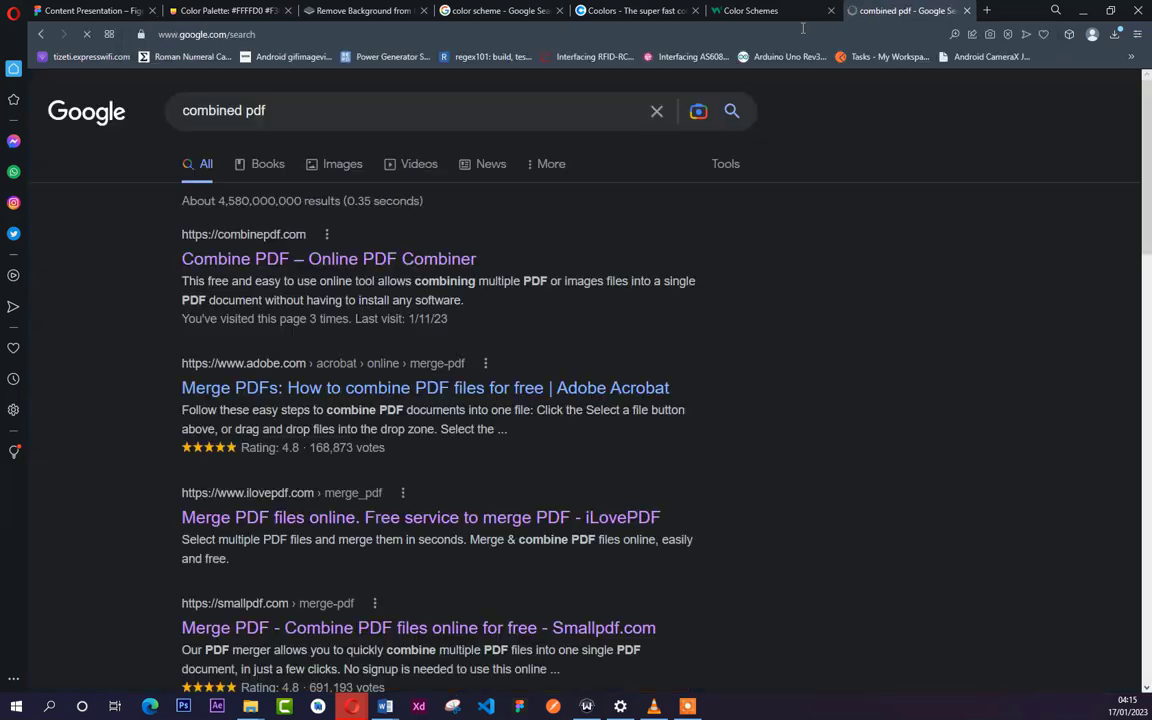
pyautogui.click(293, 262)
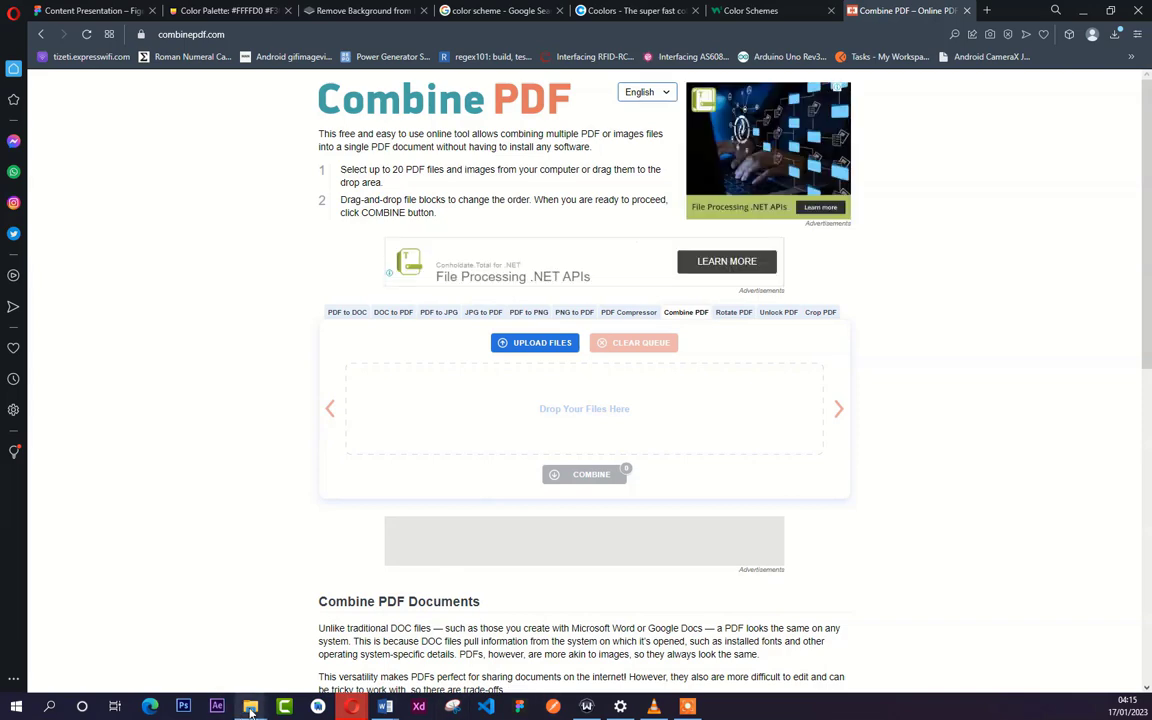
# - Add all four PDFs, A4 - 9 through A4 - 12, from the Content Presentation folder to the Combine PDF queue
pyautogui.moveTo(269, 694)
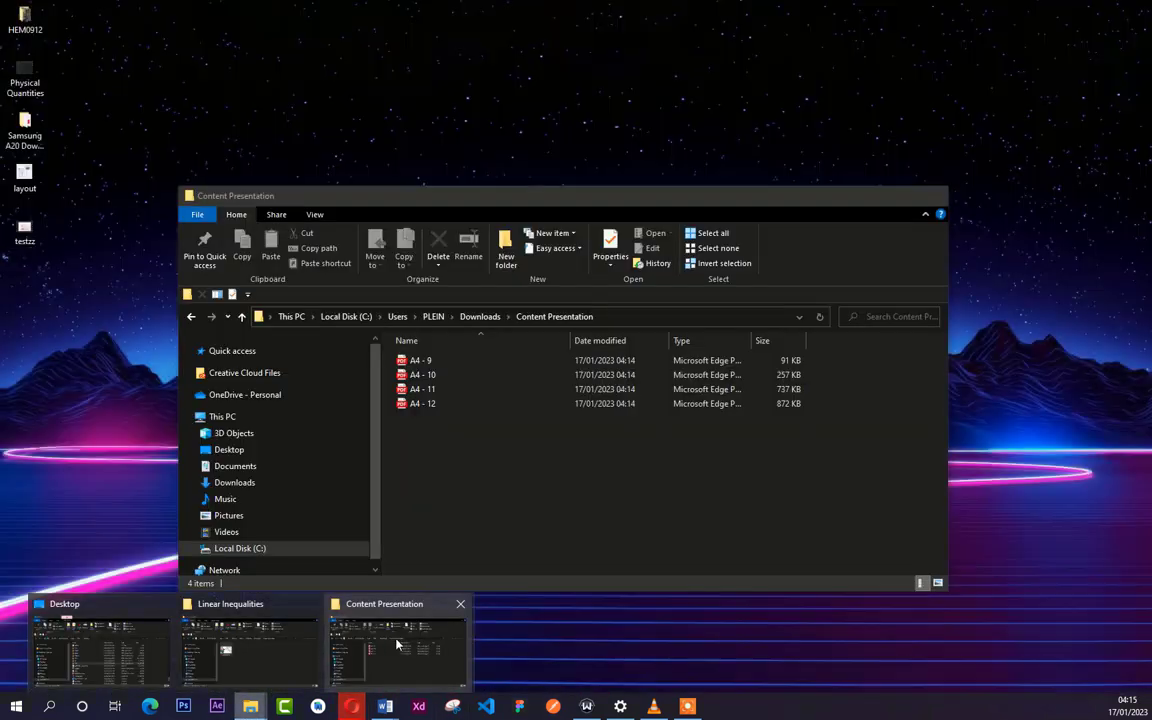
pyautogui.click(395, 640)
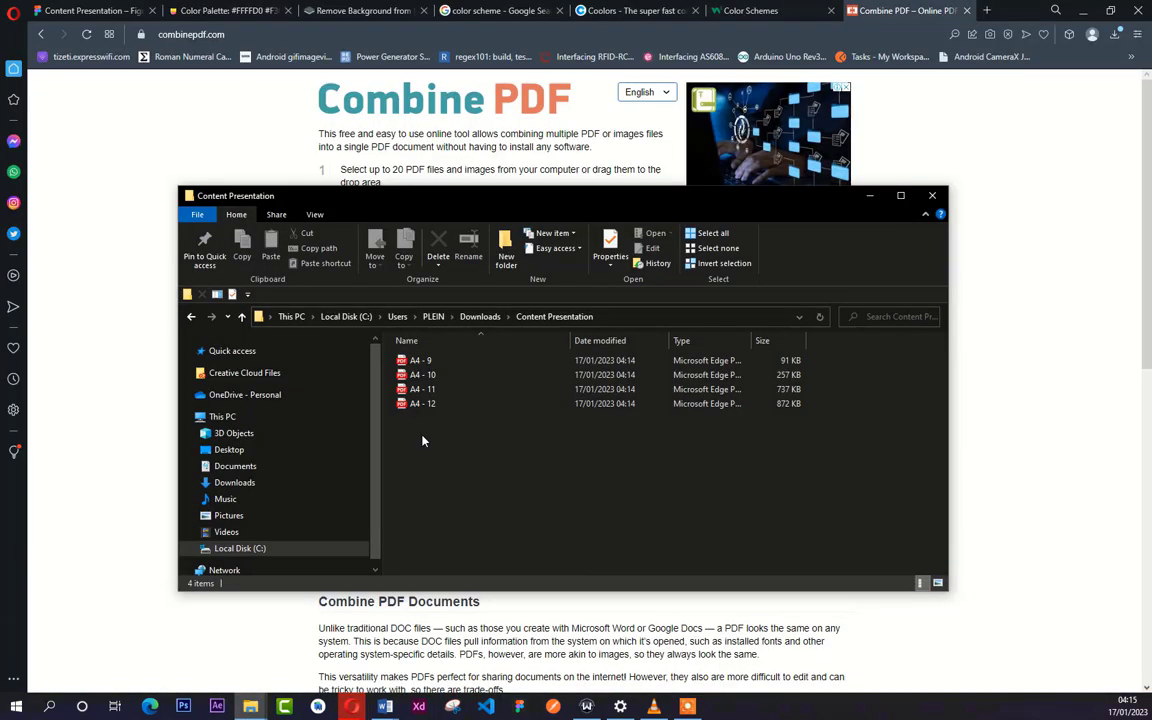
pyautogui.moveTo(447, 459); pyautogui.dragTo(388, 347)
pyautogui.moveTo(482, 402); pyautogui.dragTo(455, 176)
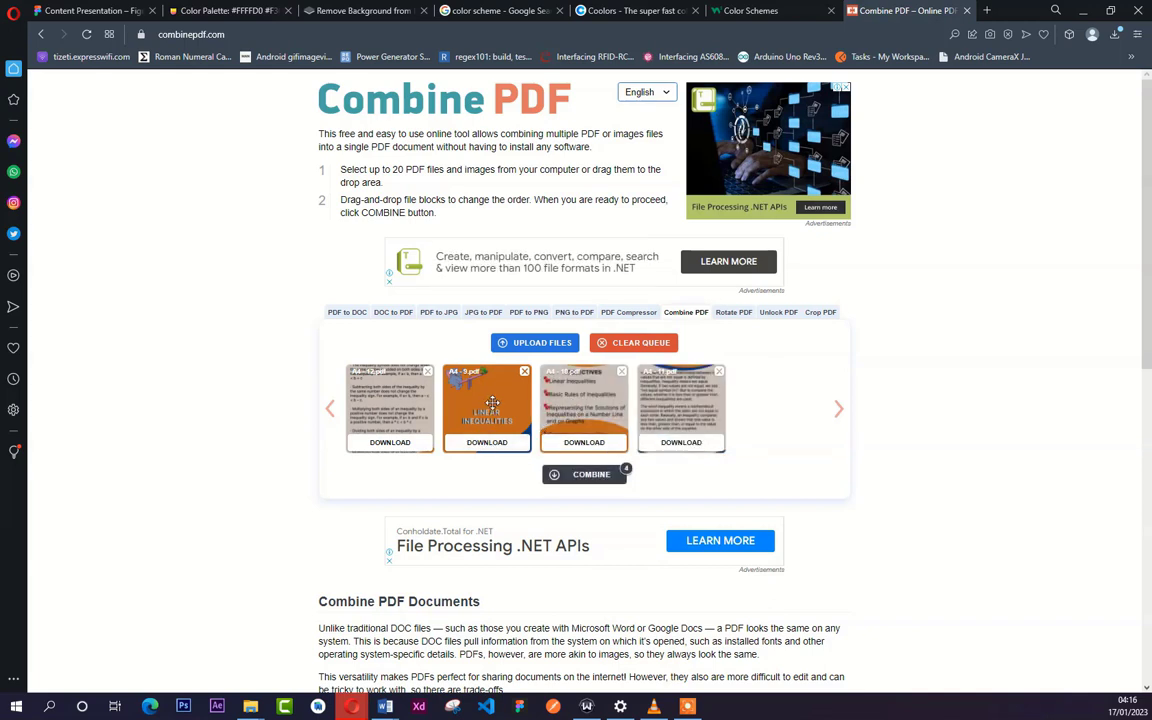
# - Reorder the queued files as A4 - 9, A4 - 10, A4 - 11, A4 - 12 and combine them into a single PDF
pyautogui.moveTo(492, 402); pyautogui.dragTo(391, 407)
pyautogui.moveTo(577, 397); pyautogui.dragTo(505, 405)
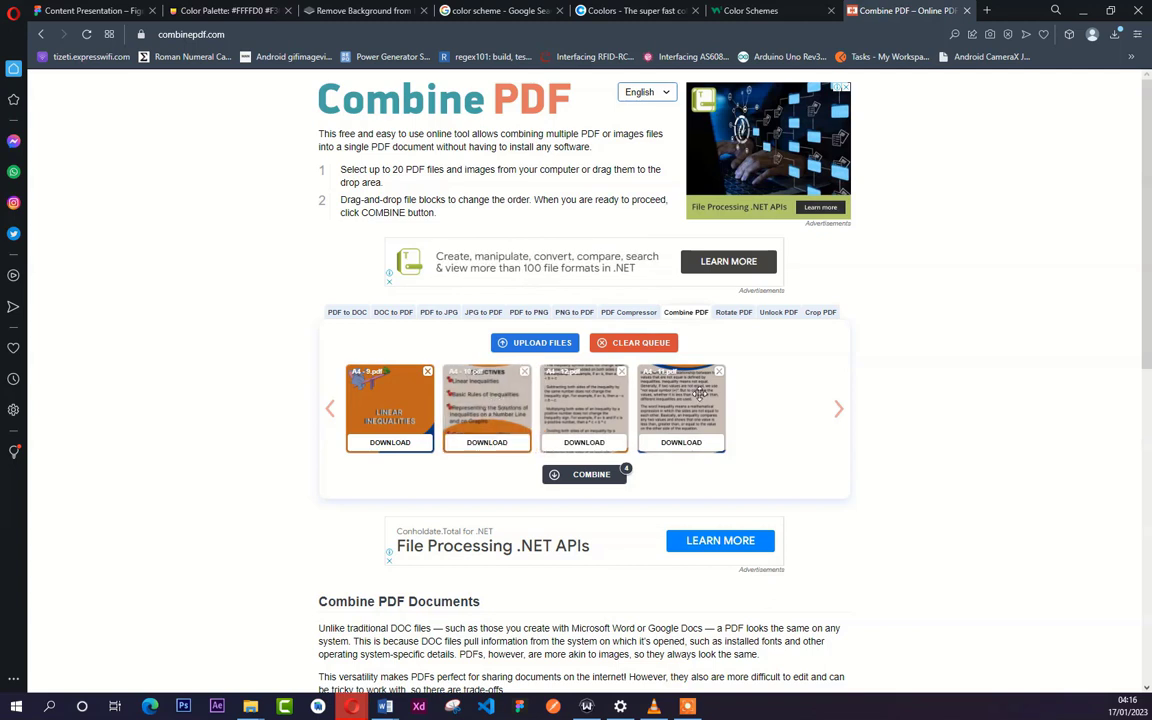
pyautogui.moveTo(698, 390); pyautogui.dragTo(600, 400)
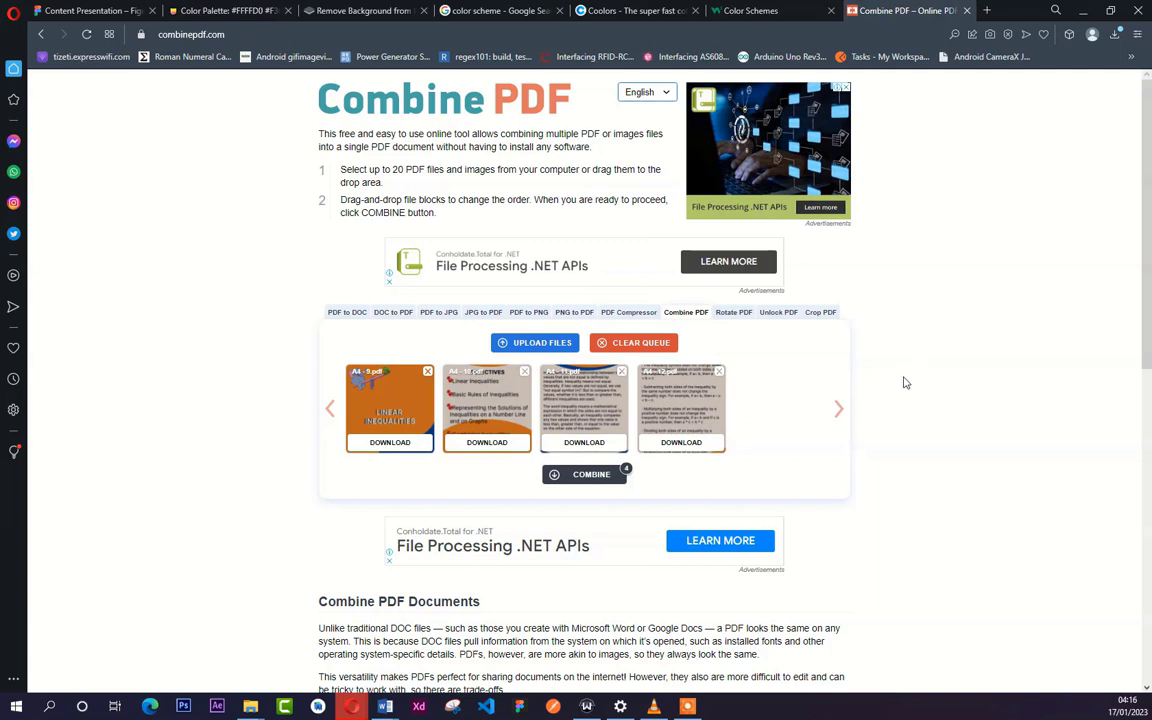
pyautogui.click(581, 476)
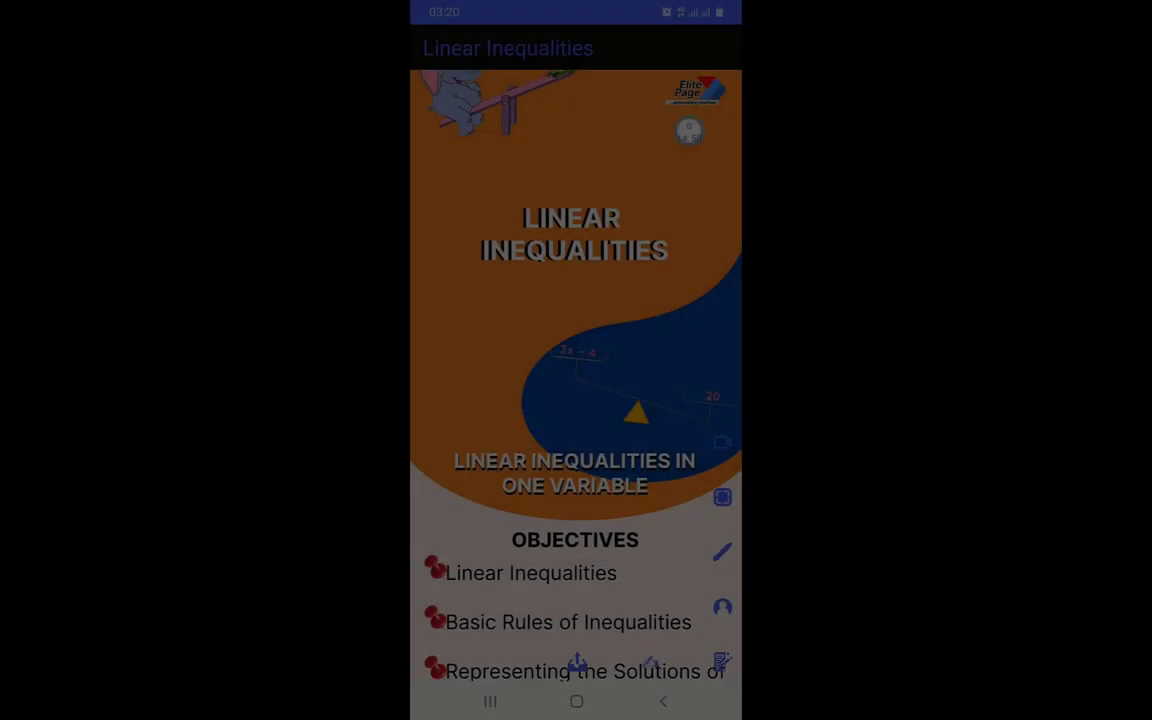
# - Review the Linear Inequalities document in the phone app, from the title page through the objectives, inequality signs and basic rules
pyautogui.scroll(-3, 576, 376)
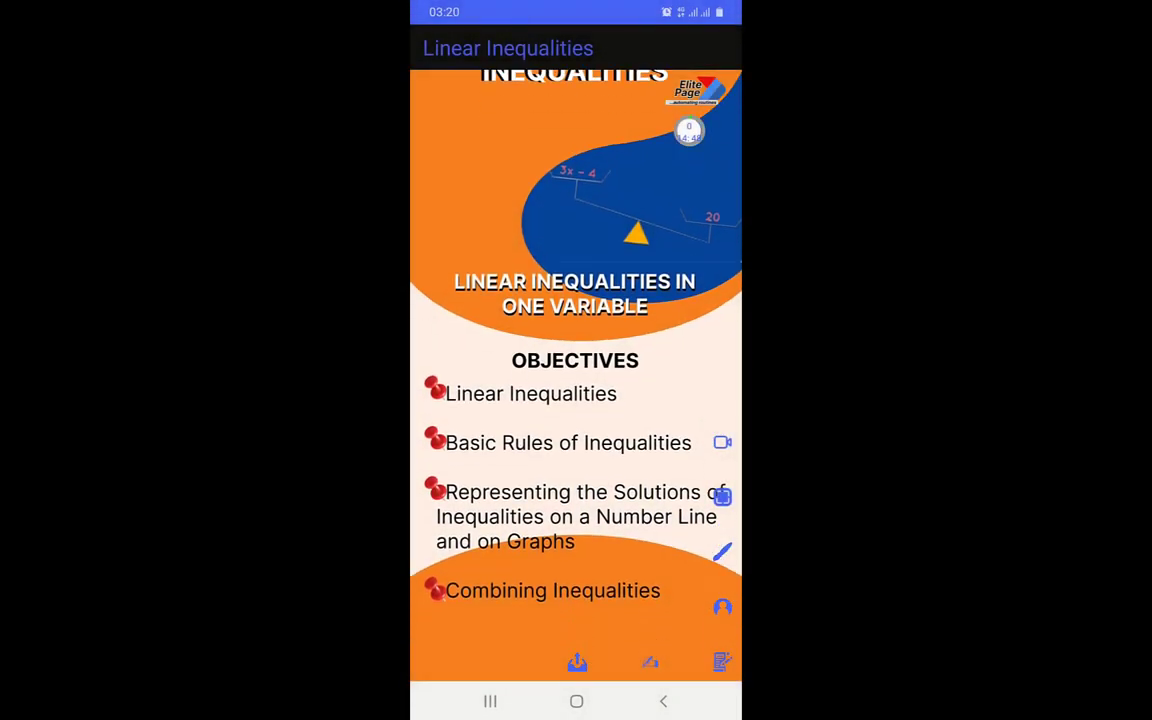
pyautogui.scroll(-4, 576, 376)
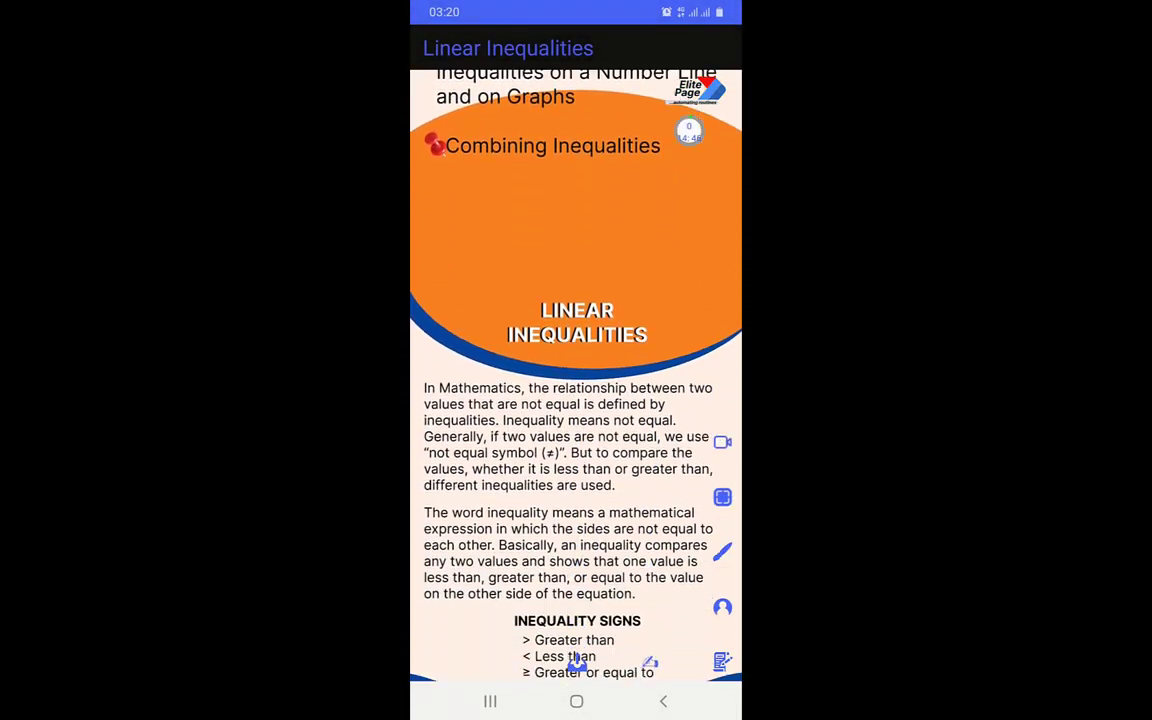
pyautogui.scroll(-5, 576, 376)
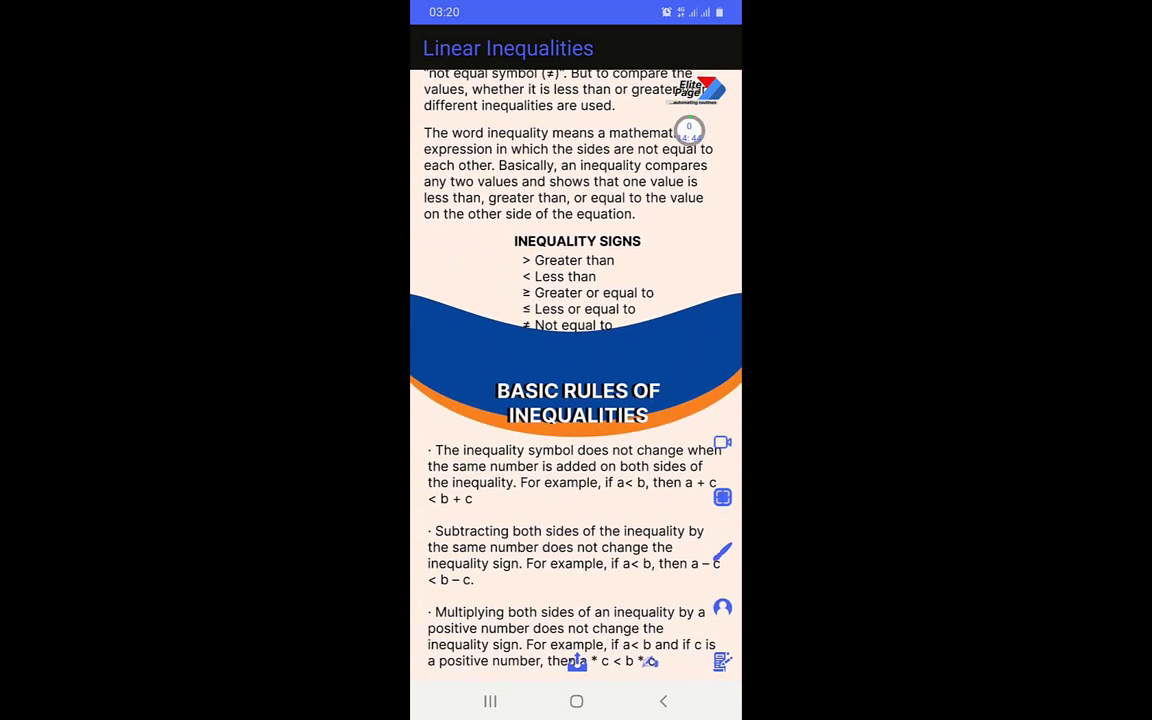
pyautogui.scroll(-3, 576, 376)
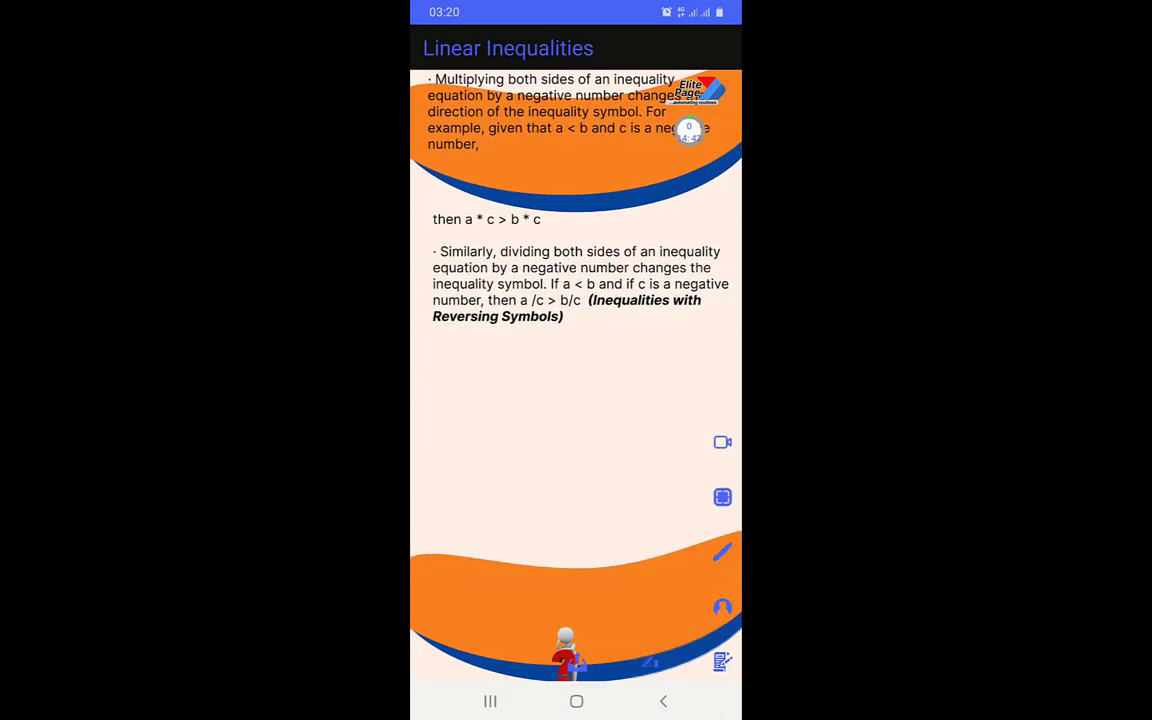